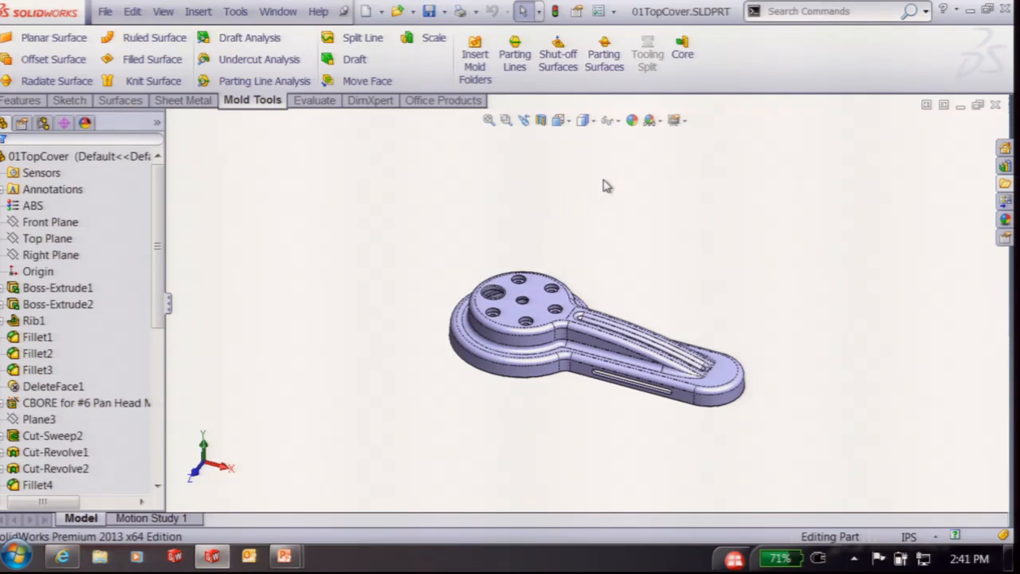
Launch the Parting Lines tool on the 01TopCover part
left_click(514, 64)
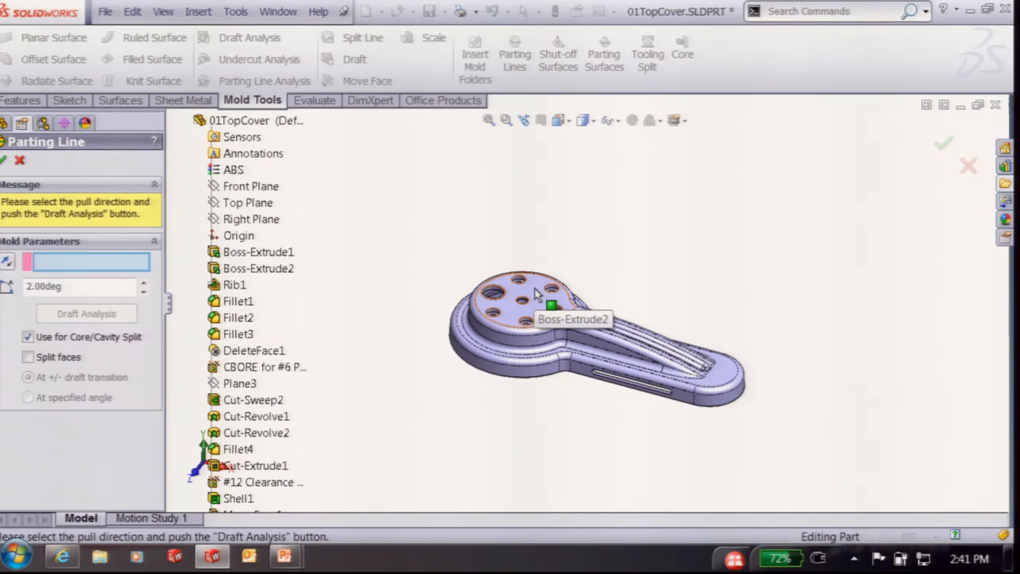
Use Top Plane as the pull direction and run Draft Analysis, producing a six-edge parting line
left_click(247, 204)
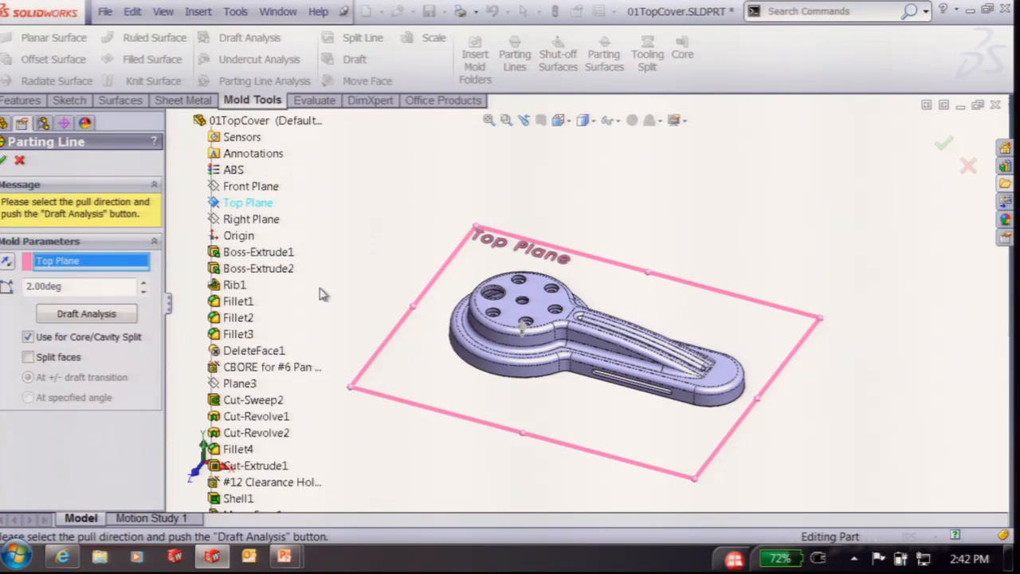
left_click(50, 313)
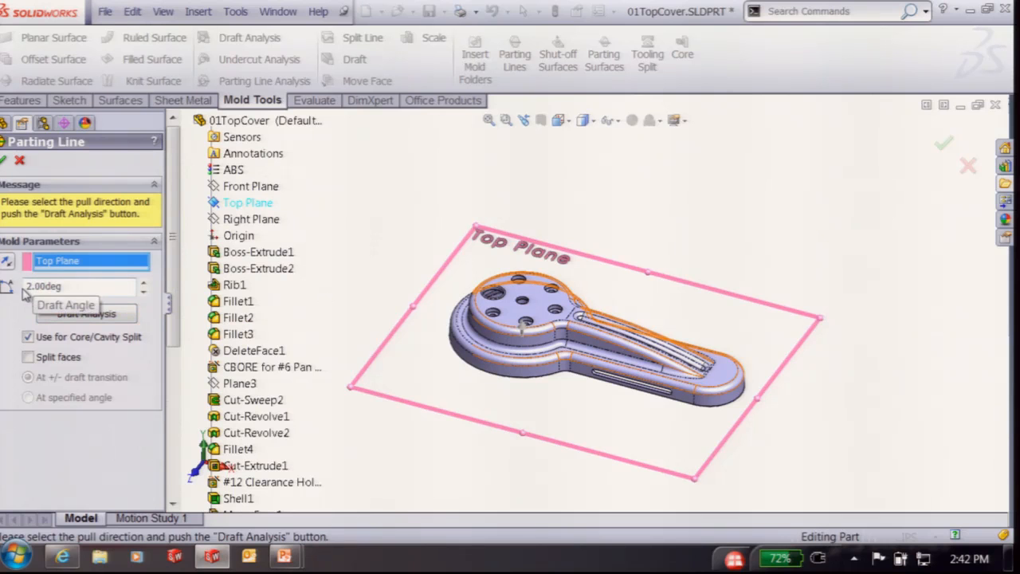
left_click(76, 318)
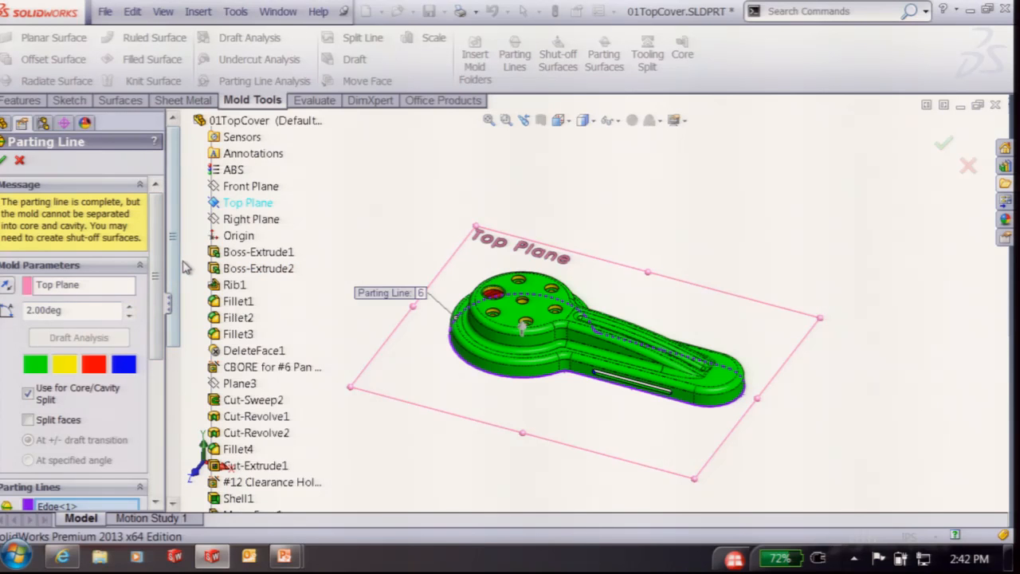
Clear all auto-detected edges from the Parting Lines list
scroll(183, 297, "down", 1)
scroll(183, 297, "up", 1)
scroll(163, 353, "down", 3)
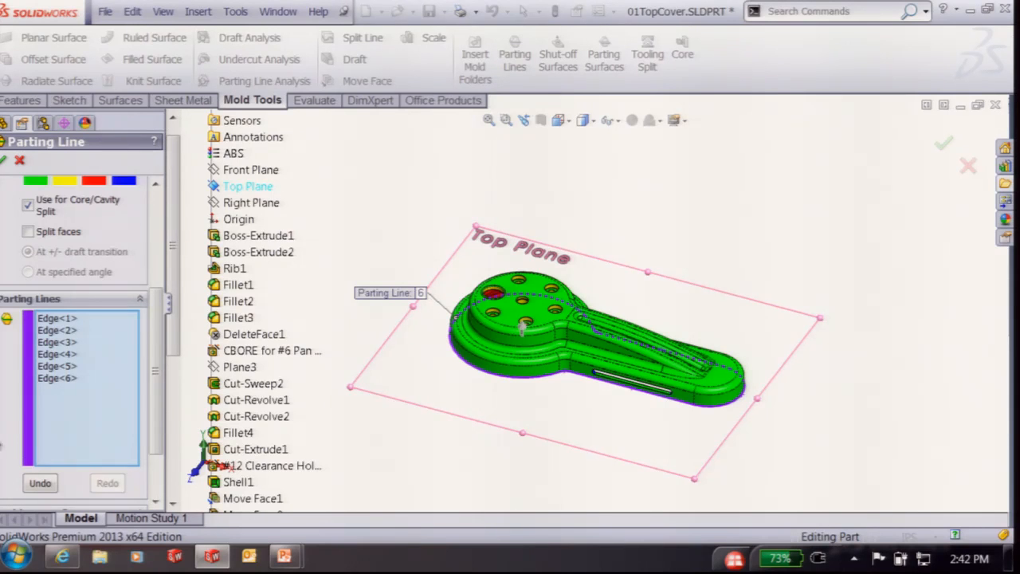
right_click(96, 357)
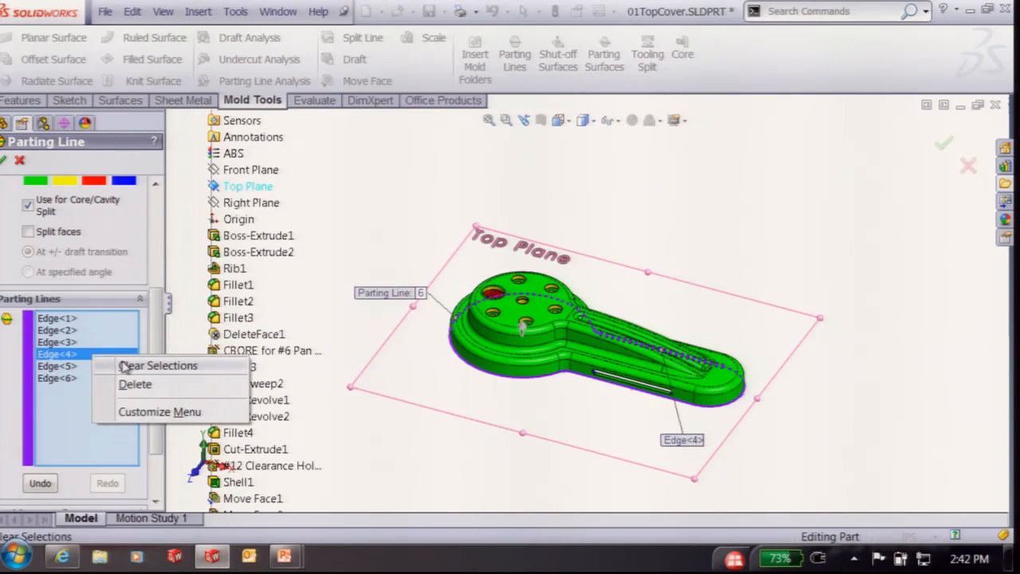
left_click(122, 365)
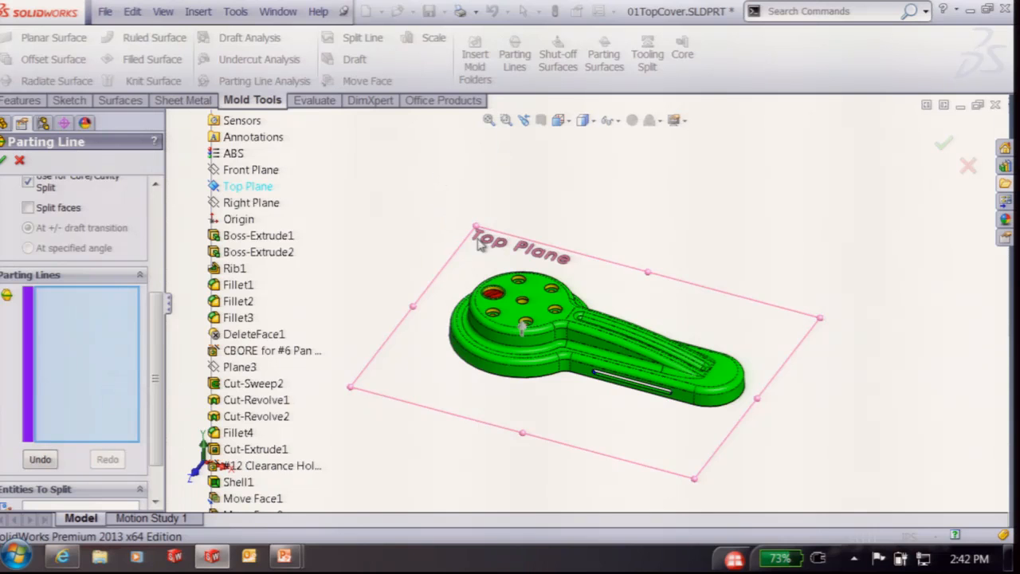
Start from the round base edge and accept or cycle candidate edges to extend the loop
scroll(582, 376, "down", 3)
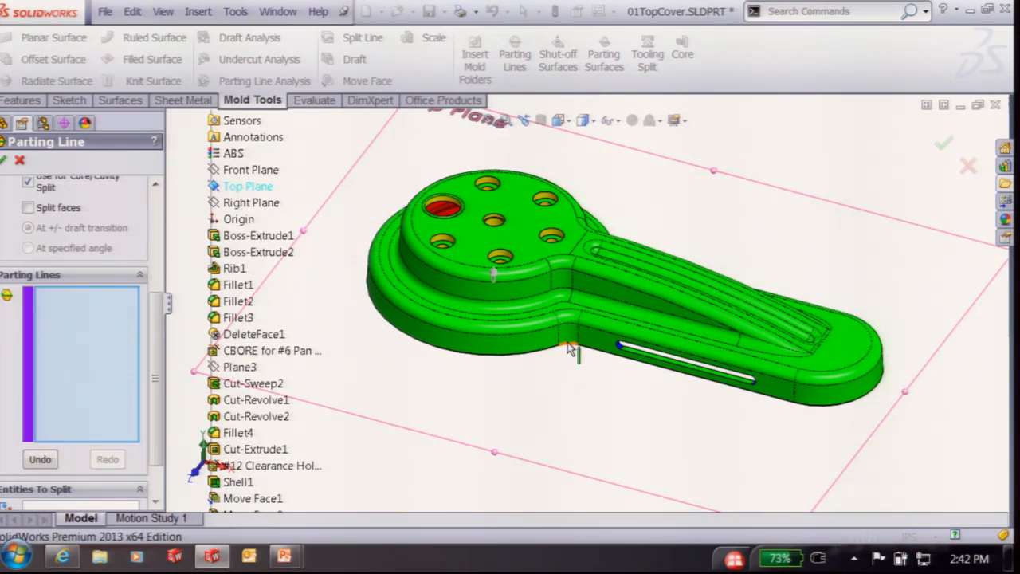
left_click(569, 348)
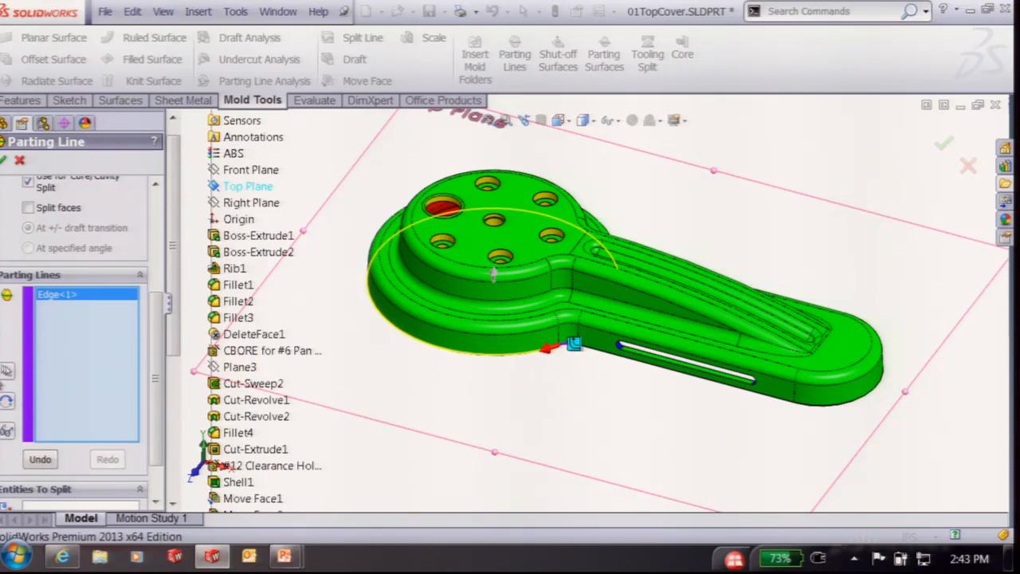
left_click(6, 372)
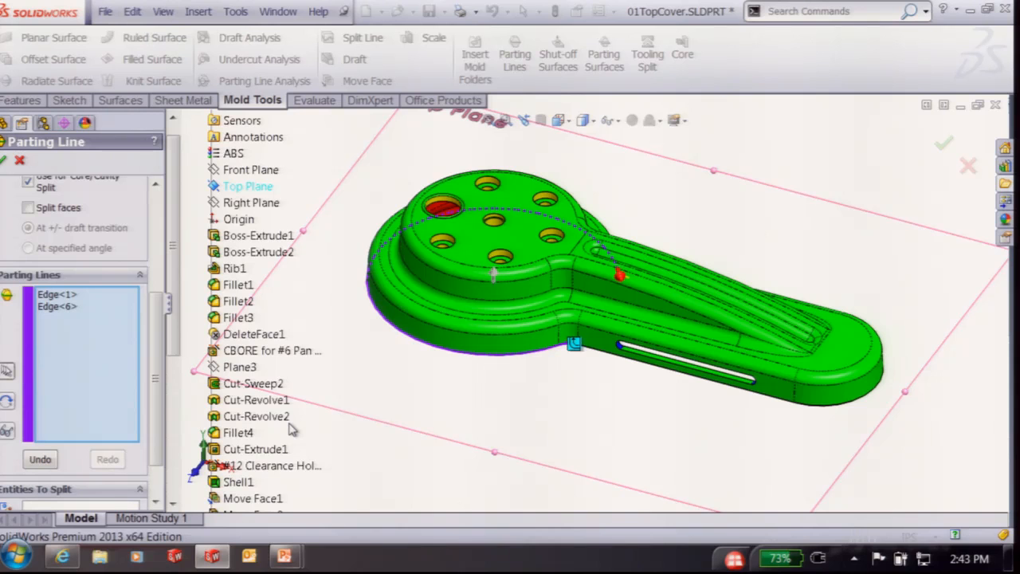
key("y")
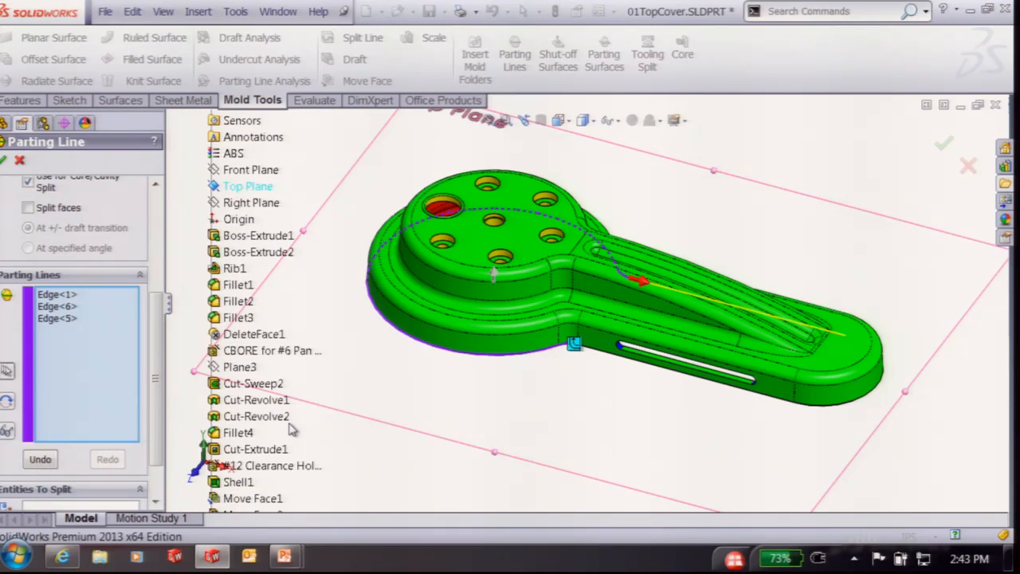
key("n")
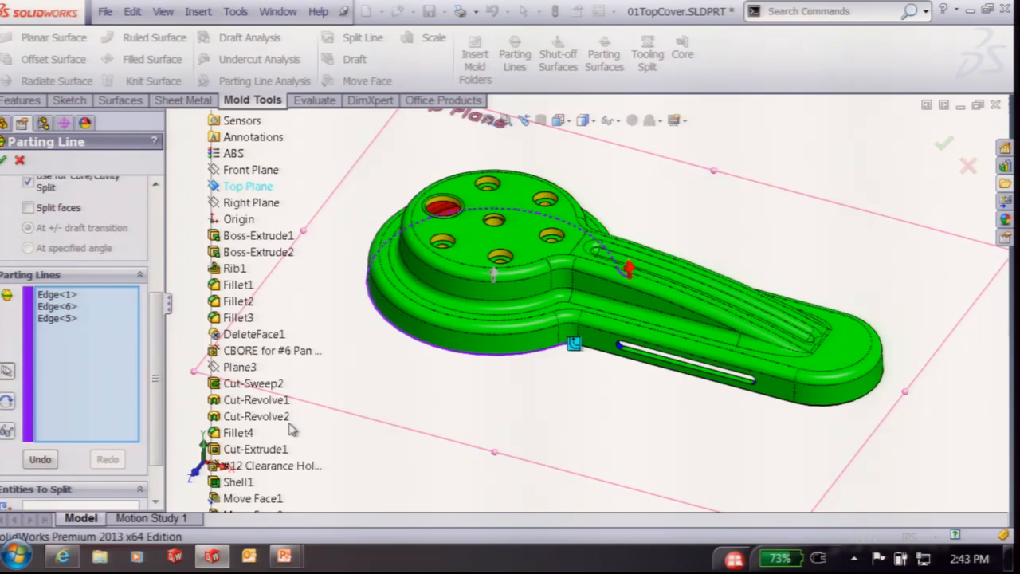
key("n")
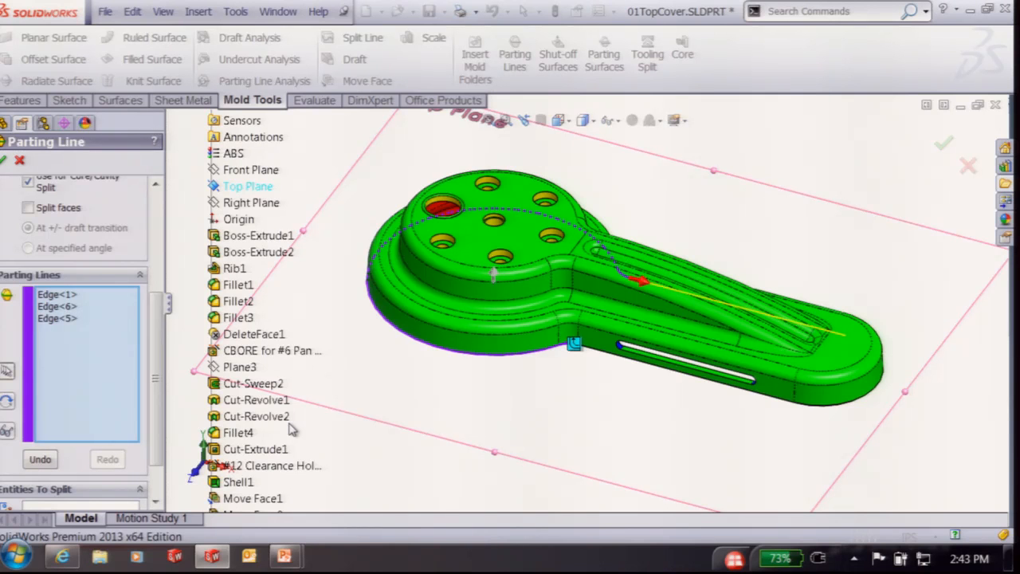
key("y")
key("y")
key("y")
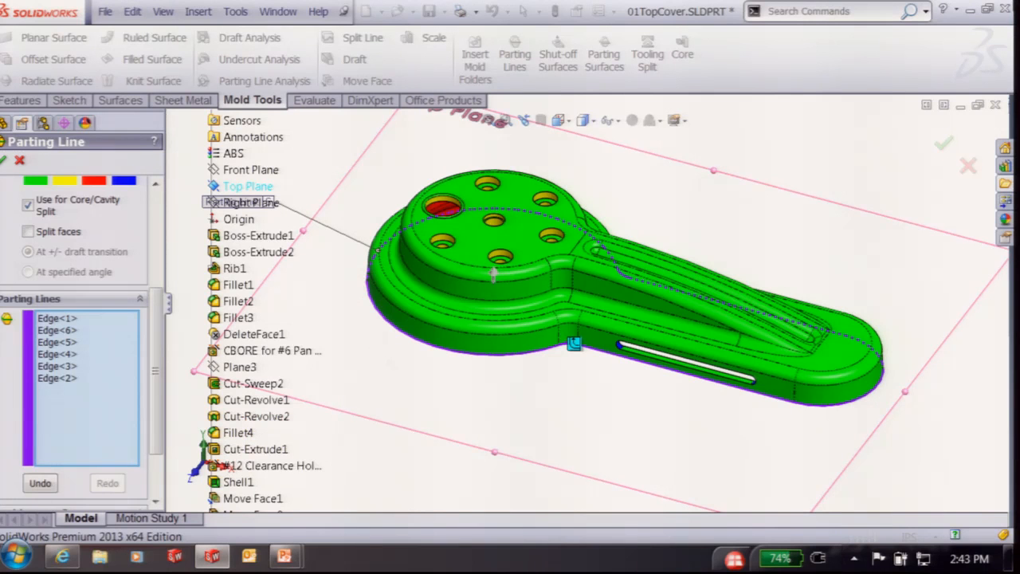
Create the six-edge parting line, then list the Parts folder files in File Explorer
left_click(945, 143)
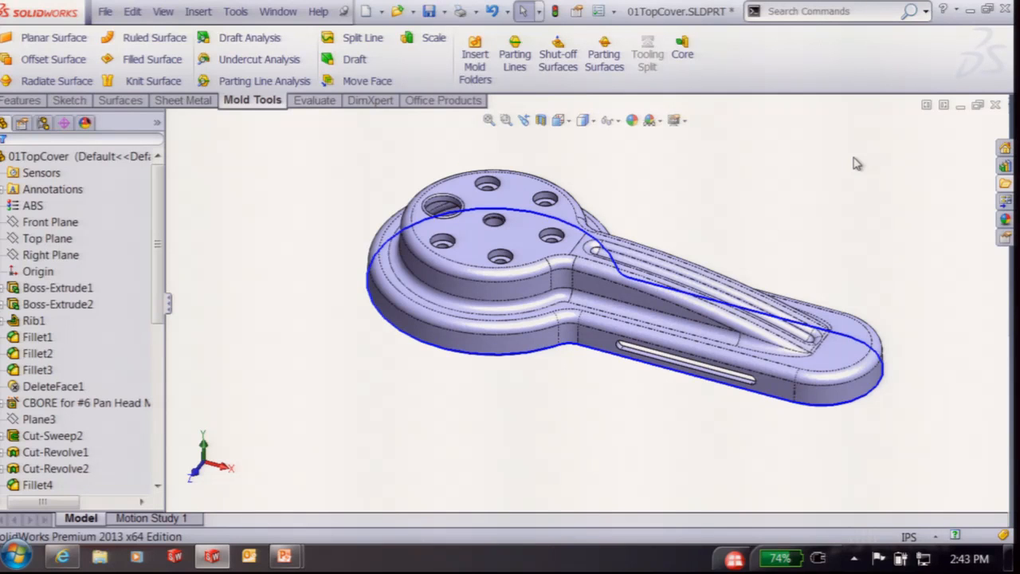
left_click(1005, 183)
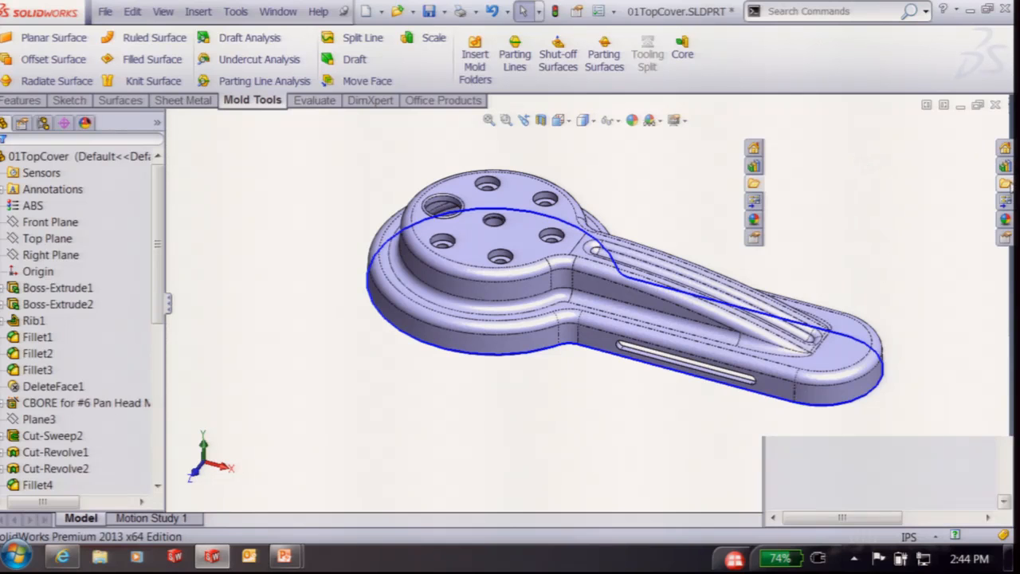
left_click(831, 124)
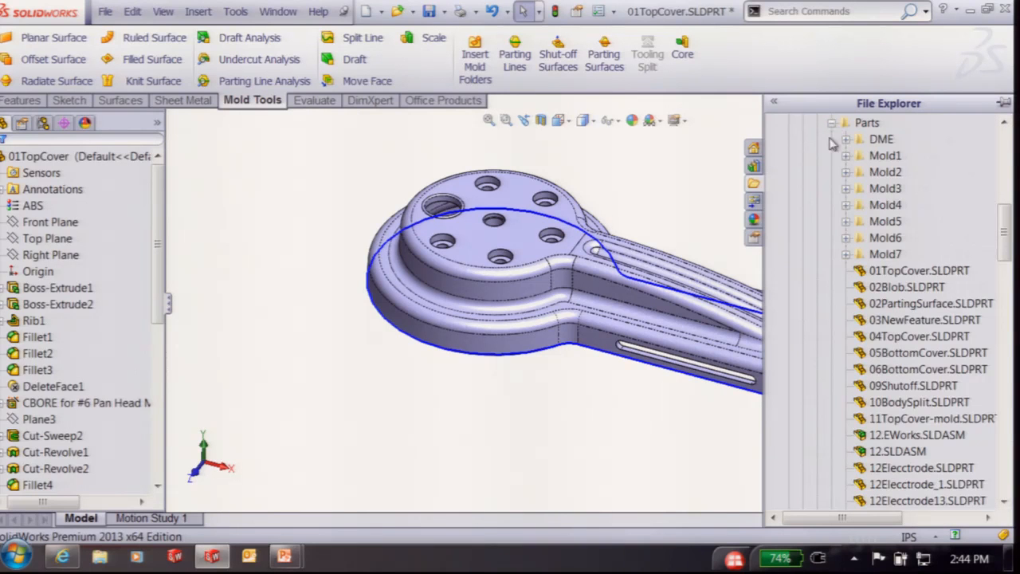
Open 02Blob.SLDPRT and run a 2.00deg draft analysis pulled along its Top Plane
double_click(885, 287)
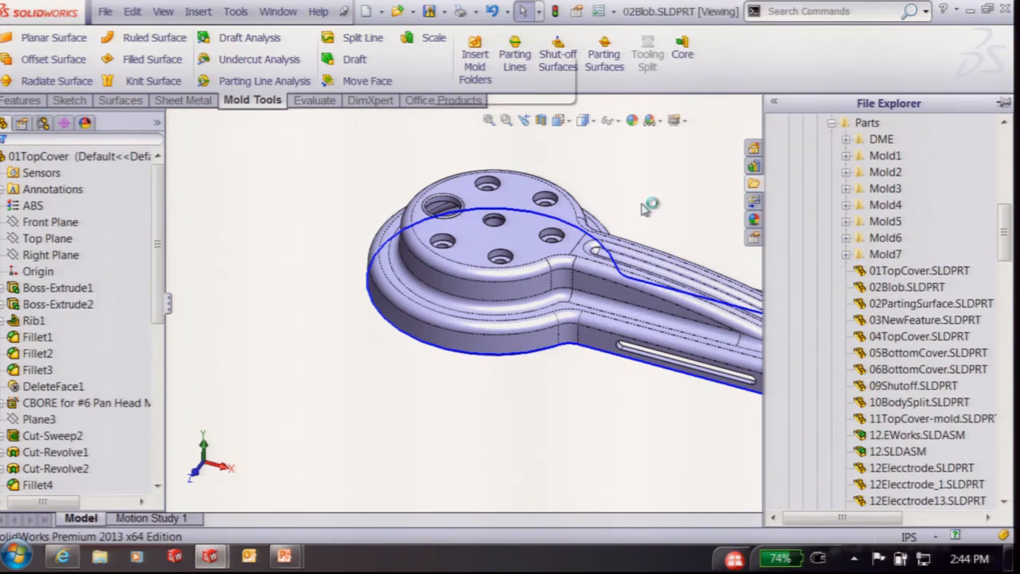
middle_click_drag(565, 309, 658, 367)
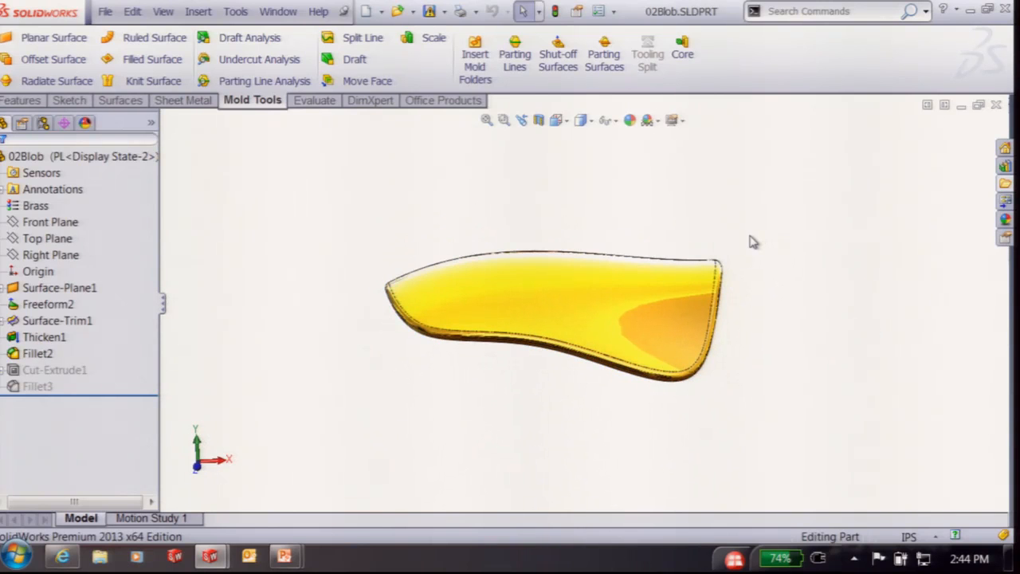
left_click(32, 238)
middle_click_drag(335, 263, 316, 288)
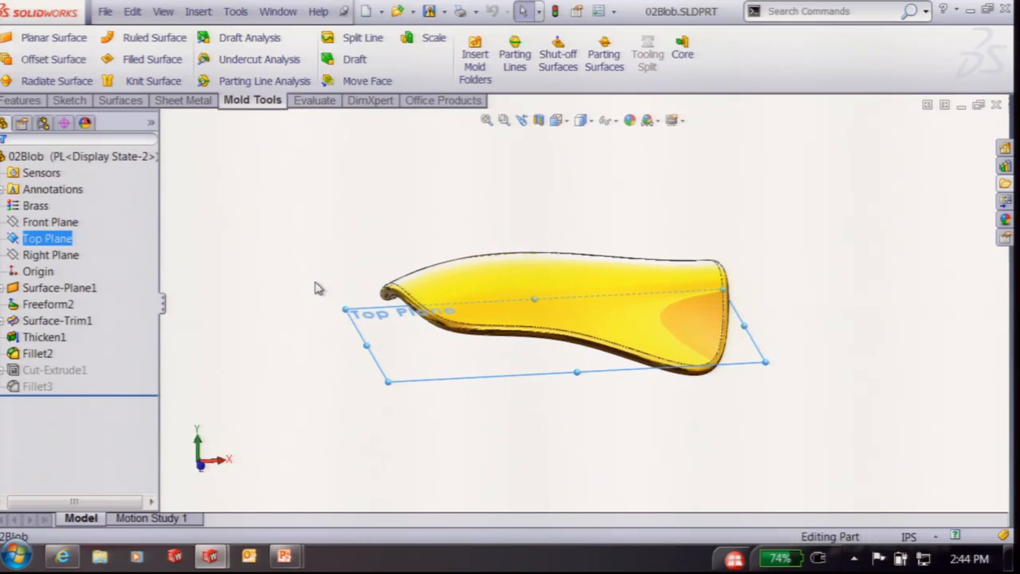
left_click(515, 53)
left_click(80, 315)
middle_click_drag(721, 213, 612, 366)
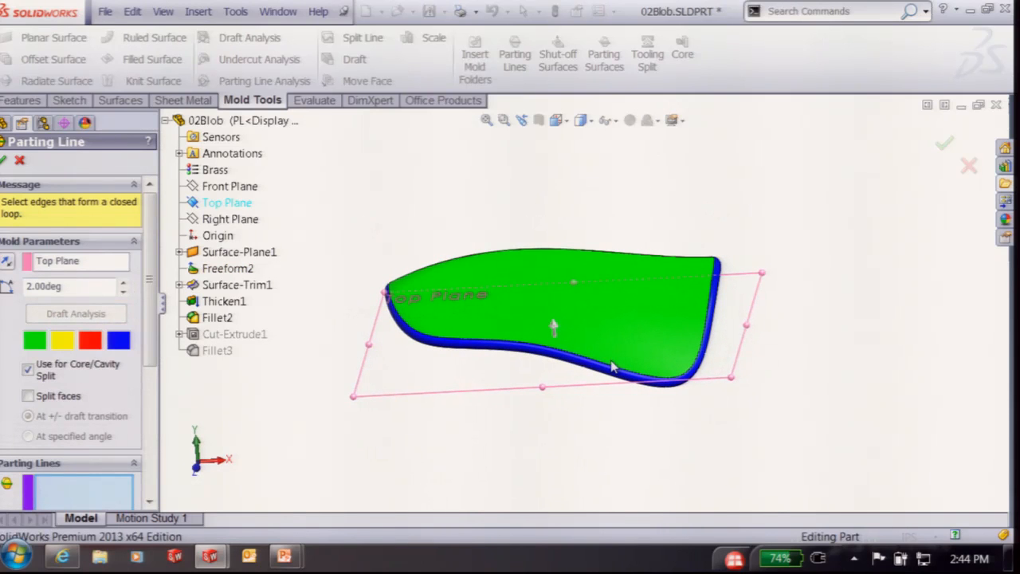
Enable Split faces at the +/- draft transition and add the bottom edge loop as Edge<1>
mouse_move(780, 266)
middle_mouse_down()
mouse_move(768, 151)
mouse_move(786, 183)
mouse_move(785, 267)
middle_mouse_up()
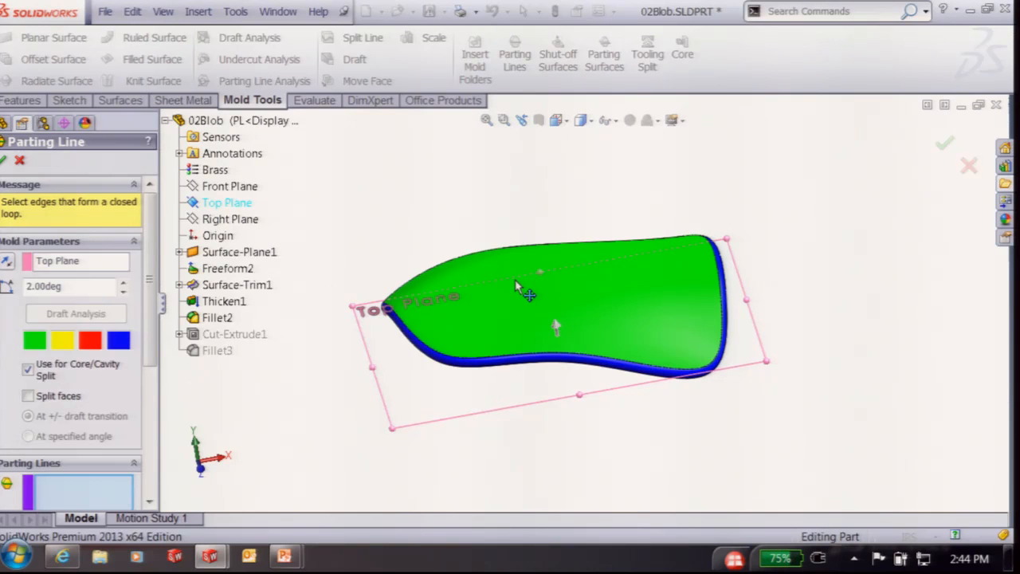
left_click(29, 397)
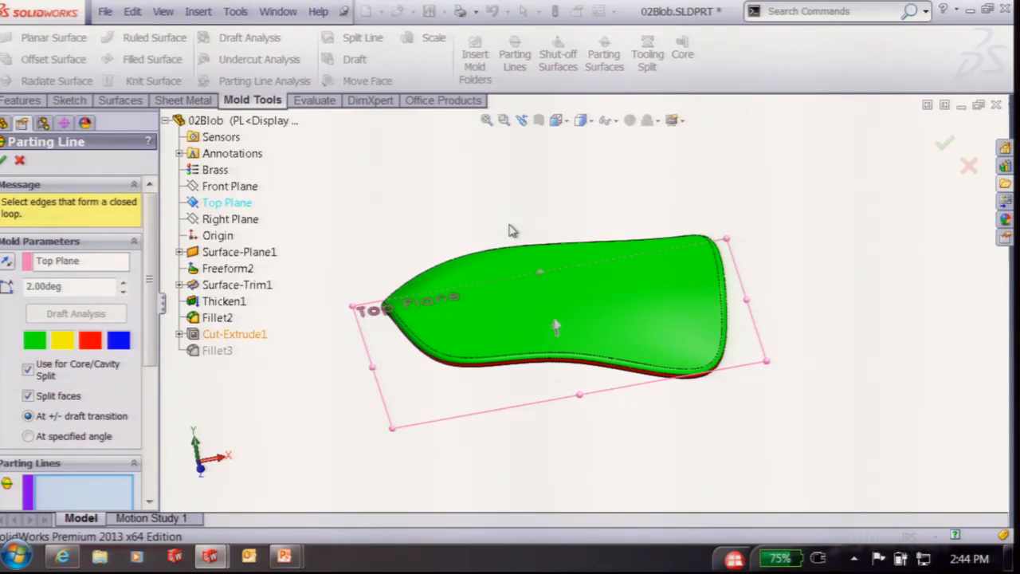
left_click(502, 370)
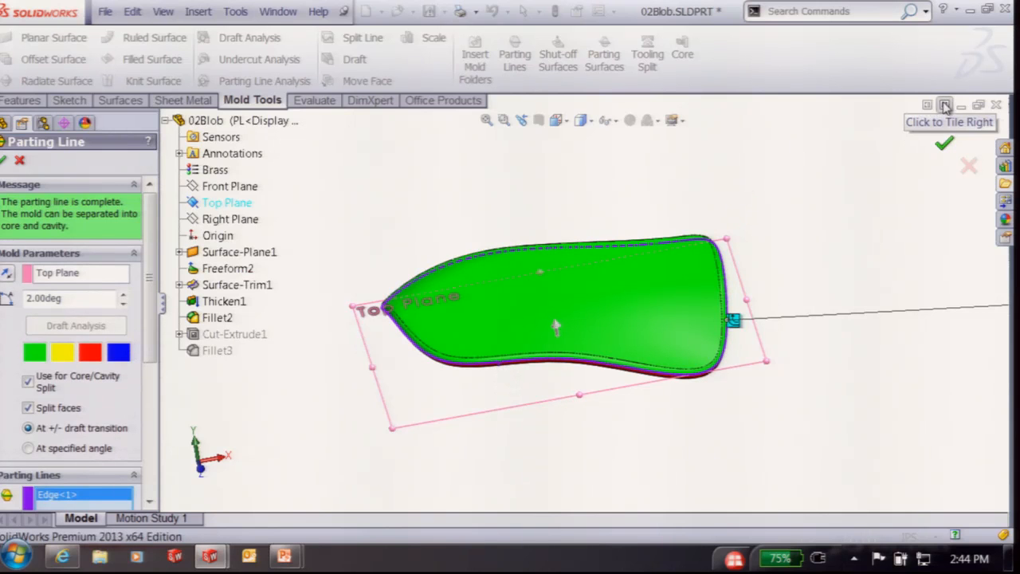
Close 02Blob without saving and return to the PowerPoint slide show
left_click(996, 106)
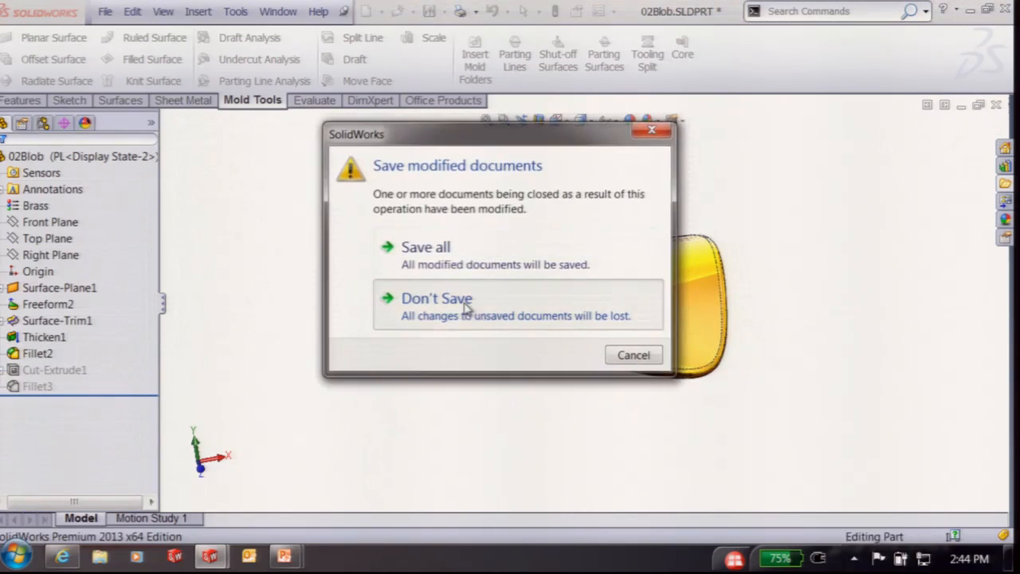
left_click(467, 302)
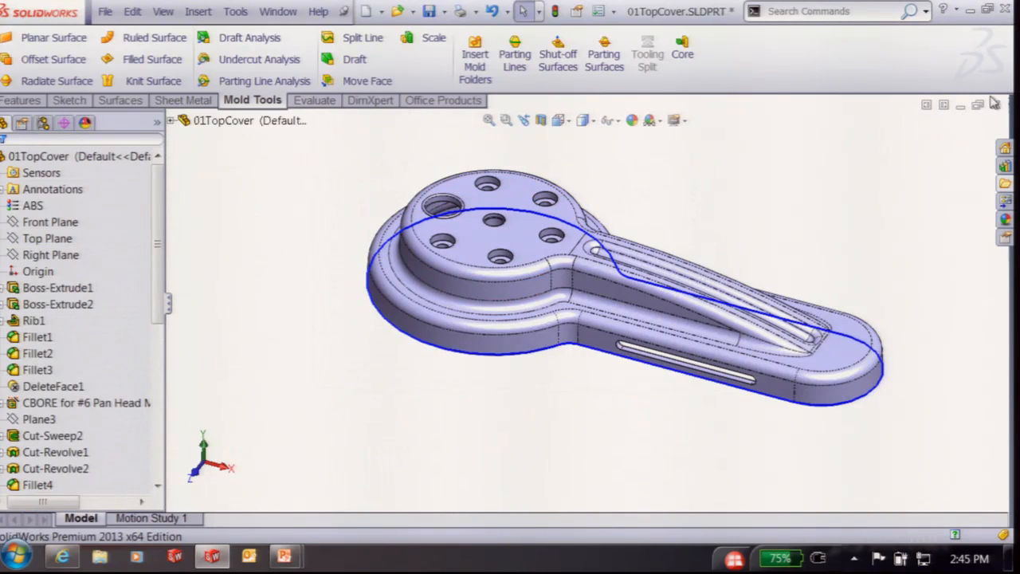
mouse_move(287, 554)
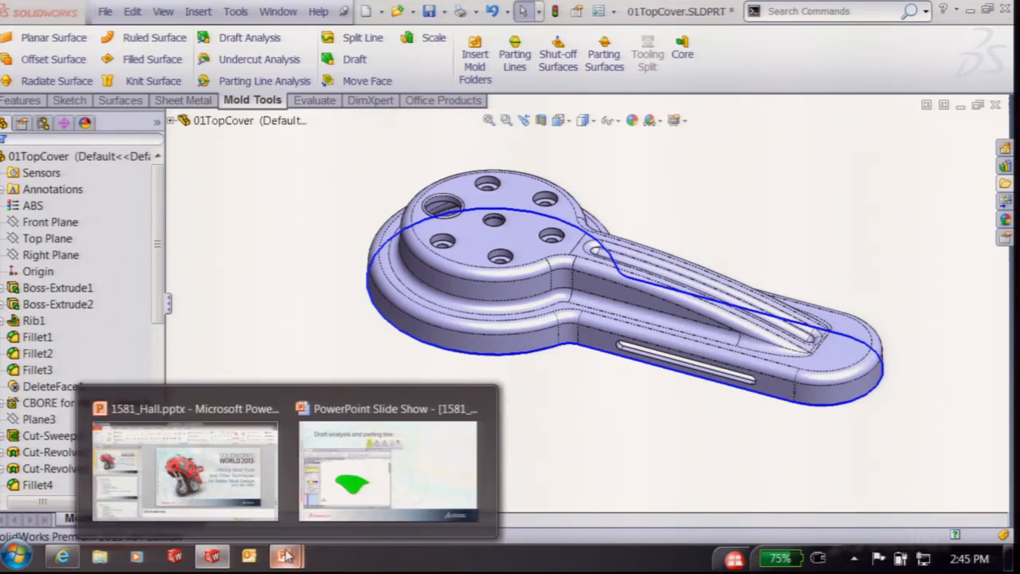
left_click(430, 483)
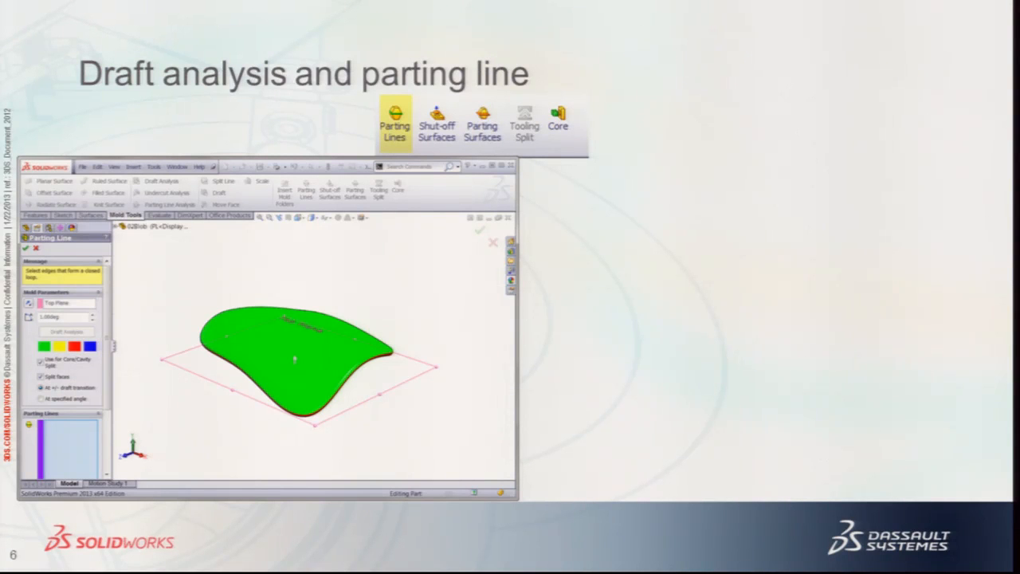
Reveal both example screenshots on the Shutoff surface slide, then switch back to SolidWorks
key("Right")
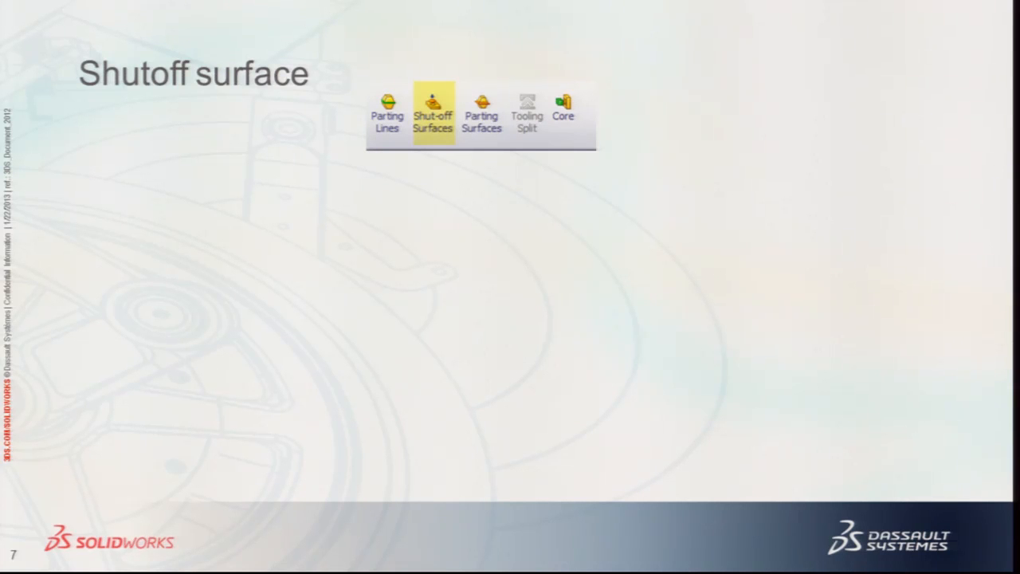
left_click(828, 218)
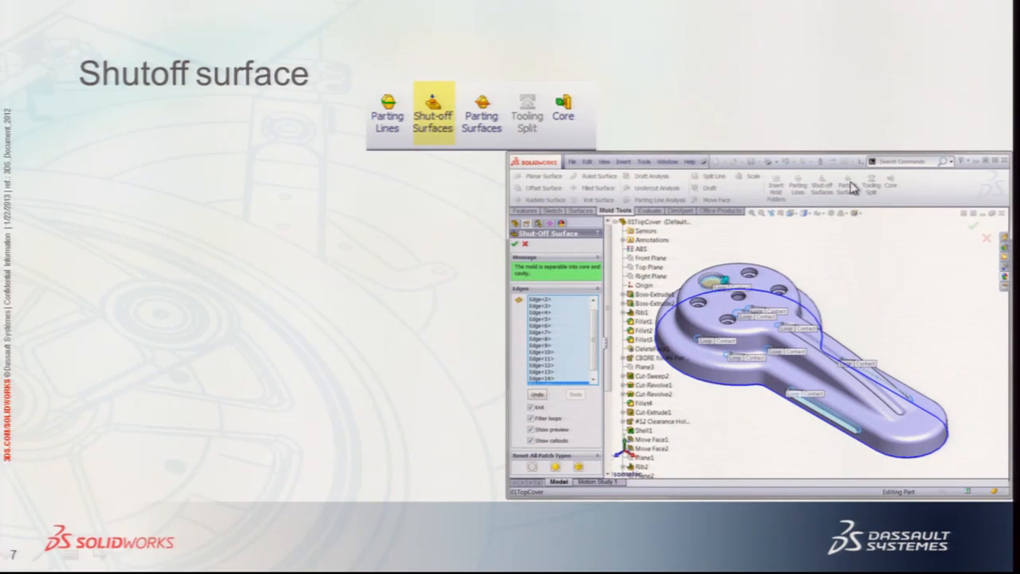
left_click(361, 263)
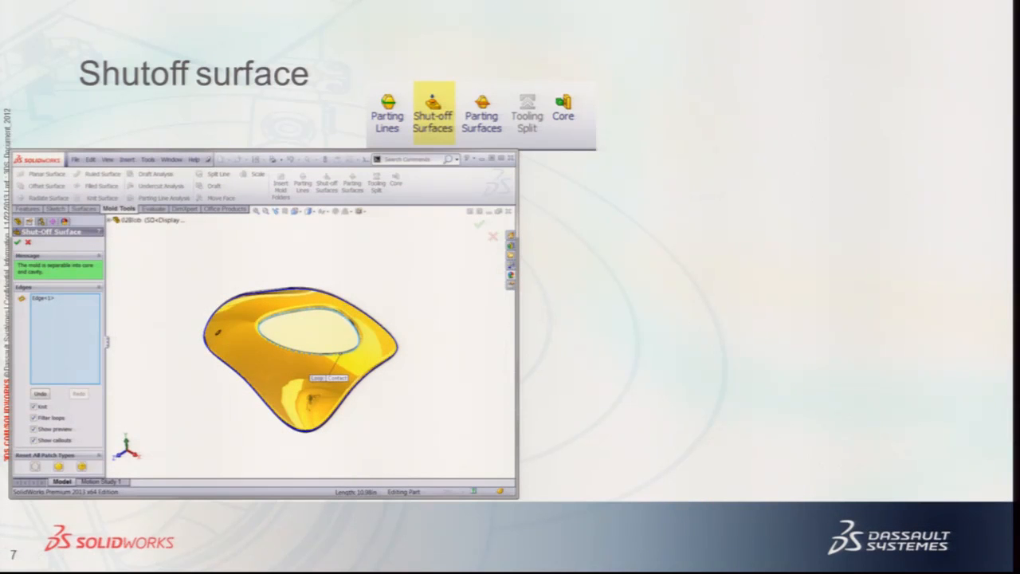
key("super+Tab")
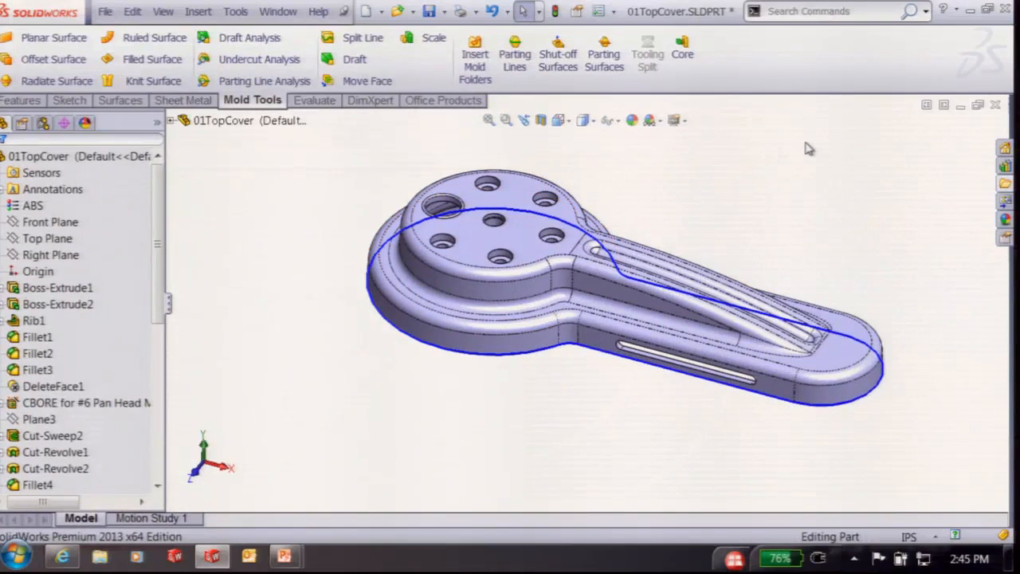
Run Shut-off Surfaces on 01TopCover and orbit to inspect the detected Contact loops
left_click(578, 53)
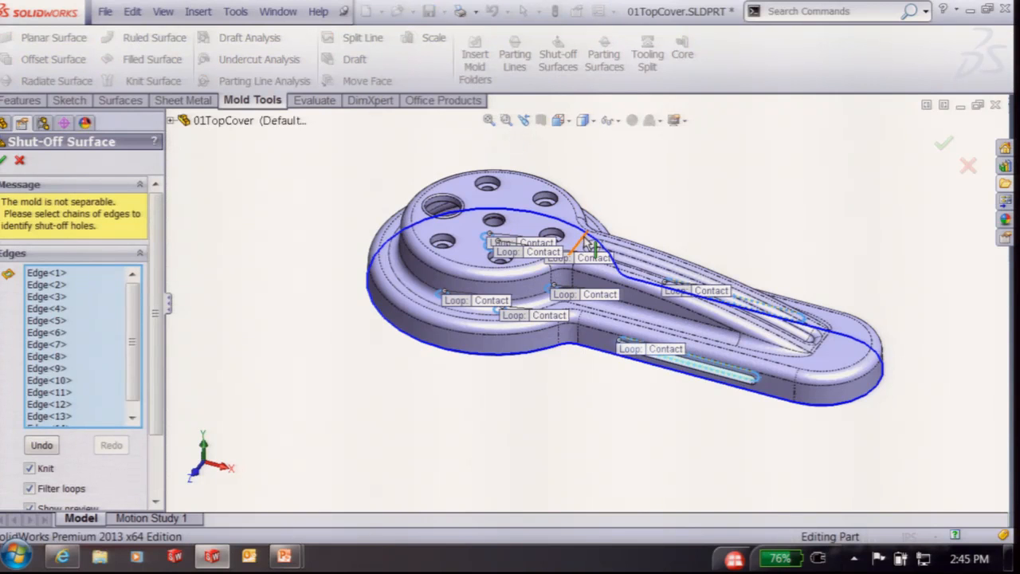
middle_click_drag(805, 225, 772, 248)
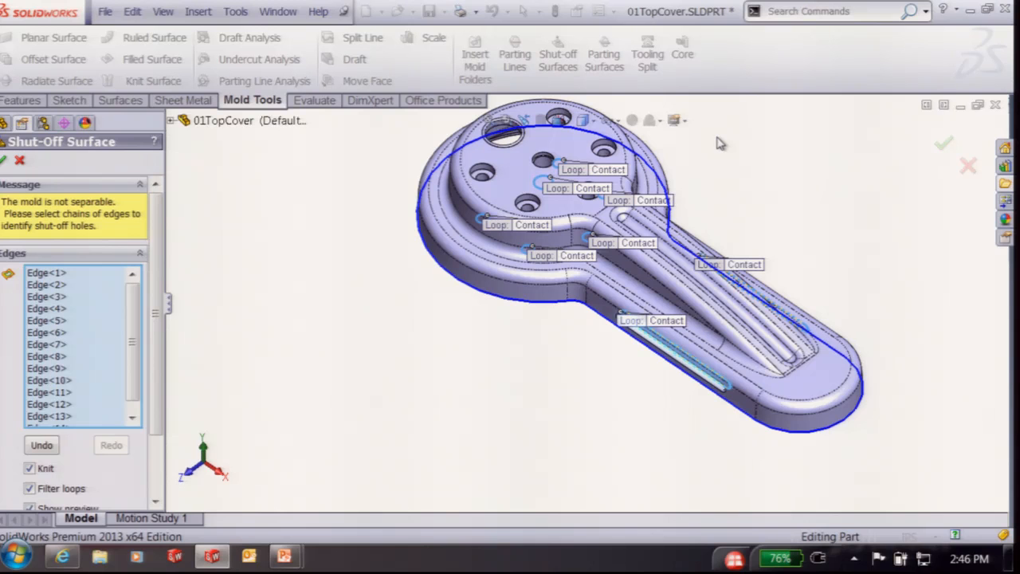
middle_click_drag(731, 197, 737, 169)
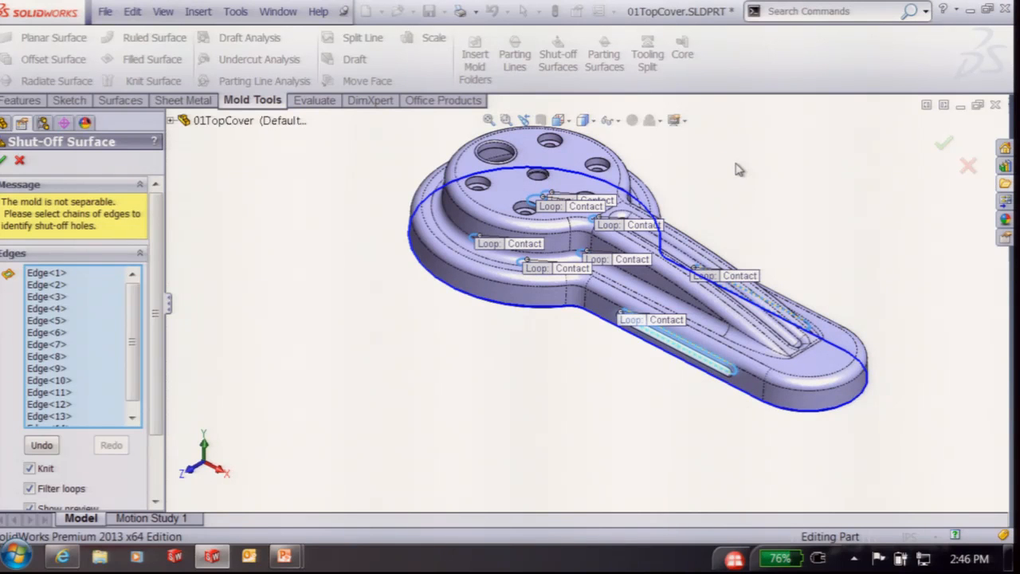
scroll(522, 241, "down", 1)
Add the large hole's edge on the top boss to the shut-off Edges list
middle_click_drag(554, 321, 574, 138)
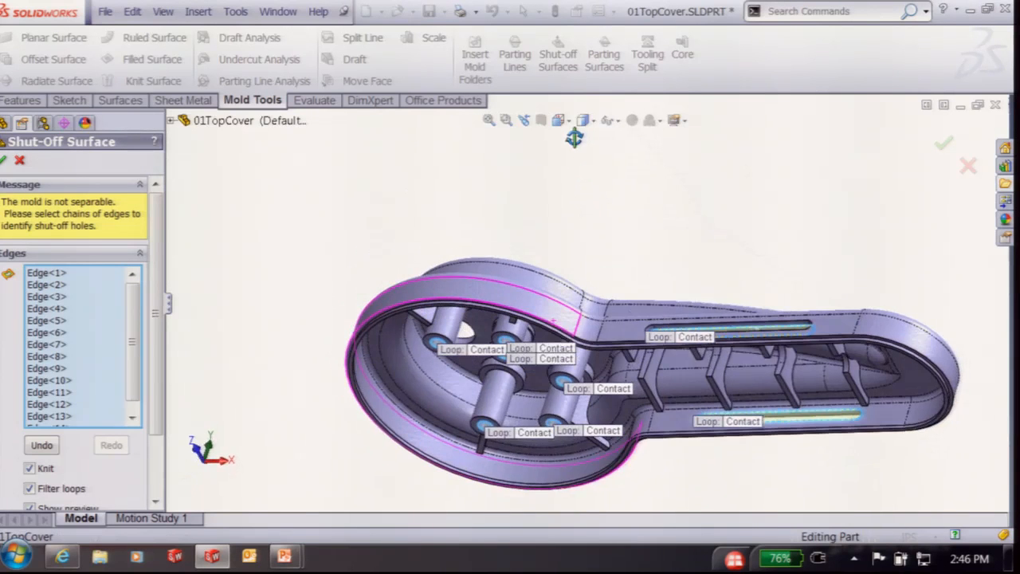
scroll(496, 366, "down", 2)
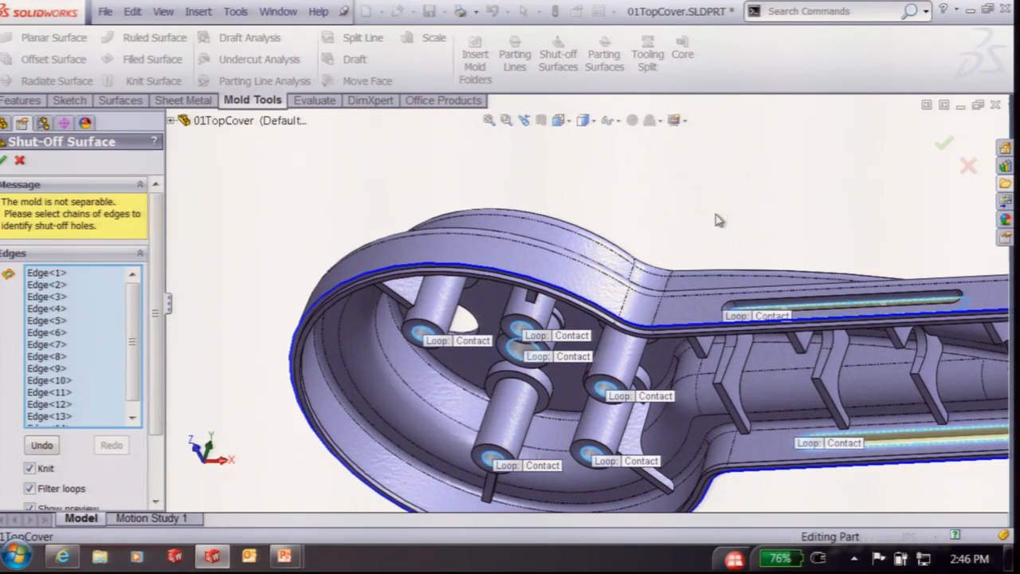
scroll(713, 209, "up", 3)
middle_click_drag(707, 199, 557, 219)
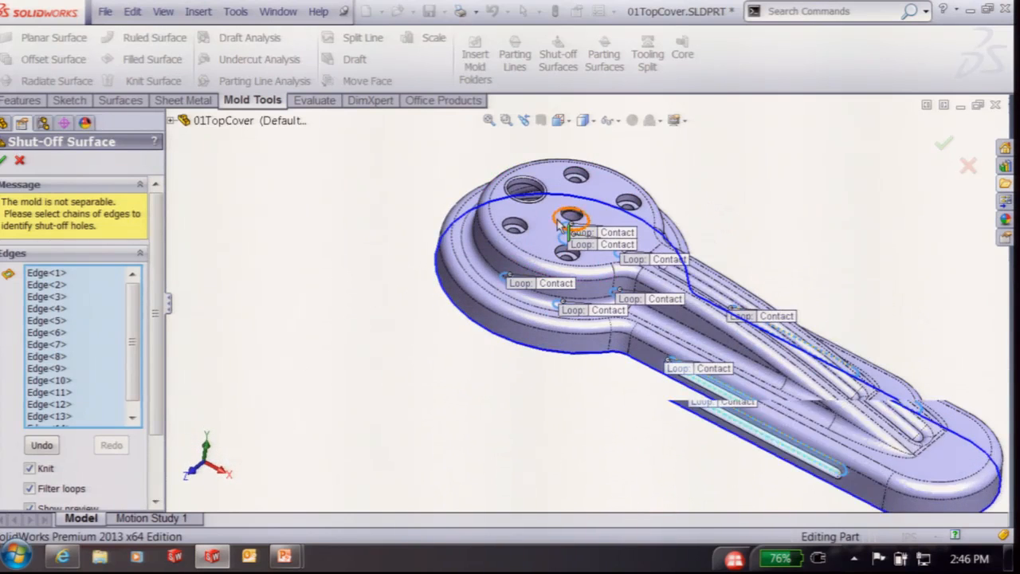
scroll(557, 219, "down", 3)
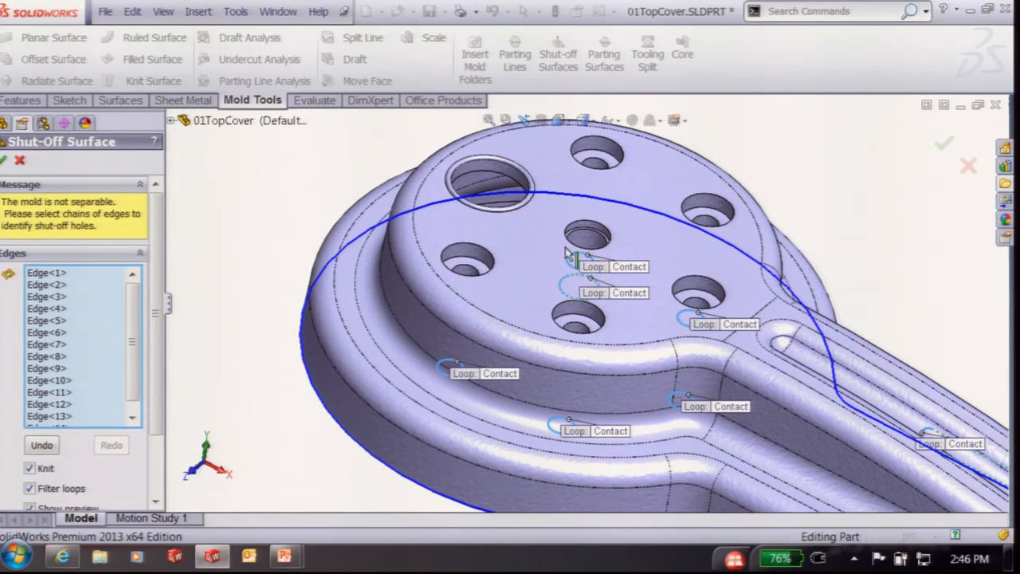
left_click(487, 175)
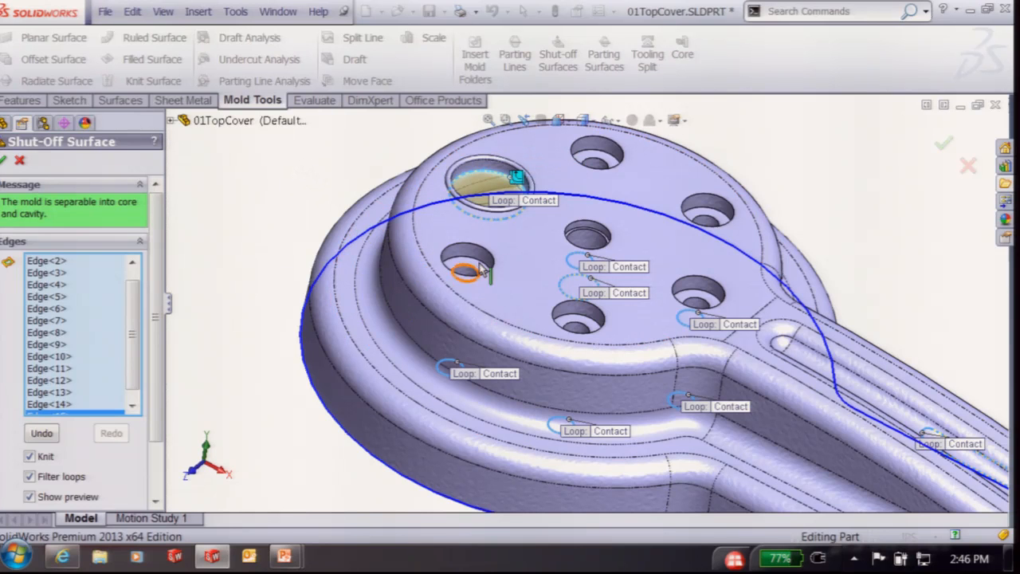
Move the top hole's loop callout aside and switch its patch type to Tangent
middle_click_drag(541, 272, 541, 241)
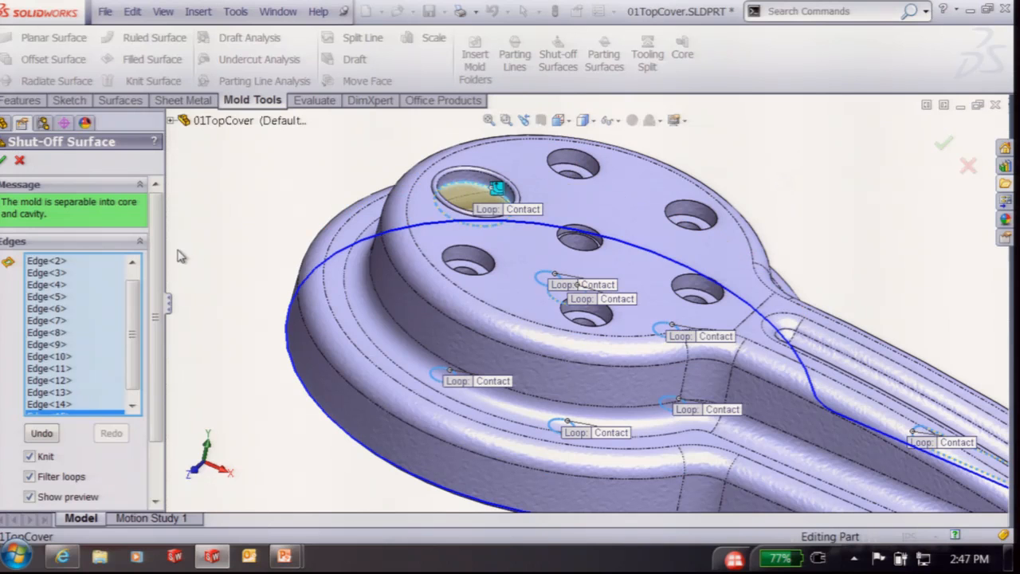
scroll(159, 265, "down", 1)
scroll(159, 266, "down", 3)
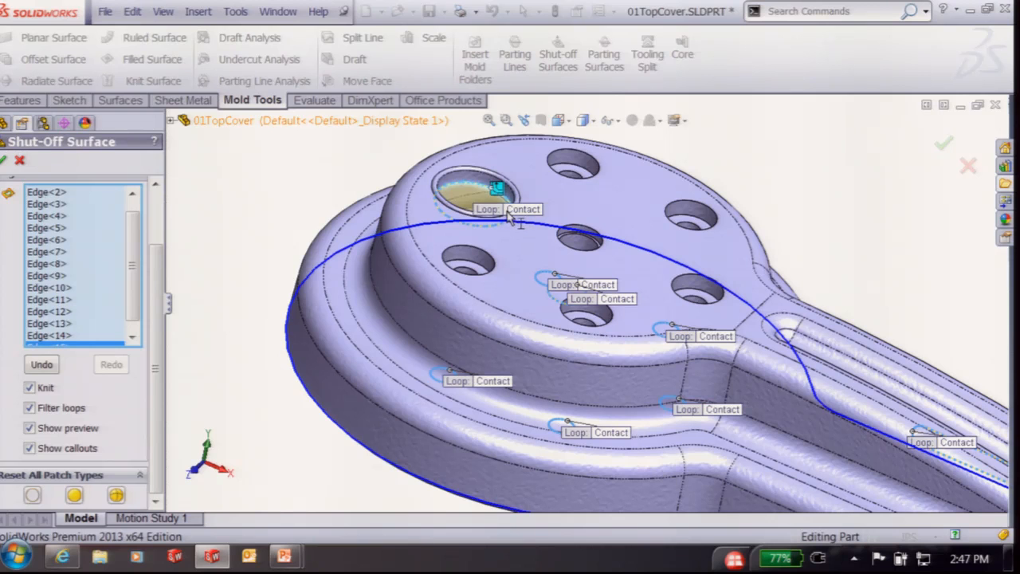
left_click_drag(507, 212, 734, 133)
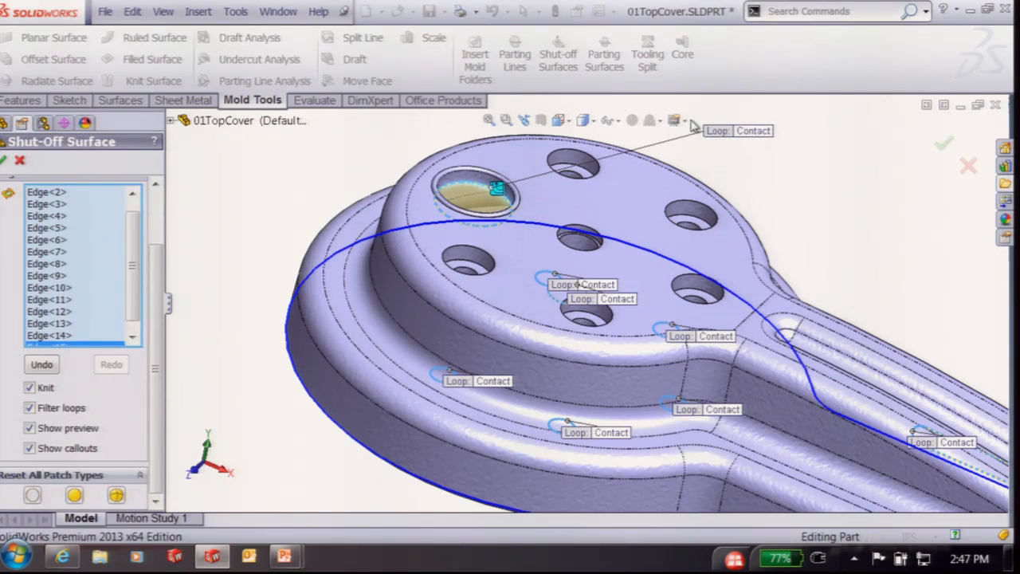
left_click(756, 132)
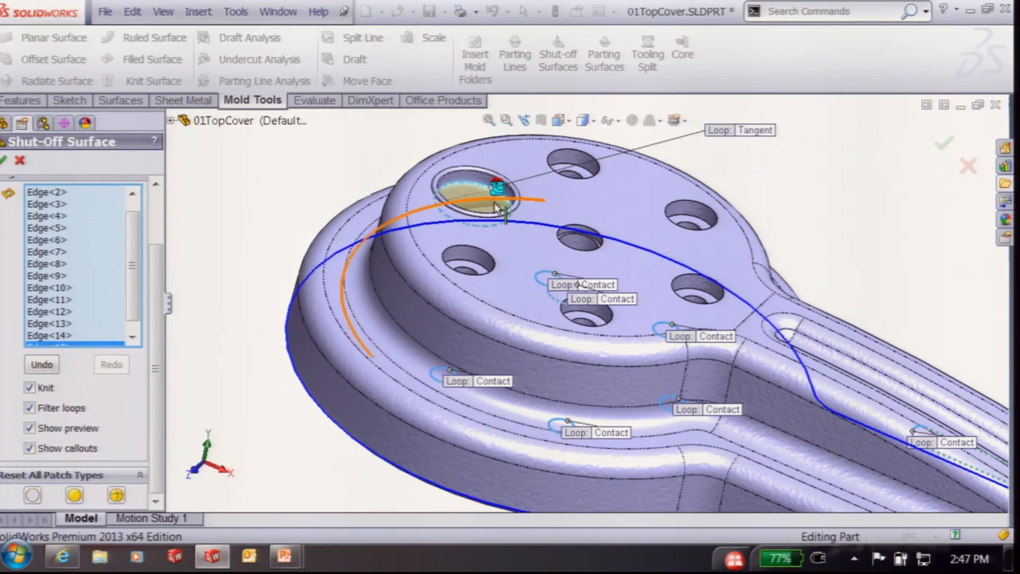
scroll(478, 192, "down", 5)
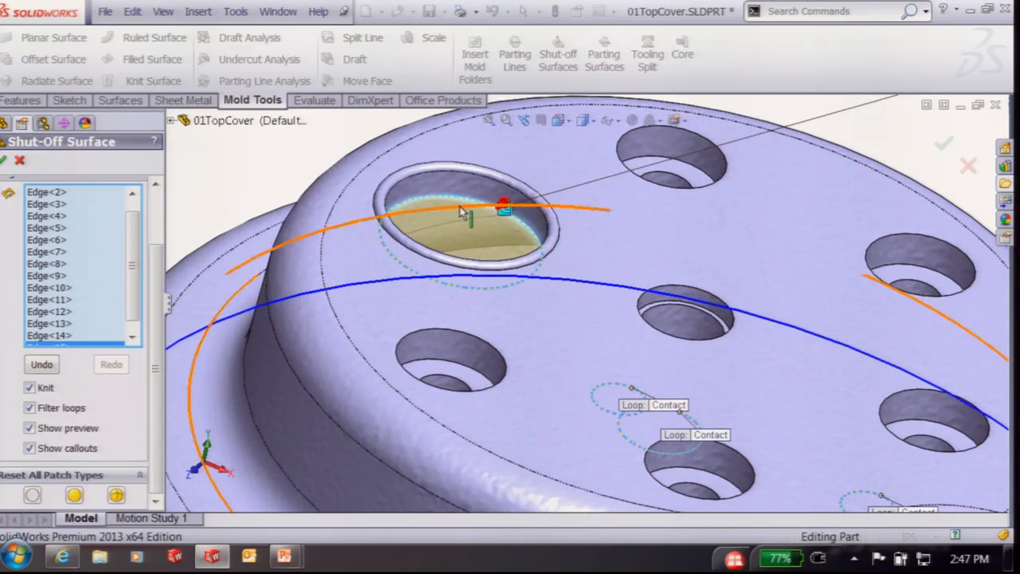
scroll(512, 216, "up", 2)
Inspect the underside, try No Fill on the top hole, then set it back to Contact
middle_click_drag(518, 215, 583, 73)
scroll(681, 126, "down", 3)
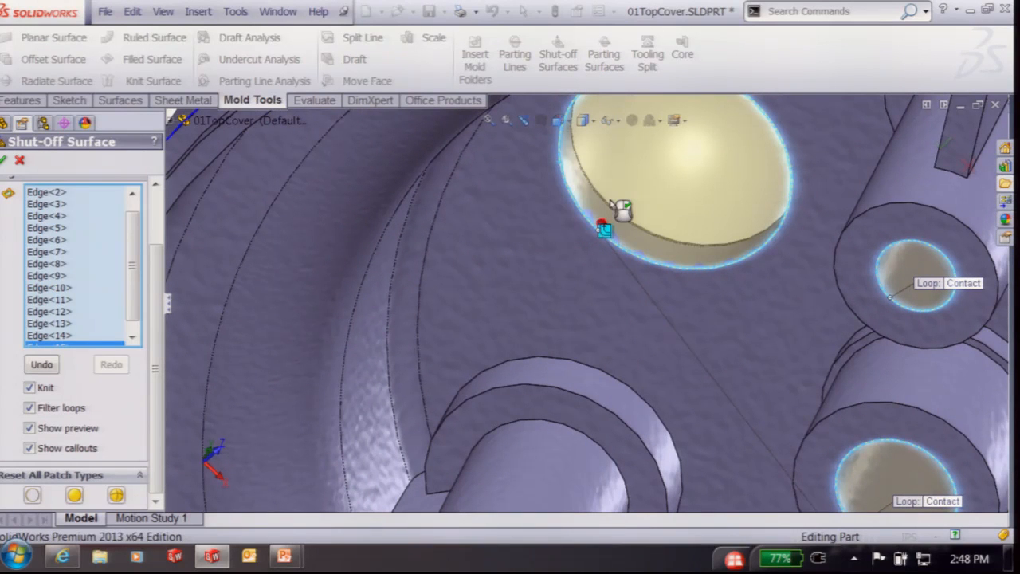
scroll(611, 204, "up", 3)
middle_click_drag(611, 204, 663, 330)
scroll(690, 253, "up", 3)
left_click(894, 169)
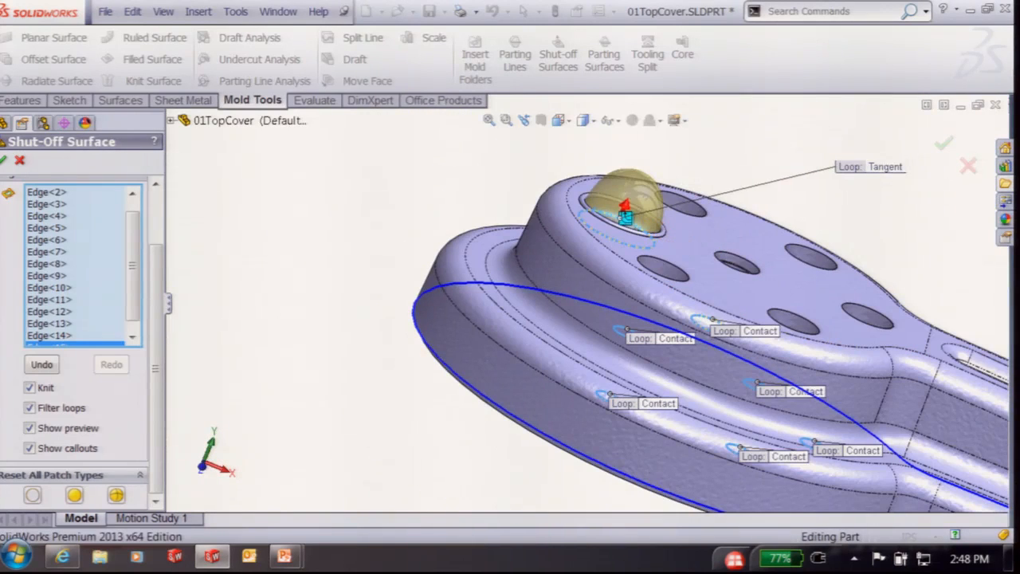
left_click(881, 169)
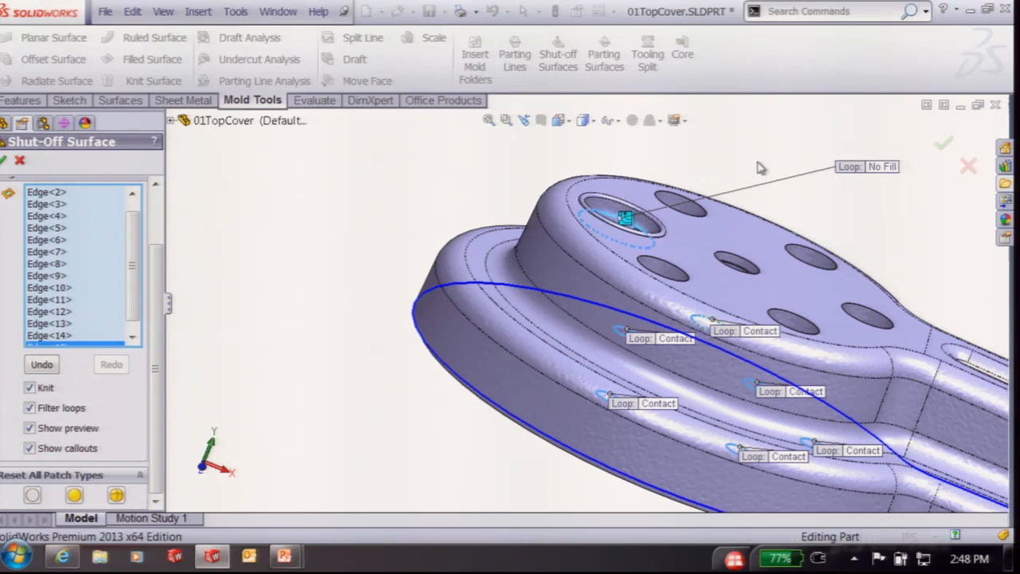
left_click(880, 169)
middle_click_drag(844, 215, 873, 237)
Accept the Shut-Off Surface and expand Surface Bodies to show the cavity and core surfaces
left_click(943, 150)
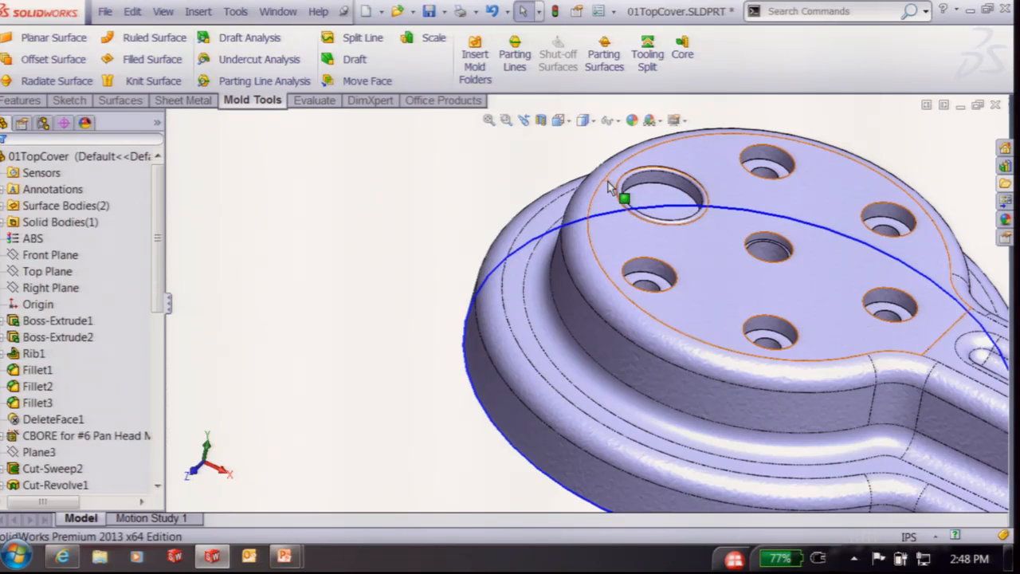
scroll(583, 275, "up", 2)
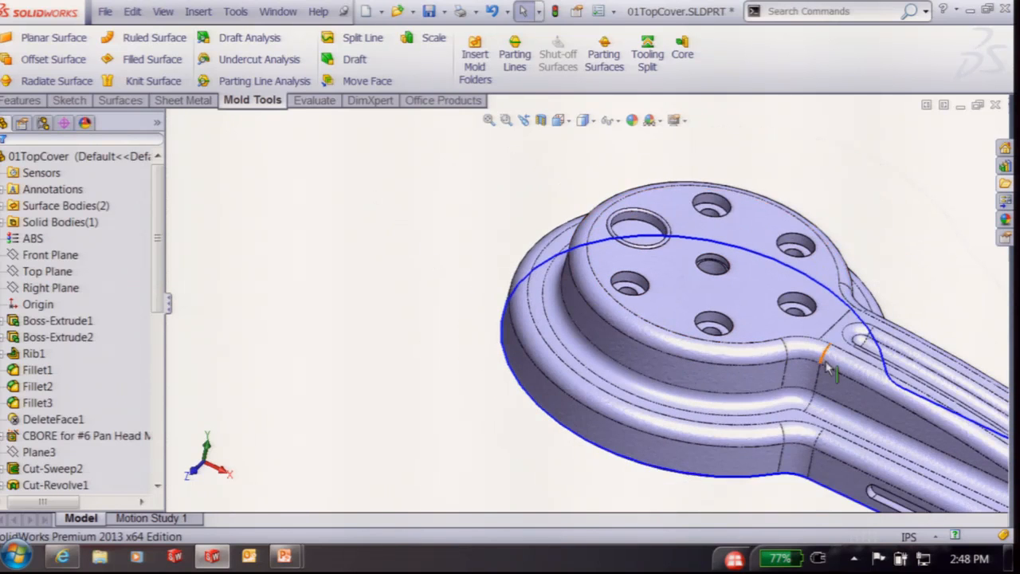
scroll(827, 362, "down", 2)
scroll(838, 327, "up", 2)
scroll(877, 334, "down", 2)
scroll(741, 229, "up", 2)
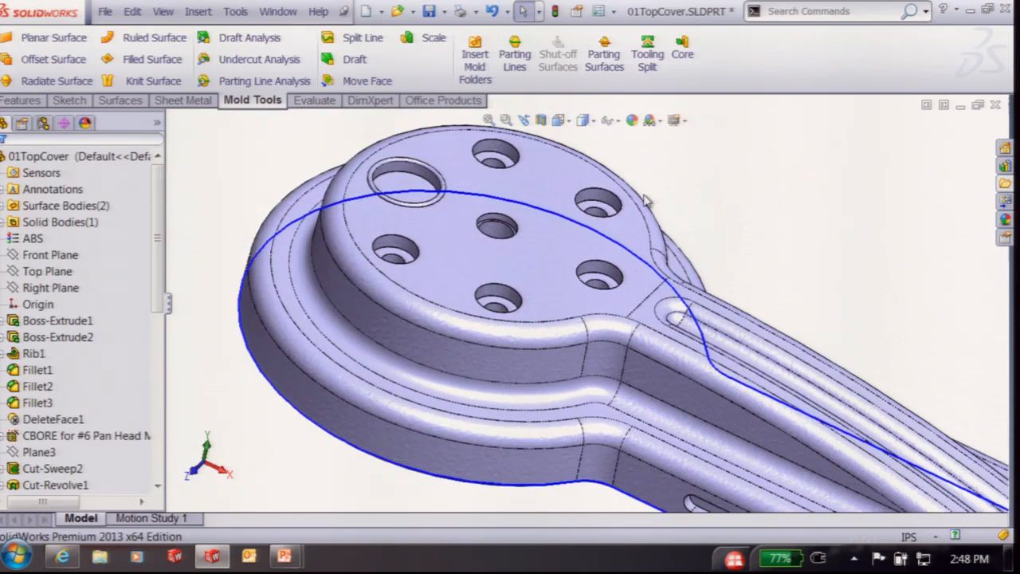
scroll(646, 199, "up", 1)
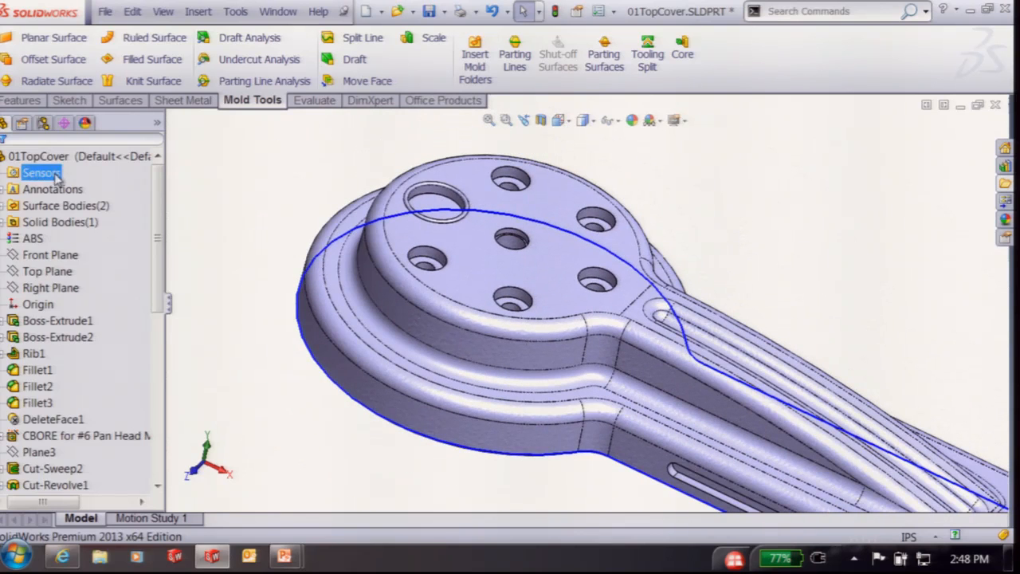
left_click(2, 207)
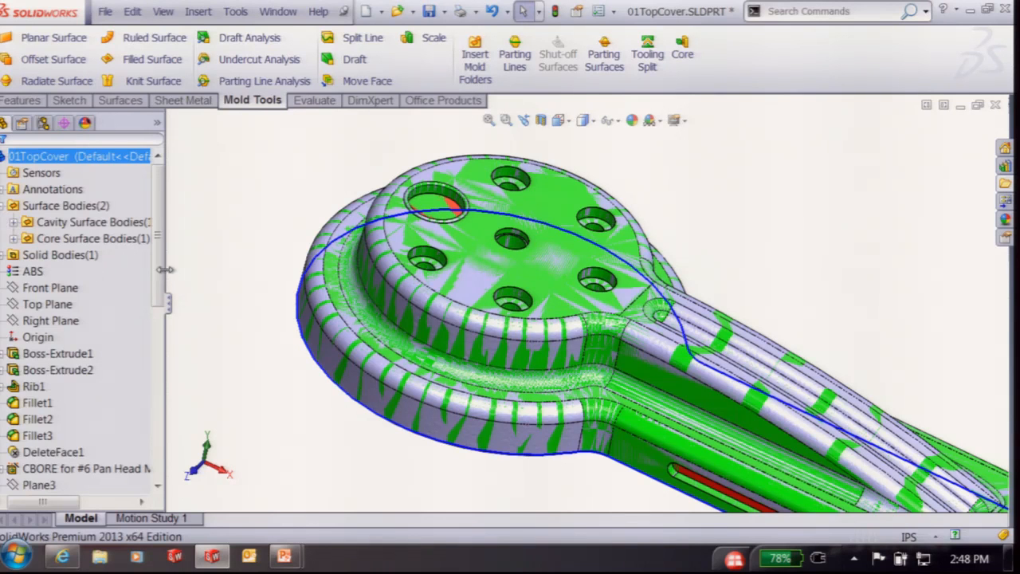
right_click(72, 226)
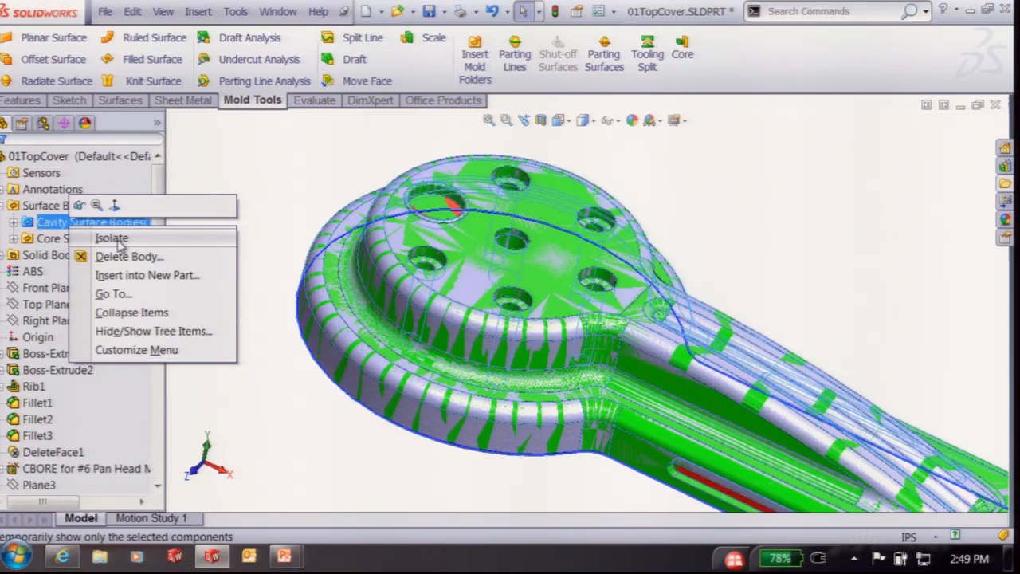
left_click(115, 240)
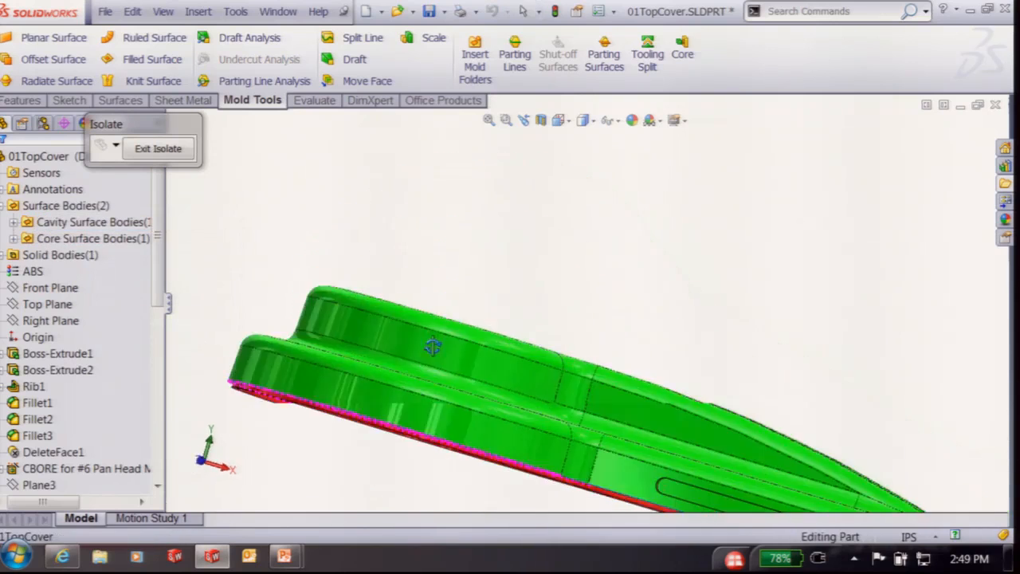
left_click(14, 223)
right_click(94, 242)
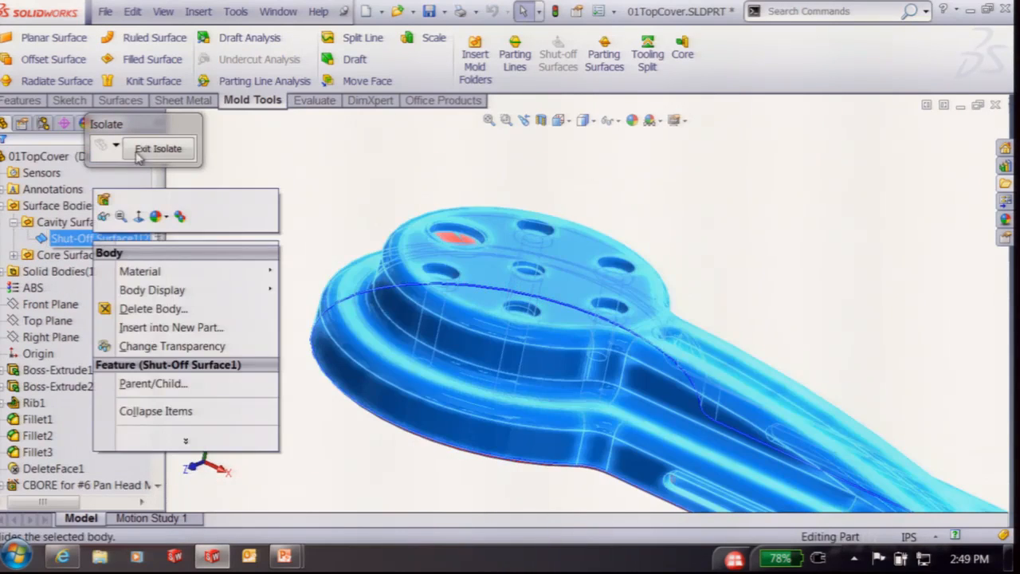
left_click(144, 148)
left_click(152, 150)
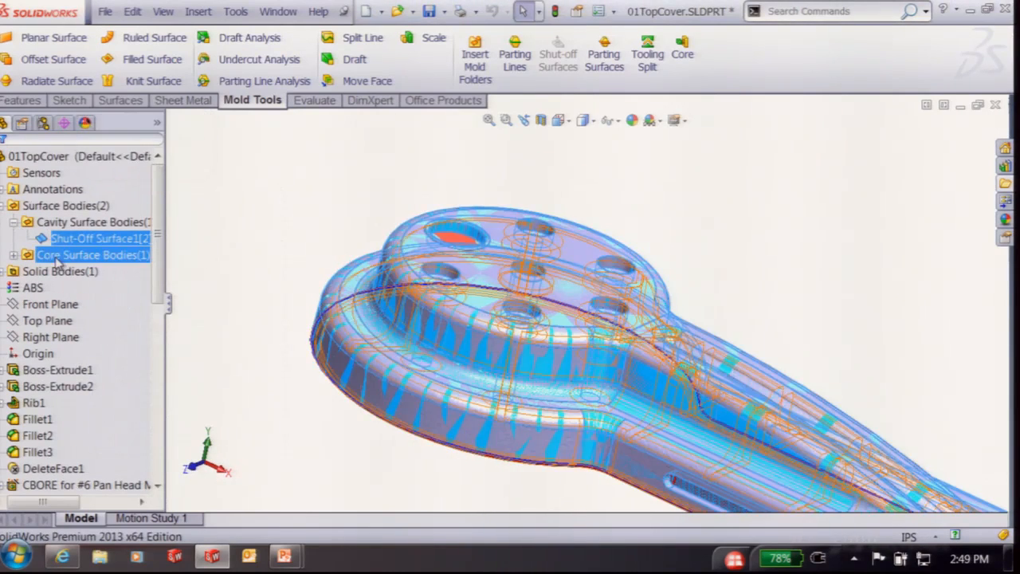
right_click(91, 239)
left_click(112, 269)
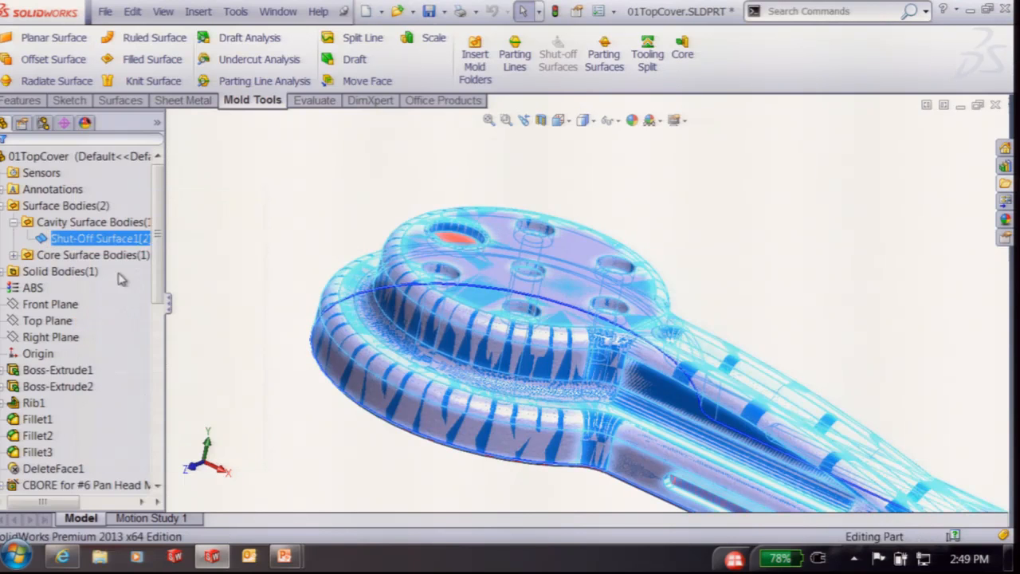
middle_click_drag(475, 372, 608, 287)
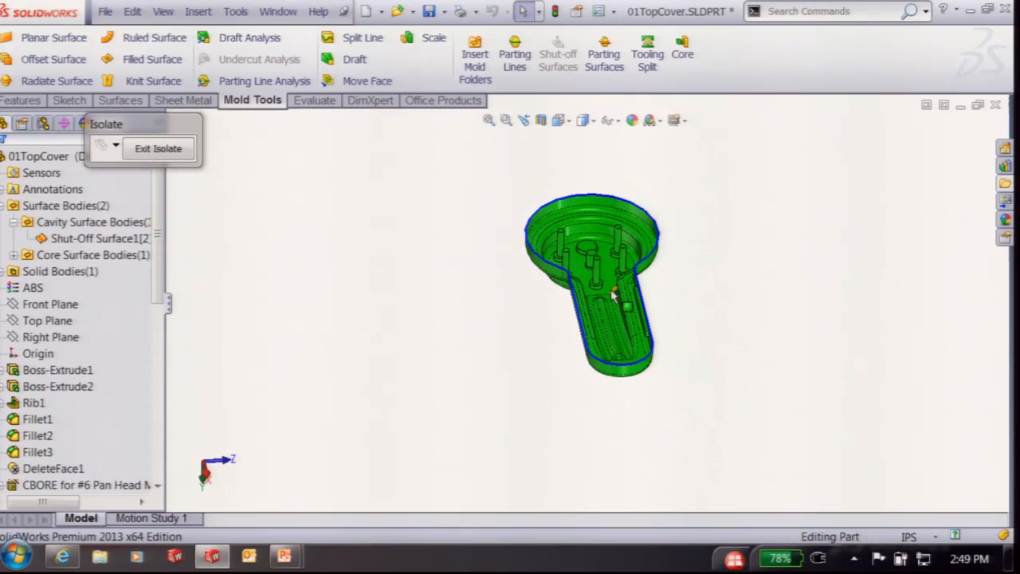
left_click(158, 150)
left_click(14, 255)
right_click(67, 271)
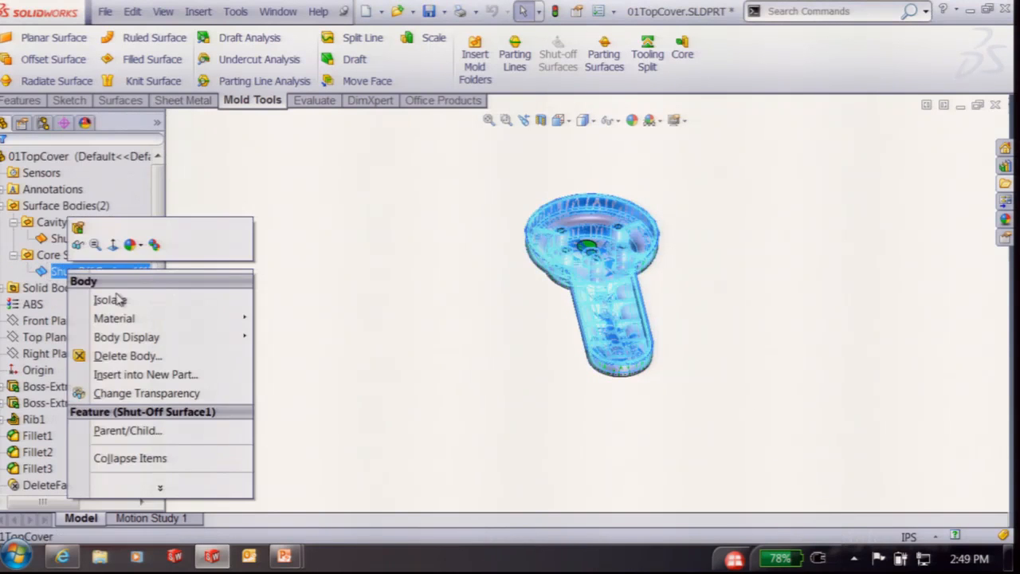
left_click(107, 298)
middle_click_drag(505, 219, 603, 383)
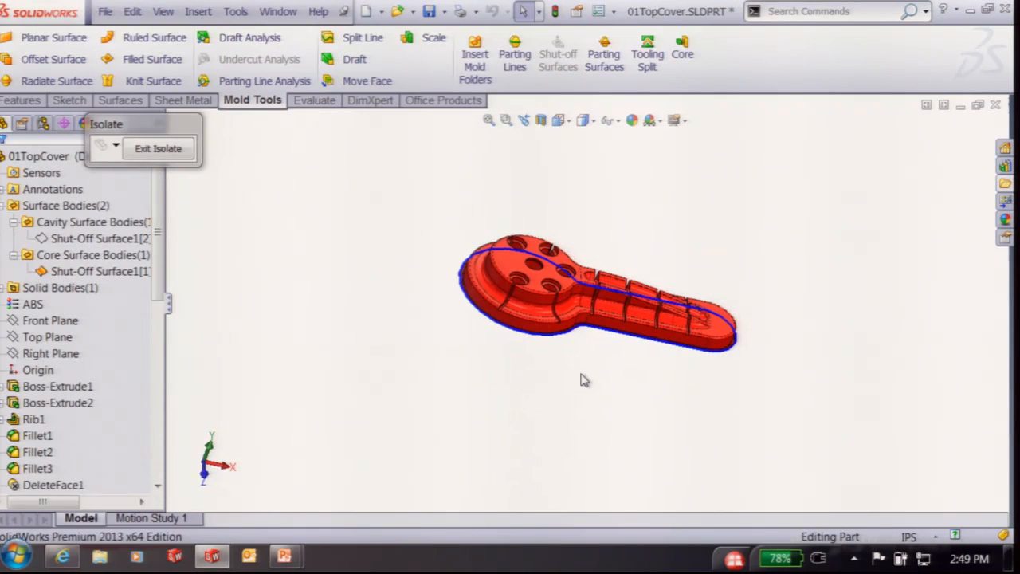
left_click(157, 148)
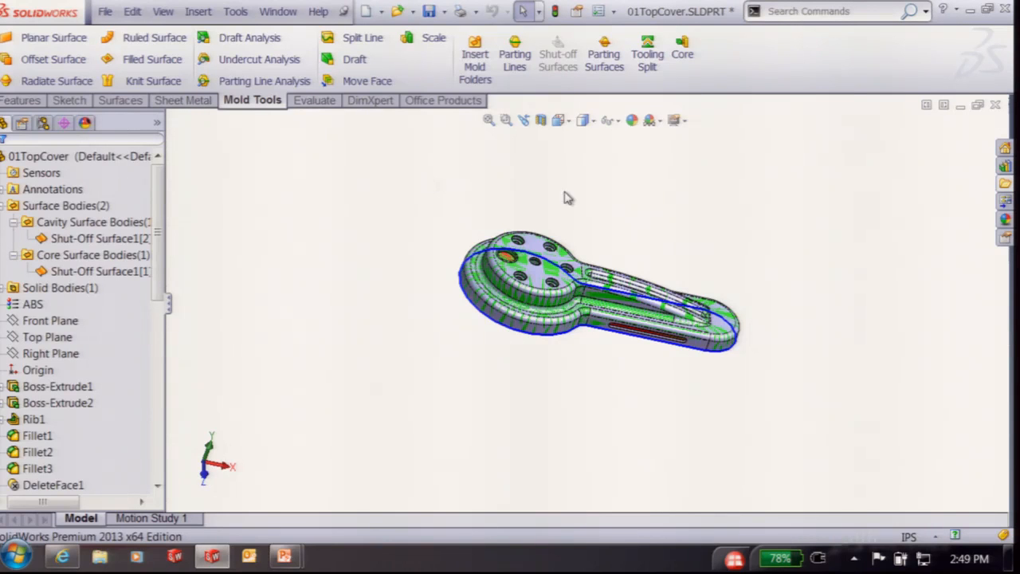
middle_click_drag(764, 213, 744, 197)
key("super+Tab")
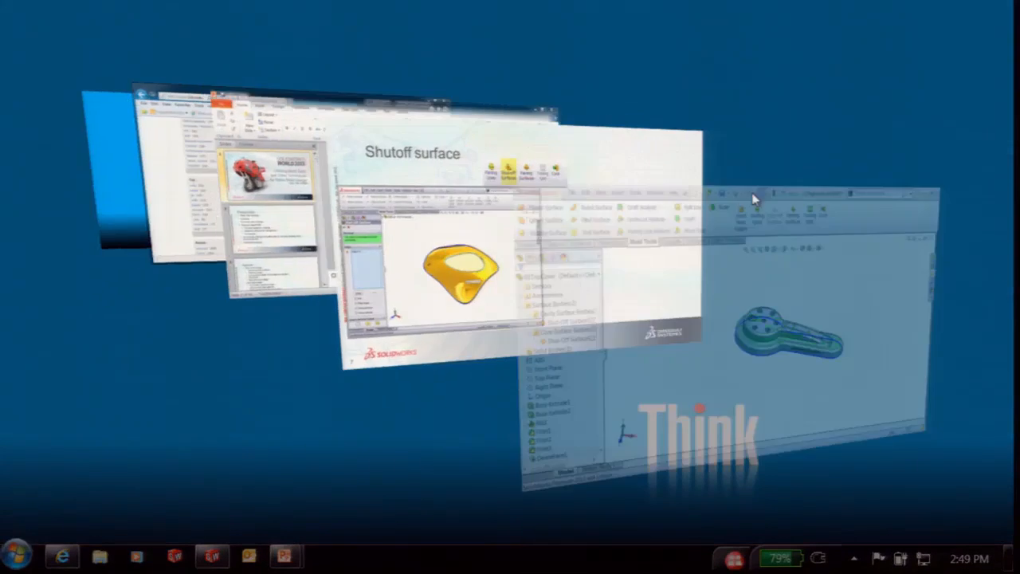
Advance to the Parting Surface slide, reveal its SolidWorks screenshot, and return to SolidWorks
key("Right")
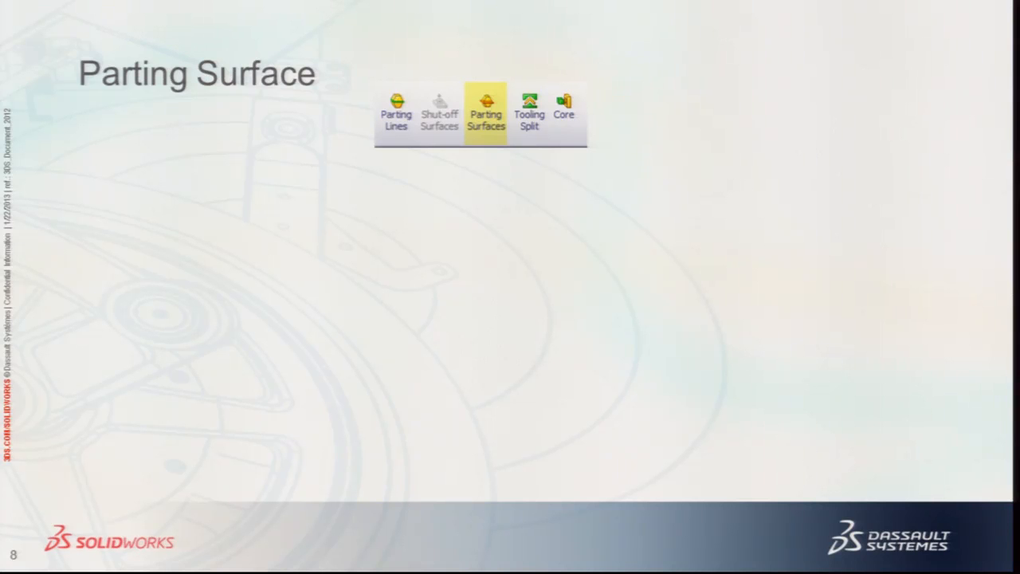
left_click(628, 132)
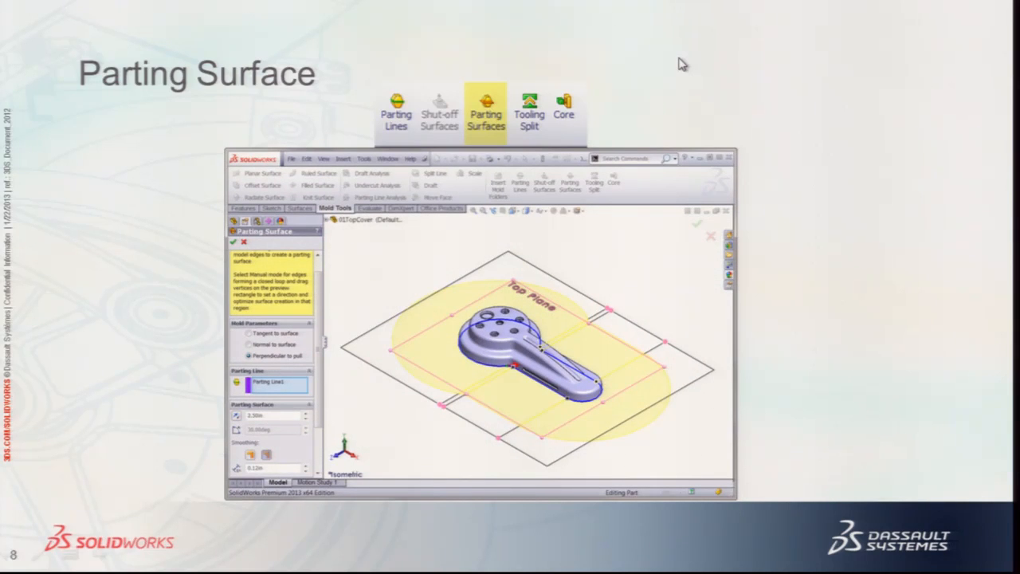
key("super+Tab")
key("super+Tab")
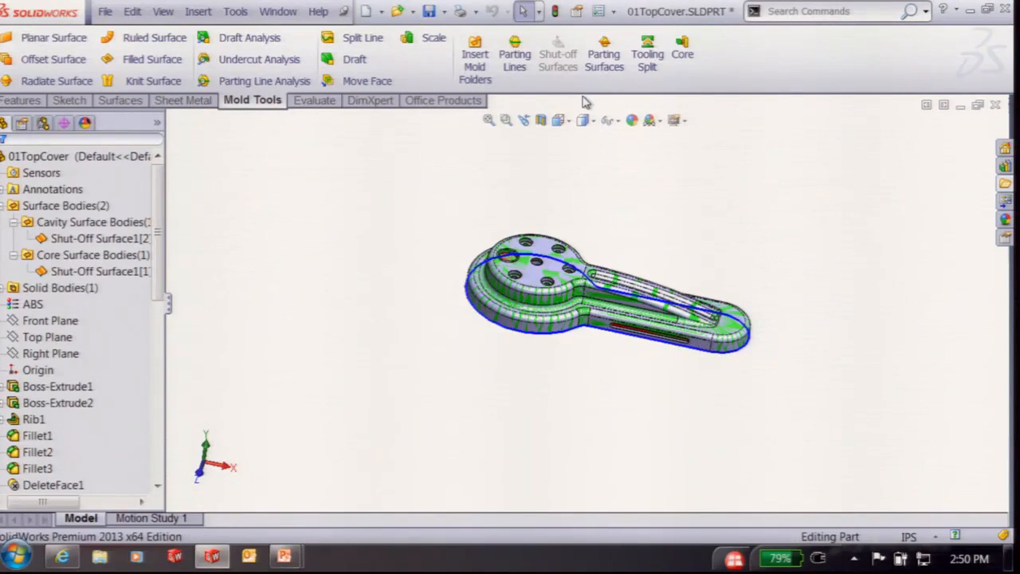
Create a Parting Surface from Parting Line1, perpendicular to pull, 2.5in wide
left_click(604, 63)
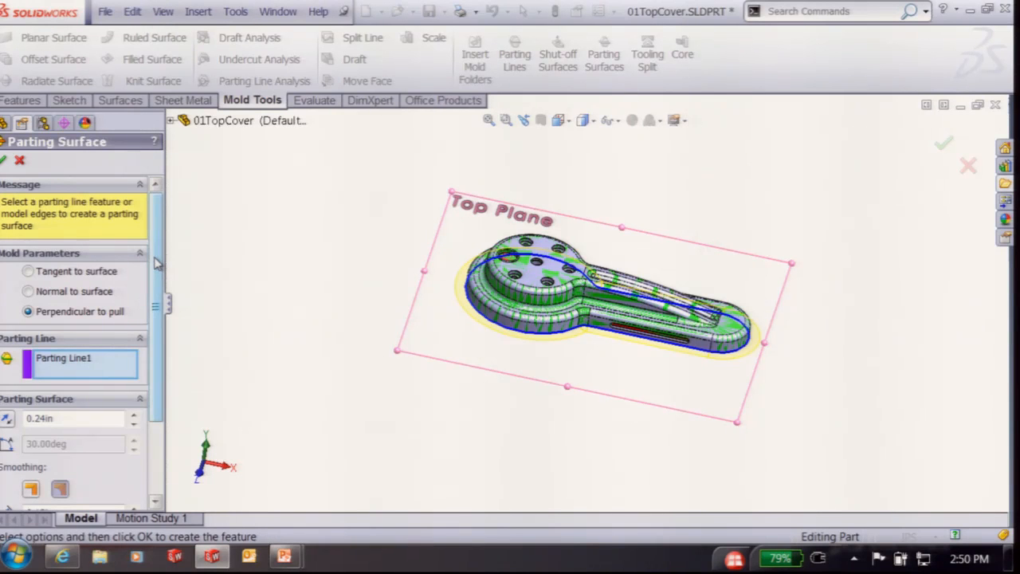
left_click_drag(160, 270, 163, 316)
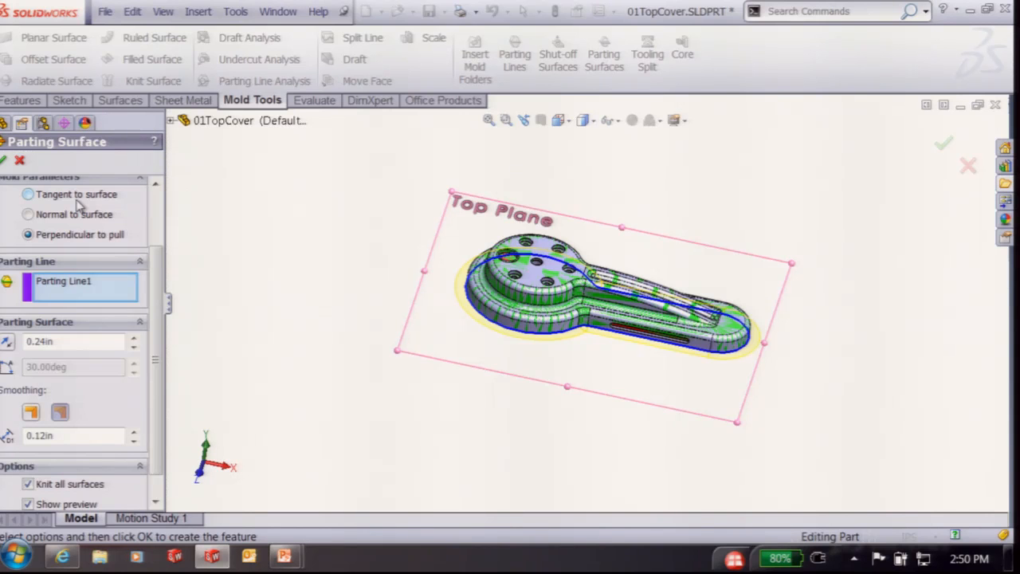
double_click(72, 342)
type("2.5")
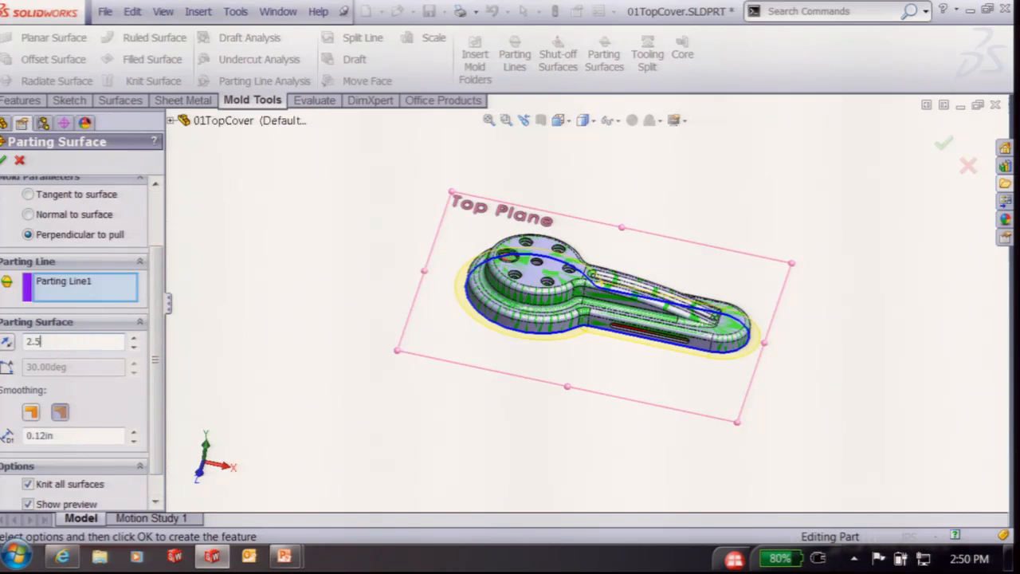
key("Return")
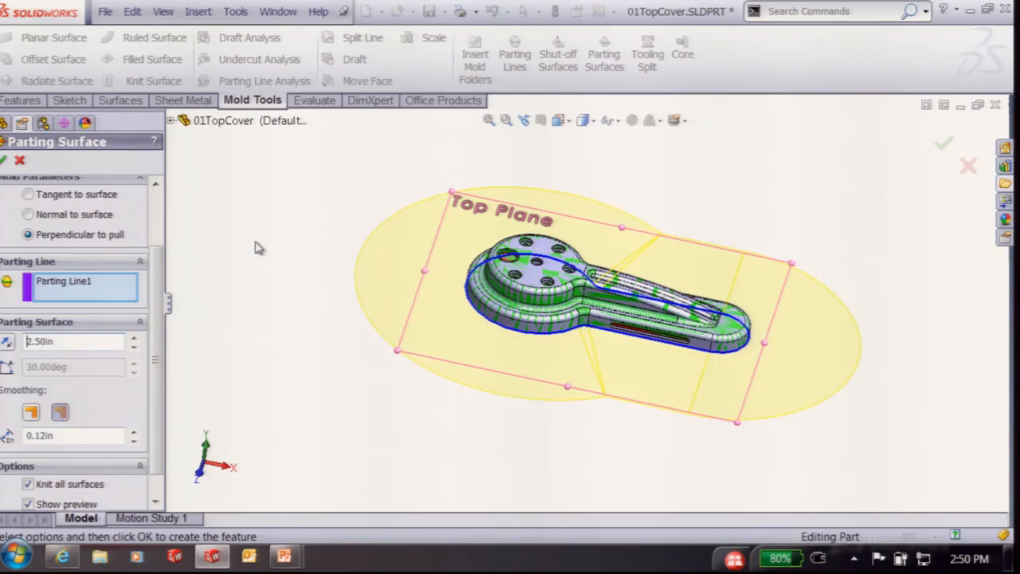
left_click_drag(157, 320, 151, 296)
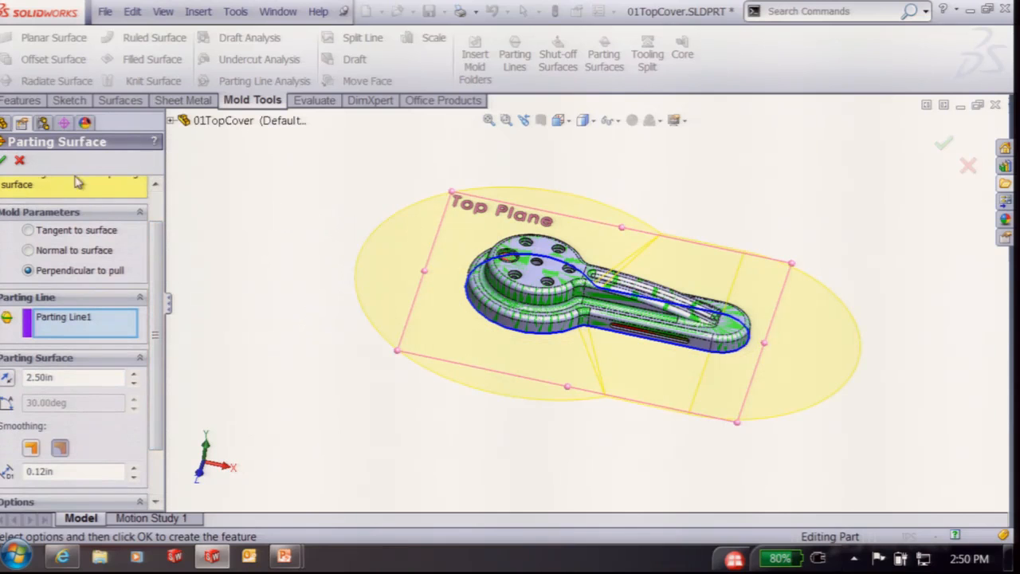
left_click(4, 161)
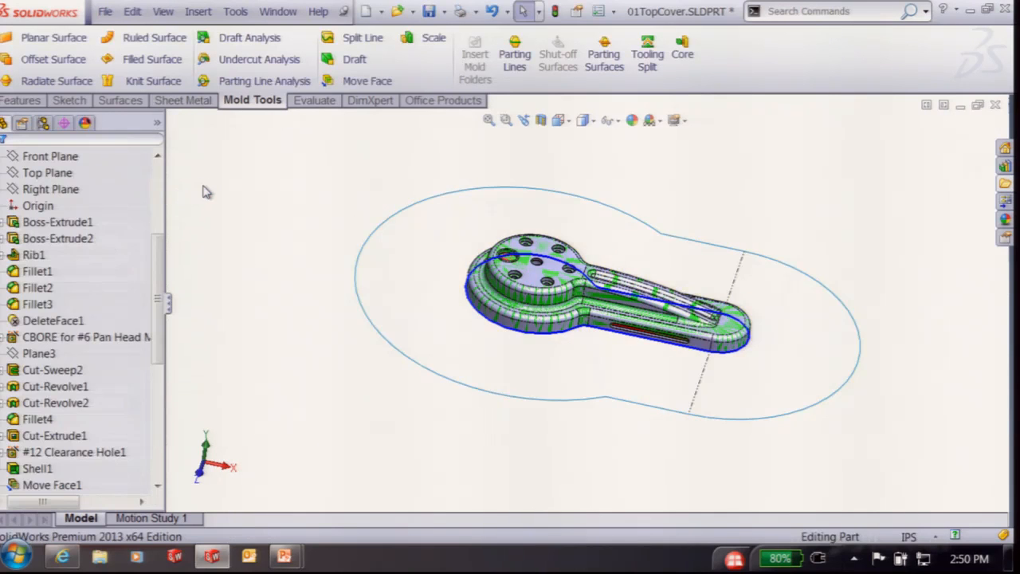
Isolate Parting Surface1 to inspect it edge-on, exit isolation, and switch to the slideshow
mouse_move(338, 191)
middle_mouse_down()
mouse_move(273, 364)
mouse_move(342, 167)
mouse_move(326, 178)
middle_mouse_up()
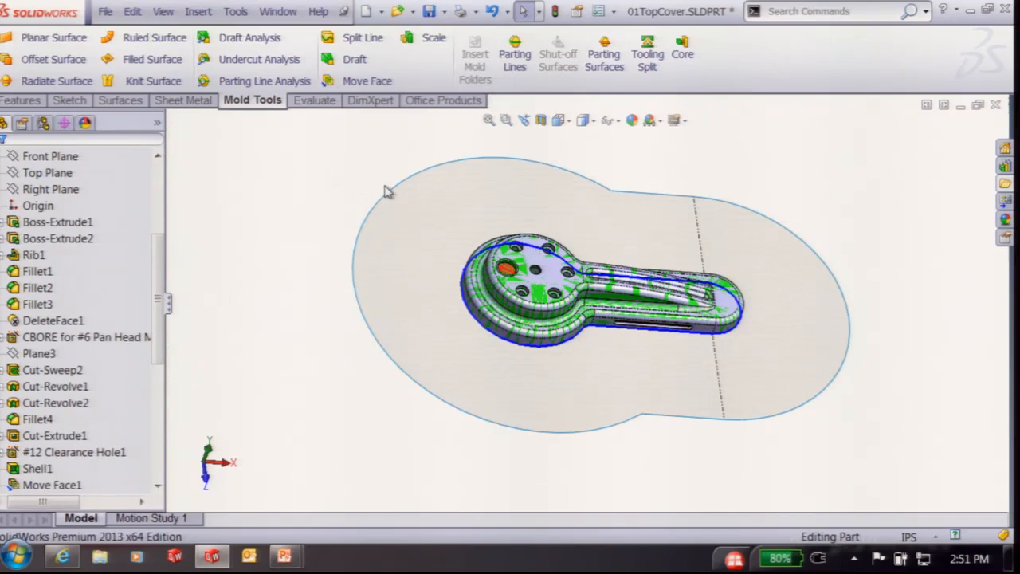
left_click_drag(162, 263, 161, 179)
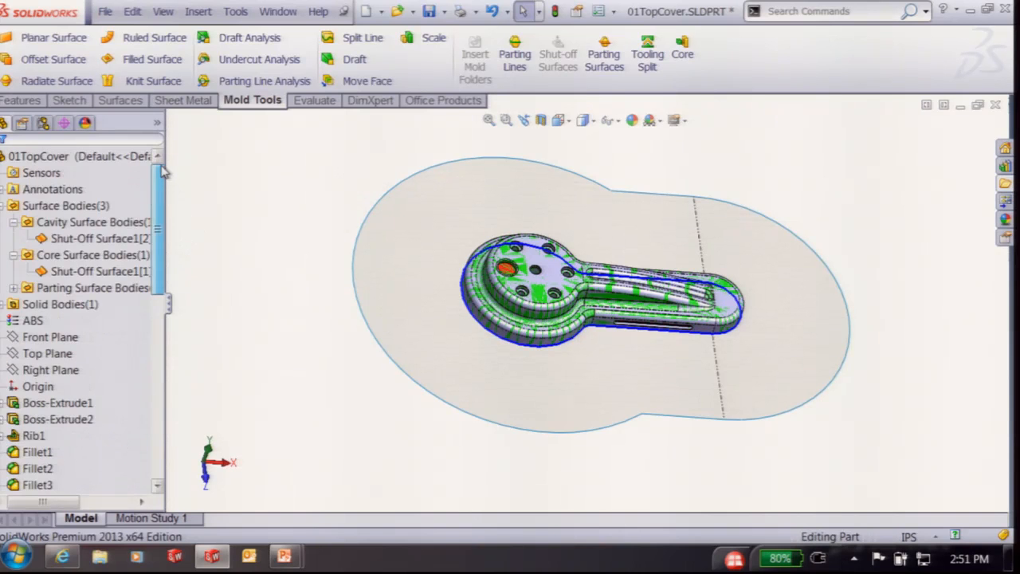
left_click(13, 288)
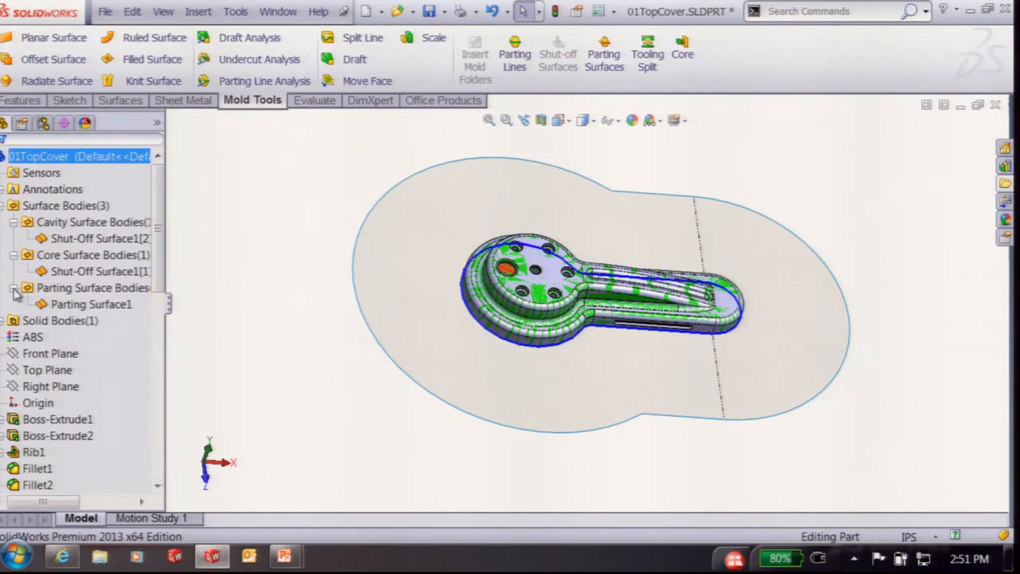
left_click(70, 322)
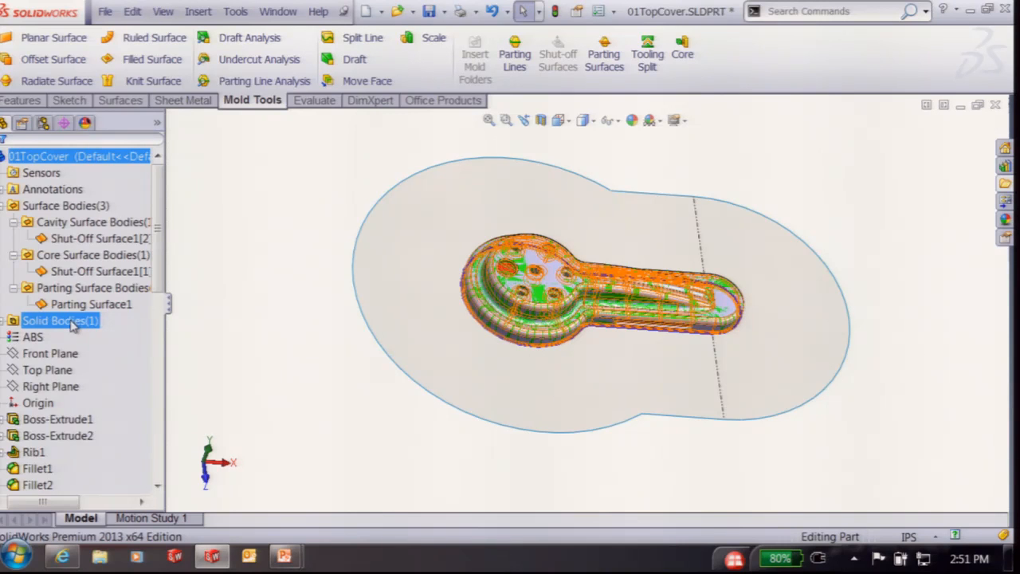
right_click(84, 288)
right_click(72, 306)
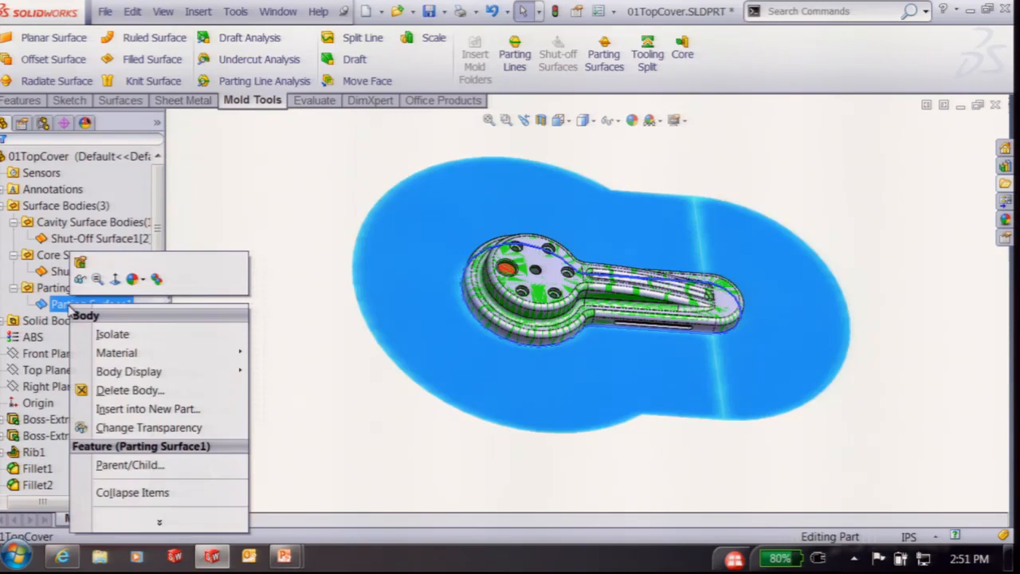
left_click(112, 334)
middle_click_drag(305, 316, 333, 287)
left_click(133, 149)
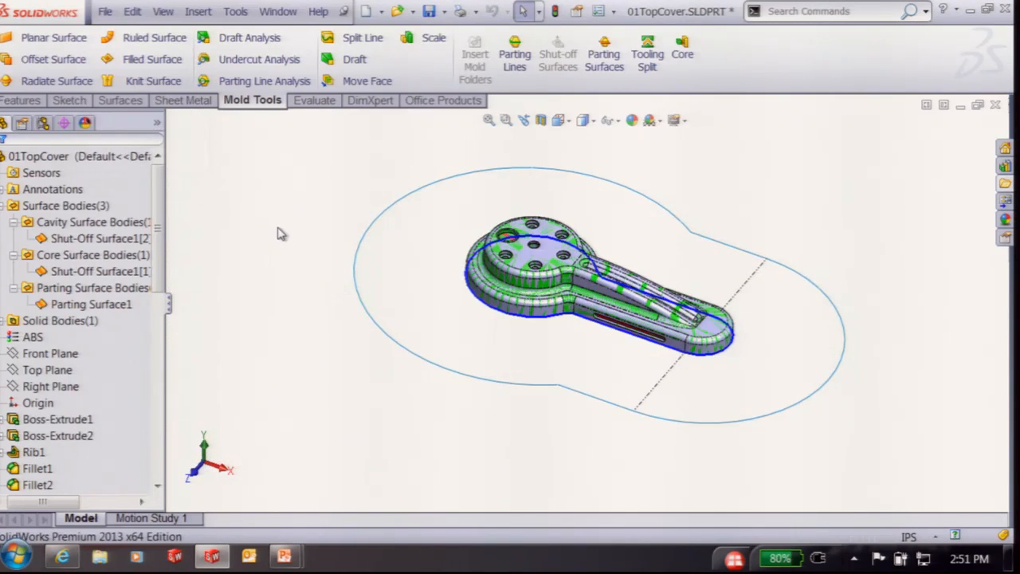
key("super+Tab")
key("super+Tab")
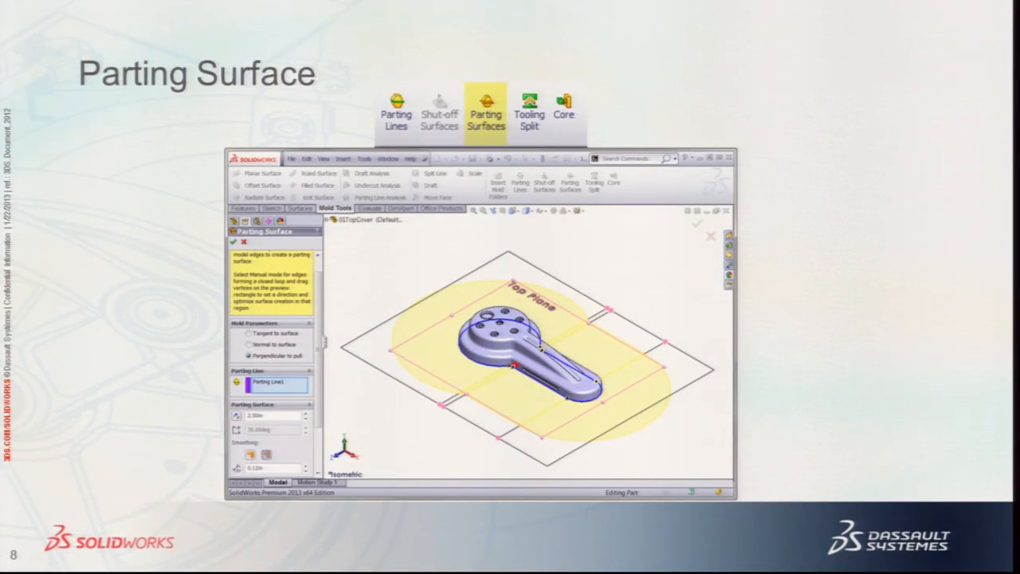
Advance to the Tooling Split slide and its screenshot, then return to SolidWorks
key("Right")
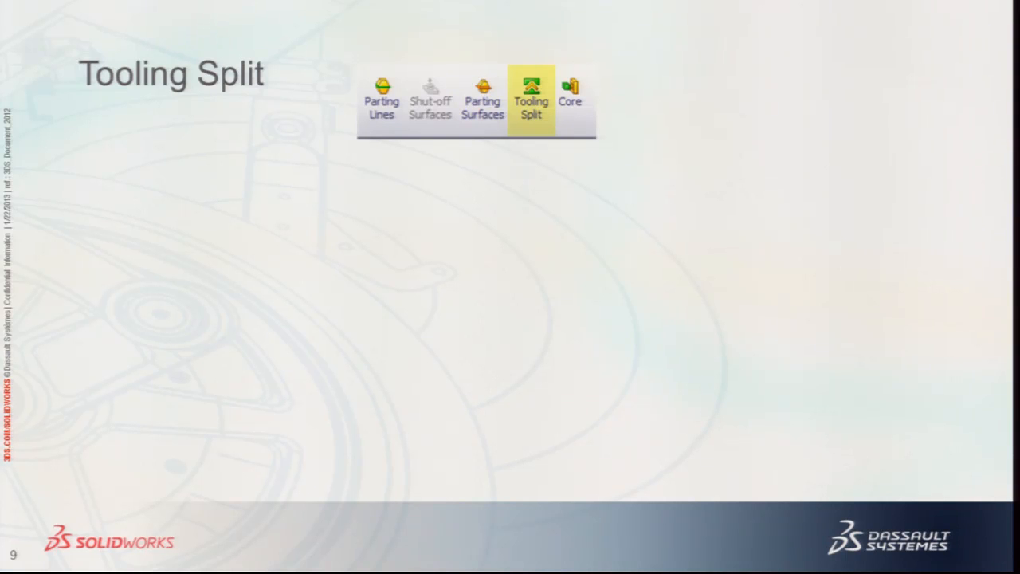
key("Right")
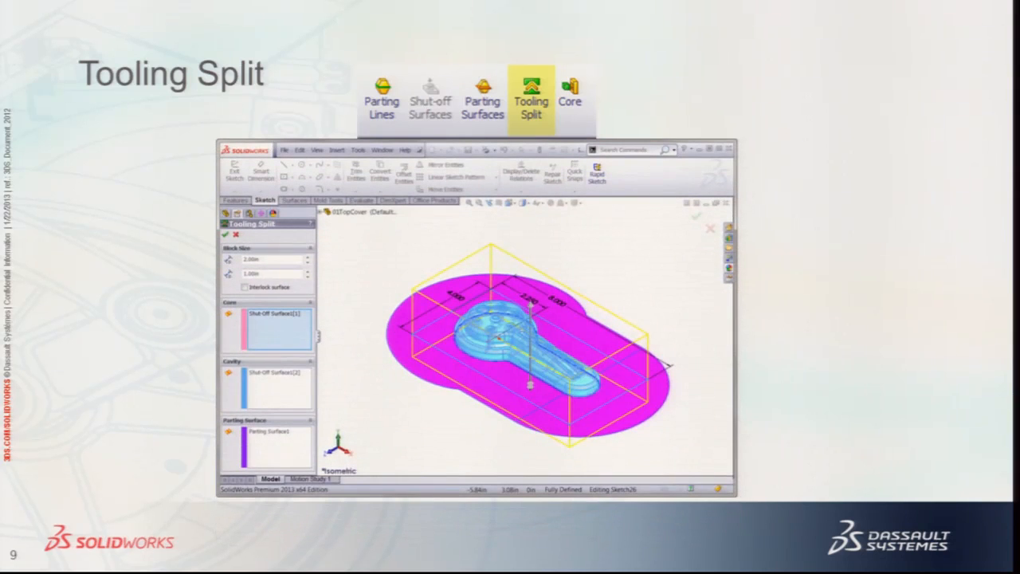
key("super+Tab")
key("super+Tab")
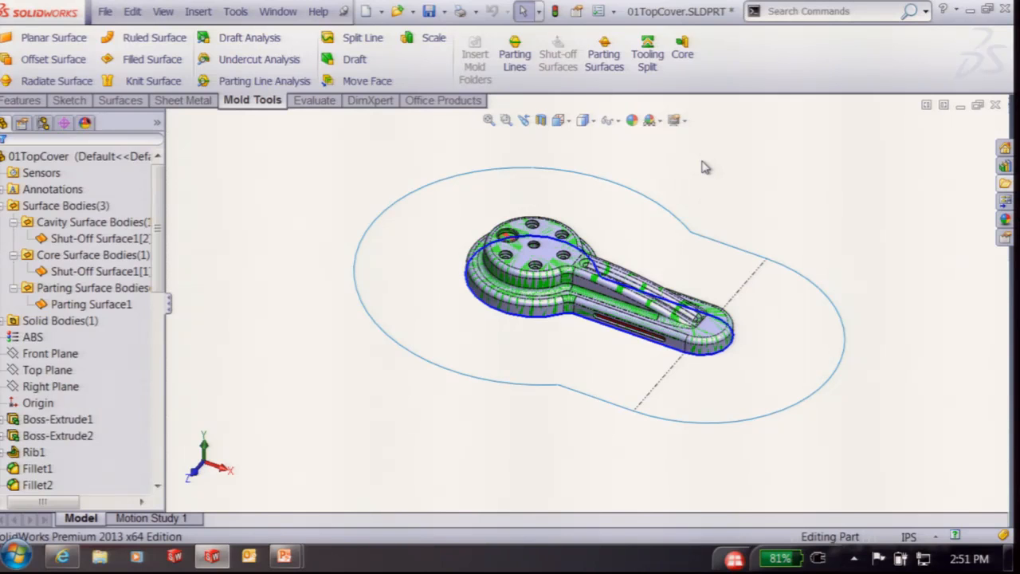
Start a Tooling Split sketch on Parting Surface1 and draw a rectangle around the top cover
left_click(647, 56)
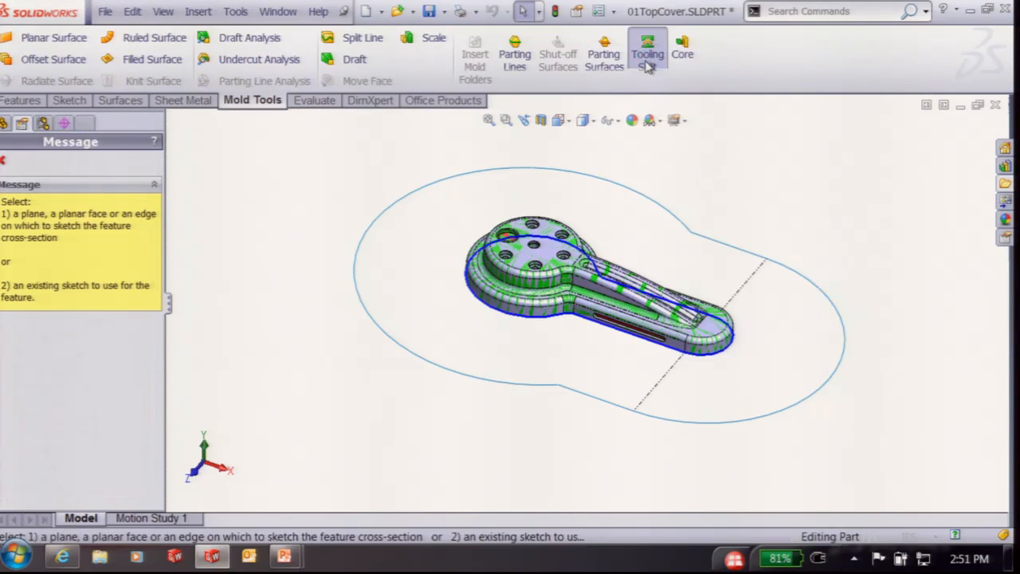
left_click(603, 225)
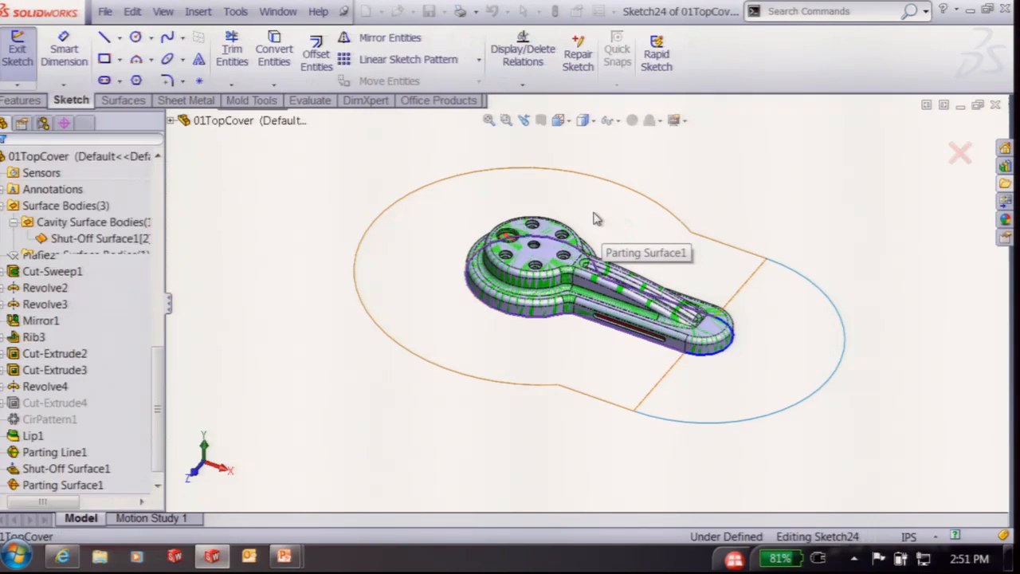
key("ctrl+8")
key("ctrl+8")
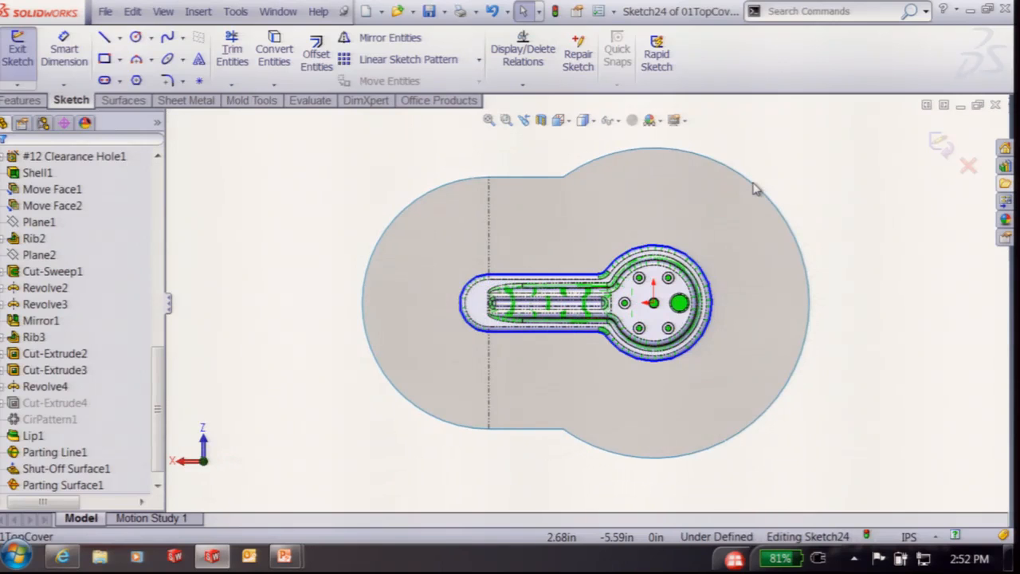
key("ctrl+8")
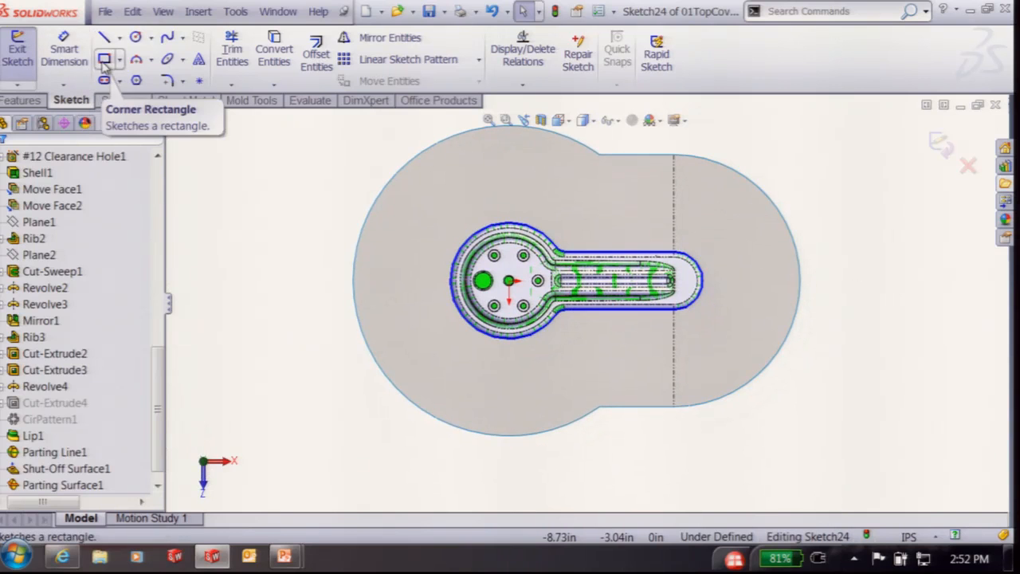
left_click(105, 60)
left_click(405, 188)
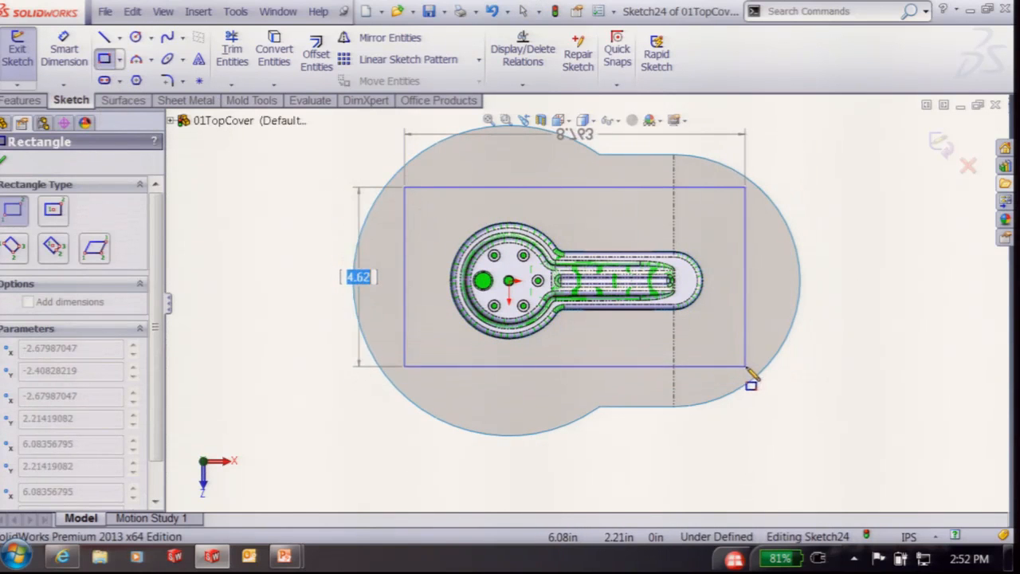
left_click(747, 368)
Draw a horizontal centreline from the hub centre to the rectangle's left edge, then adjust the top edge
left_click(119, 38)
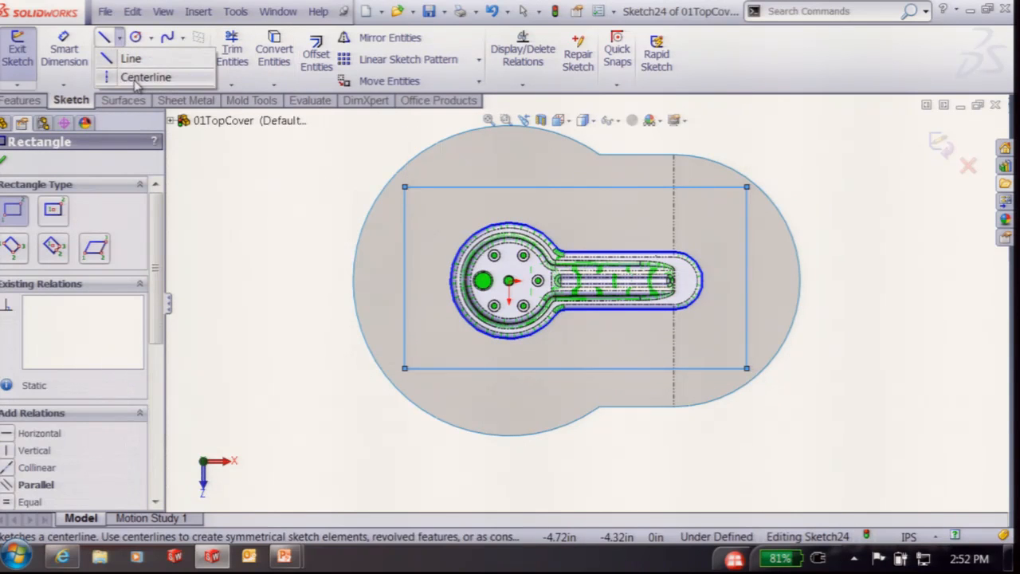
left_click(131, 77)
left_click(508, 280)
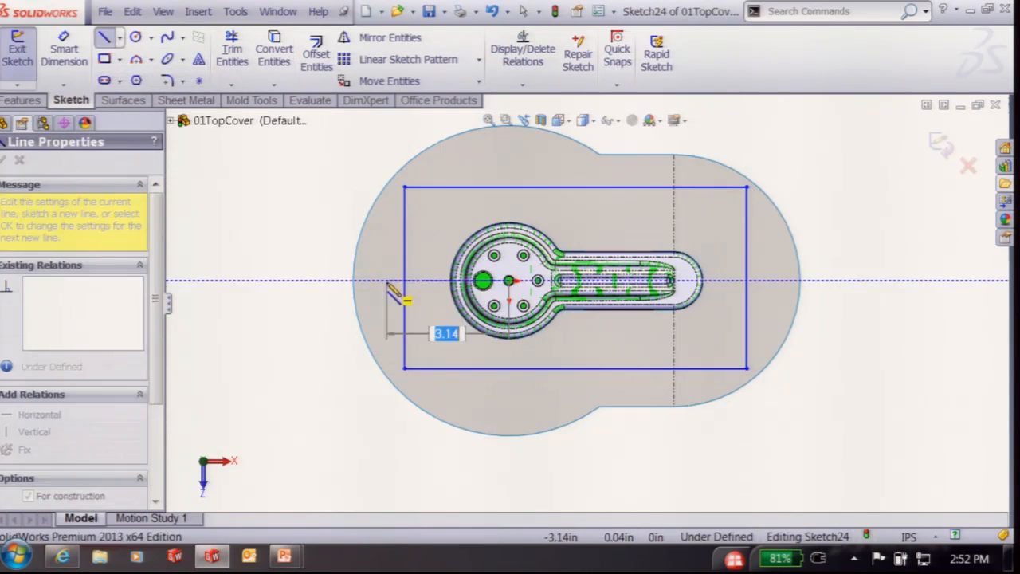
double_click(405, 279)
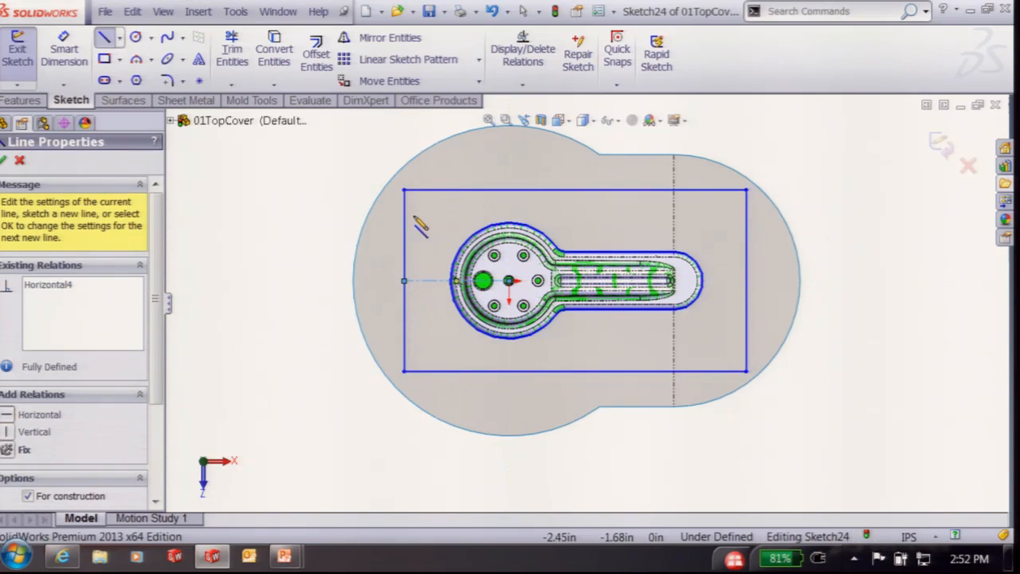
right_click(316, 227)
left_click(345, 63)
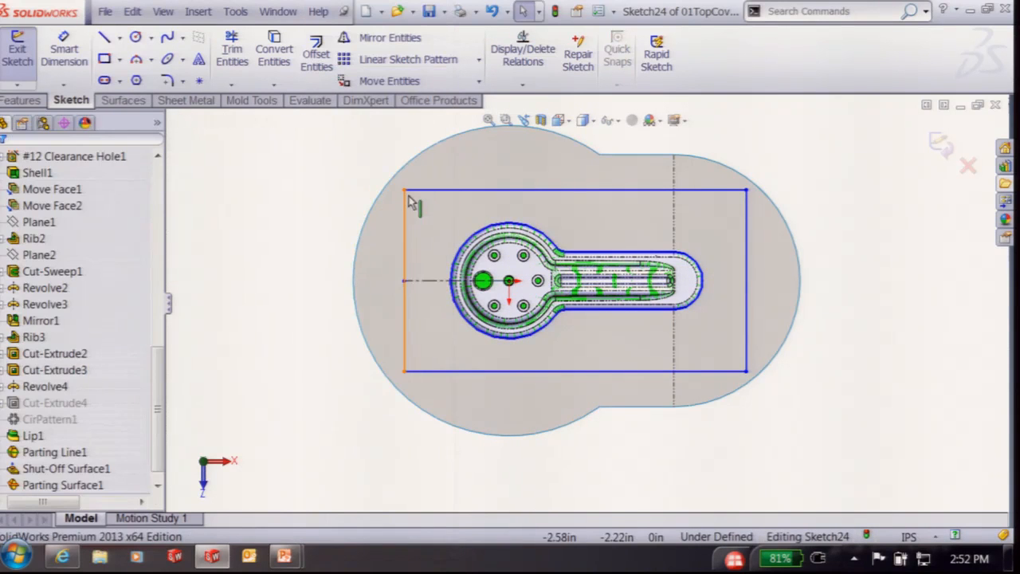
left_click_drag(411, 186, 455, 192)
right_click_drag(279, 291, 279, 236)
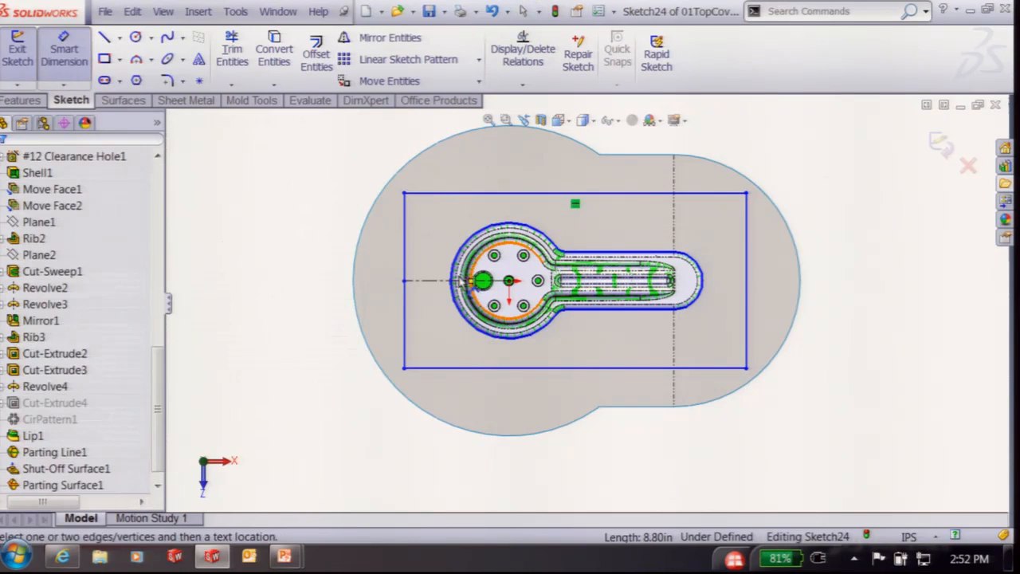
Dimension the centreline 2.5, the top edge 8.5 (corrected from 8), and the left edge 4.5
left_click(437, 280)
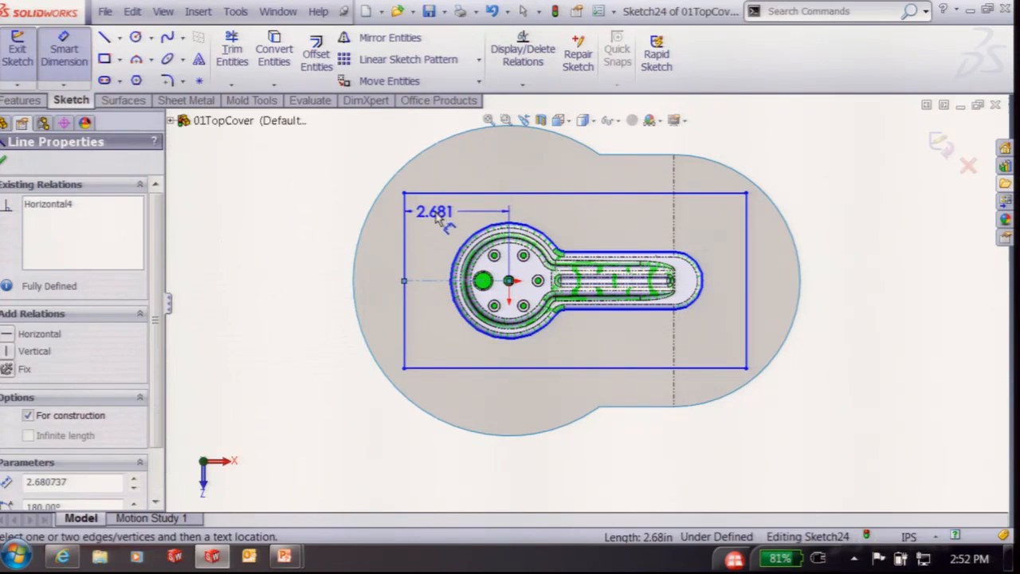
left_click(435, 213)
type("2.5")
key("Return")
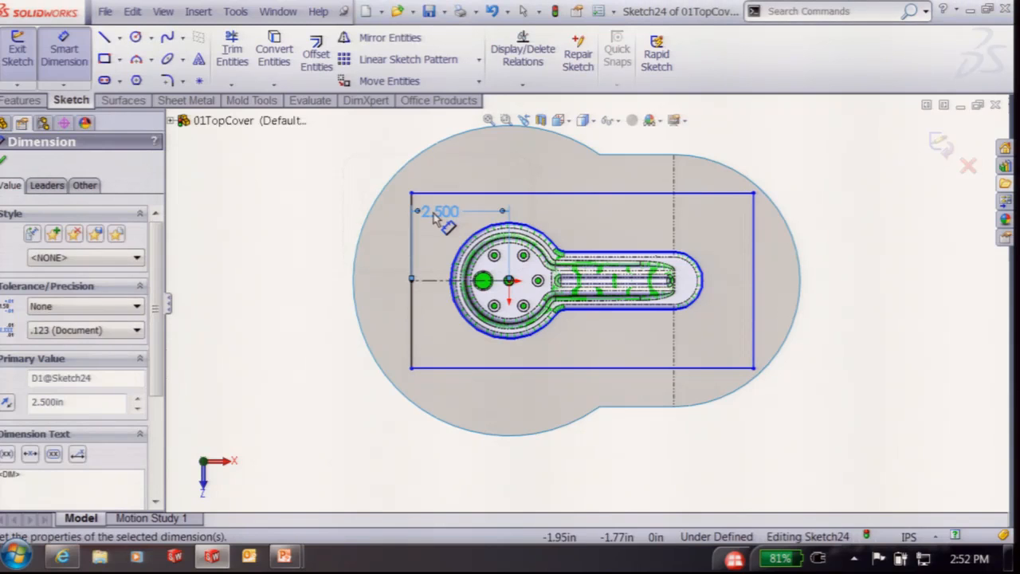
left_click(543, 193)
left_click(537, 164)
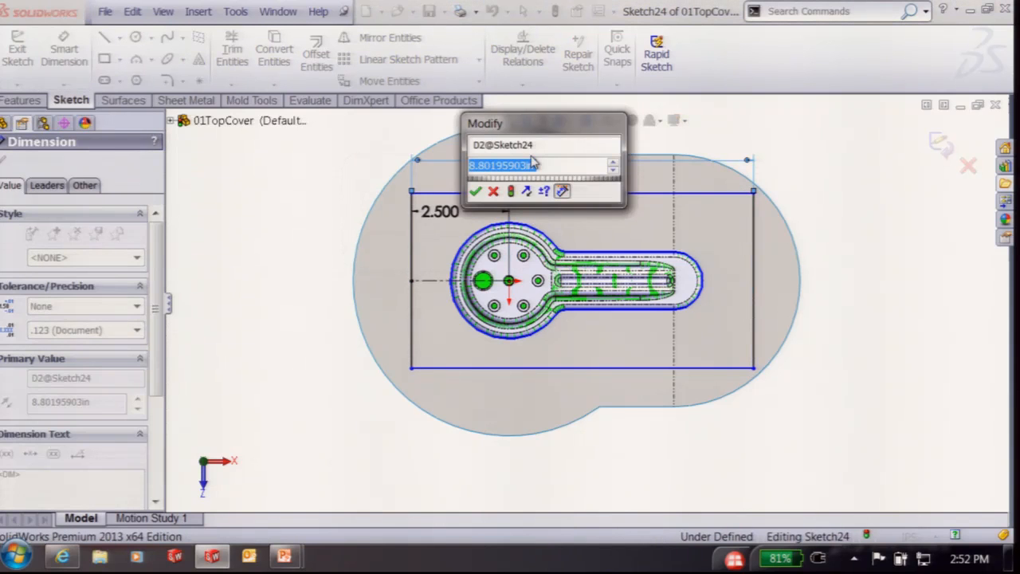
type("8")
key("Return")
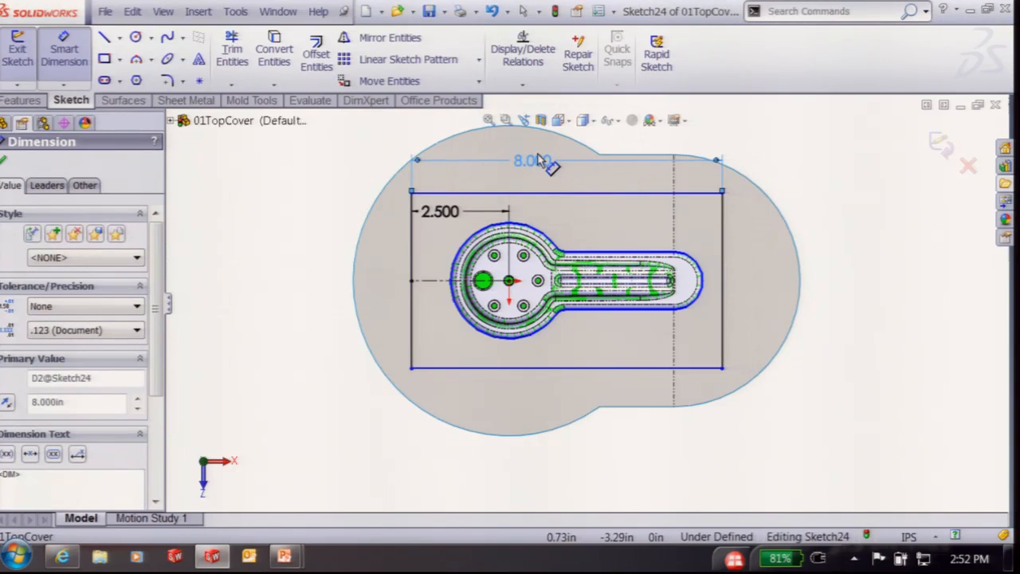
double_click(539, 161)
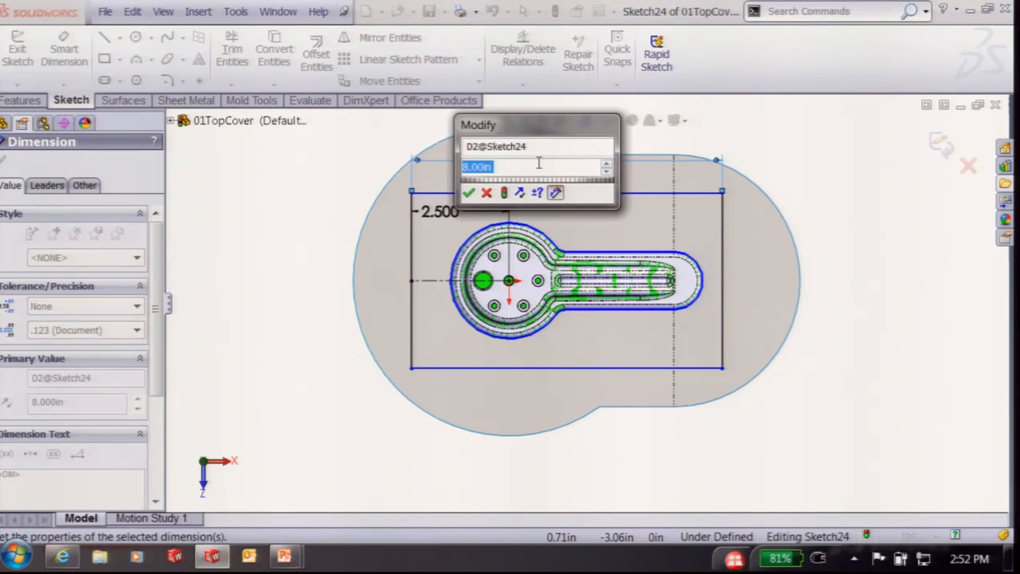
type("8.5")
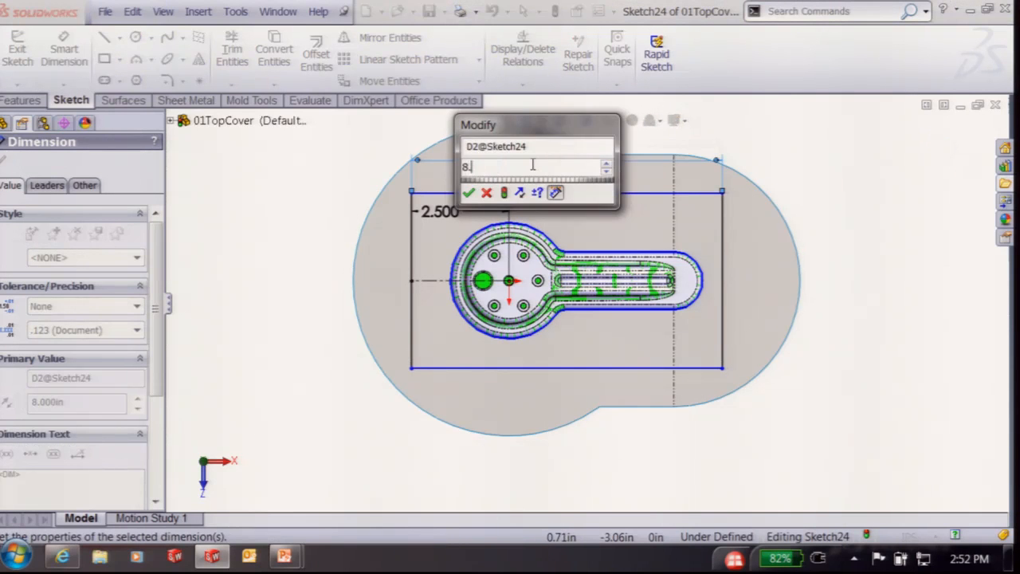
key("Return")
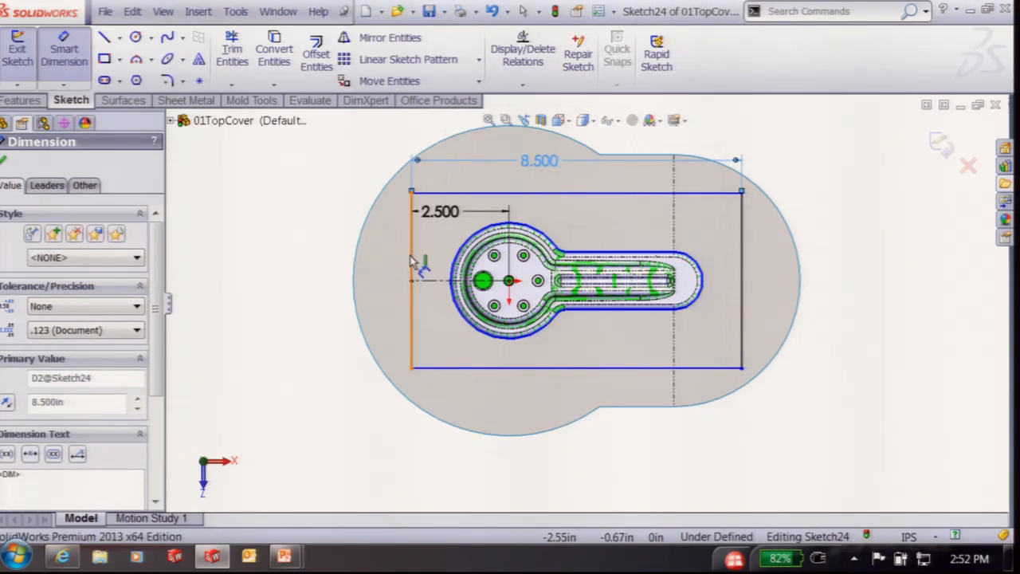
left_click(411, 275)
left_click(265, 275)
type("4.5")
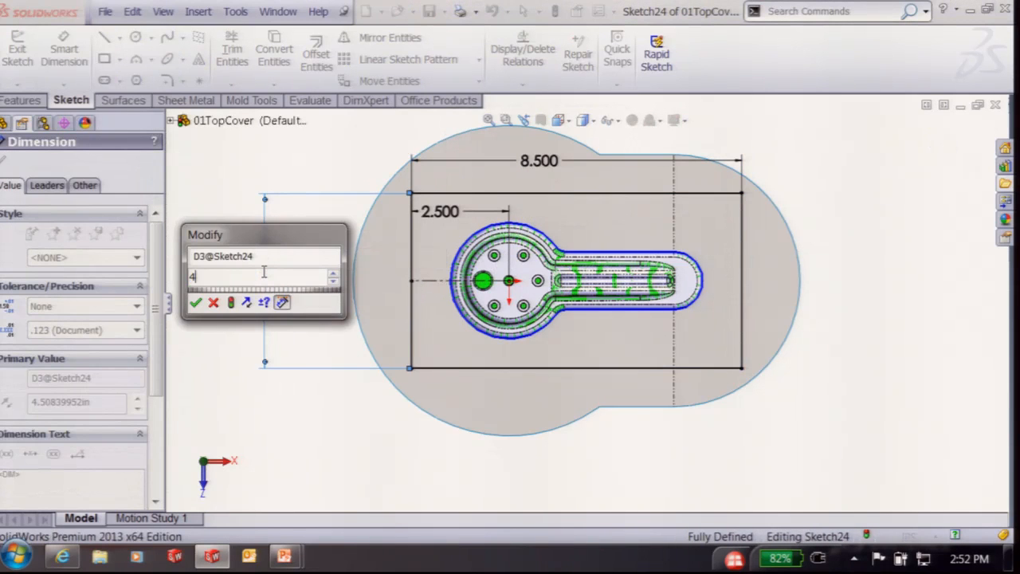
key("Return")
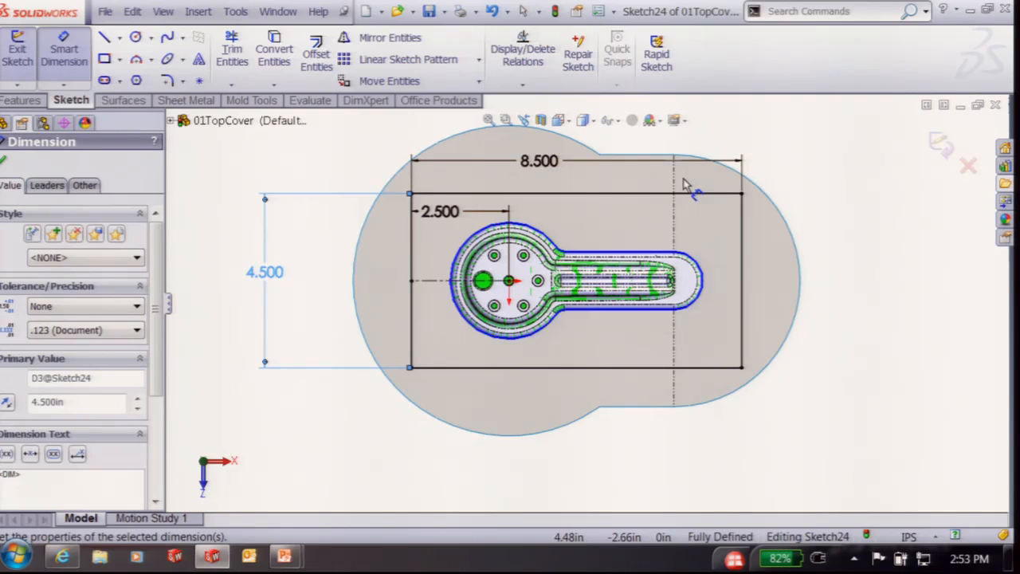
Accept the sketch and create Tooling Split1 with a 2in block depth, after trying 1.5in
left_click(942, 143)
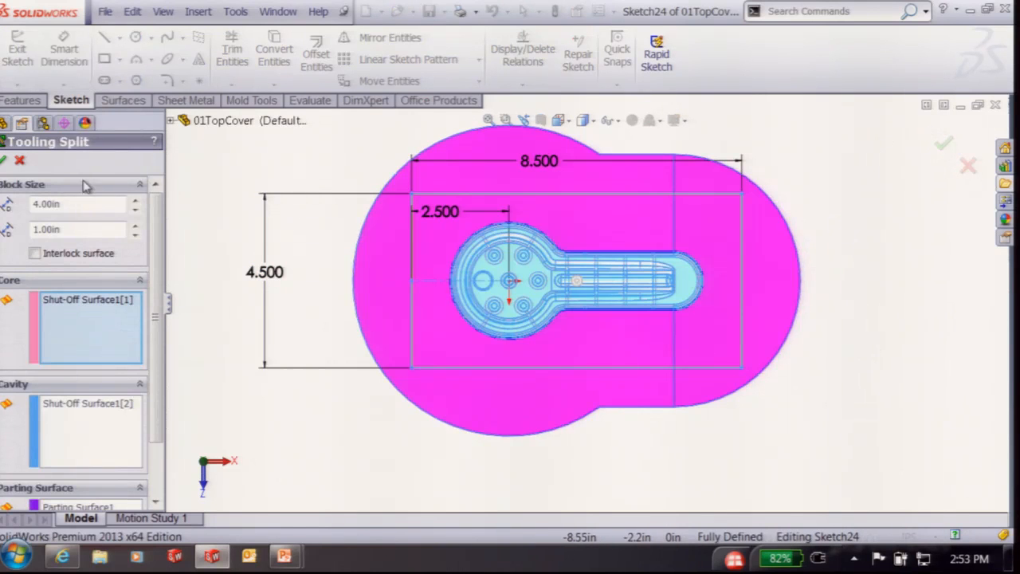
middle_click_drag(261, 319, 256, 177)
double_click(59, 204)
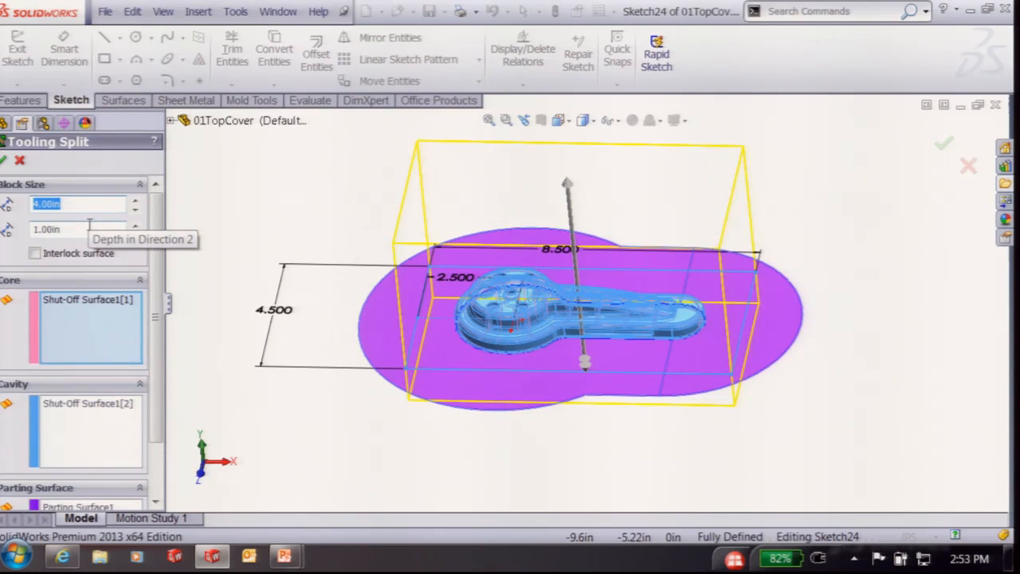
type("1.5")
key("Return")
middle_click_drag(366, 264, 331, 239)
double_click(74, 205)
type("2")
key("Return")
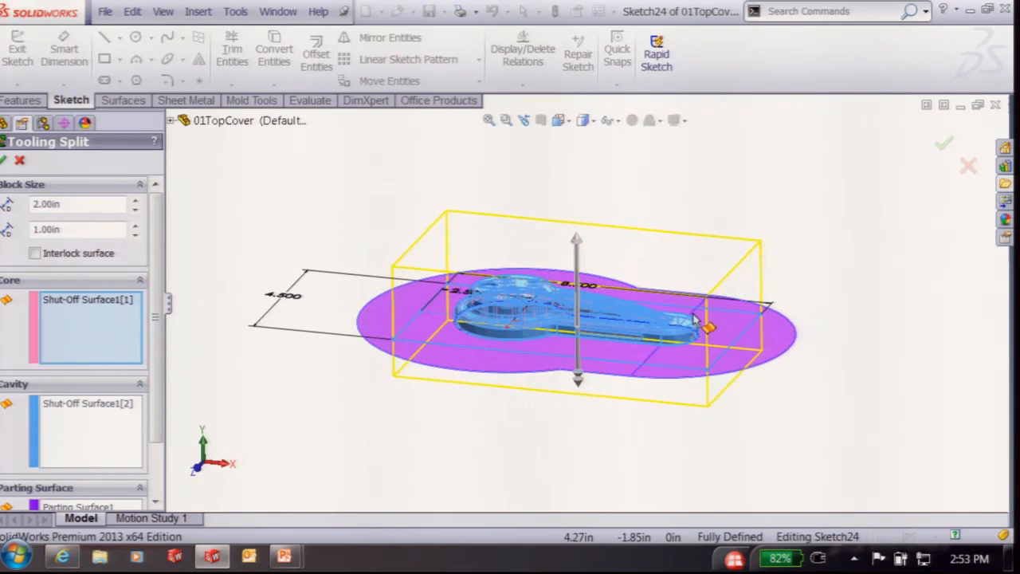
left_click(4, 160)
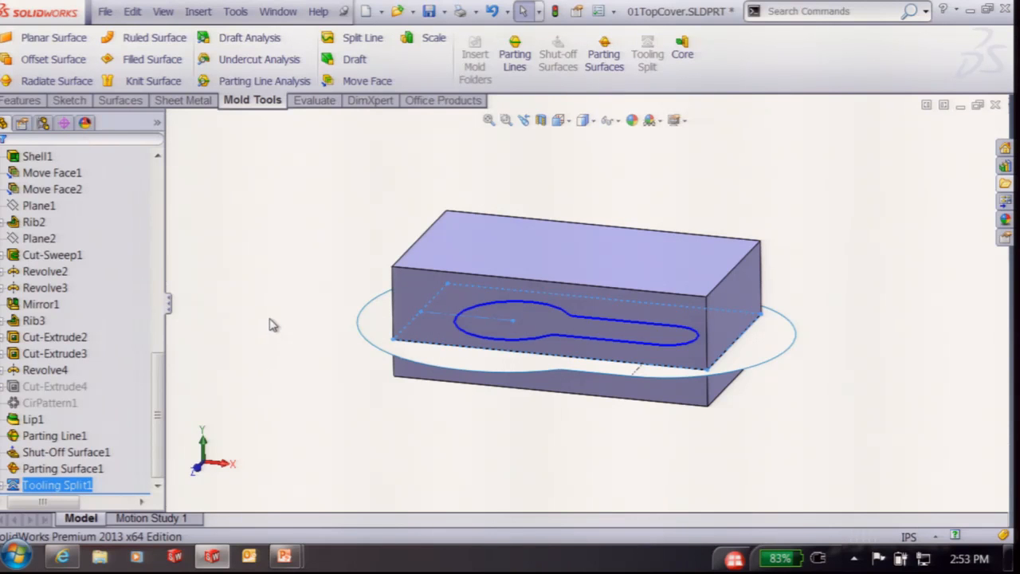
Hide the Surface Bodies folder and Parting Line1
scroll(88, 315, "up", 10)
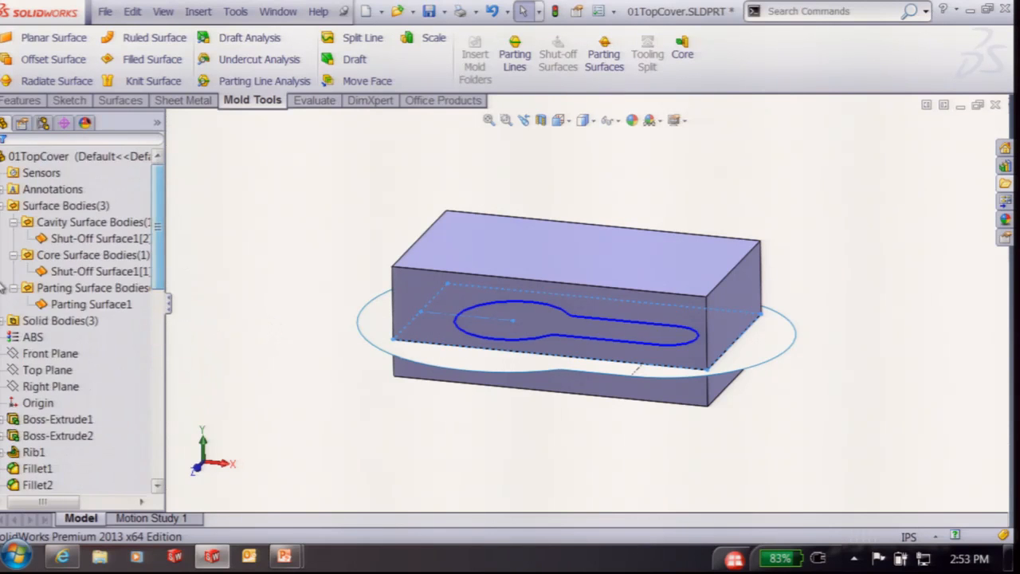
right_click(64, 205)
left_click(84, 182)
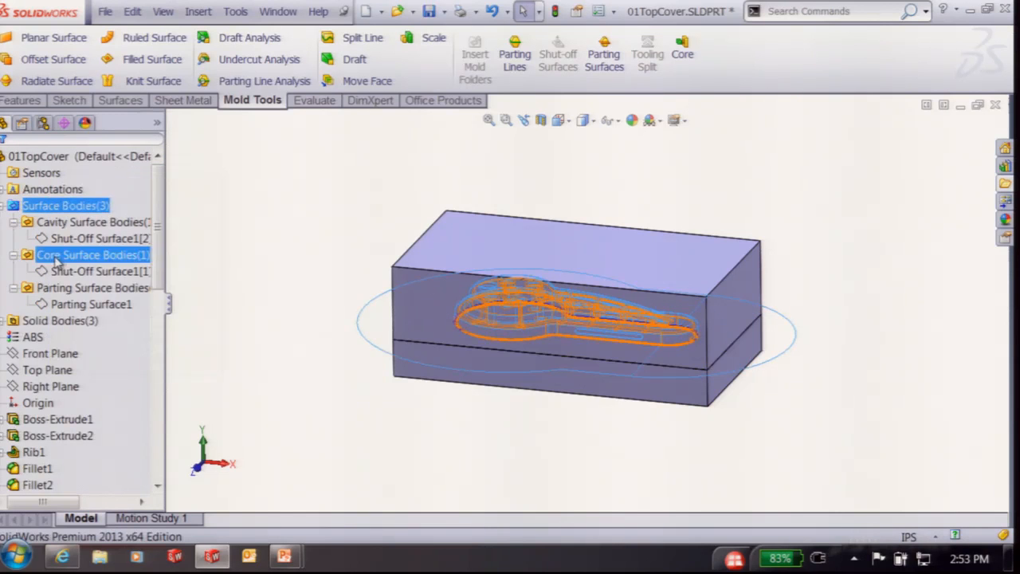
left_click(322, 246)
middle_click_drag(322, 247, 317, 351)
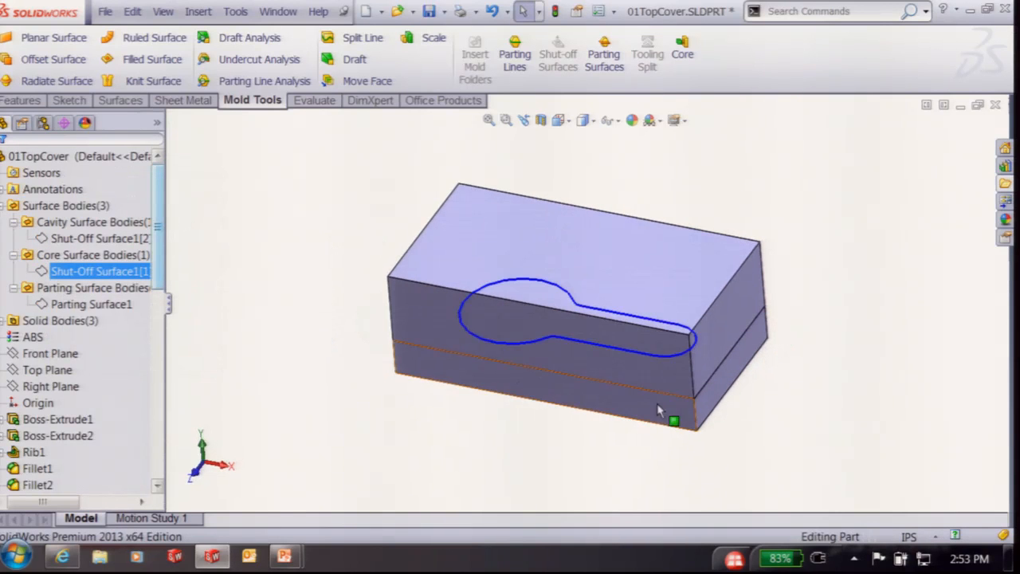
left_click_drag(158, 237, 153, 437)
right_click(38, 435)
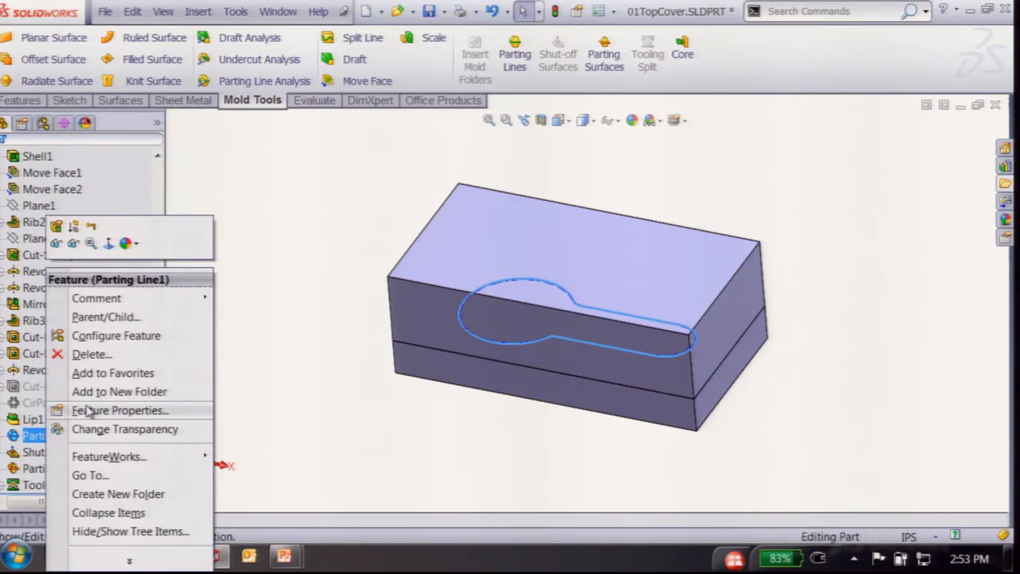
left_click(403, 207)
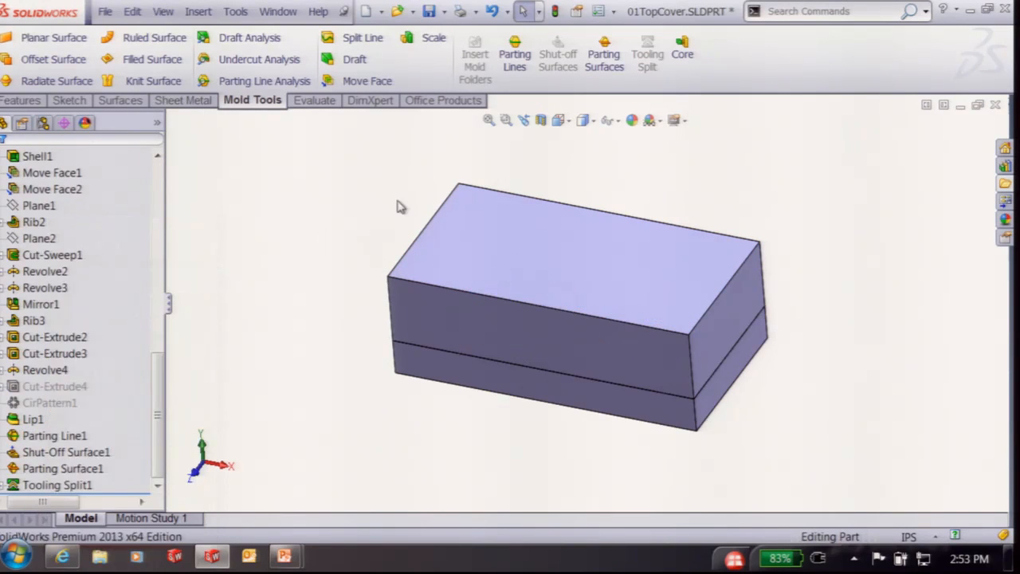
Isolate the top cavity block to inspect it, then exit isolation
right_click(468, 249)
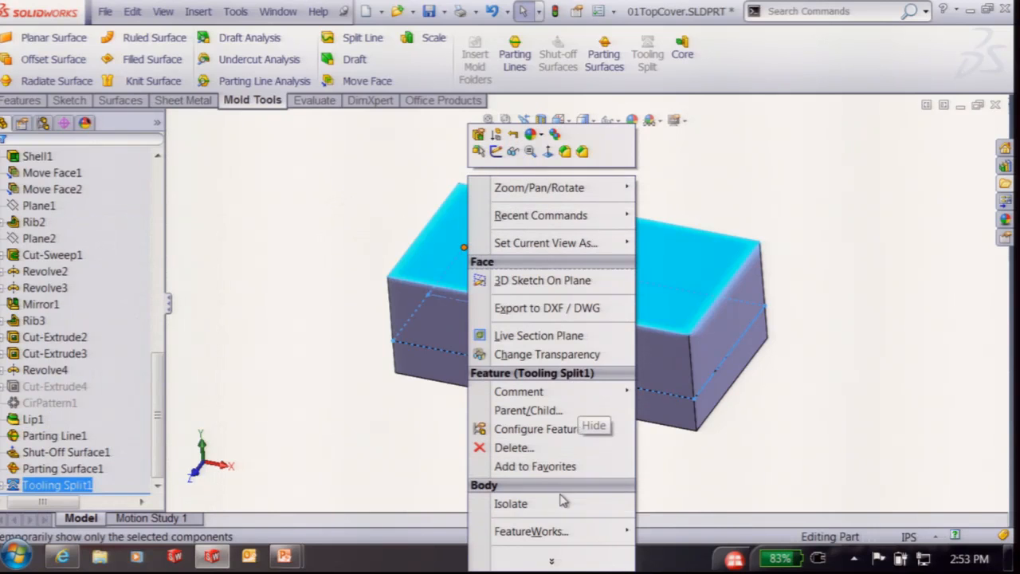
left_click(510, 503)
middle_click_drag(557, 446, 514, 239)
left_click(158, 148)
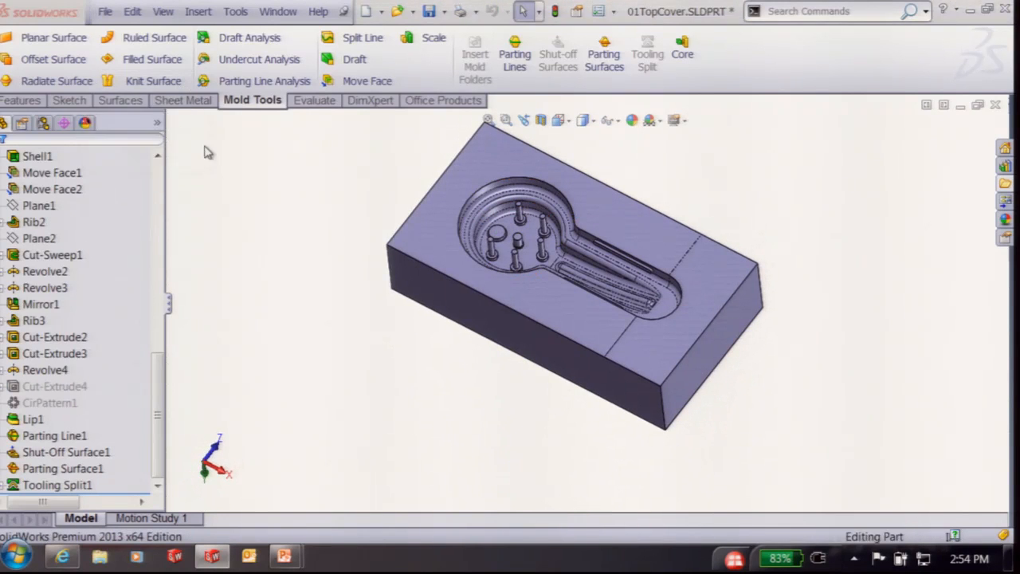
Isolate the core block, inspect it from above, then exit isolation
right_click(468, 154)
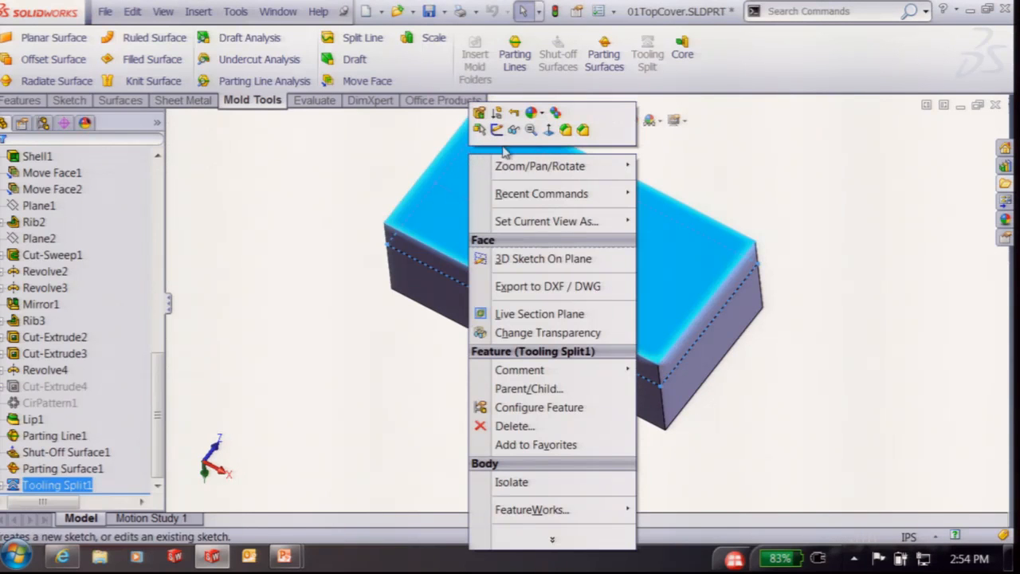
left_click(522, 483)
middle_click_drag(488, 231, 430, 518)
middle_click_drag(438, 319, 519, 198)
scroll(538, 226, "down", 3)
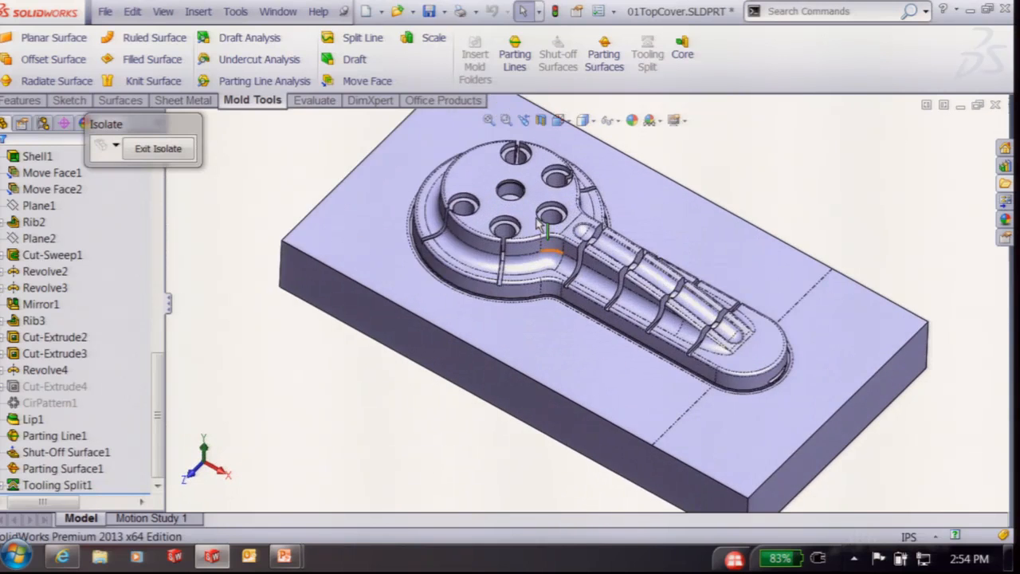
key("f")
left_click(160, 149)
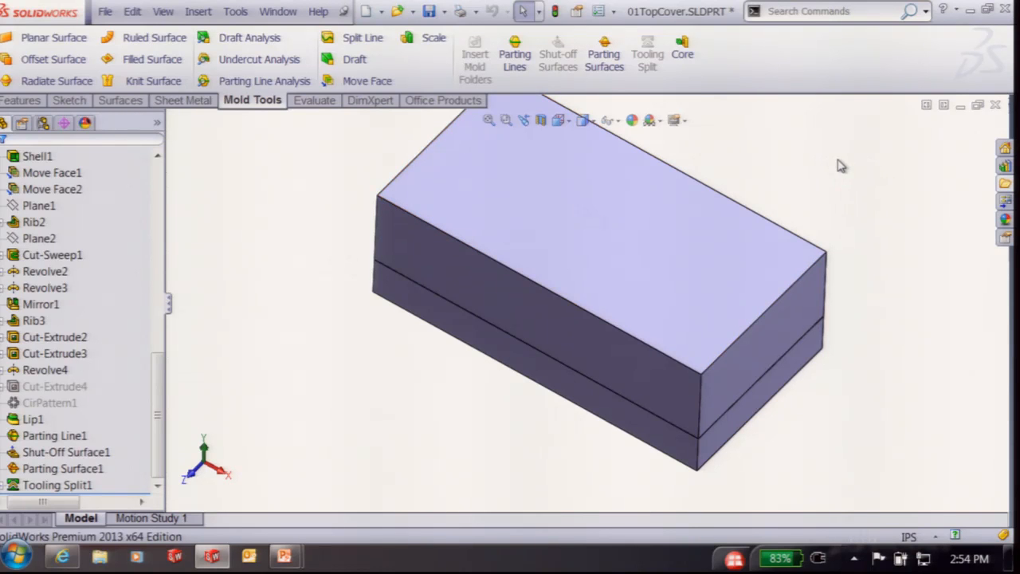
Show slide 10, 'Side Cores, Core Pins, Lifters, and Ejector Pins', in the PowerPoint slideshow
key("super+Tab")
key("super+Tab")
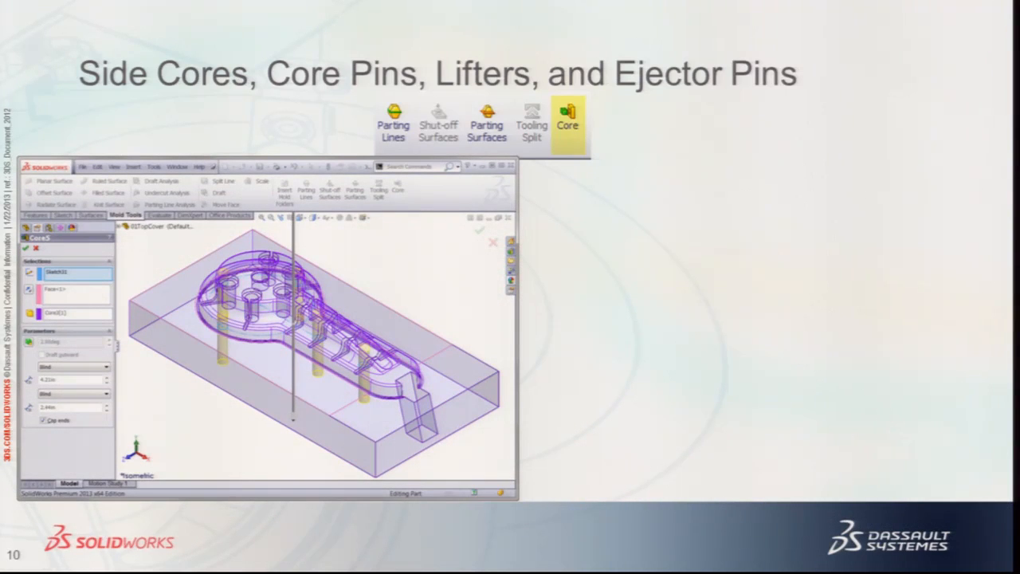
key("super+Tab")
Isolate the Tooling Split1 body so only that mold block is shown
middle_click_drag(758, 143, 599, 209)
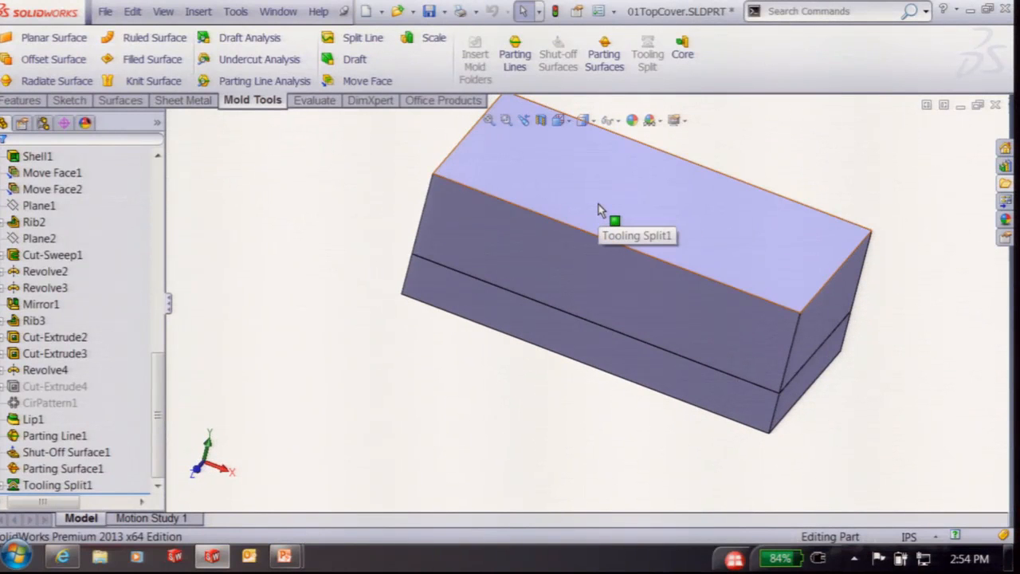
right_click(600, 209)
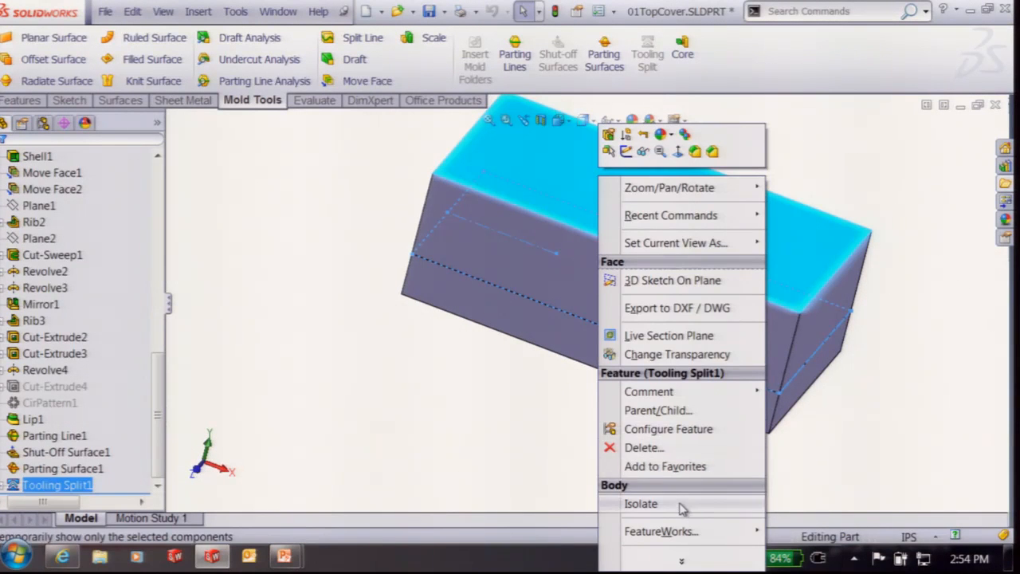
left_click(642, 503)
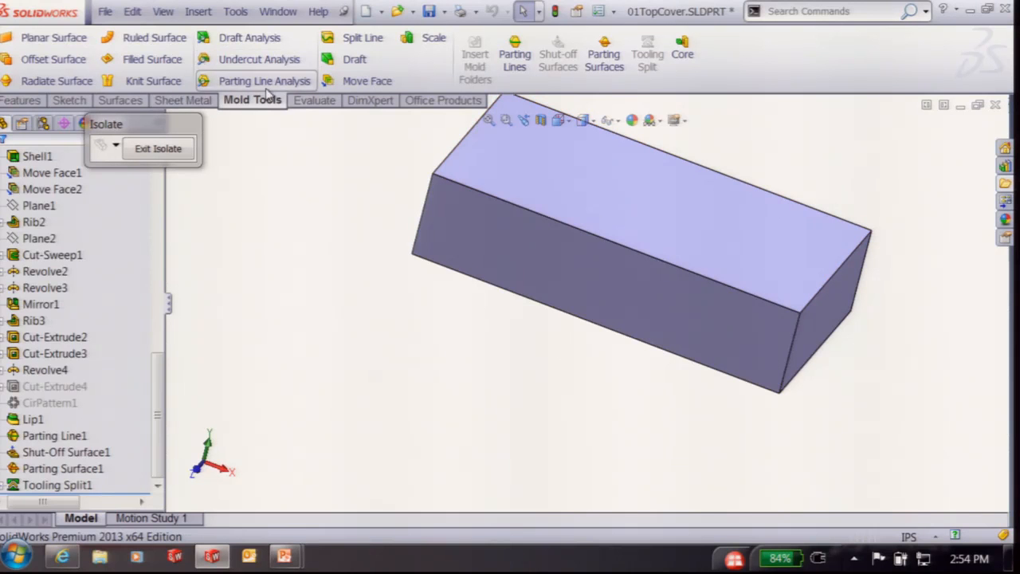
left_click_drag(164, 129, 871, 64)
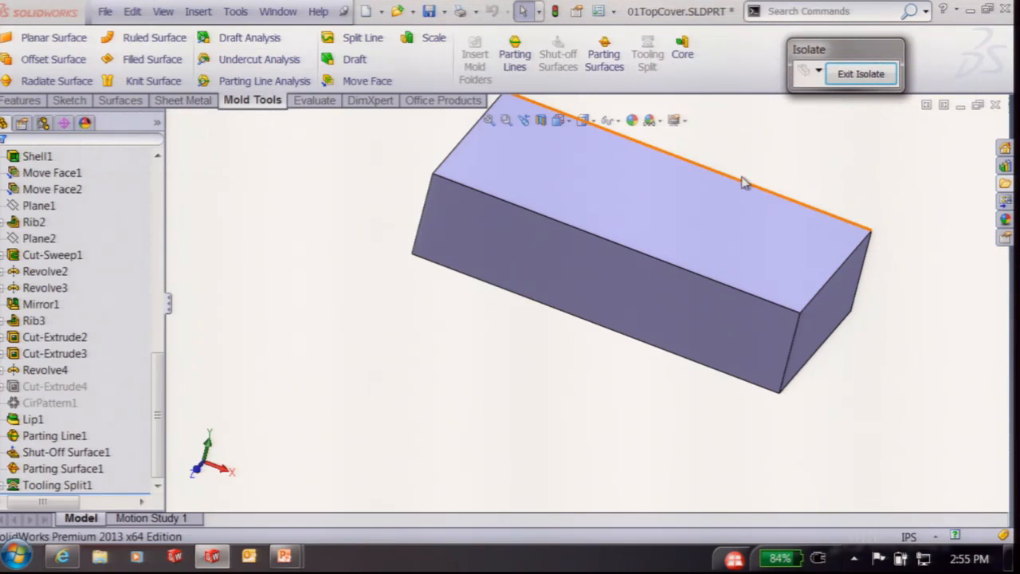
middle_click_drag(814, 144, 777, 228, "ctrl")
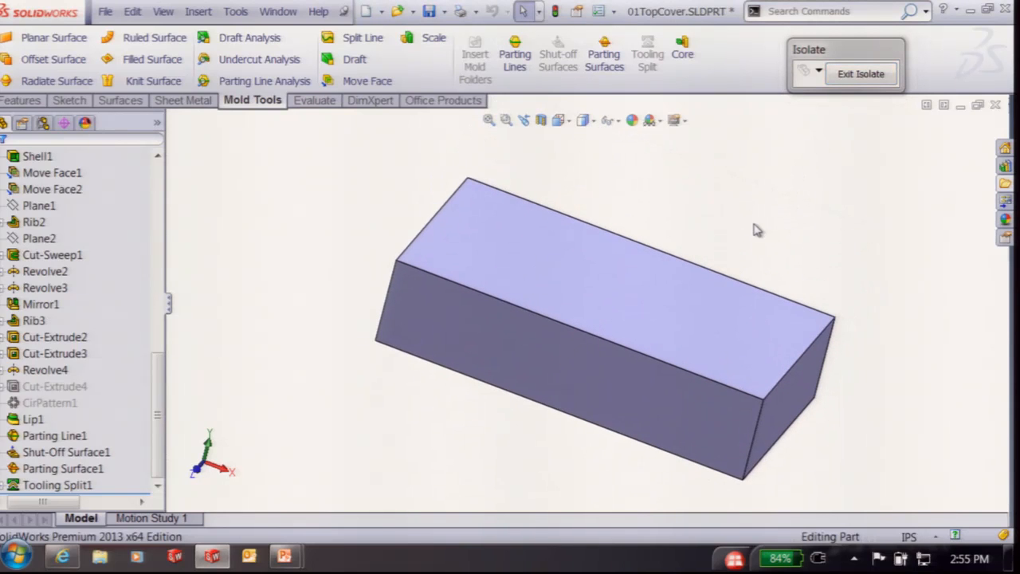
Display the mold block in wireframe and select its face
left_click(583, 120)
left_click(584, 213)
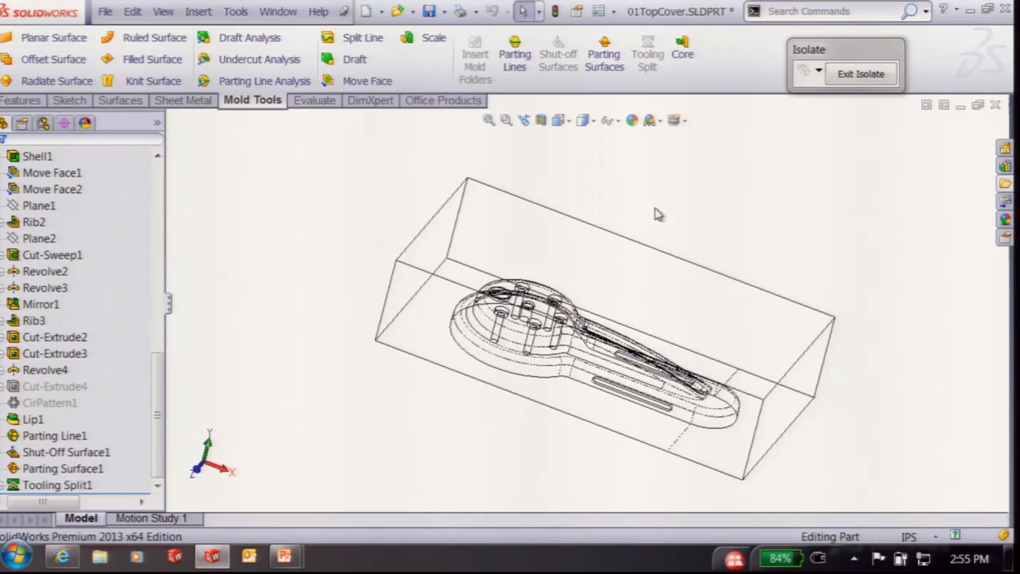
left_click(451, 317)
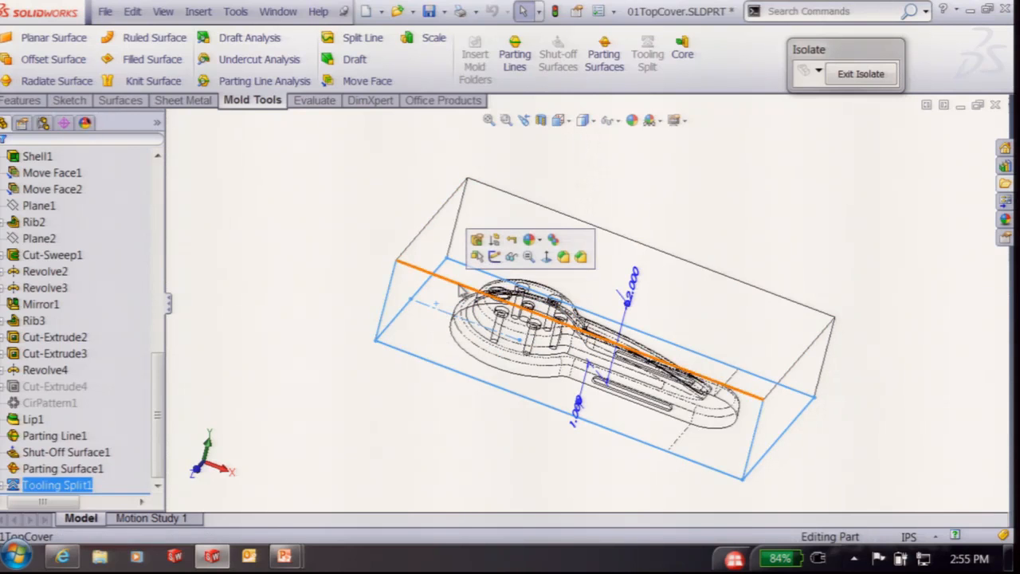
Start a sketch on the face, view it Normal To, and draw a rectangle around the slot
left_click(494, 256)
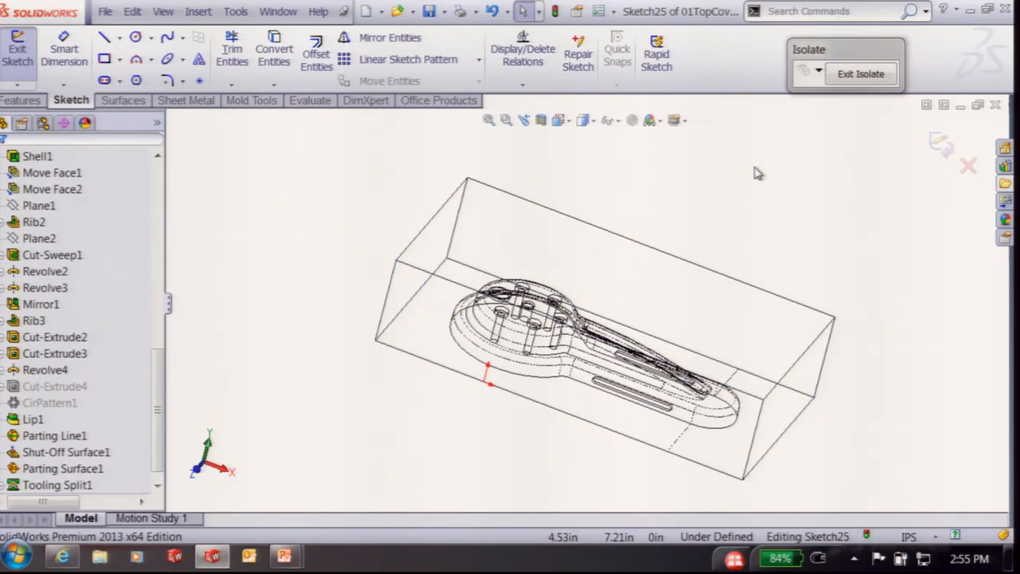
key("ctrl+8")
scroll(625, 389, "down", 5)
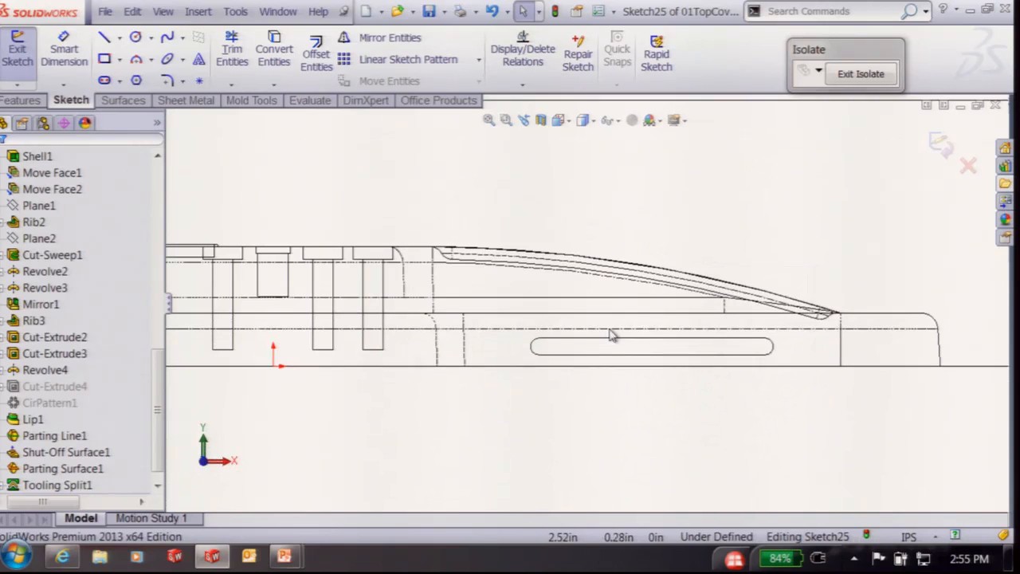
right_click_drag(711, 414, 715, 482)
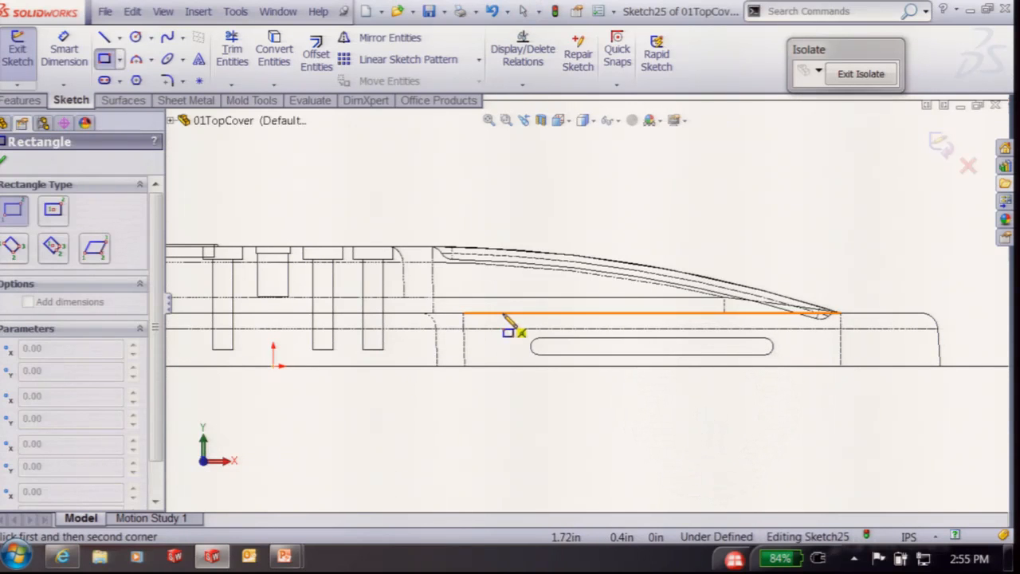
left_click(520, 298)
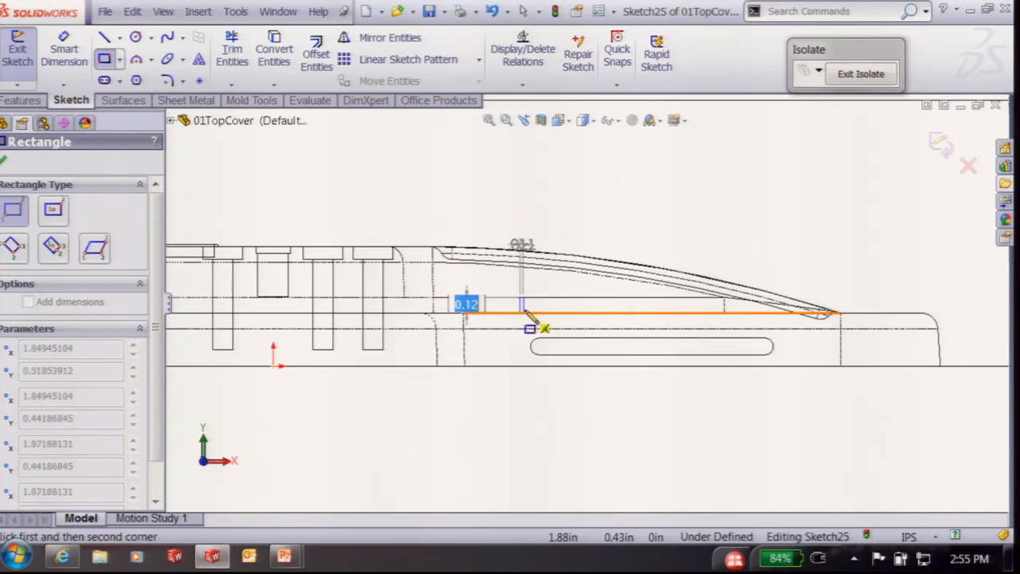
left_click(786, 408)
right_click(566, 179)
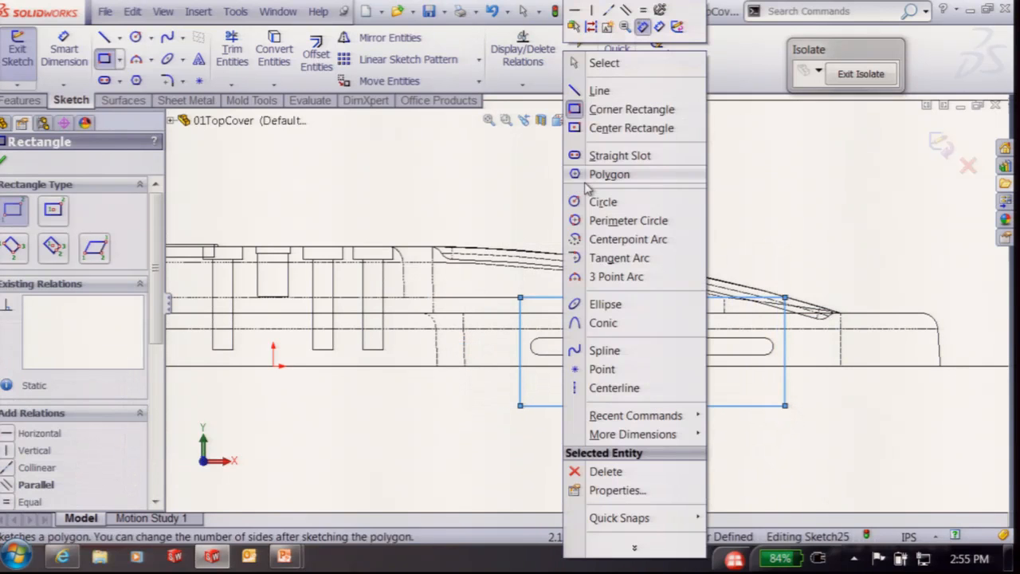
left_click(590, 63)
Delete both sides' vertical relations and slant the sides outward into a trapezoid
left_click(520, 299)
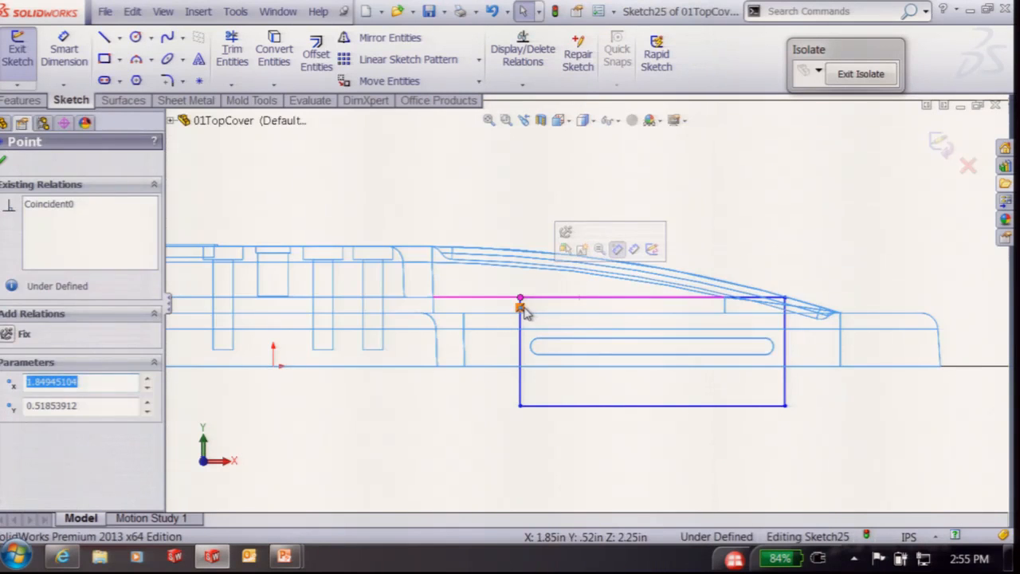
left_click(519, 355)
left_click(529, 349)
key("Delete")
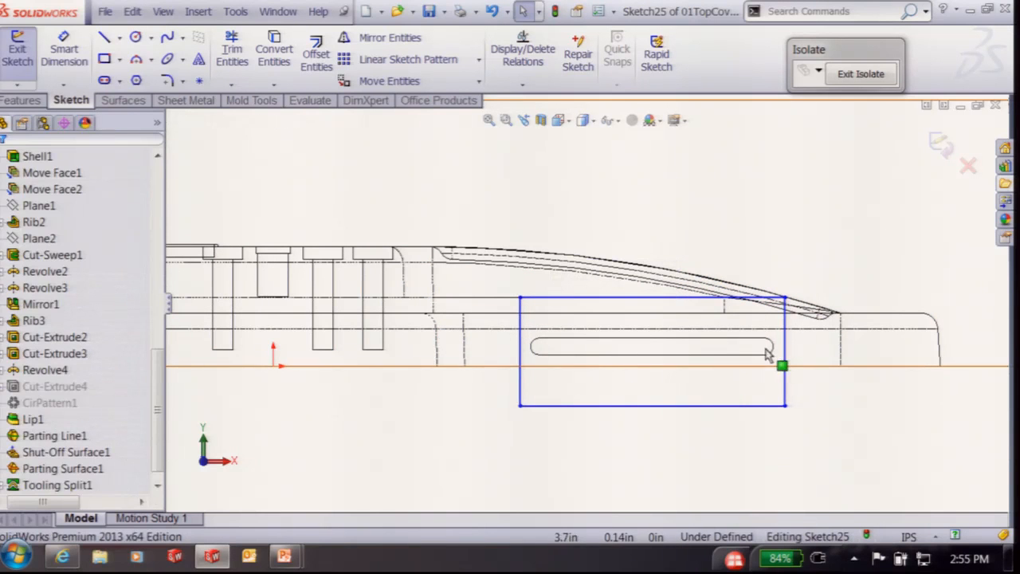
left_click(785, 346)
left_click(795, 350)
key("Delete")
left_click_drag(785, 406, 811, 402)
left_click_drag(521, 404, 485, 404)
Dimension the left slanted edge 0.0625 from the slot end
right_click_drag(487, 404, 524, 386)
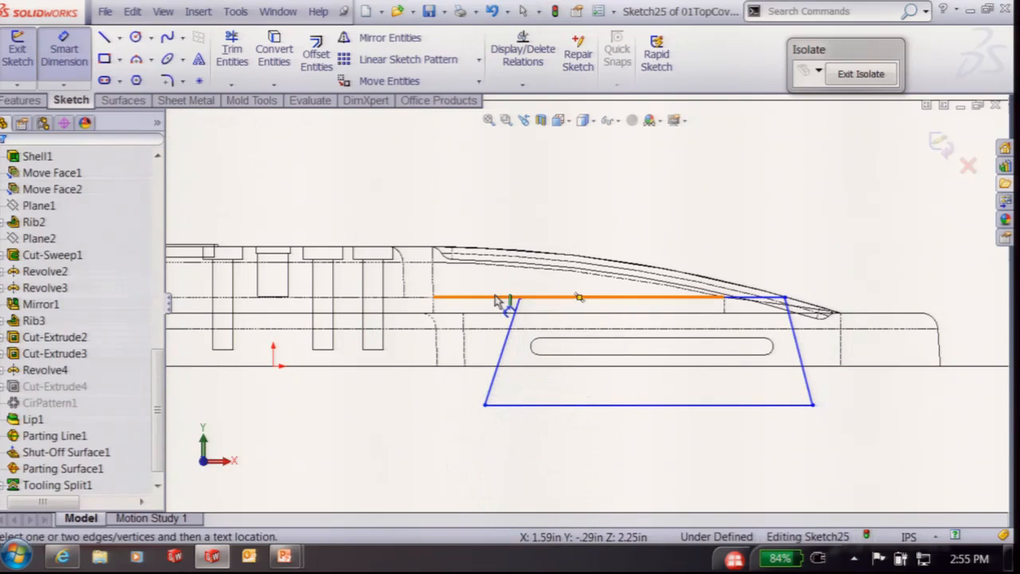
left_click(514, 344)
left_click(534, 345)
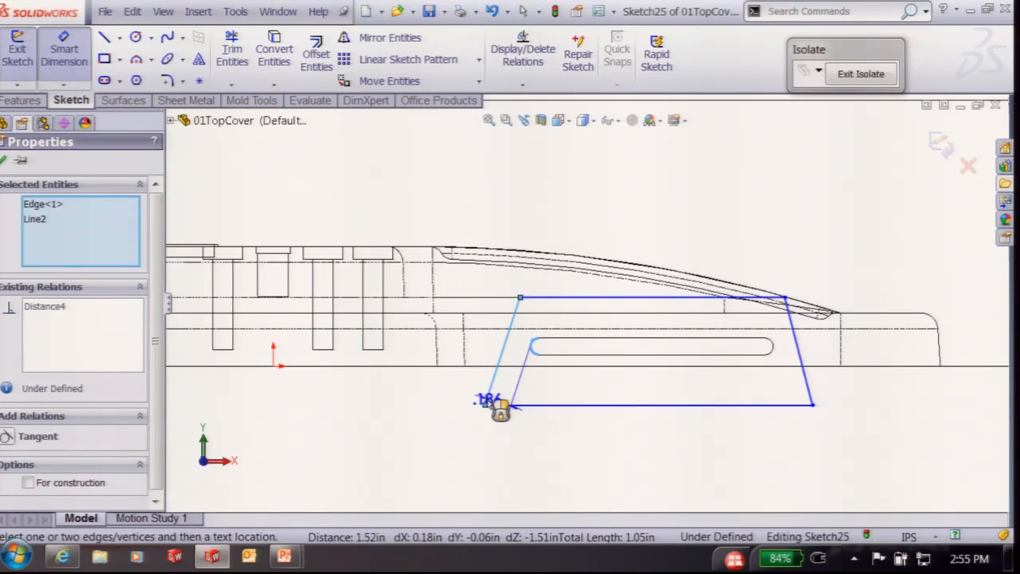
left_click(503, 462)
type(".0625")
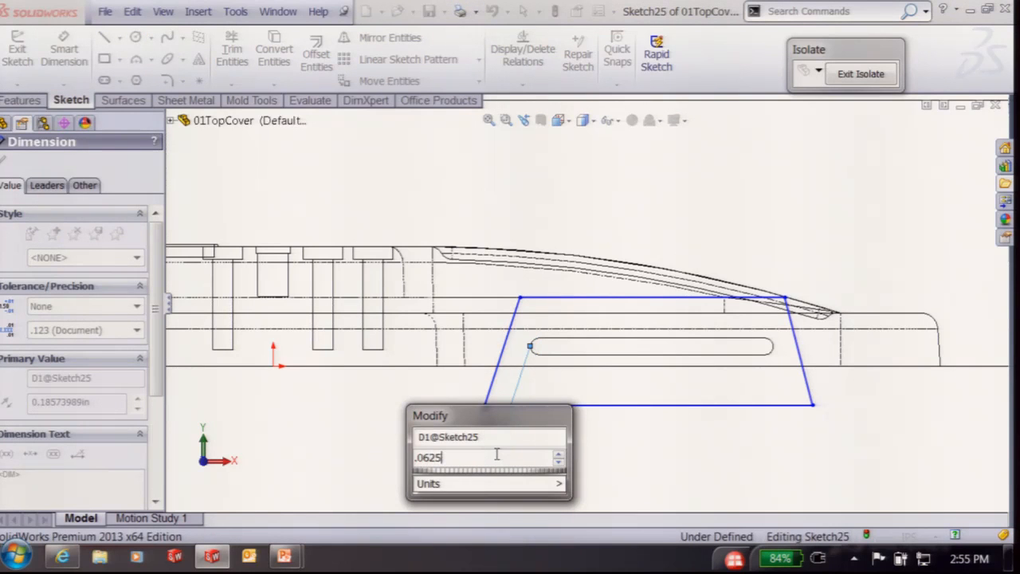
key("Return")
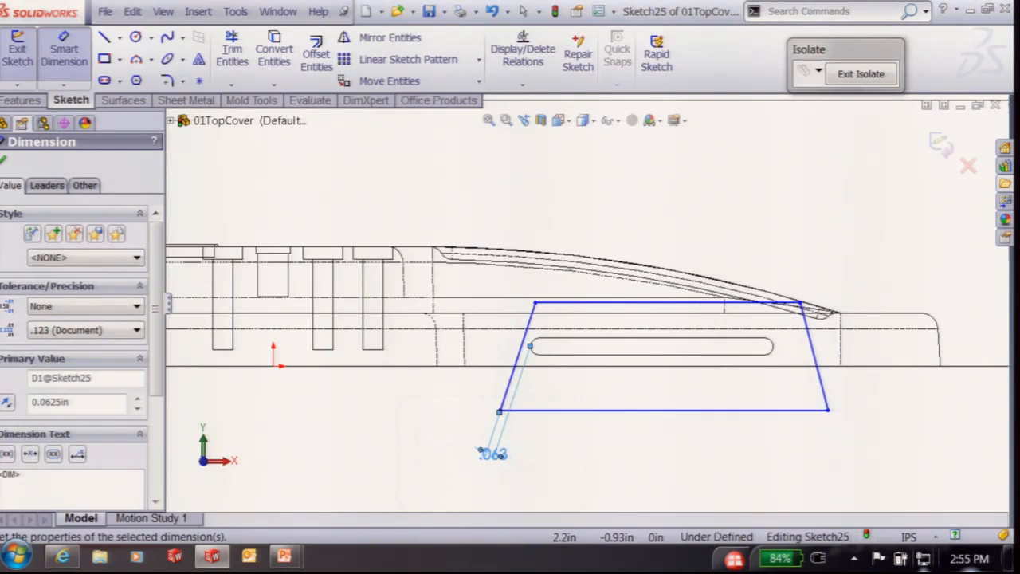
left_click(812, 355)
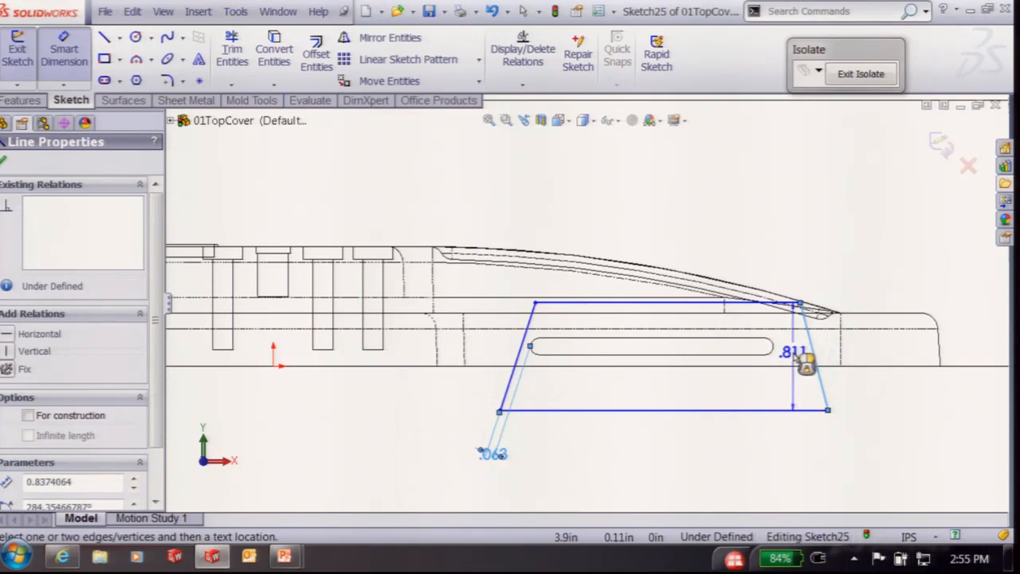
key("Escape")
Add a vertical centerline and make the slanted sides symmetric about it
left_click(119, 37)
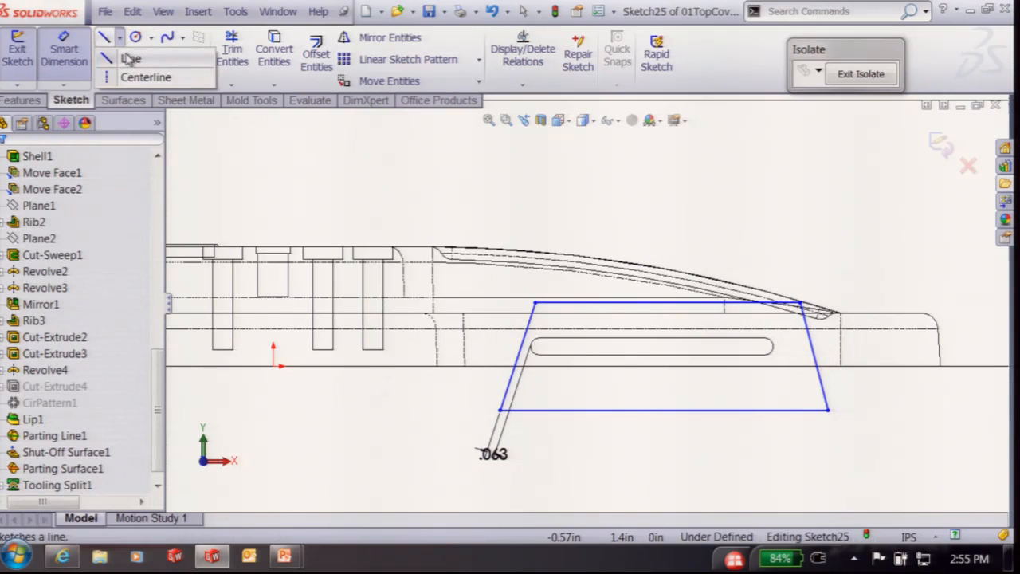
left_click(120, 73)
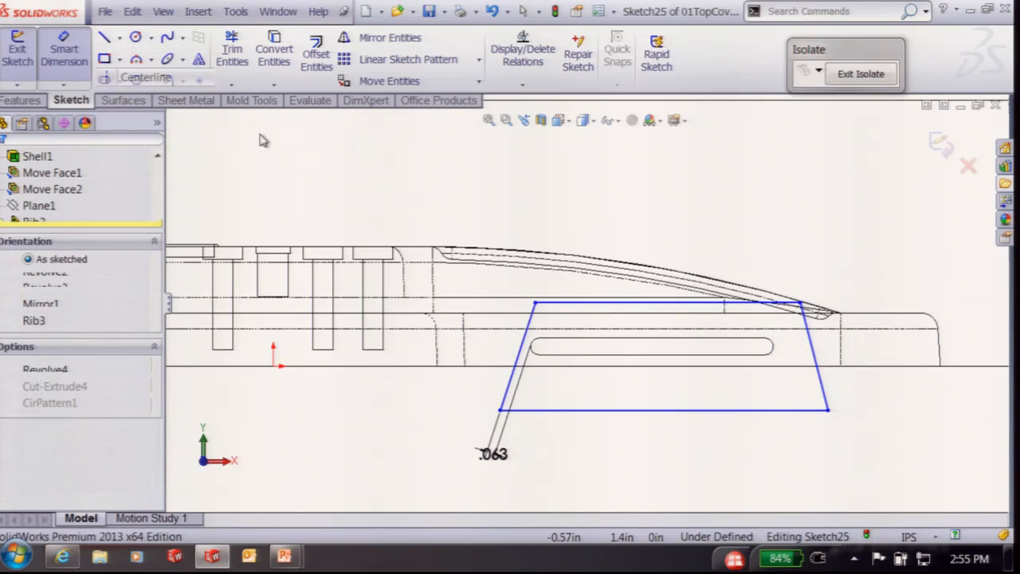
left_click(668, 303)
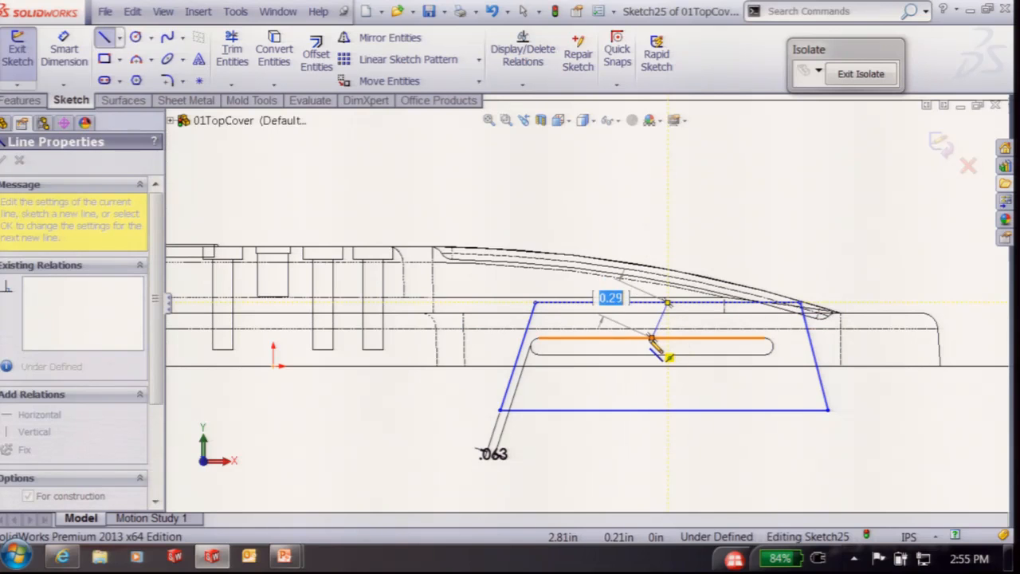
left_click(654, 340)
left_click(26, 433)
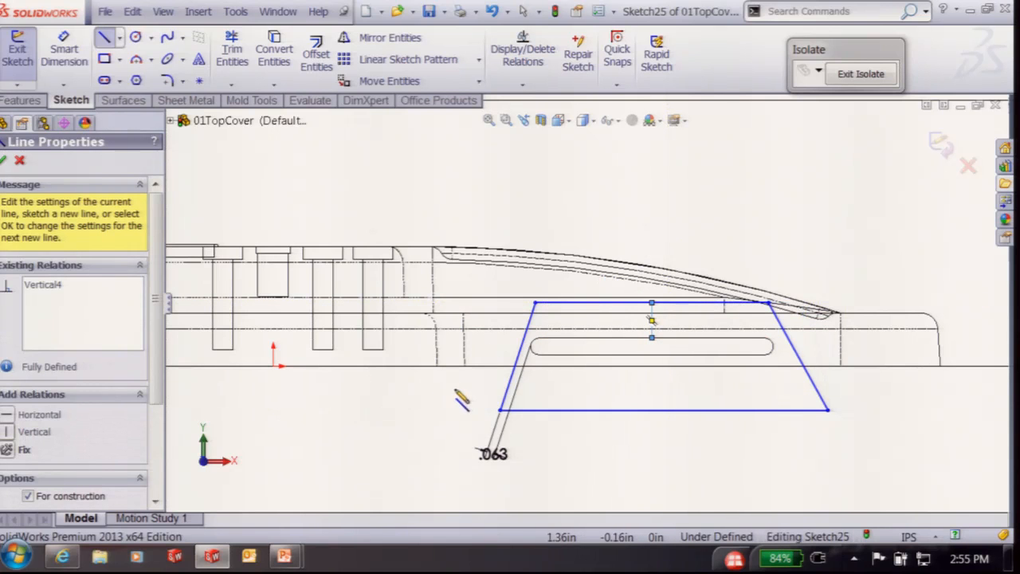
key("Escape")
left_click_drag(799, 335, 476, 334)
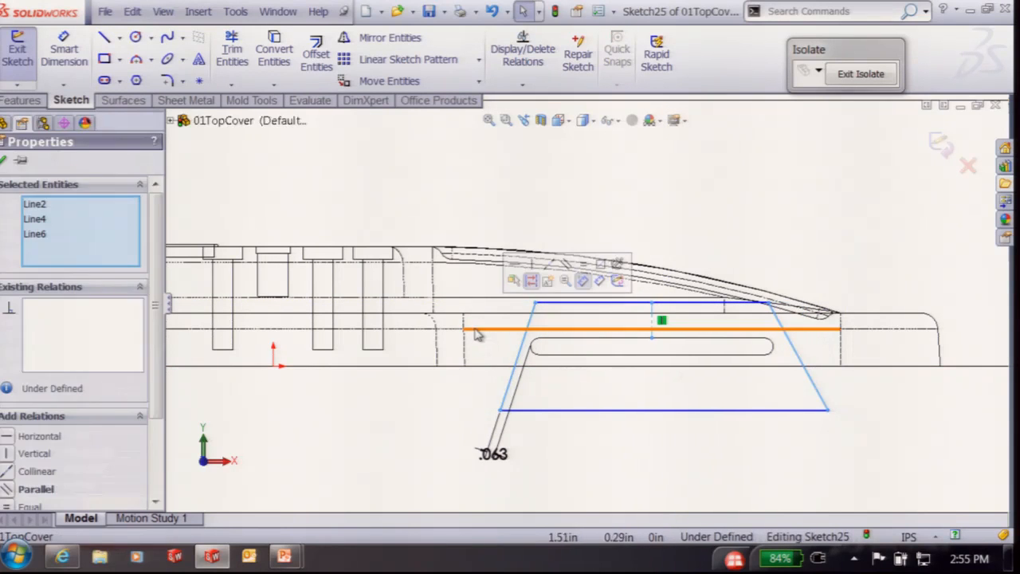
left_click(599, 279)
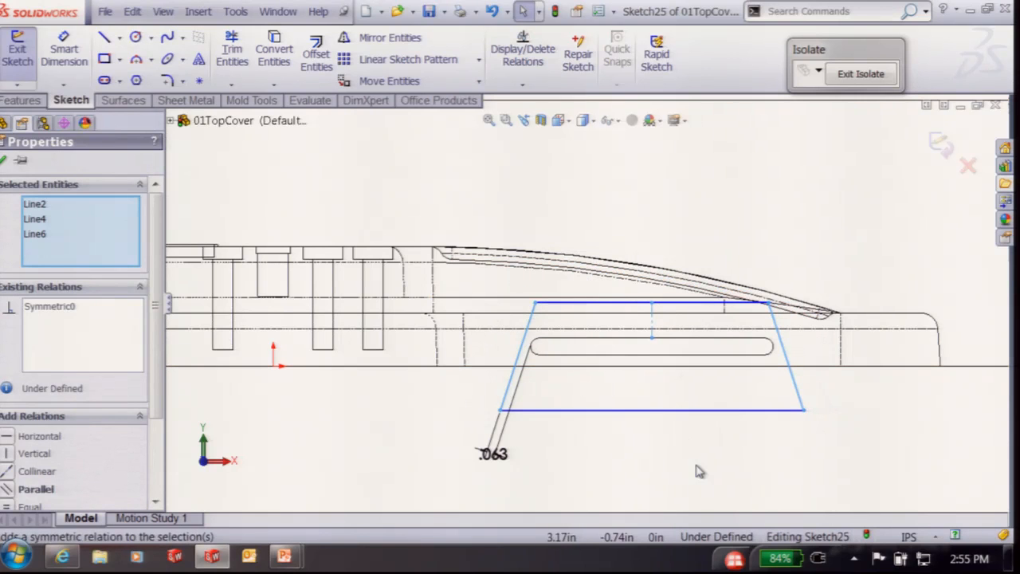
Dimension the top edge 0.0625 above the slot and the slanted sides 20° apart
right_click_drag(696, 465, 688, 414)
left_click(674, 304)
left_click(680, 339)
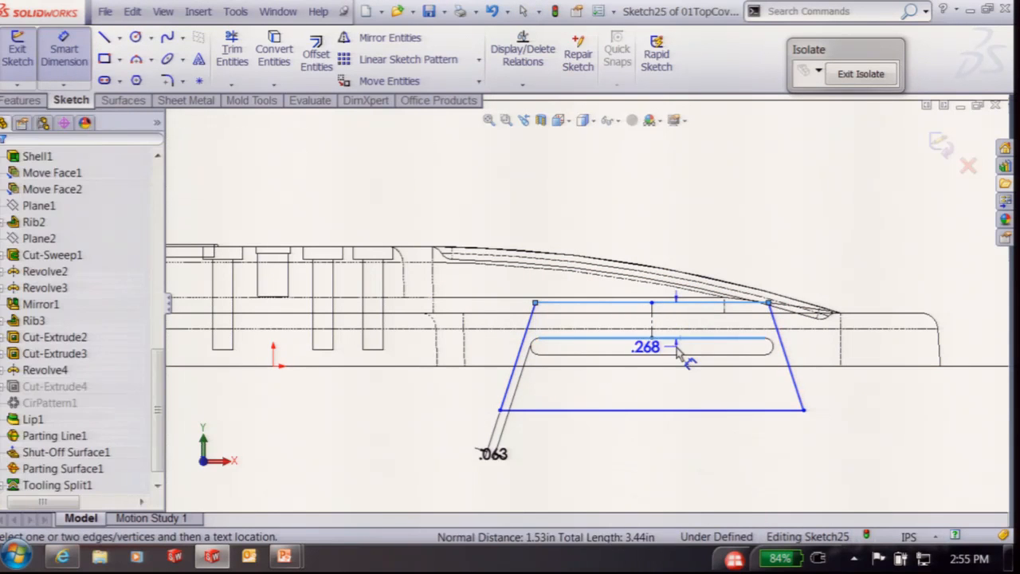
left_click(677, 394)
type(".0")
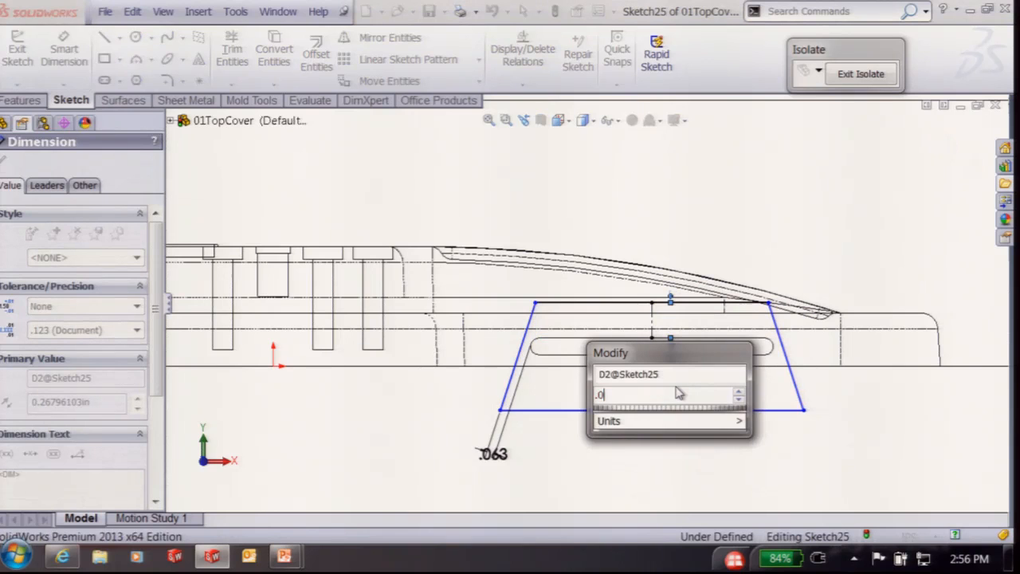
type("625")
key("Return")
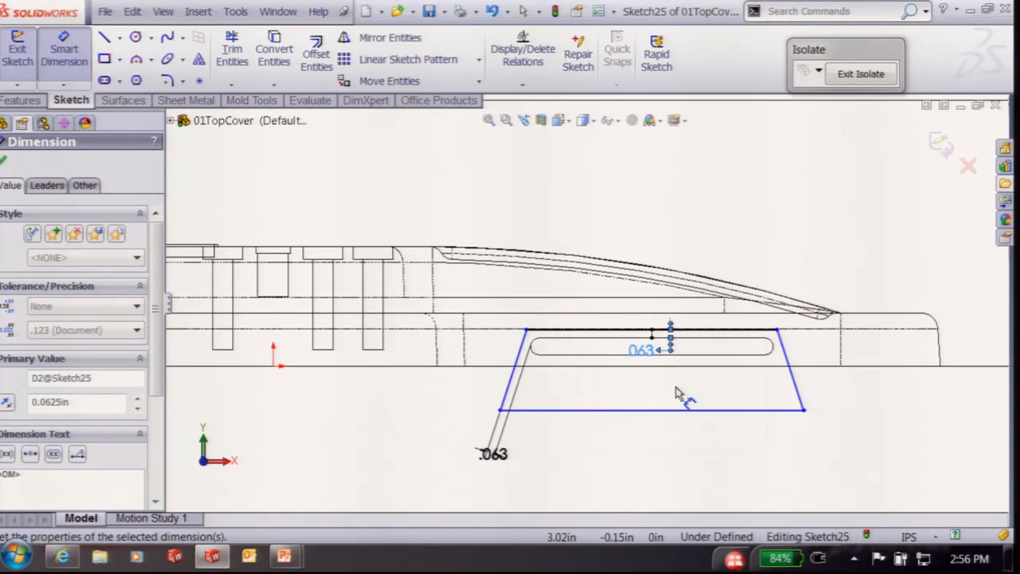
left_click(519, 360)
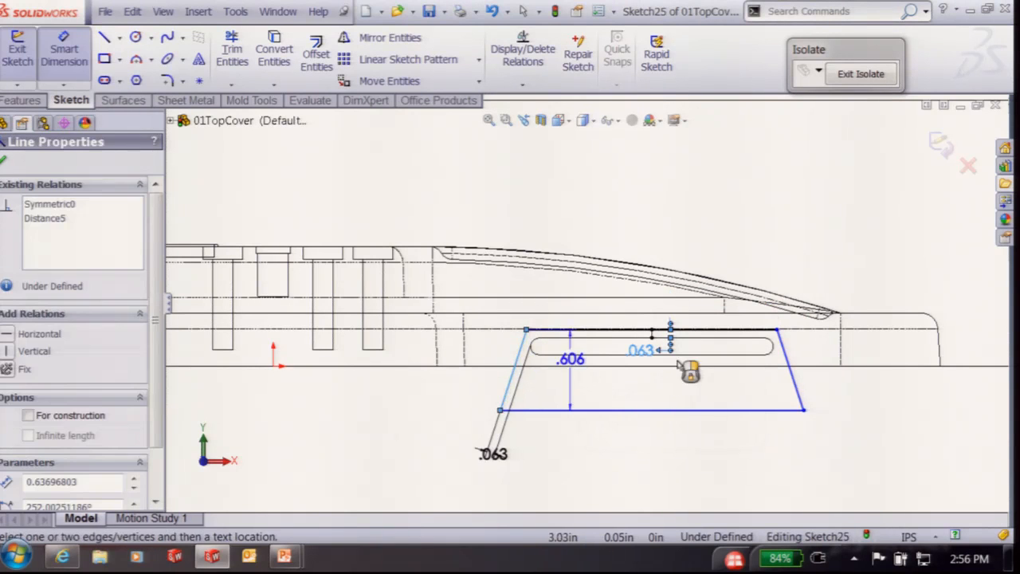
left_click(789, 366)
left_click(705, 401)
type("20")
key("Return")
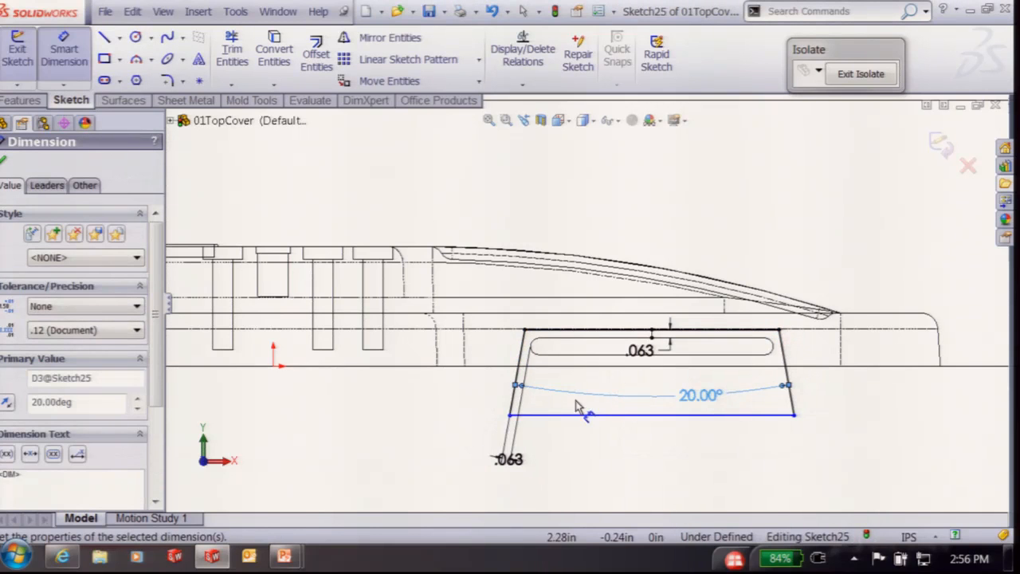
key("Escape")
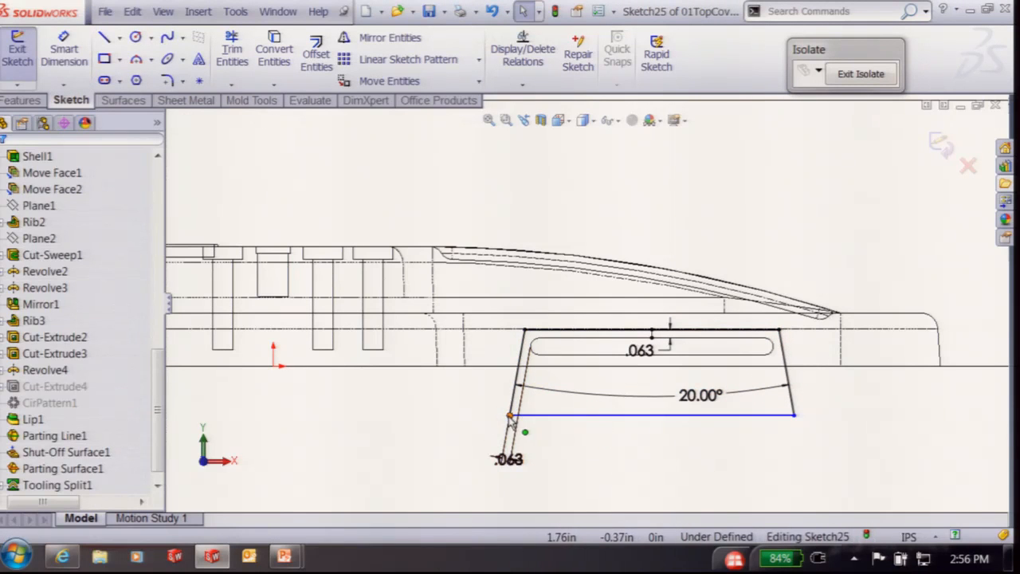
Drag the sketch corner onto the model edge to fully define the sketch
left_click_drag(511, 420, 520, 360)
mouse_move(826, 364)
middle_mouse_down()
mouse_move(794, 429)
mouse_move(800, 443)
middle_mouse_up()
scroll(806, 375, "up", 3)
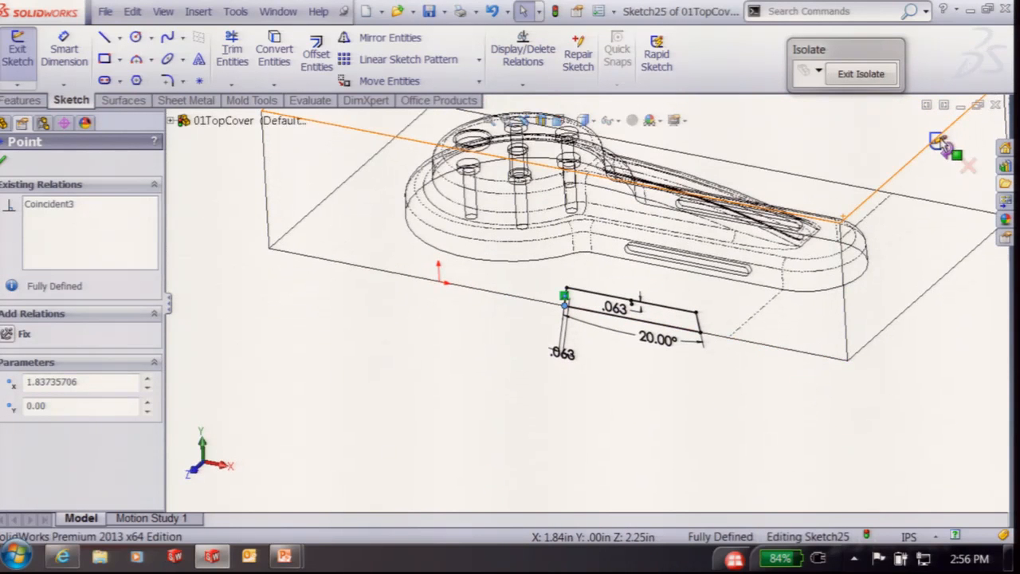
Exit the sketch and extract Core1 with Mold Tools > Core at 1.96in depth
left_click(941, 141)
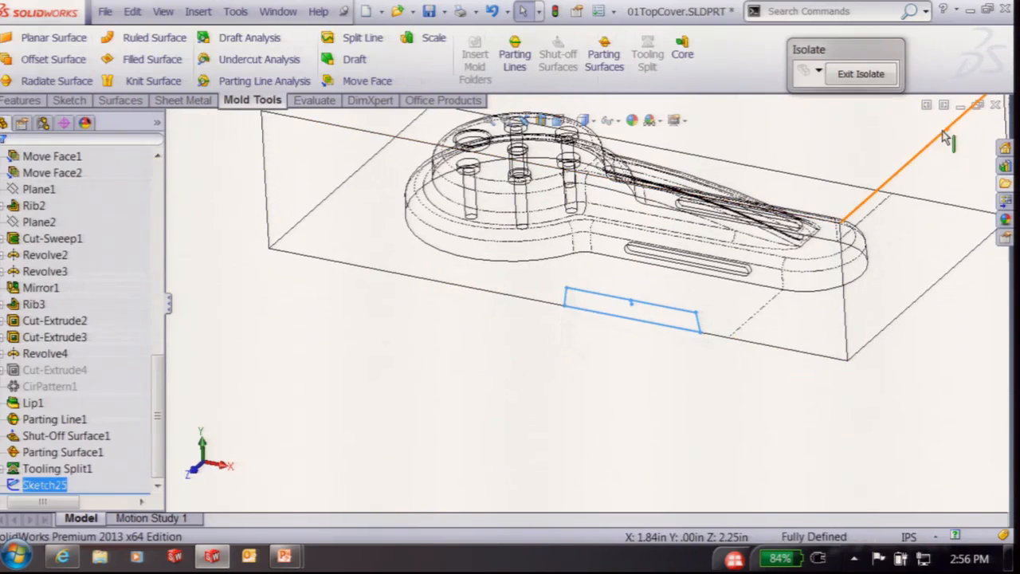
left_click(682, 55)
left_click_drag(652, 296, 731, 275)
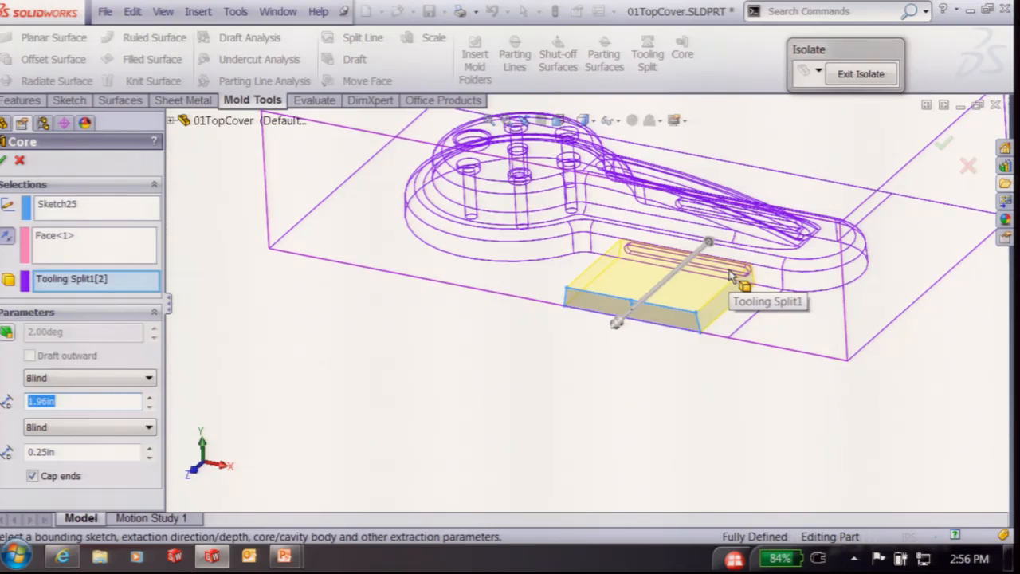
middle_click_drag(788, 229, 657, 155)
middle_click_drag(749, 146, 944, 143)
left_click(941, 140)
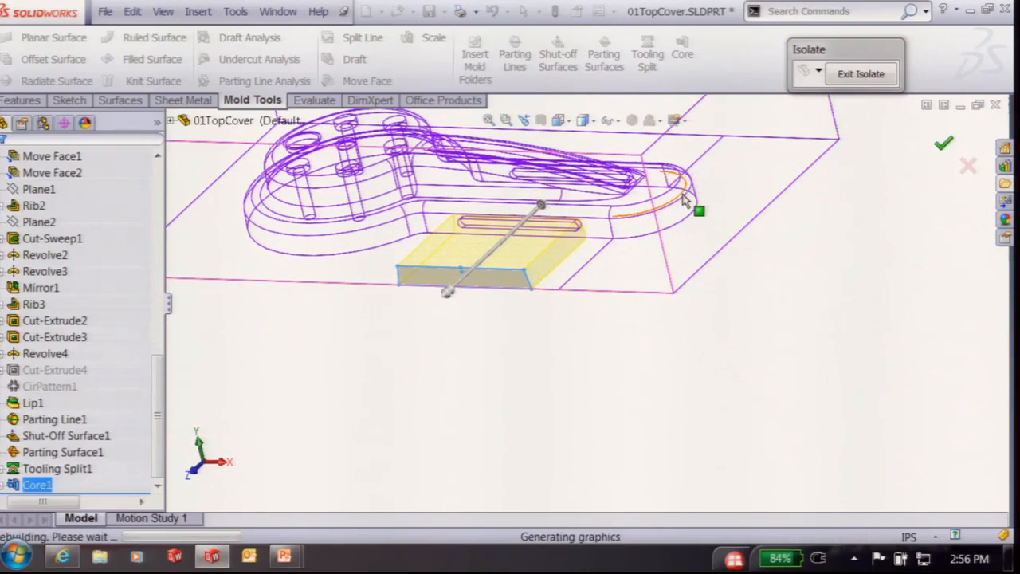
Switch the model display from wireframe back to shaded
middle_click_drag(704, 224, 556, 260)
scroll(550, 260, "down", 4)
scroll(551, 256, "up", 3)
left_click(581, 120)
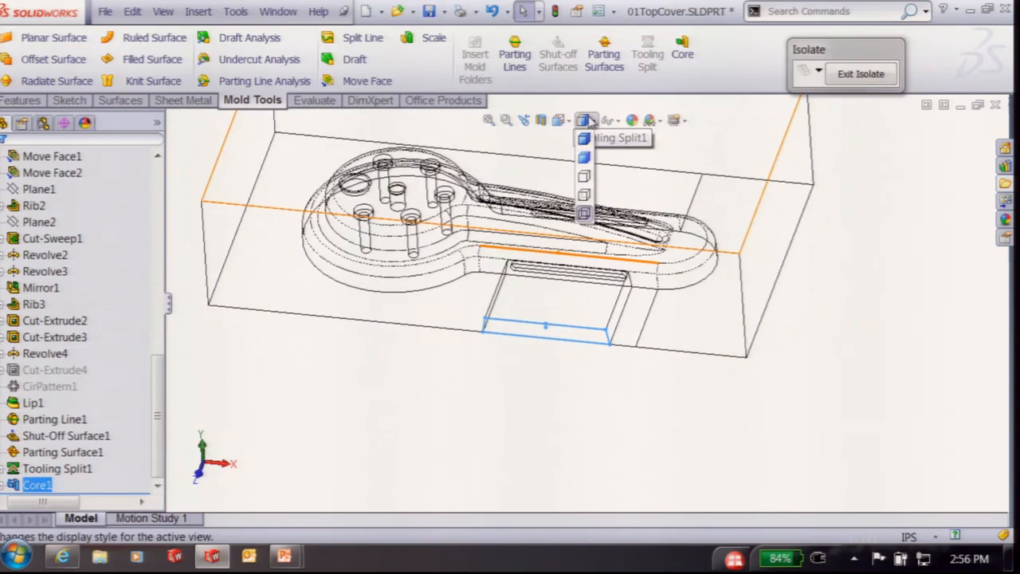
left_click(592, 134)
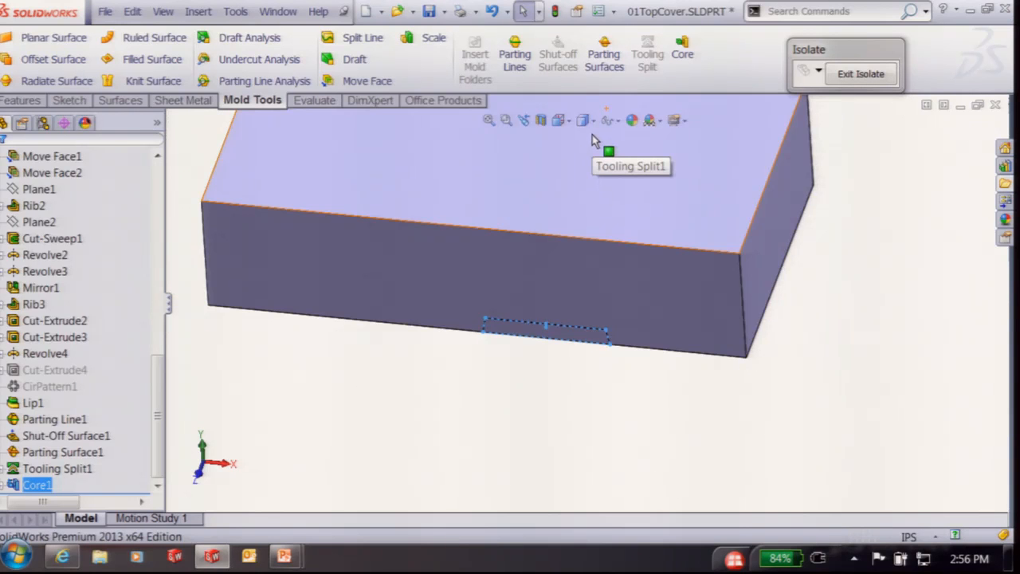
Start a new sketch on a side face of the mold block
left_click(871, 211)
middle_click_drag(866, 242, 674, 291)
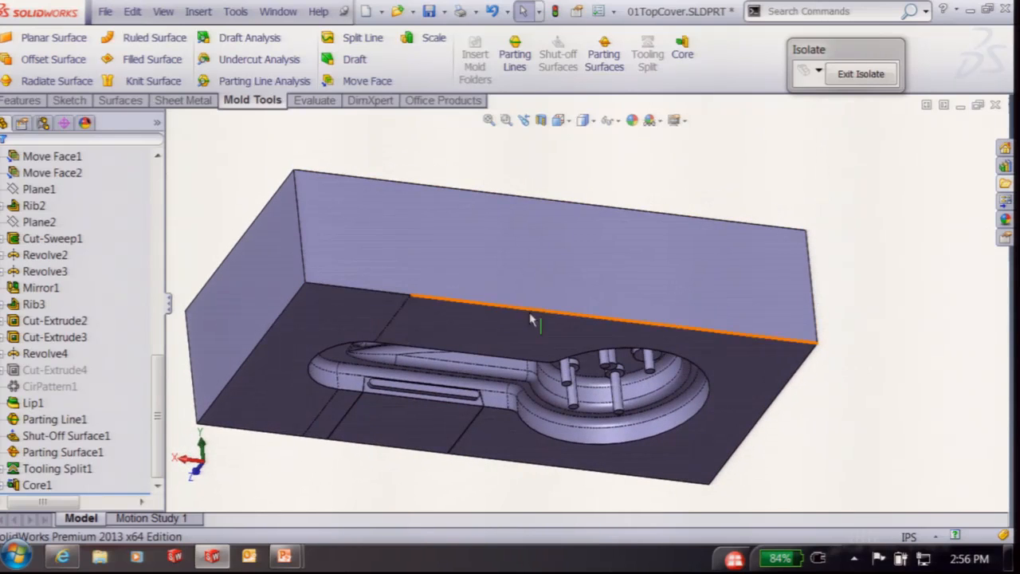
left_click(506, 275)
left_click(562, 226)
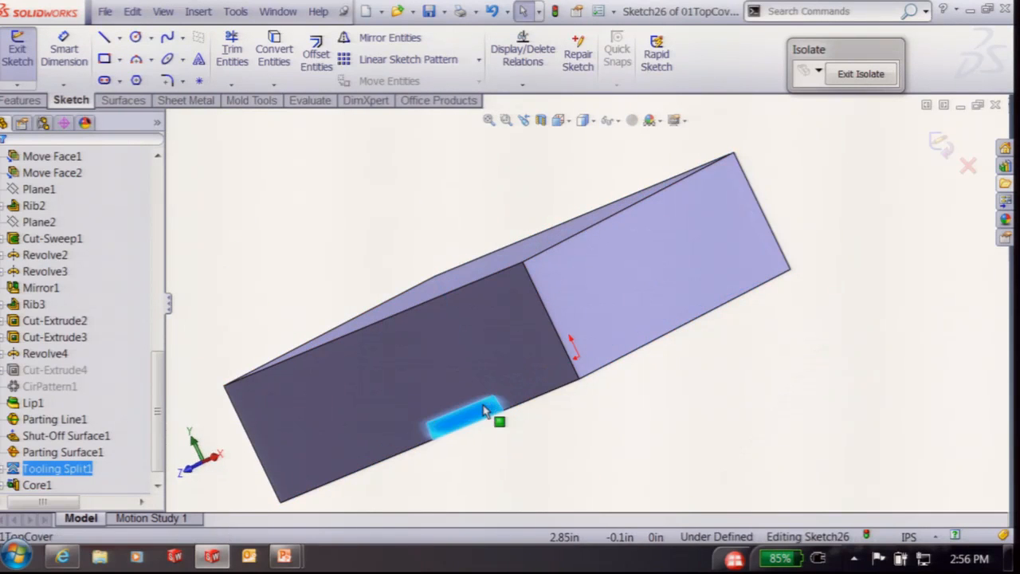
Convert the face's rectangular outline into the sketch with Convert Entities and exit the sketch
mouse_move(948, 351)
right_mouse_down()
mouse_move(922, 335)
mouse_move(907, 305)
right_mouse_up()
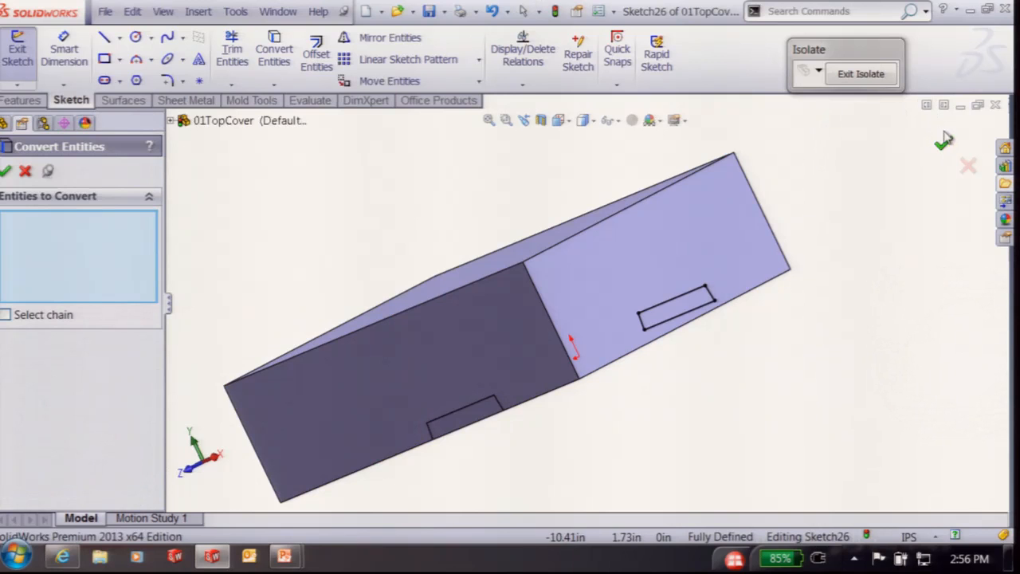
left_click(943, 140)
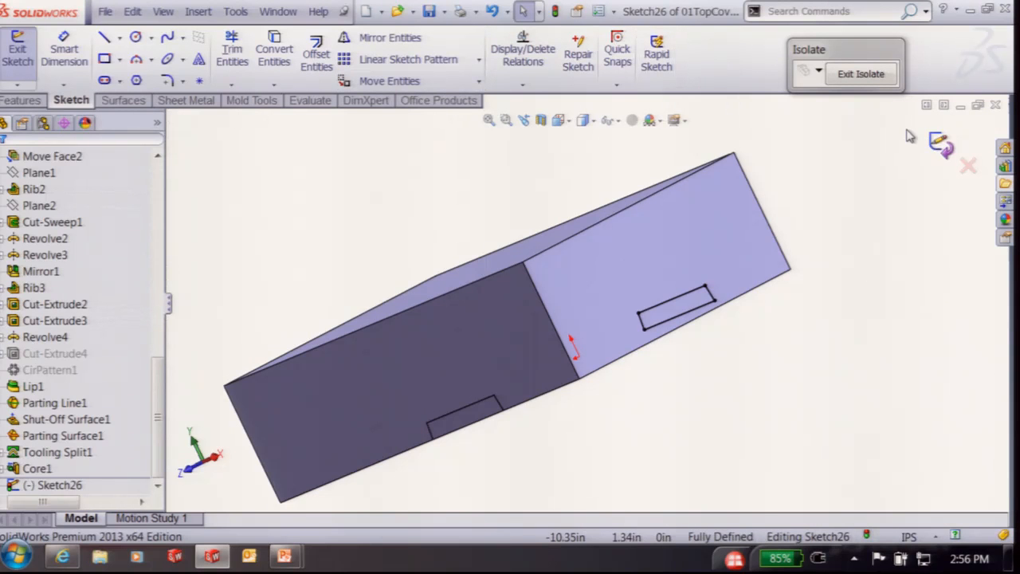
left_click(252, 100)
Extract Core2 from the outline sketch at 2.07in depth
left_click(682, 54)
middle_click_drag(692, 339, 590, 319)
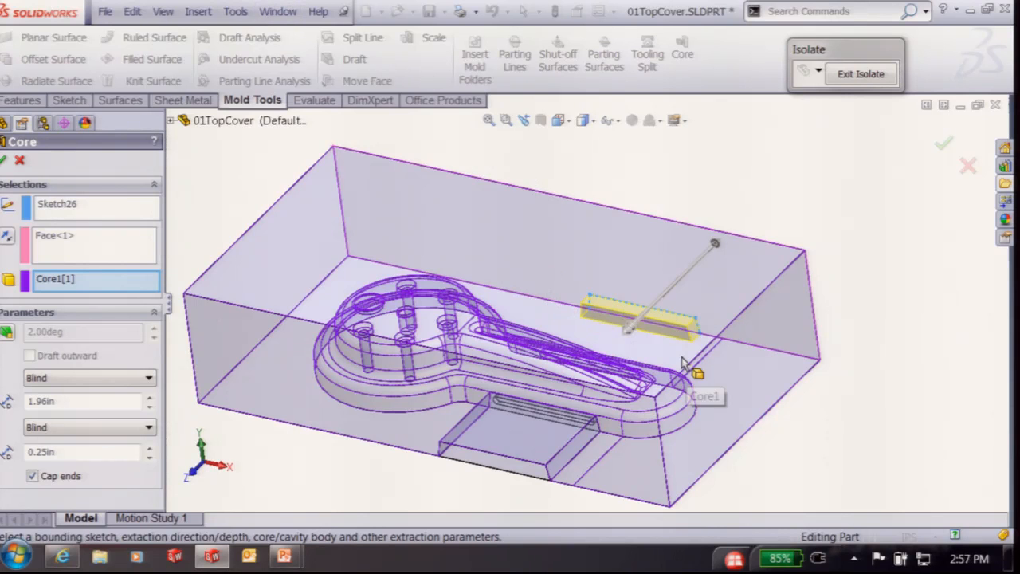
left_click_drag(629, 333, 598, 395)
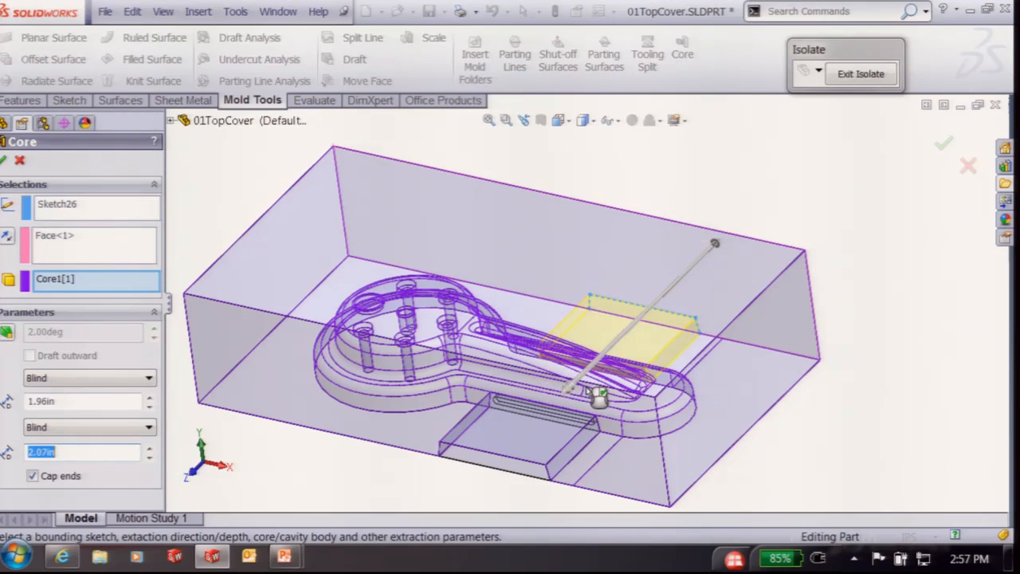
middle_click_drag(599, 410, 608, 443)
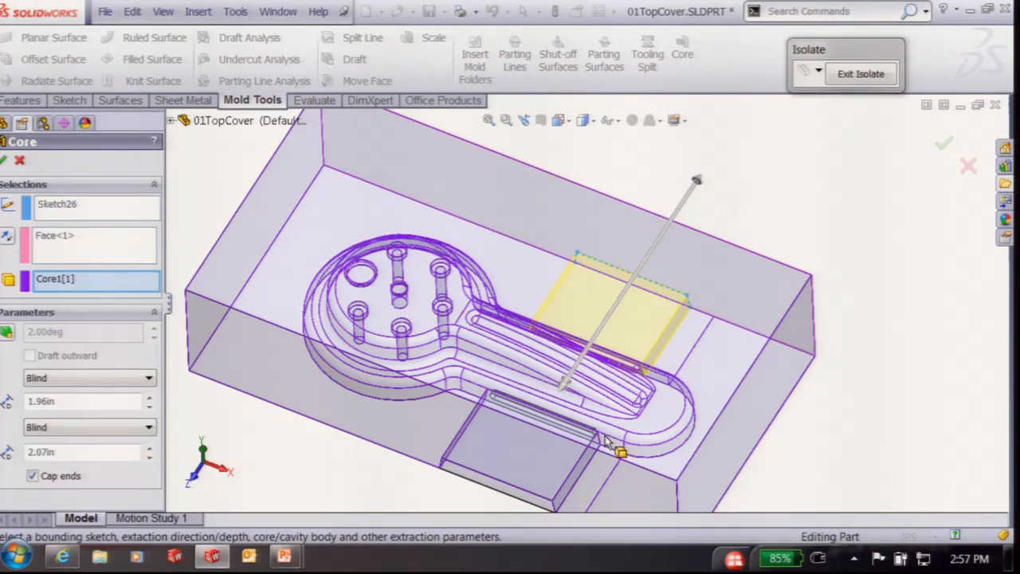
left_click(5, 160)
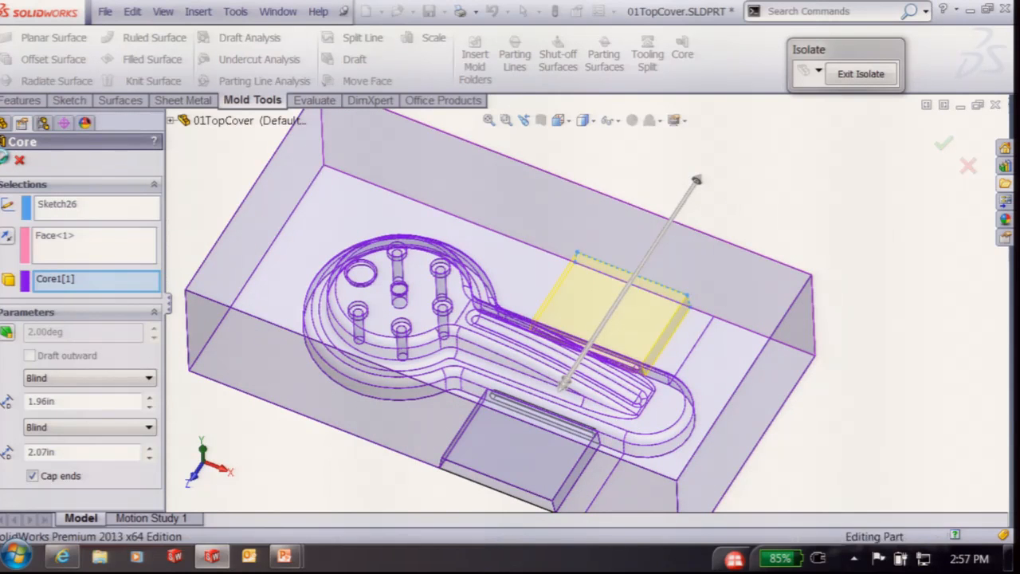
scroll(671, 296, "up", 3)
left_click(692, 239)
middle_click_drag(695, 439, 700, 191)
mouse_move(549, 476)
middle_mouse_down()
mouse_move(622, 296)
mouse_move(560, 375)
middle_mouse_up()
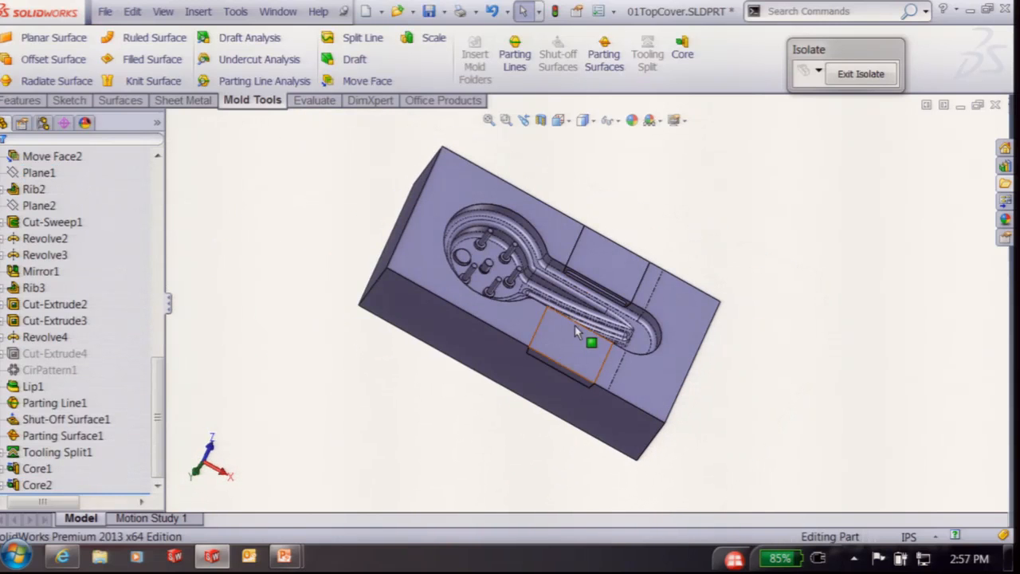
Start a new sketch on the block's top cavity face
middle_click_drag(606, 255, 494, 287)
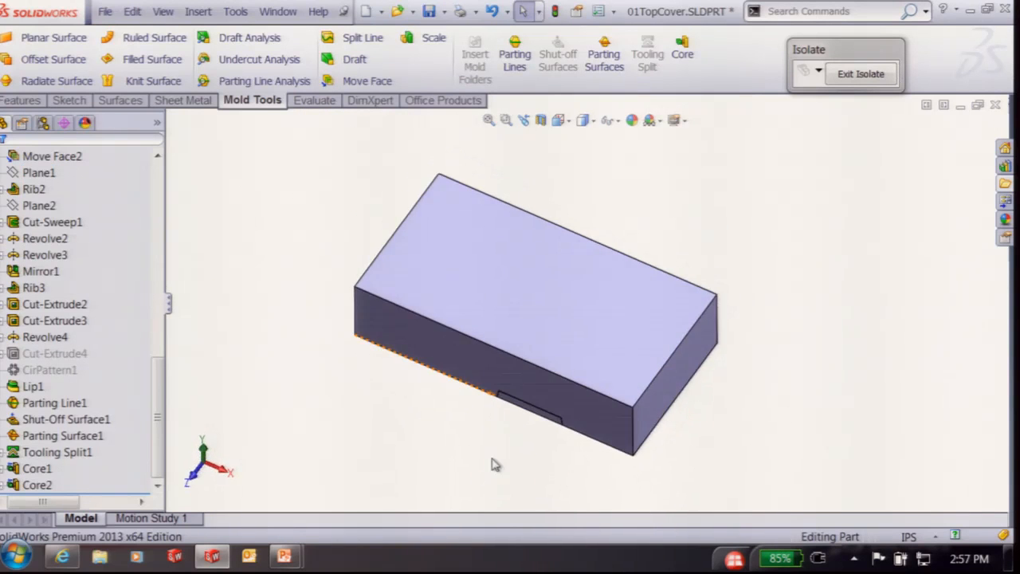
left_click(520, 268)
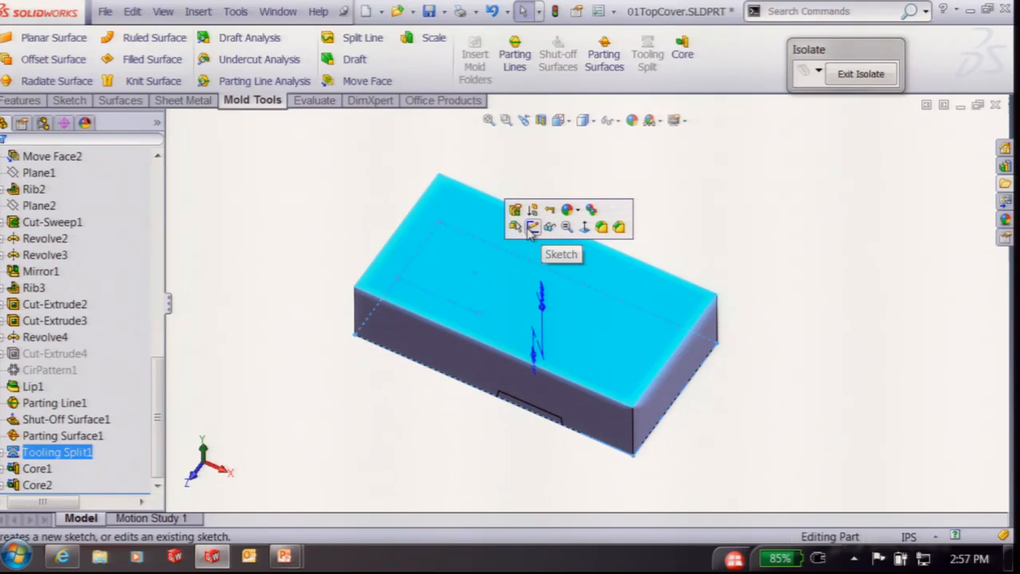
left_click(532, 228)
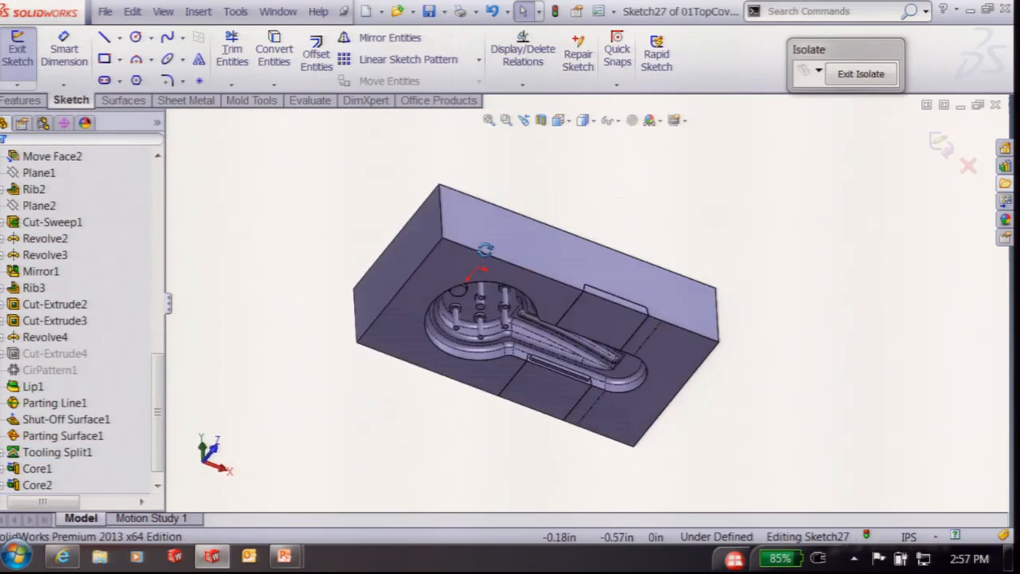
scroll(540, 294, "down", 4)
middle_click_drag(409, 259, 489, 259)
scroll(416, 145, "down", 2)
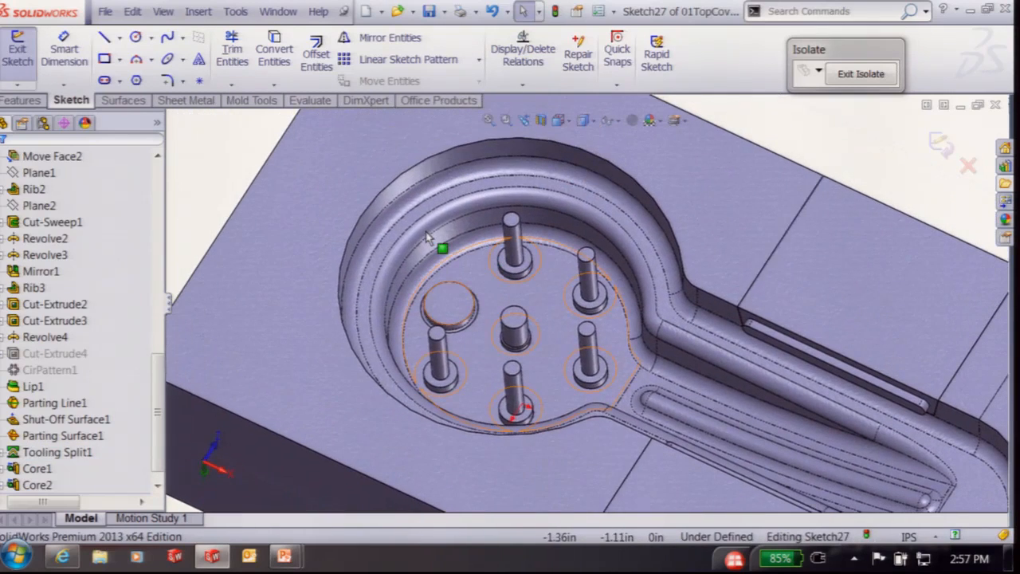
Convert the six core pins' top faces into sketch circles
right_click_drag(196, 177, 157, 139)
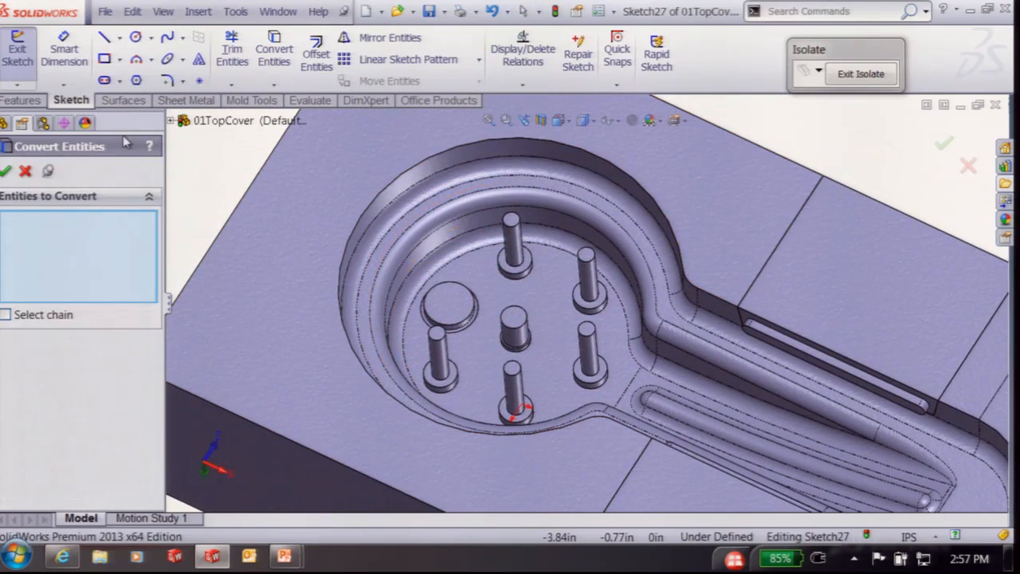
left_click(508, 220)
left_click(589, 257)
left_click(586, 330)
left_click(512, 369)
left_click(437, 335)
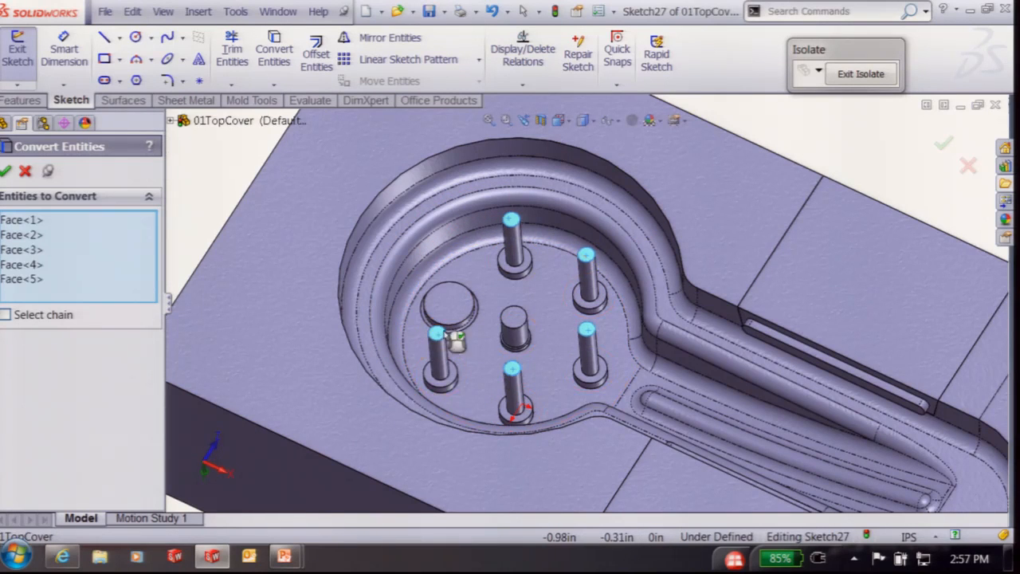
left_click(515, 323)
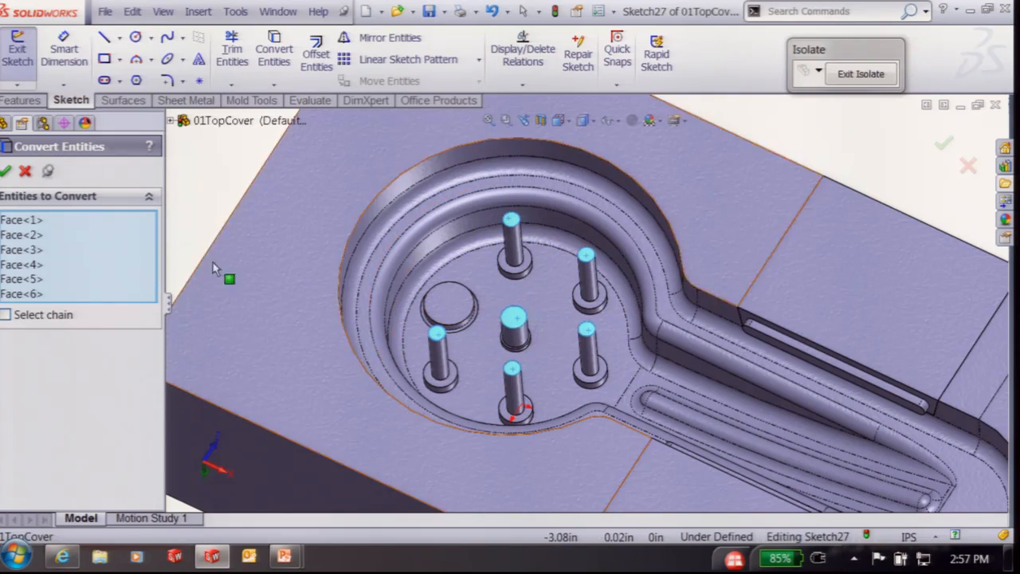
left_click(5, 170)
key("f")
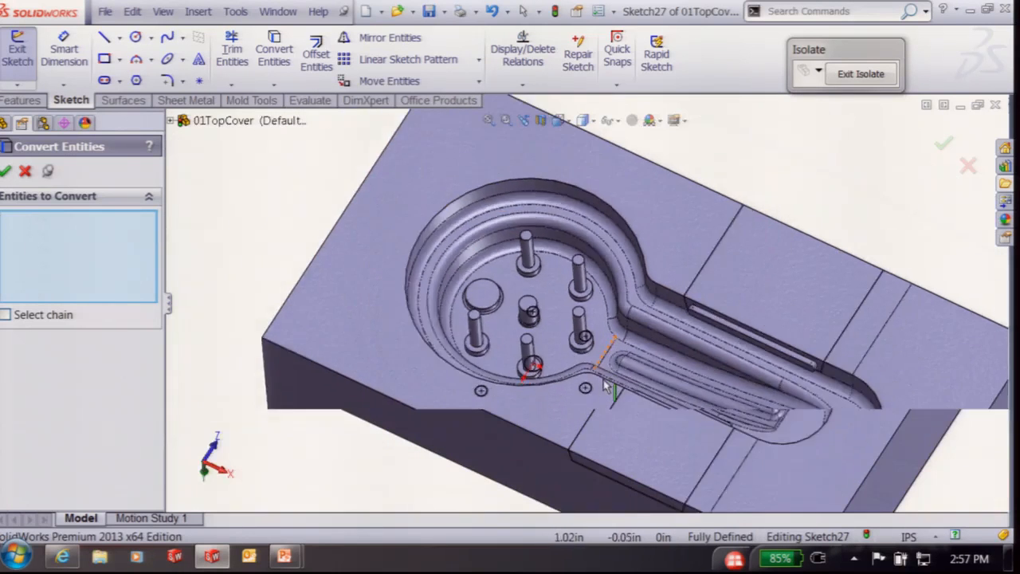
left_click(943, 143)
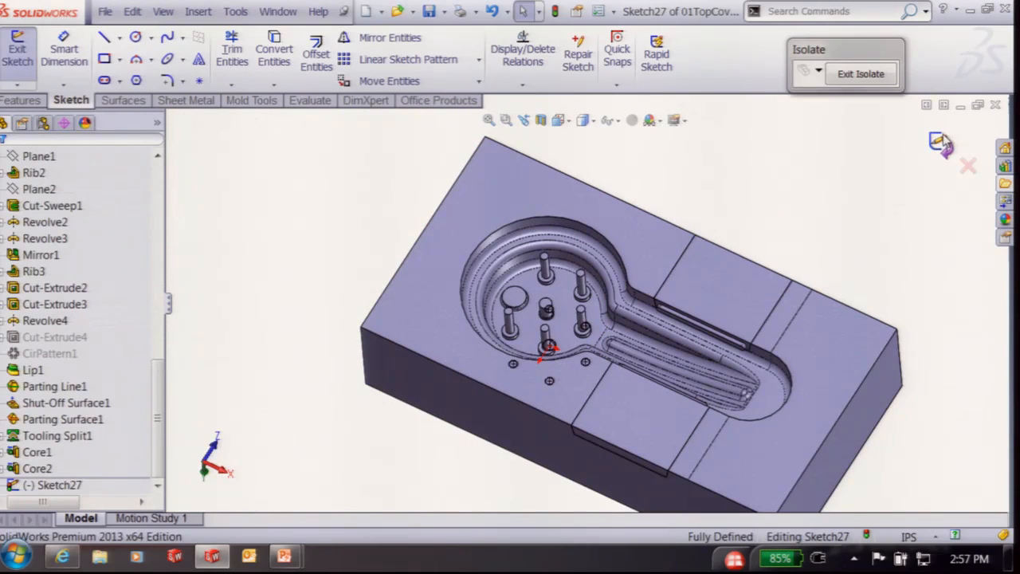
Extract Core3 from the pin circles at 3.13in depth
left_click(682, 50)
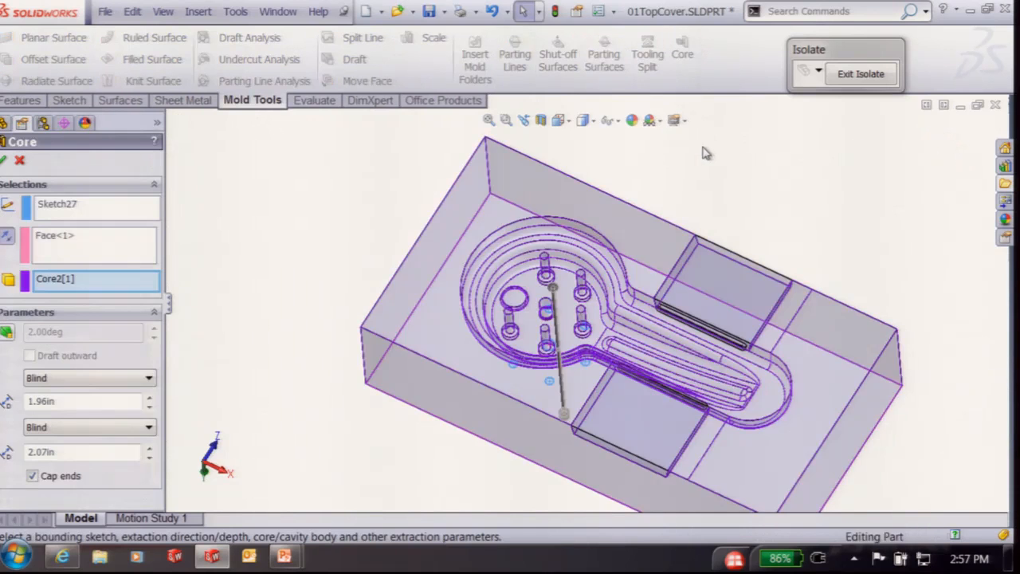
middle_click_drag(707, 153, 637, 469)
scroll(678, 200, "up", 4)
middle_click_drag(522, 404, 511, 440)
left_click_drag(544, 405, 523, 434)
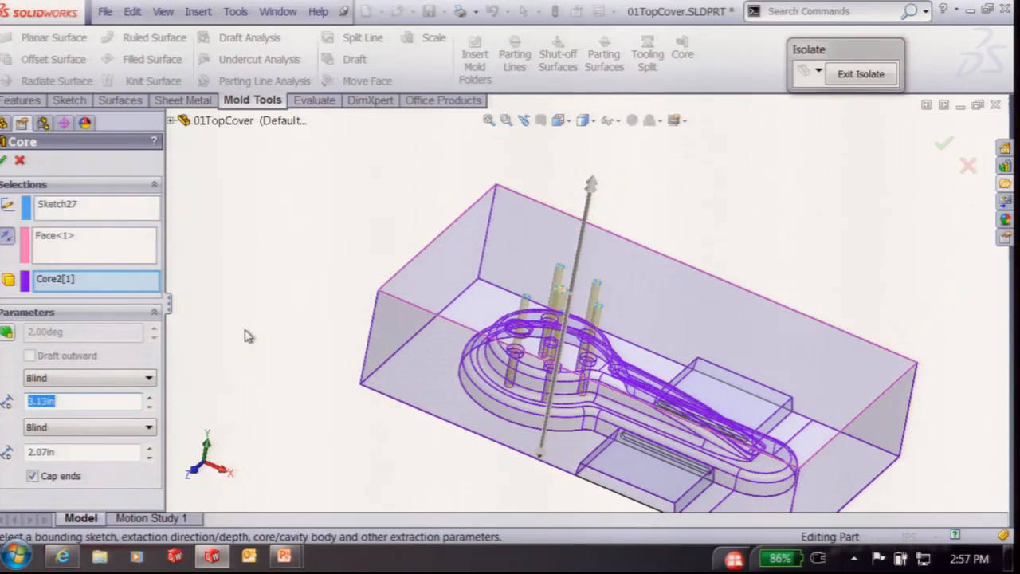
middle_click_drag(624, 472, 621, 404)
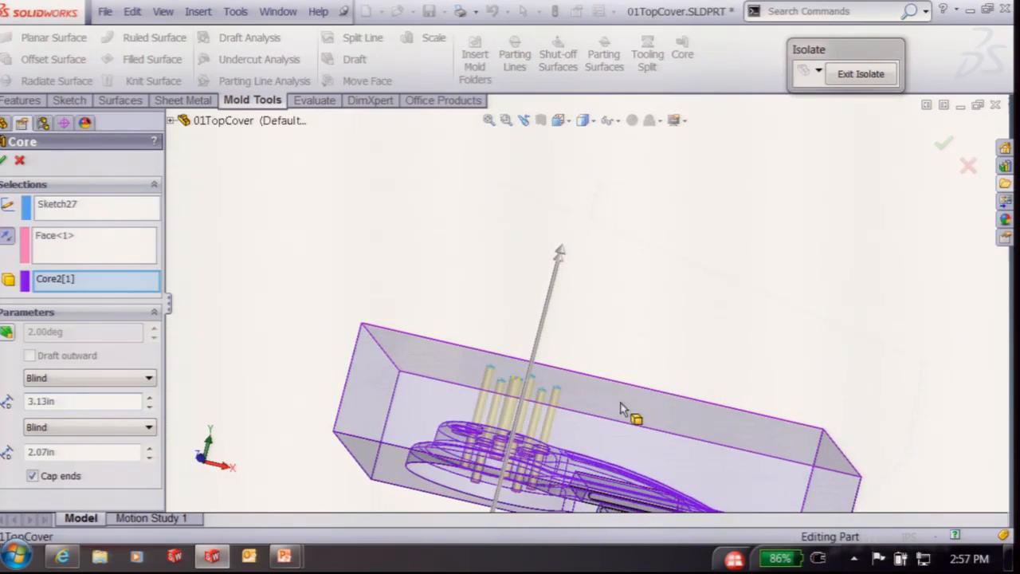
scroll(520, 461, "up", 3)
middle_click_drag(519, 464, 558, 447)
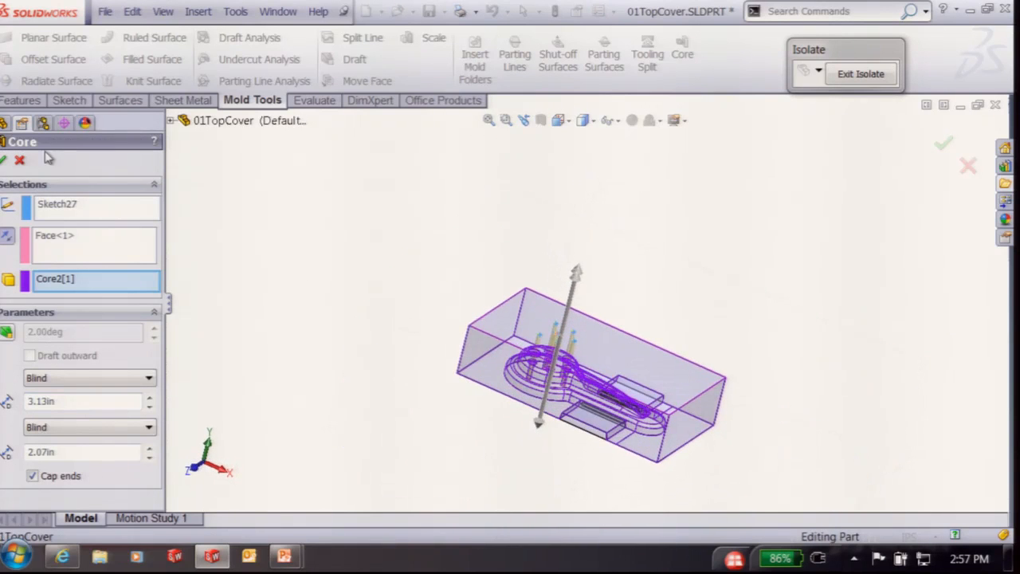
left_click(5, 160)
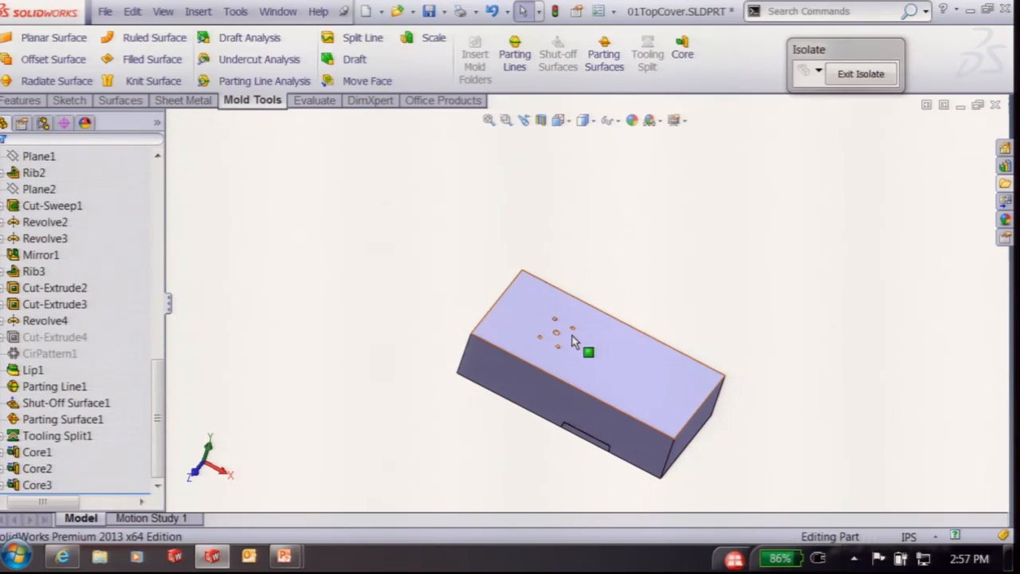
Exit Isolate, isolate the core-side block, and zoom in on it in Front view
left_click(860, 73)
scroll(520, 416, "up", 2)
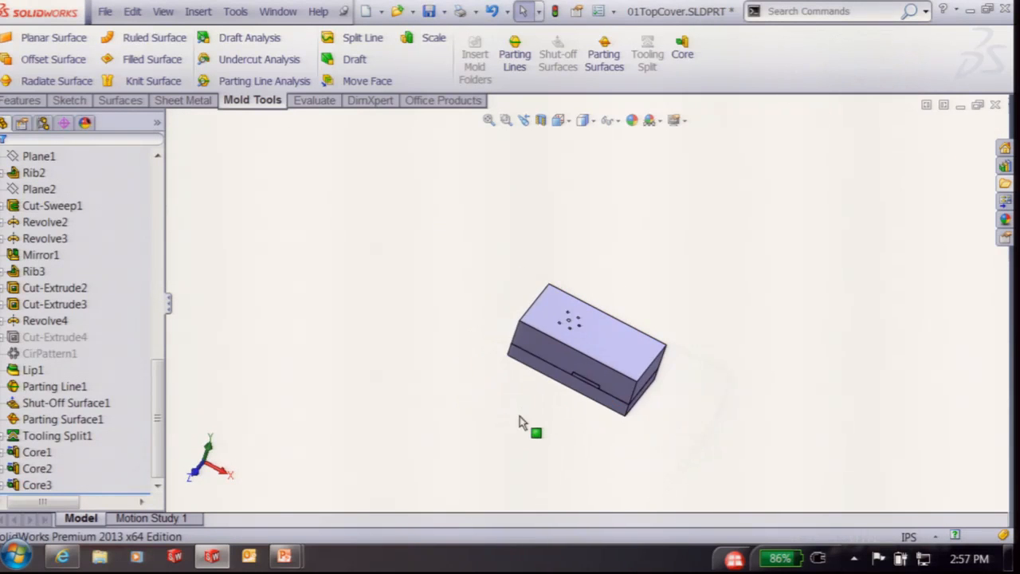
scroll(644, 400, "down", 5)
right_click(651, 376)
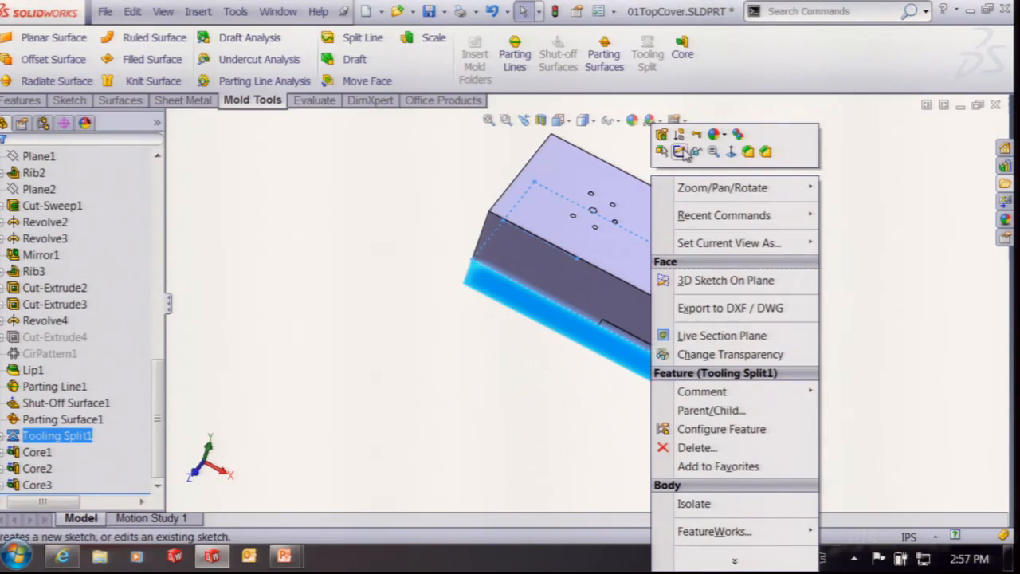
left_click(713, 504)
scroll(705, 296, "down", 5)
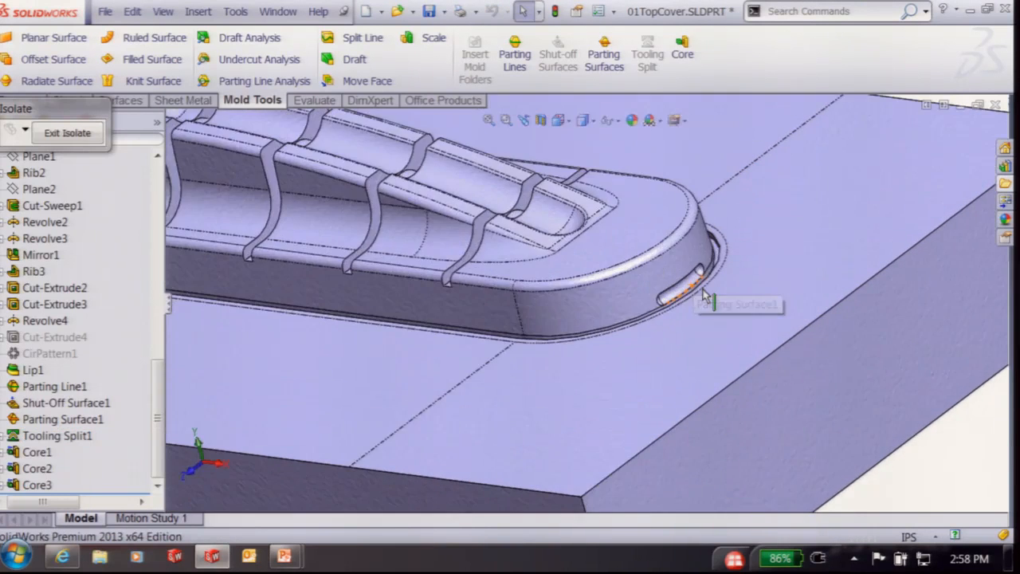
scroll(706, 296, "up", 6)
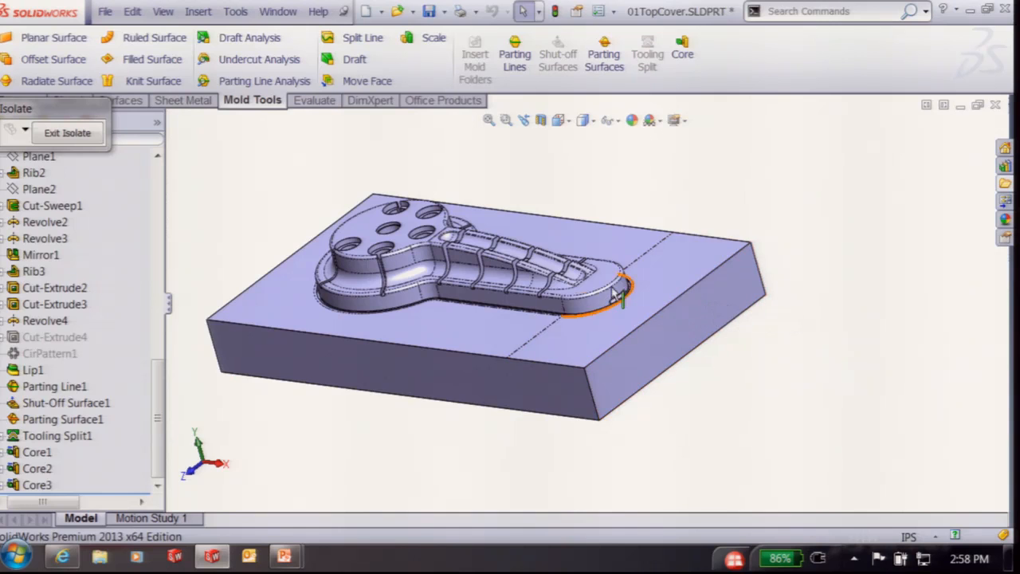
middle_click_drag(573, 346, 604, 314)
key("ctrl+1")
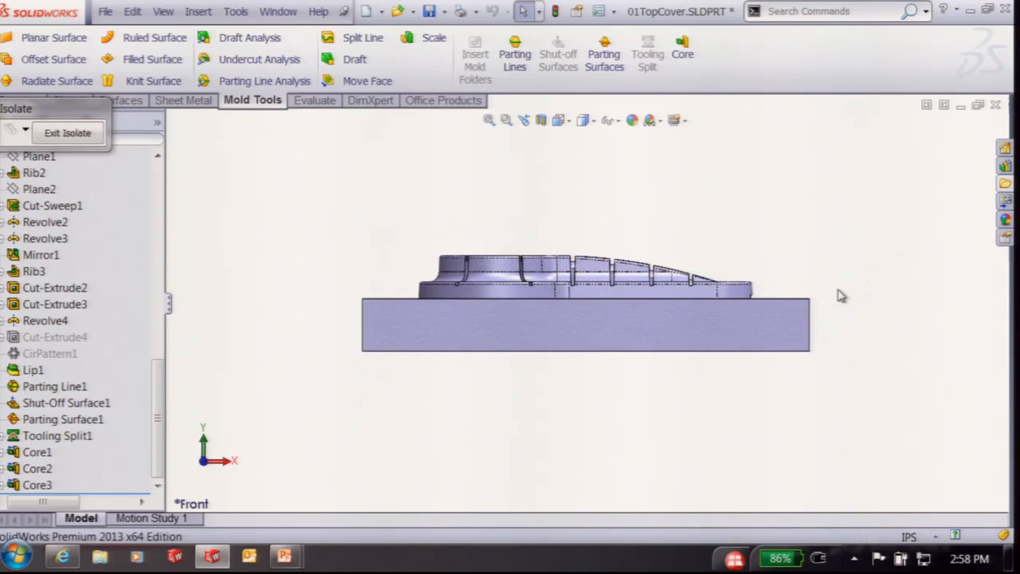
scroll(838, 293, "up", 5)
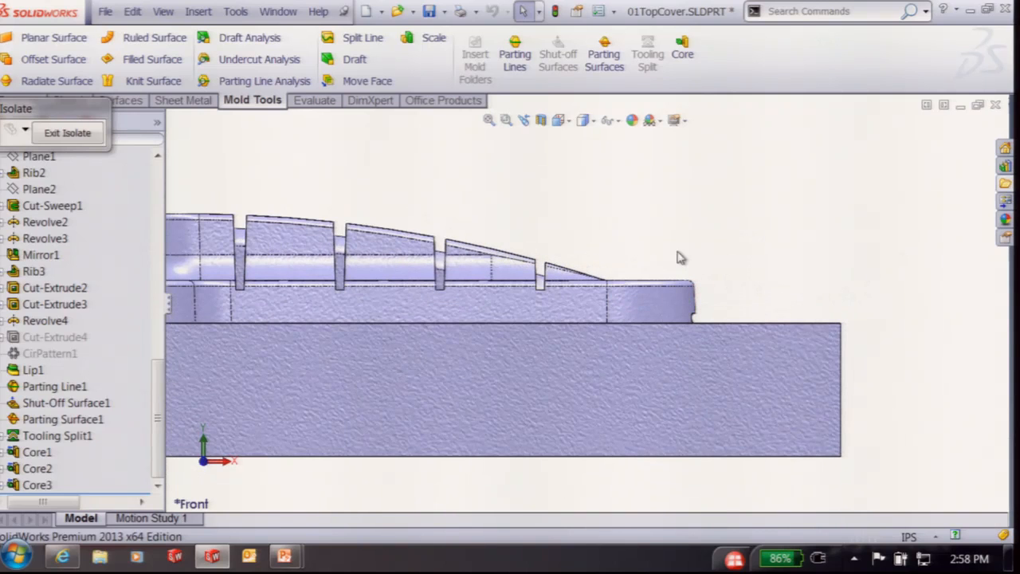
Select the Front Plane in the feature tree
left_click_drag(92, 111, 899, 57)
left_click(26, 173)
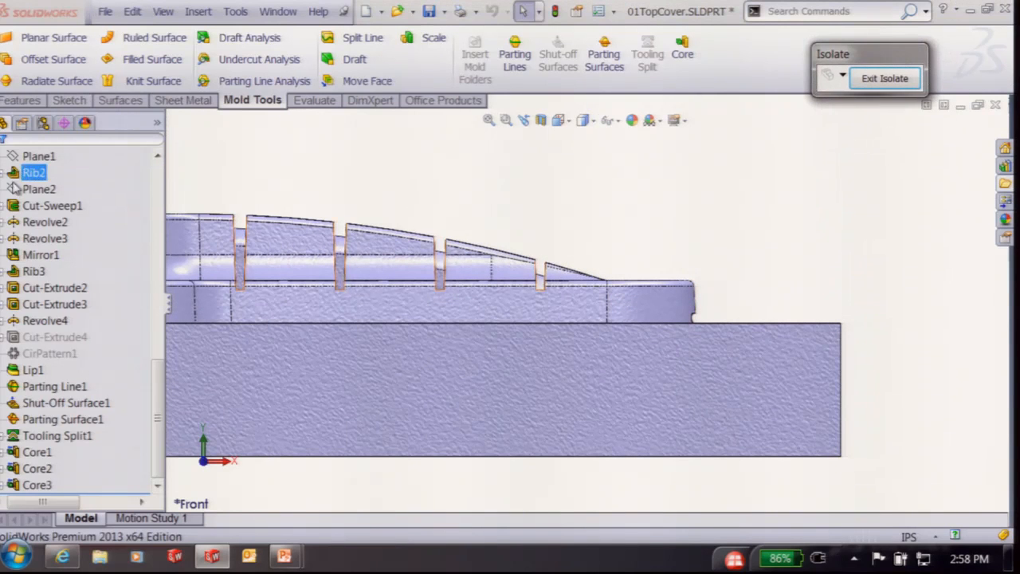
scroll(161, 186, "up", 5)
scroll(115, 207, "up", 3)
left_click(33, 288)
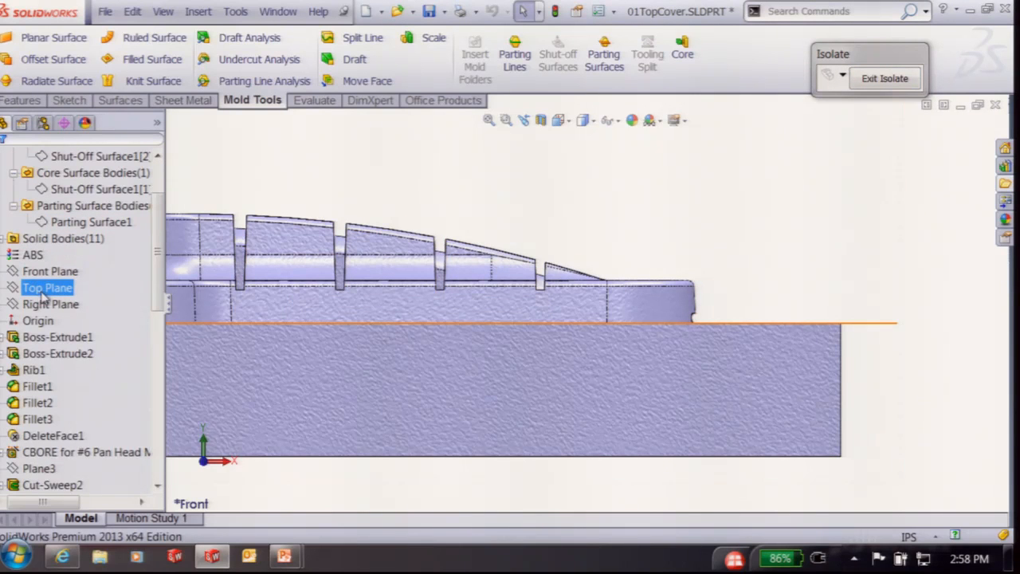
left_click(54, 273)
Sketch a tilted 3 Point Corner Rectangle on the Front Plane across the block's right end
left_click(66, 246)
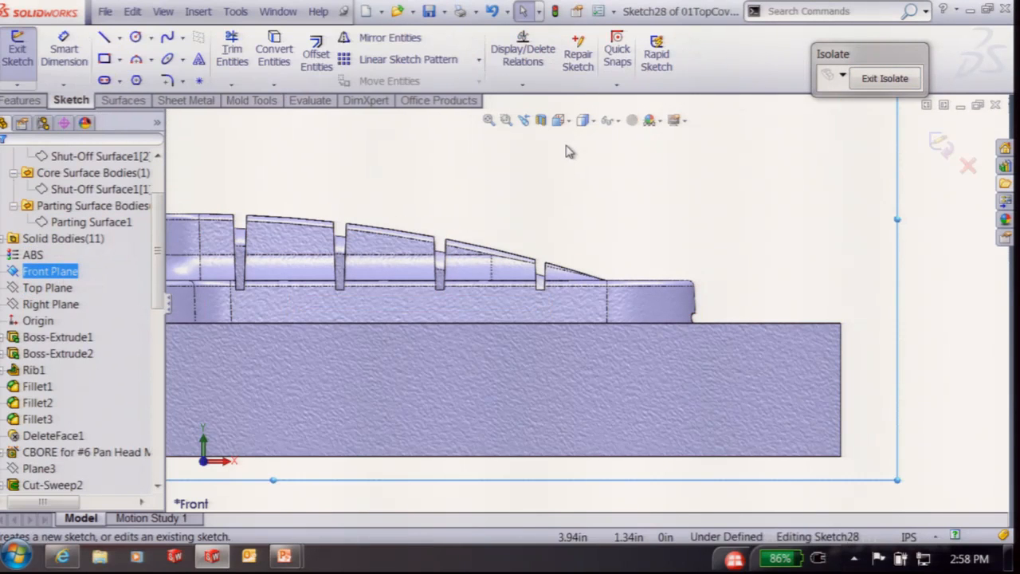
left_click(103, 61)
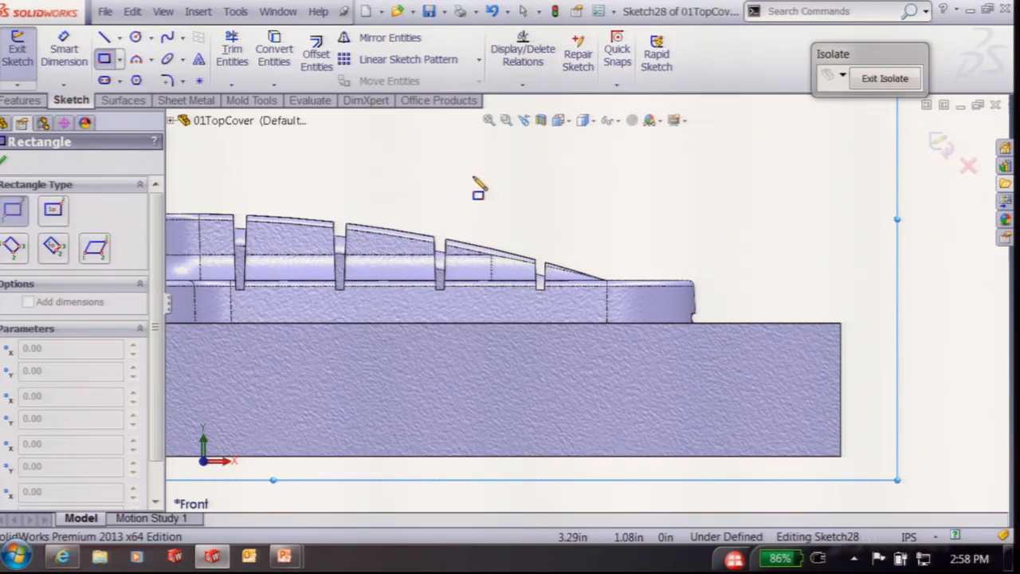
left_click(52, 208)
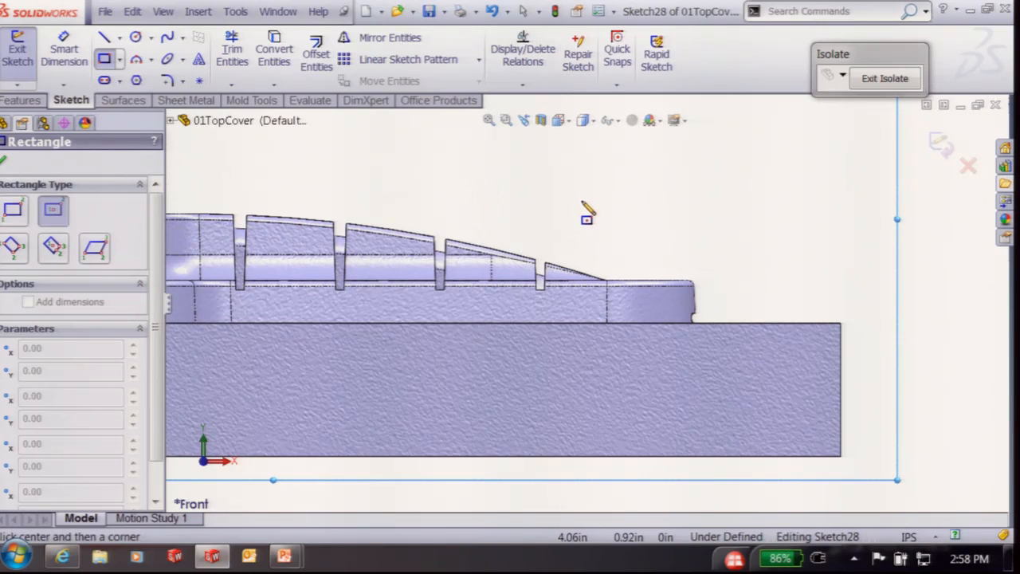
key("a")
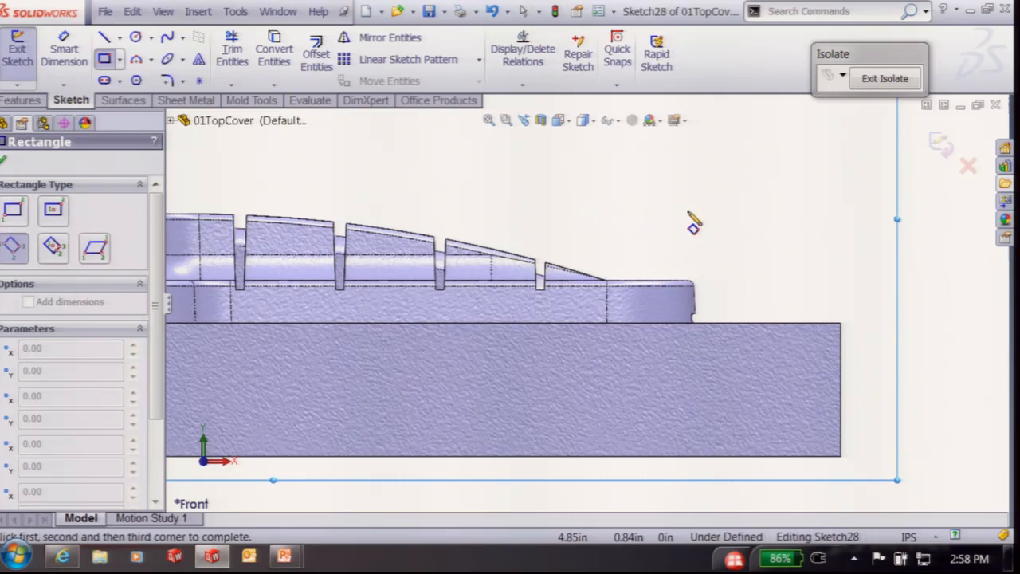
left_click(628, 229)
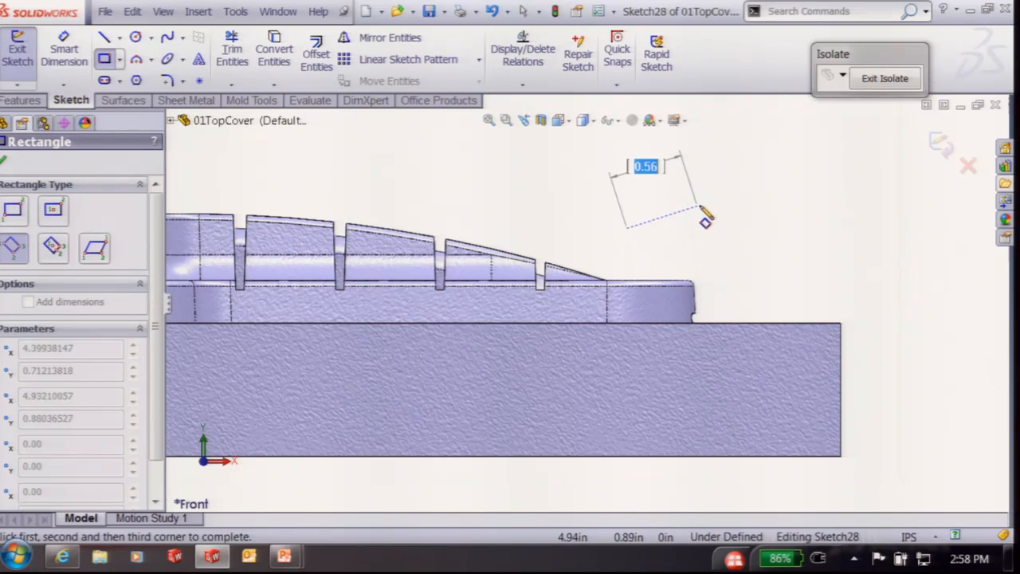
left_click(710, 203)
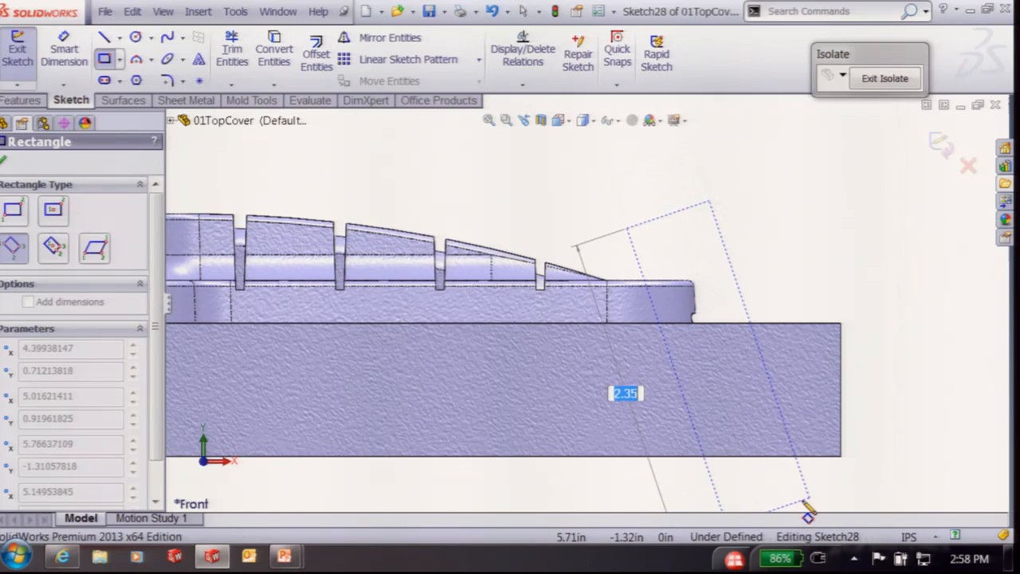
left_click(809, 499)
right_click_drag(880, 330, 877, 227)
Dimension the tilted rectangle at 15° to the block's right edge and .500 wide
left_click(744, 305)
left_click(841, 344)
left_click(786, 279)
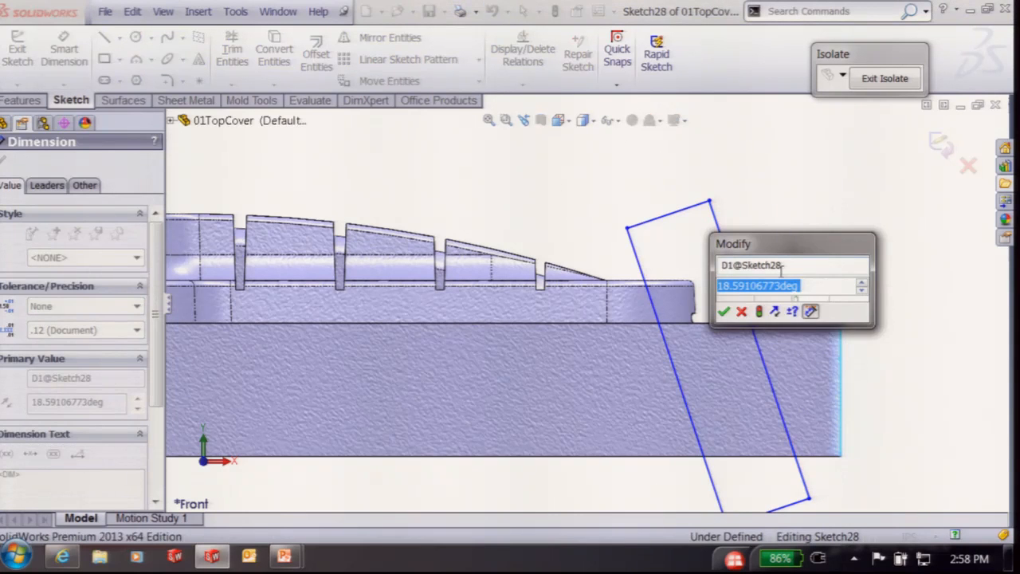
type("15")
key("Return")
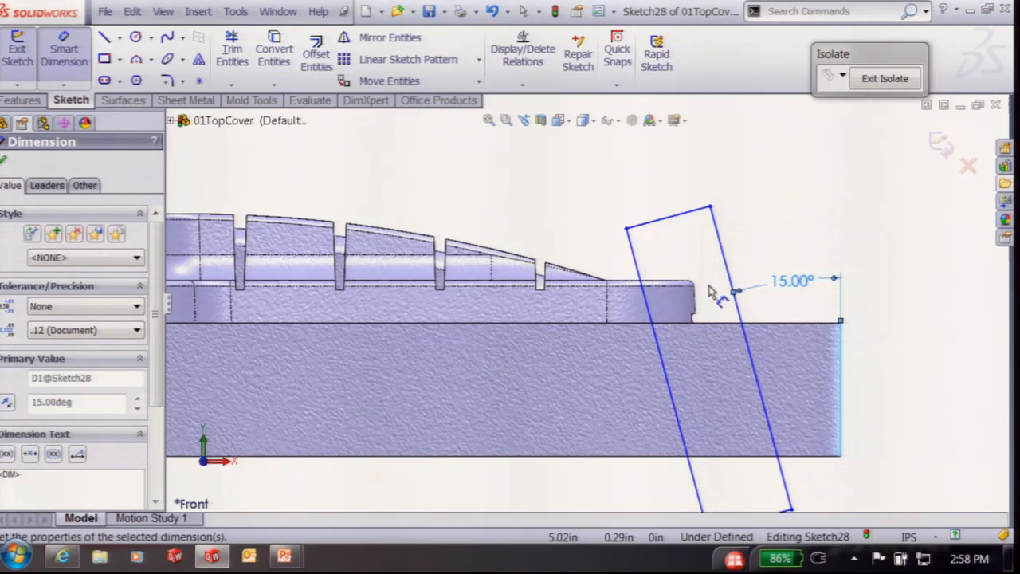
left_click(725, 258)
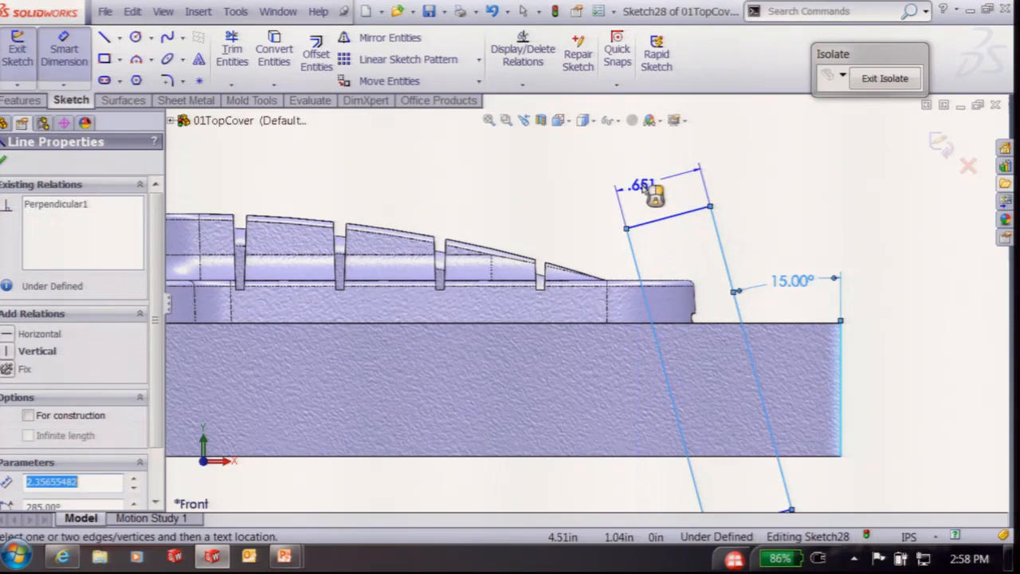
left_click(651, 188)
type(".5")
key("Return")
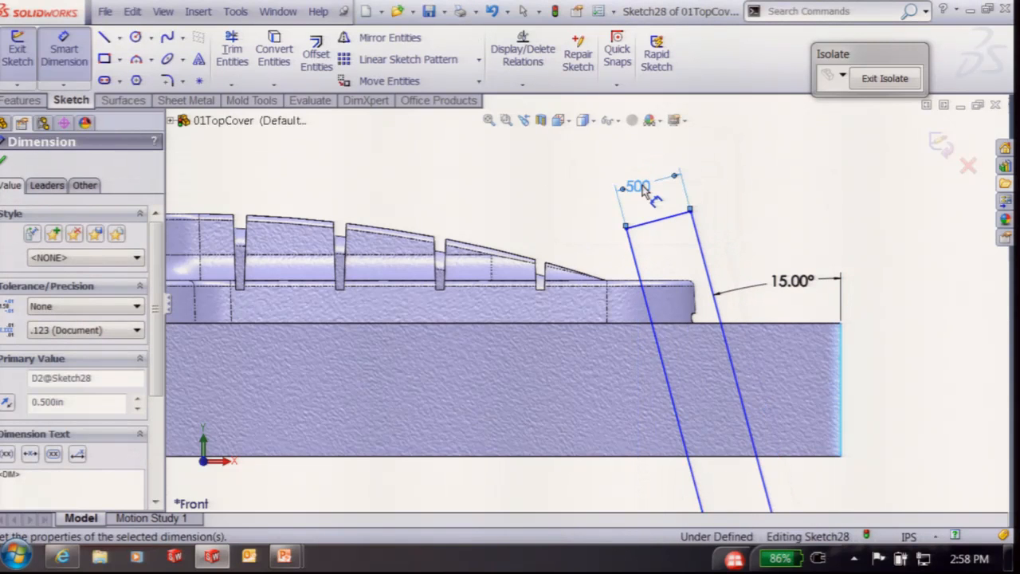
Add a sketch point and give it a Pierce relation to the fillet edge
middle_click_drag(776, 234, 763, 257)
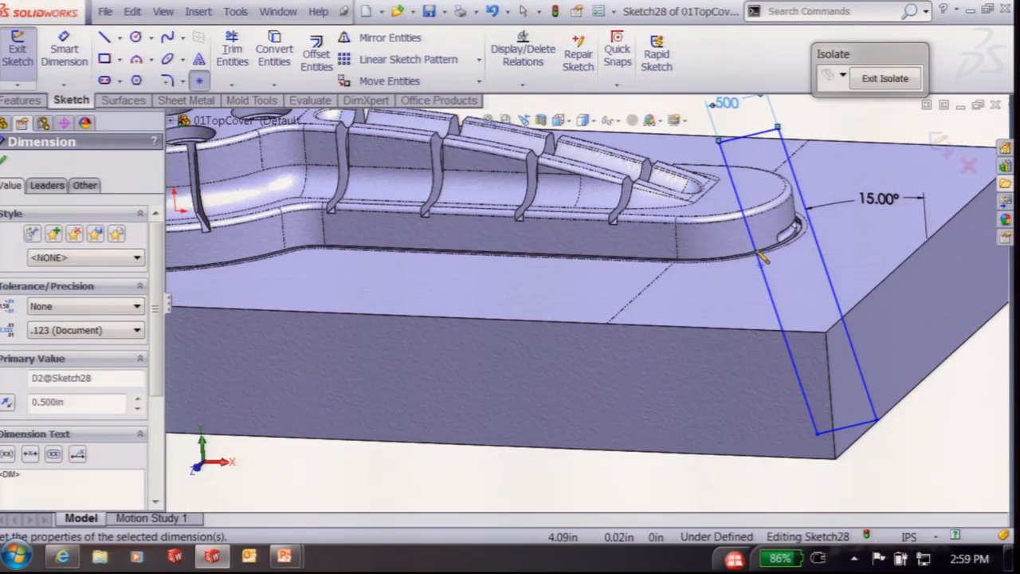
scroll(761, 253, "down", 3)
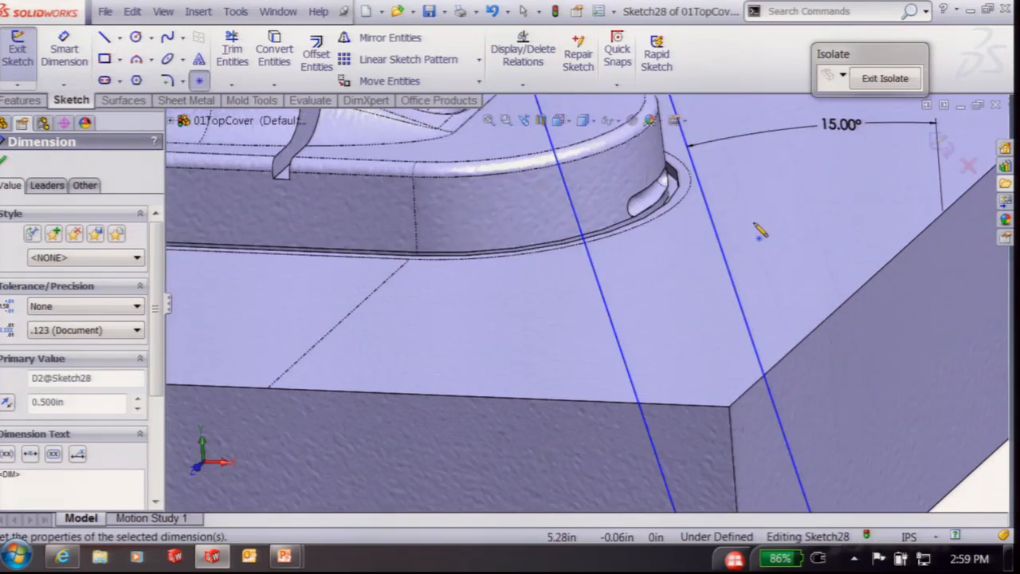
left_click(681, 201)
key("Escape")
left_click(679, 202)
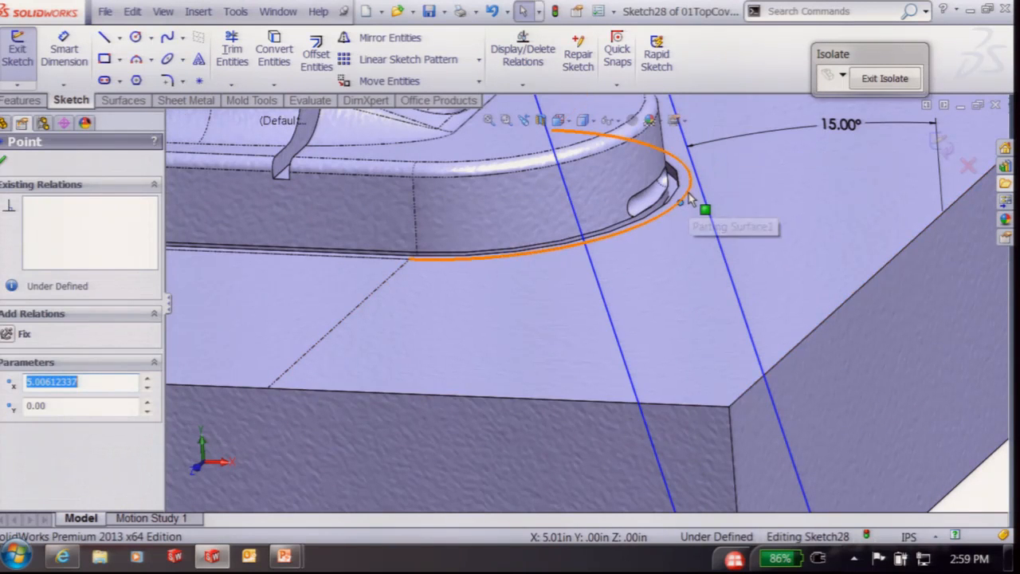
left_click(689, 193, "ctrl")
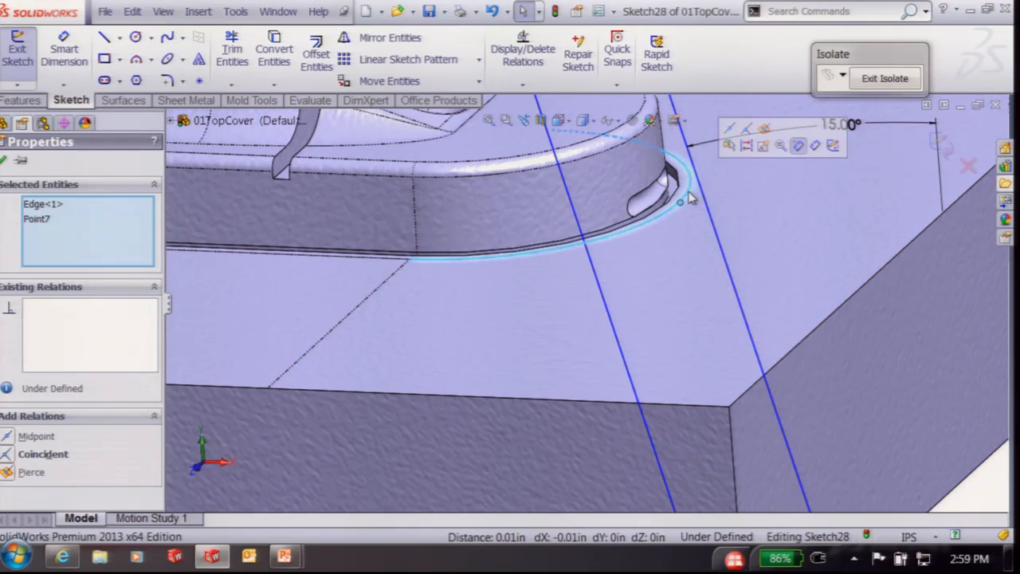
left_click(763, 130)
left_click(729, 209)
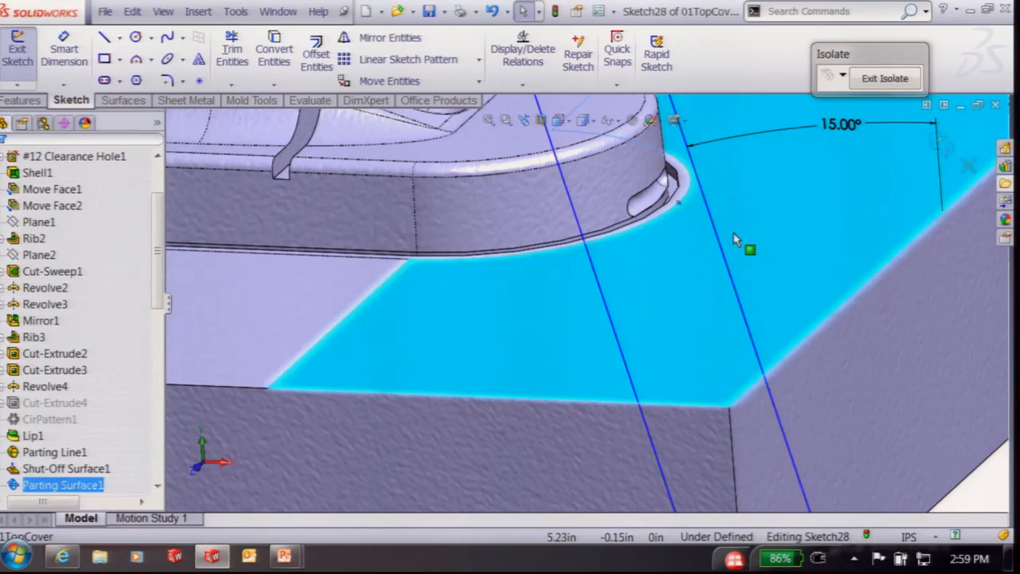
key("Escape")
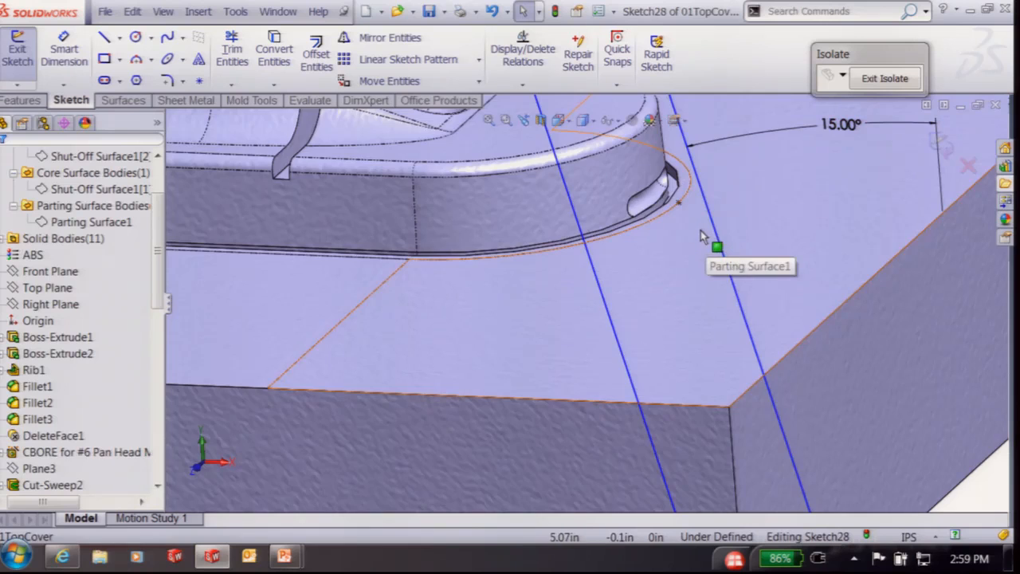
In front view, constrain the rectangle line to pass through the sketch point
key("ctrl+1")
scroll(724, 319, "down", 3)
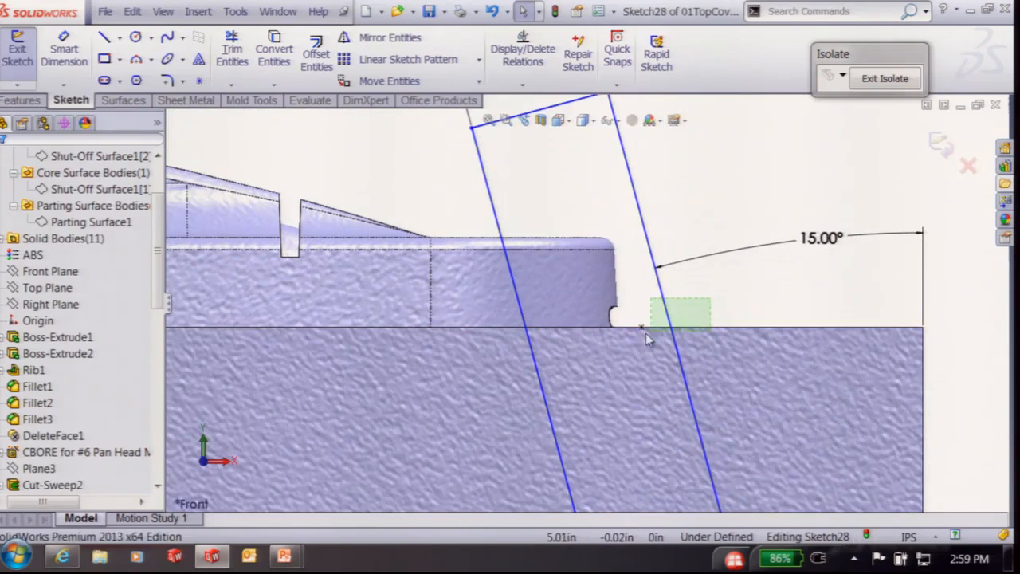
left_click_drag(645, 333, 623, 345)
left_click(689, 278)
left_click(683, 168)
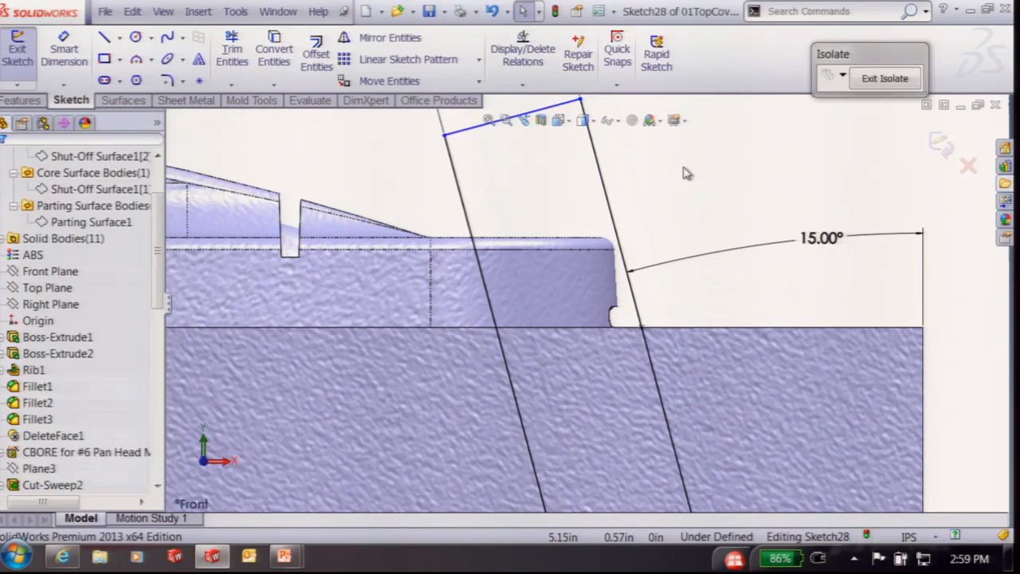
scroll(614, 283, "up", 5)
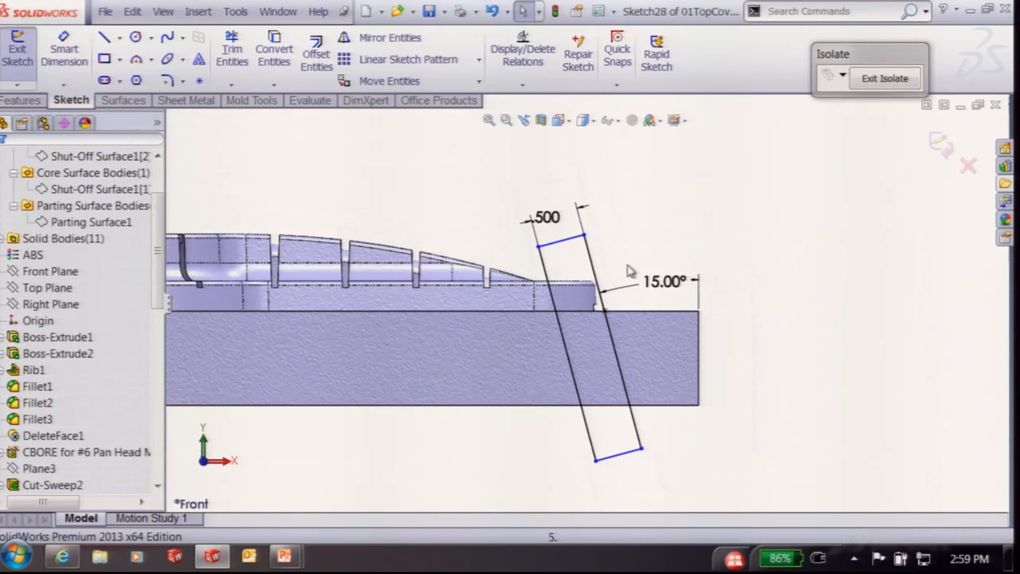
Exit Sketch28 and start a Core with both Blind depths set to 0.25in
left_click(941, 144)
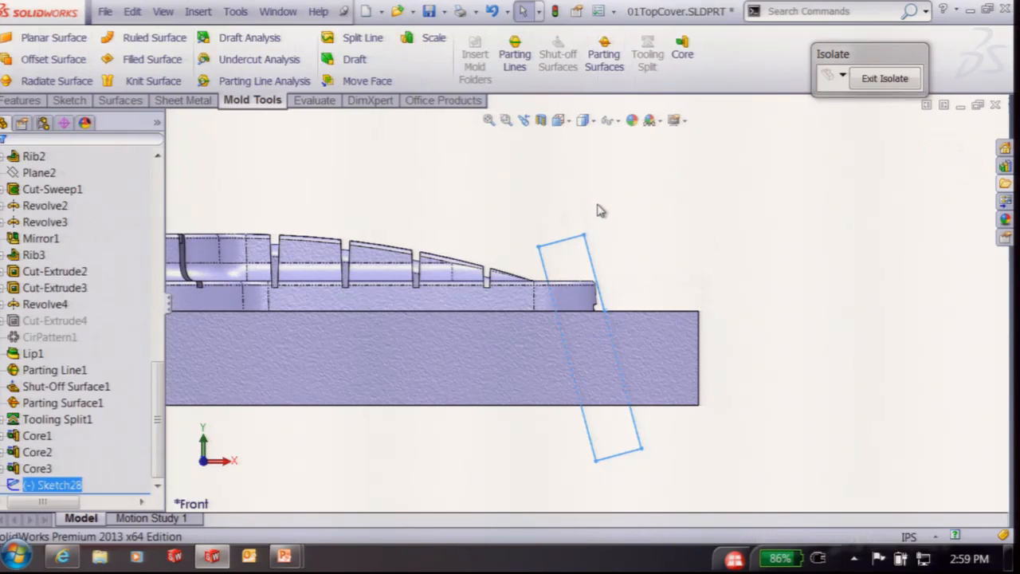
left_click(679, 59)
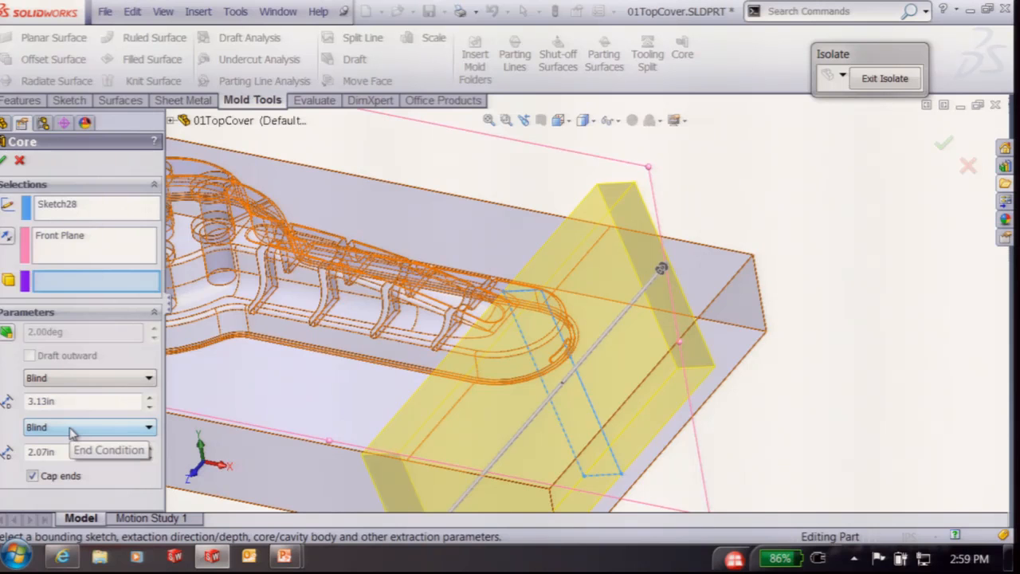
double_click(80, 401)
type(".25")
key("Tab")
key("Tab")
type(".25")
key("Tab")
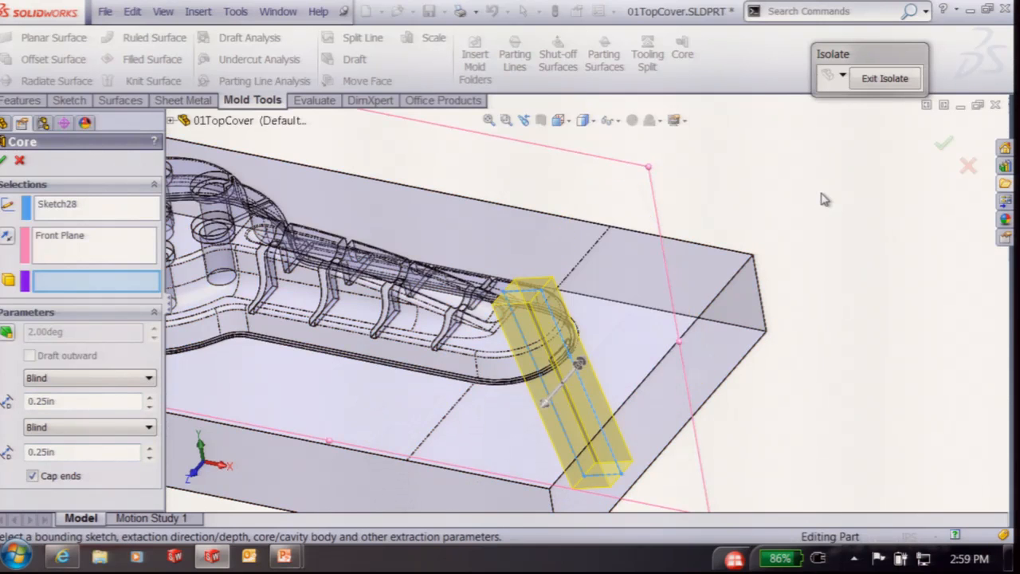
Use Tooling Split1 as the core body and accept the new lifter core
scroll(470, 349, "up", 1)
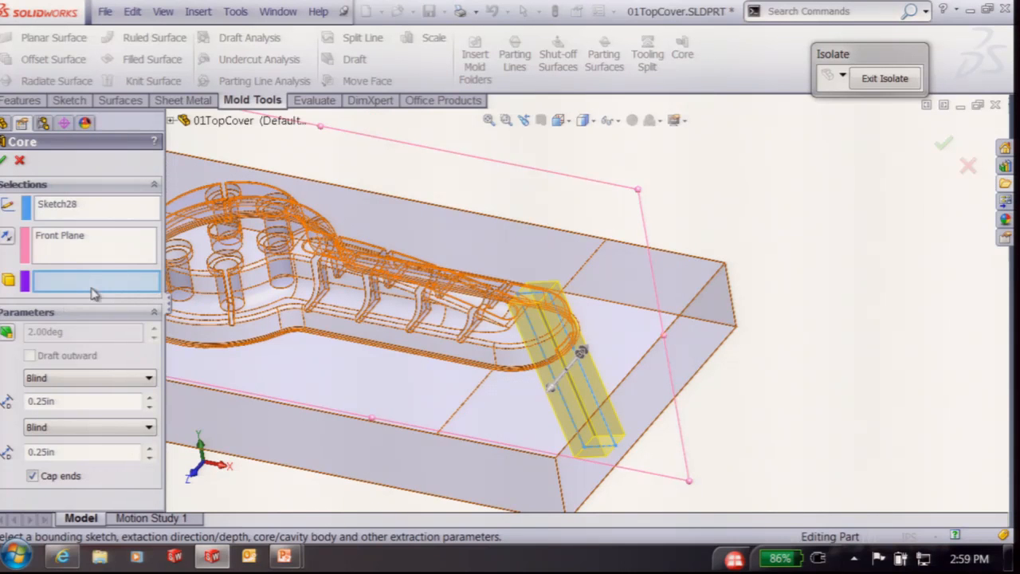
left_click(482, 251)
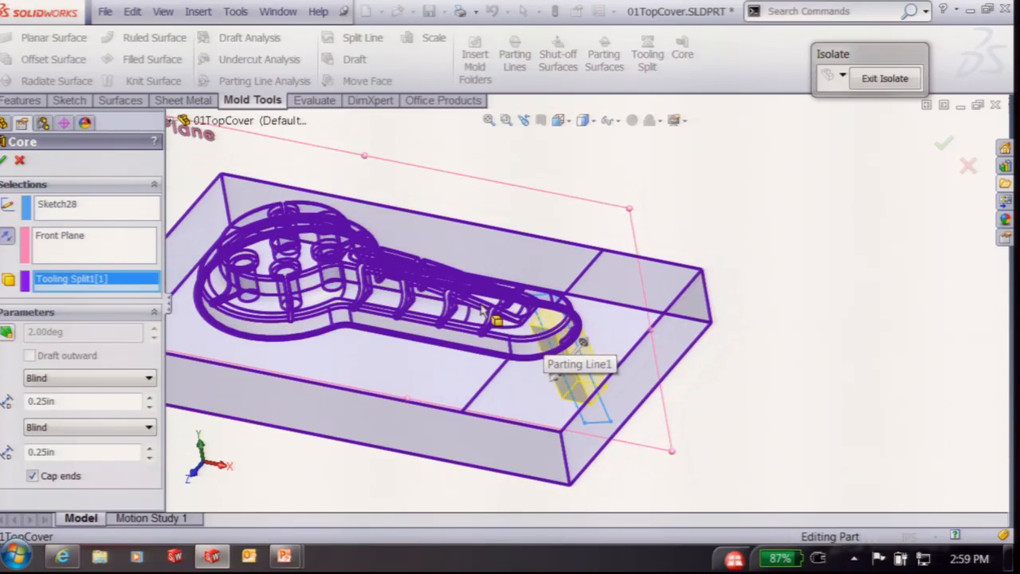
middle_click_drag(519, 337, 553, 245)
scroll(545, 359, "down", 4)
middle_click_drag(546, 360, 615, 199)
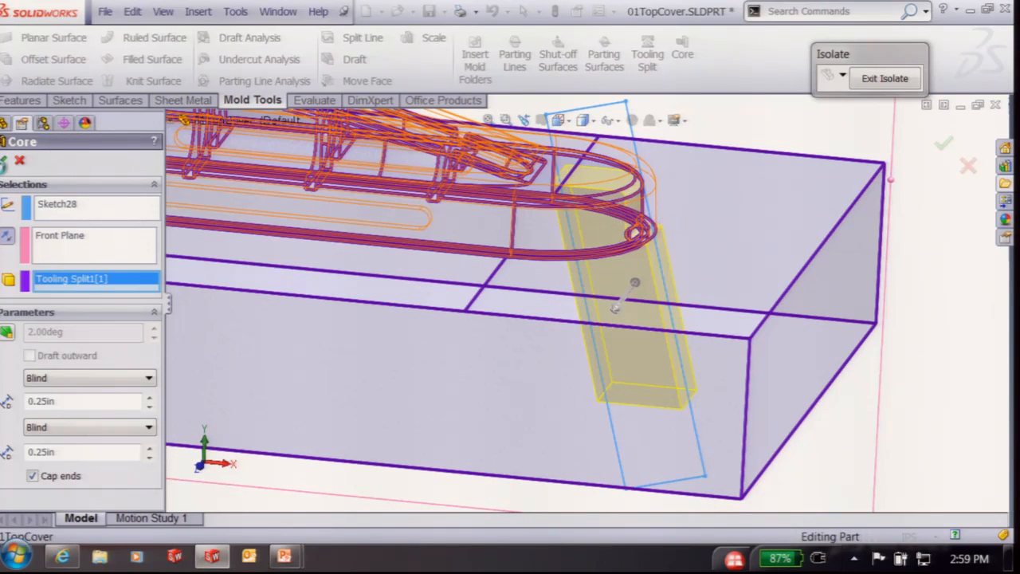
left_click(4, 162)
middle_click_drag(644, 457, 577, 305)
scroll(607, 446, "up", 1)
scroll(606, 464, "down", 4)
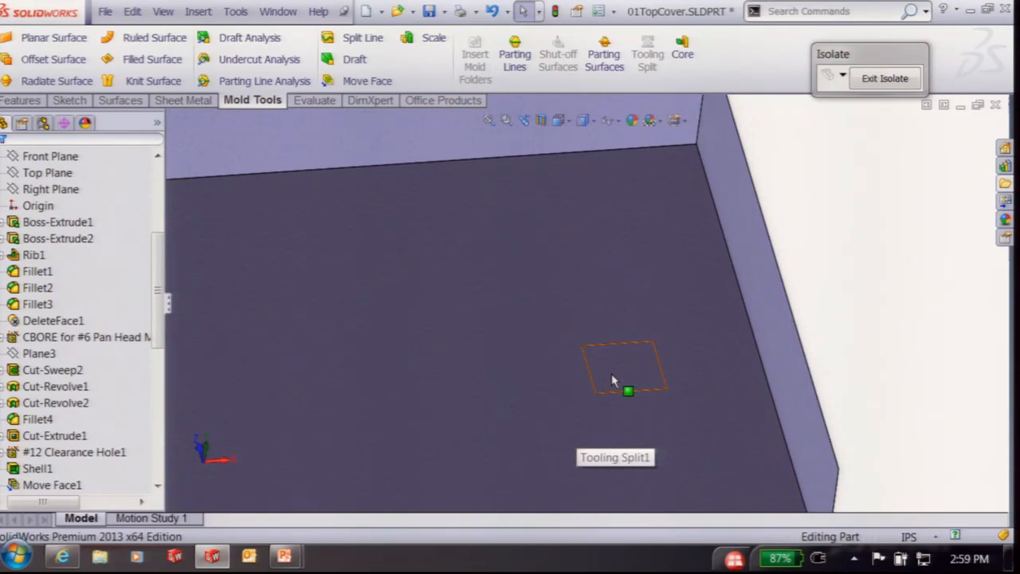
Move the lifter core's bottom face with a 1.50in offset
left_click(611, 375)
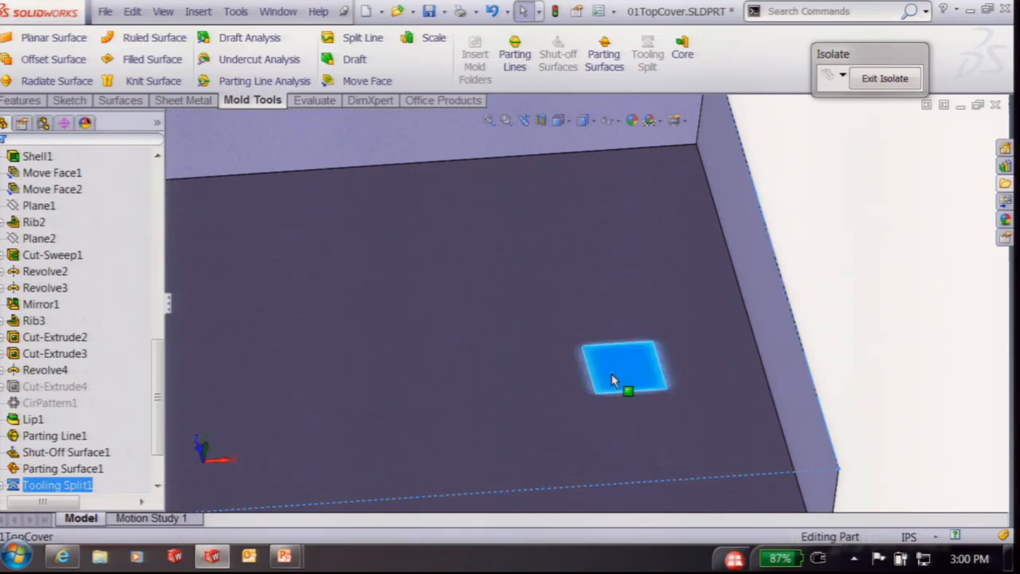
right_click(611, 375)
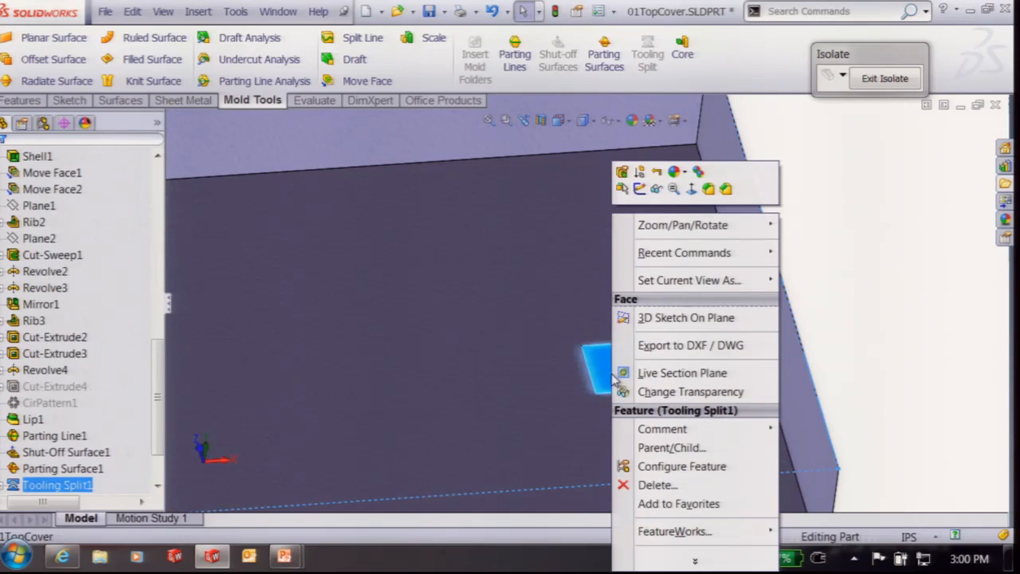
left_click(695, 559)
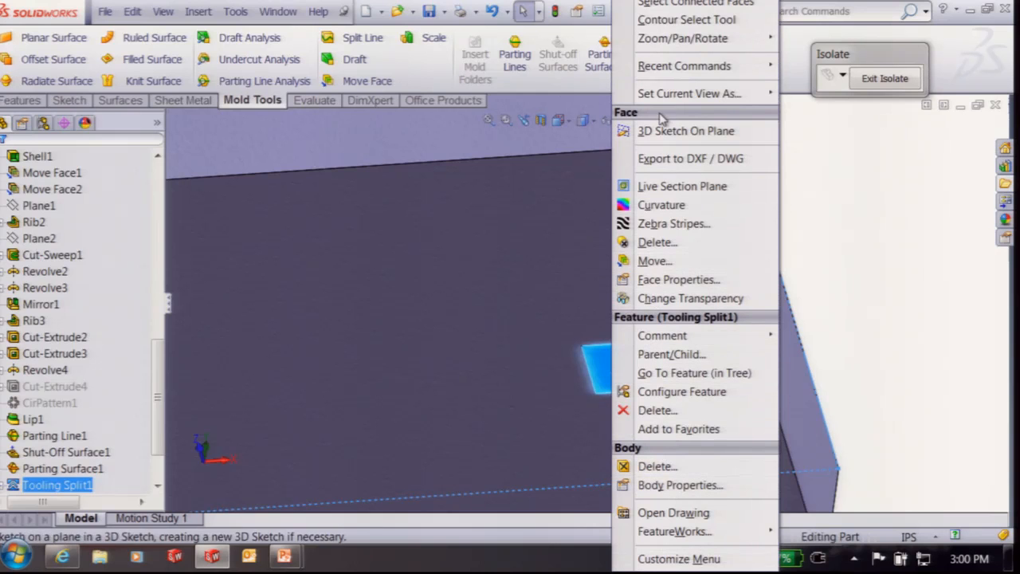
left_click(647, 262)
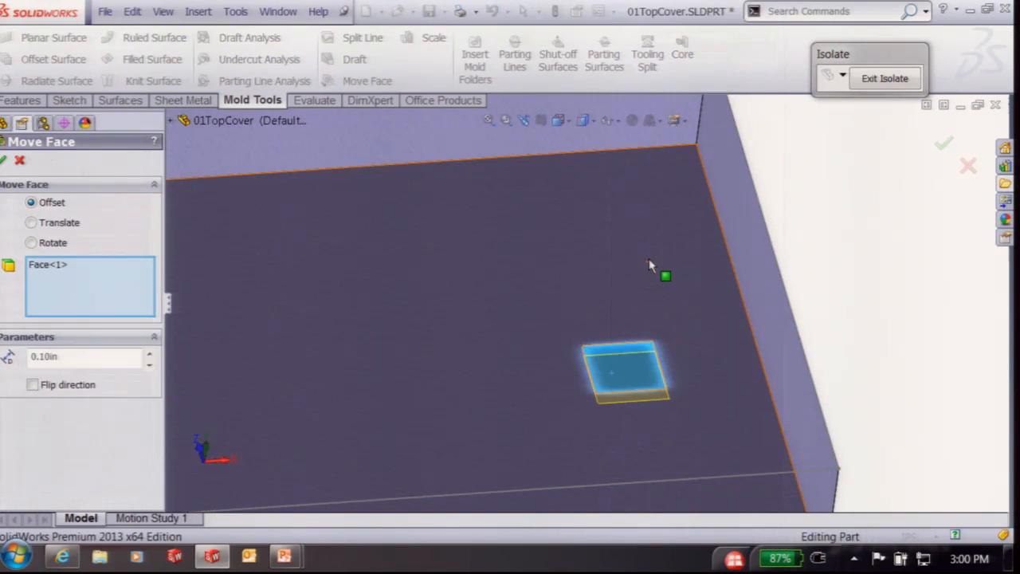
left_click(149, 353)
left_click(149, 353)
left_click(149, 353)
left_click(149, 353)
left_click(149, 352)
left_click(149, 352)
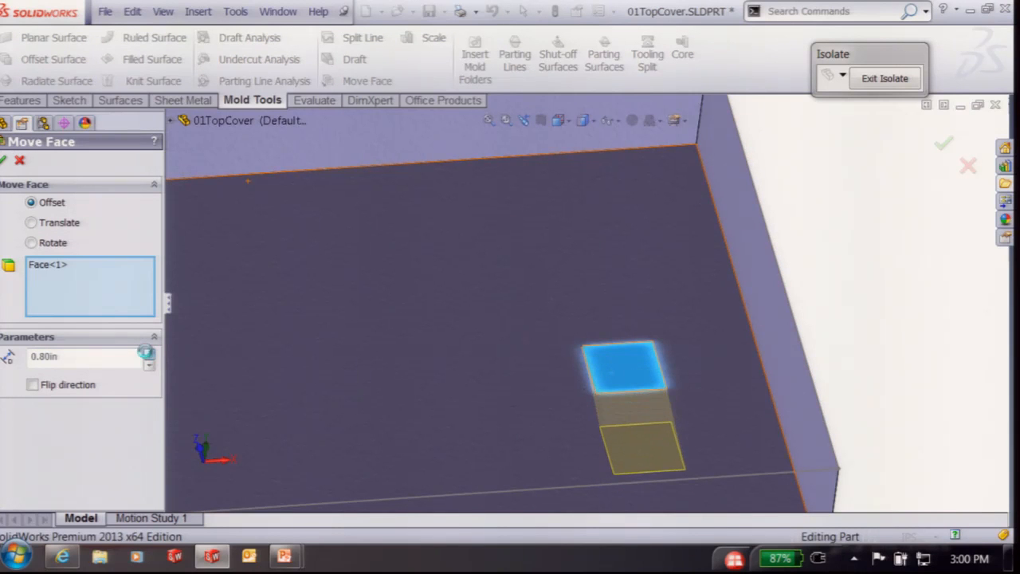
left_click(149, 352)
left_click(149, 352)
left_click(149, 353)
left_click(149, 353)
left_click(149, 353)
left_click(149, 353)
left_click(149, 353)
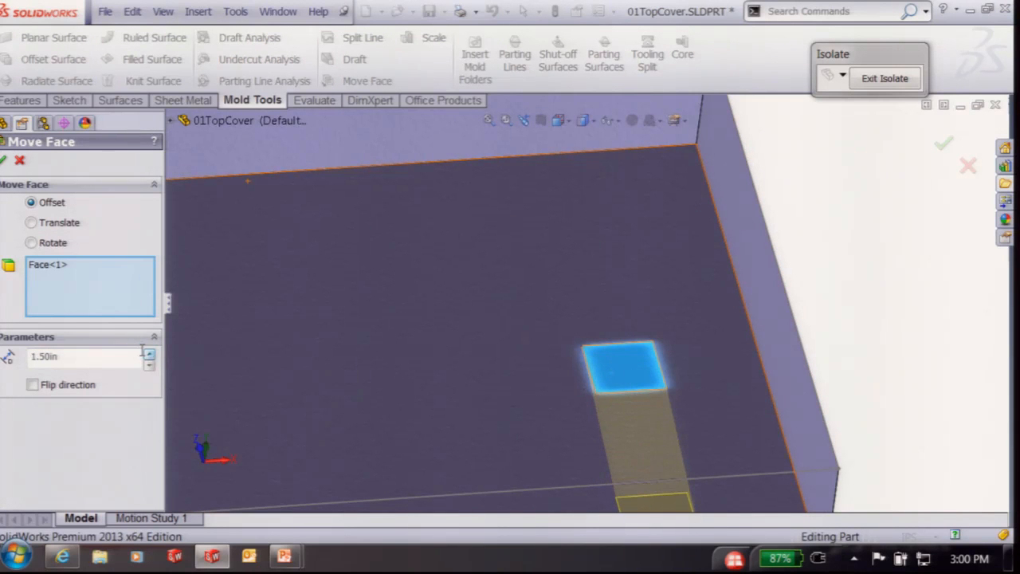
left_click(8, 159)
Inspect the lengthened lifter, then switch to the PowerPoint window
middle_click_drag(793, 321, 690, 426)
scroll(633, 200, "down", 1)
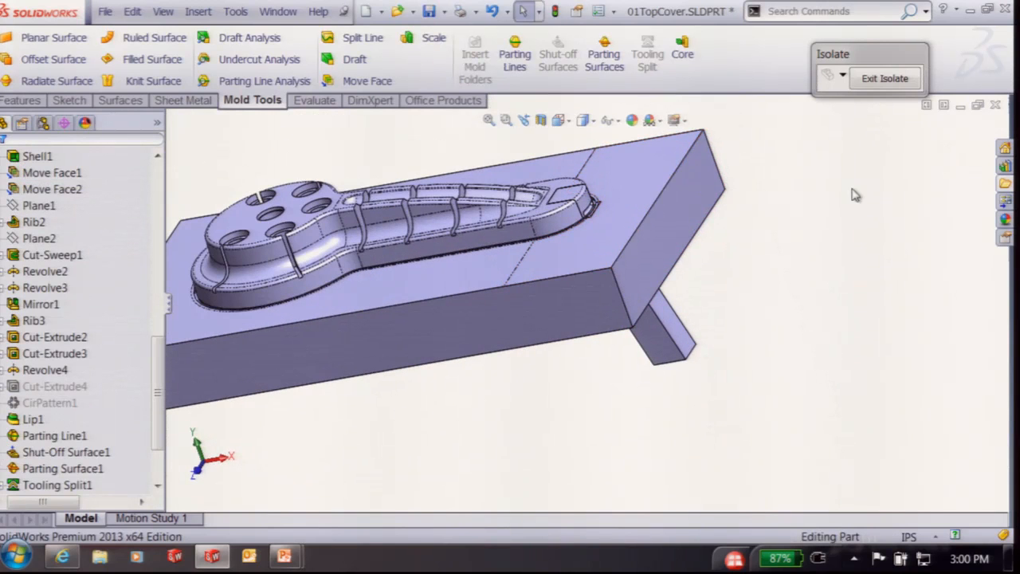
scroll(822, 238, "up", 2)
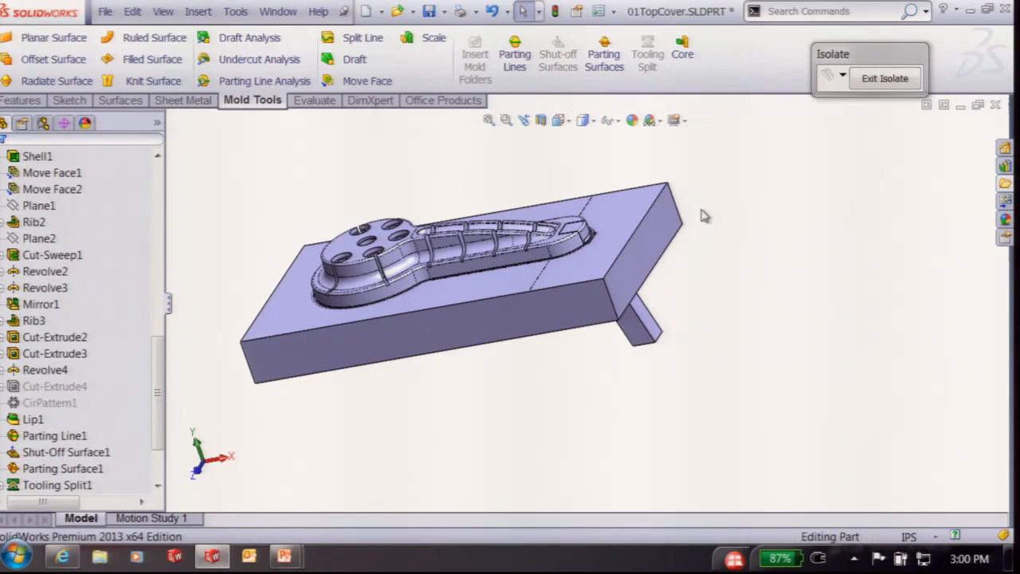
key("super+Tab")
key("super+Tab")
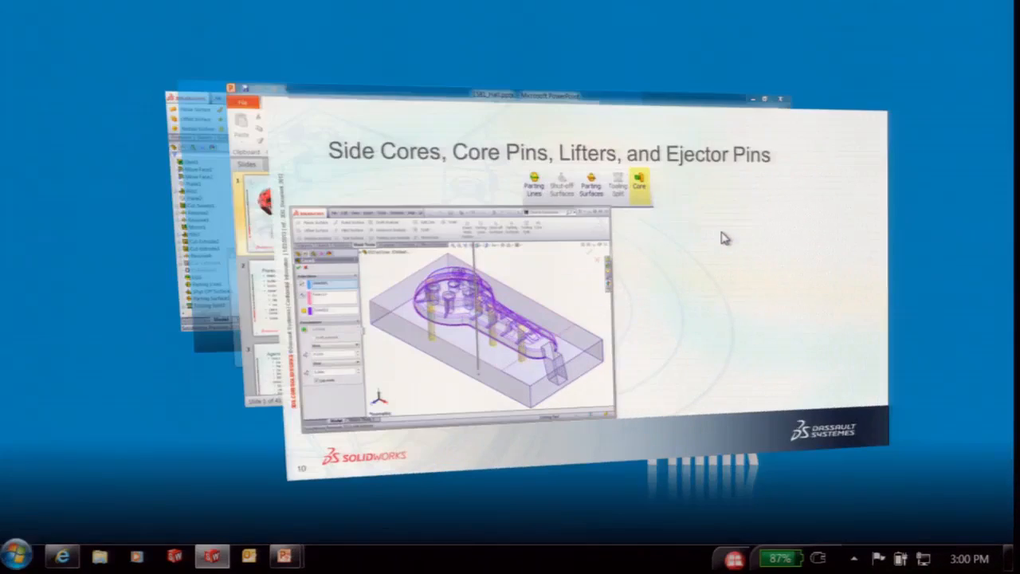
Advance the slide show to slide 11, 'Multi Body Part Explode'
key("Right")
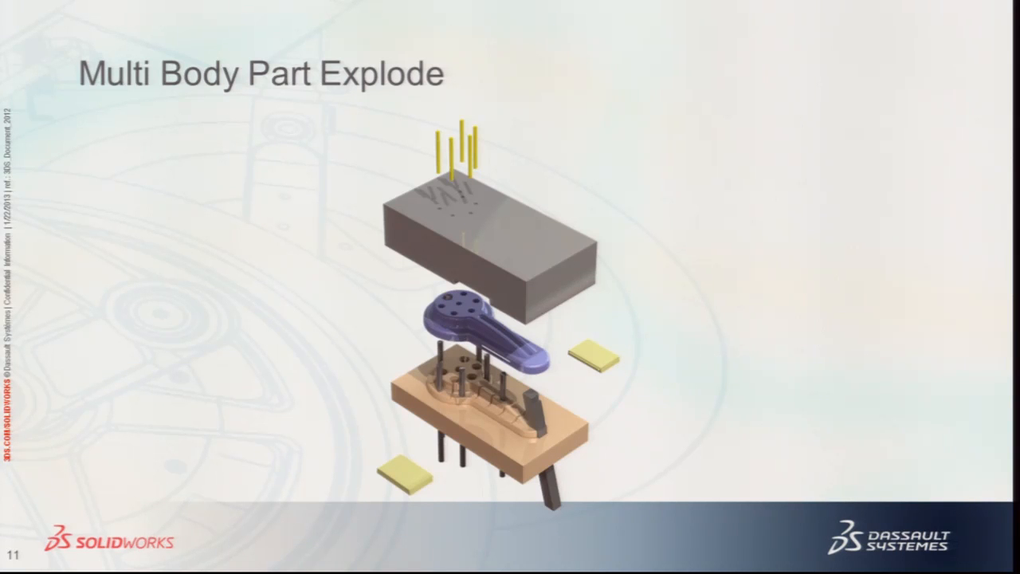
Back in SolidWorks, exit isolate to show all bodies and select the Default configuration
key("super+Tab")
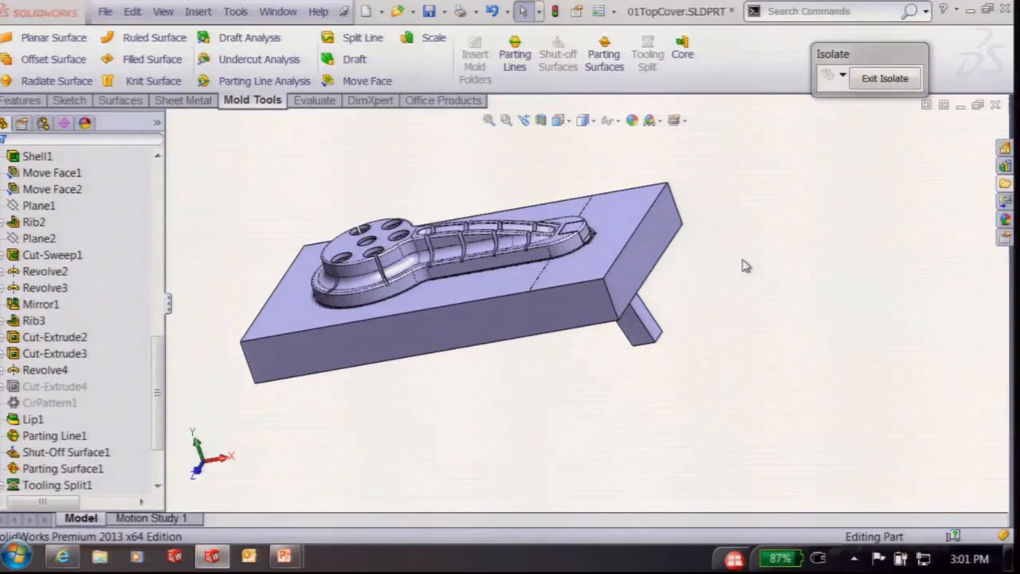
left_click(875, 81)
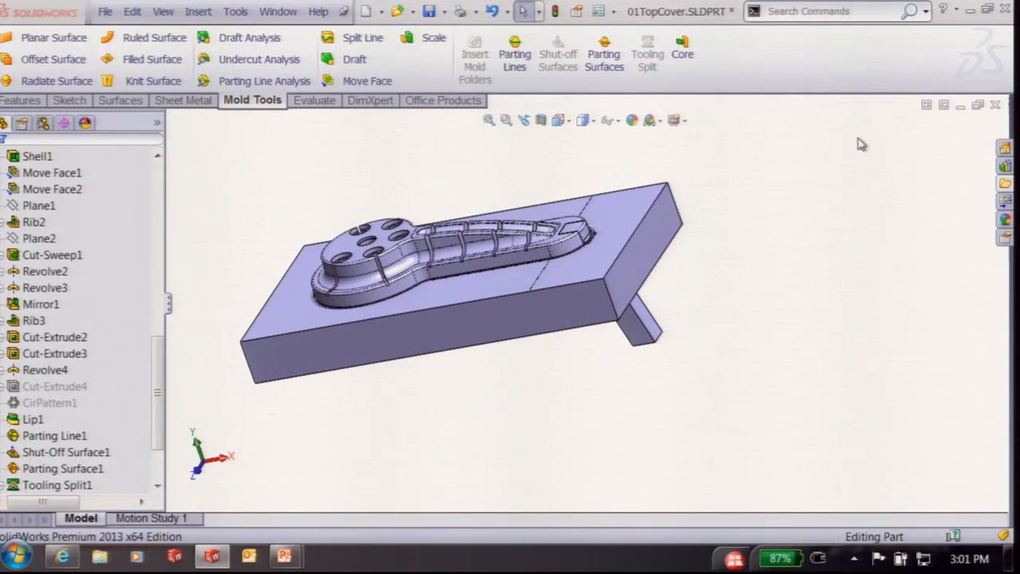
middle_click_drag(758, 279, 658, 264)
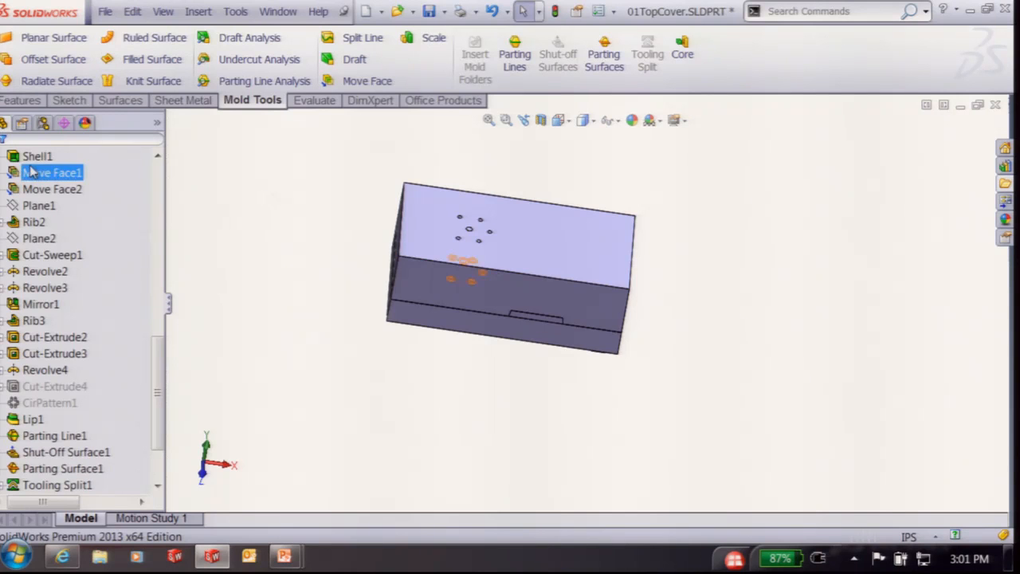
left_click(43, 124)
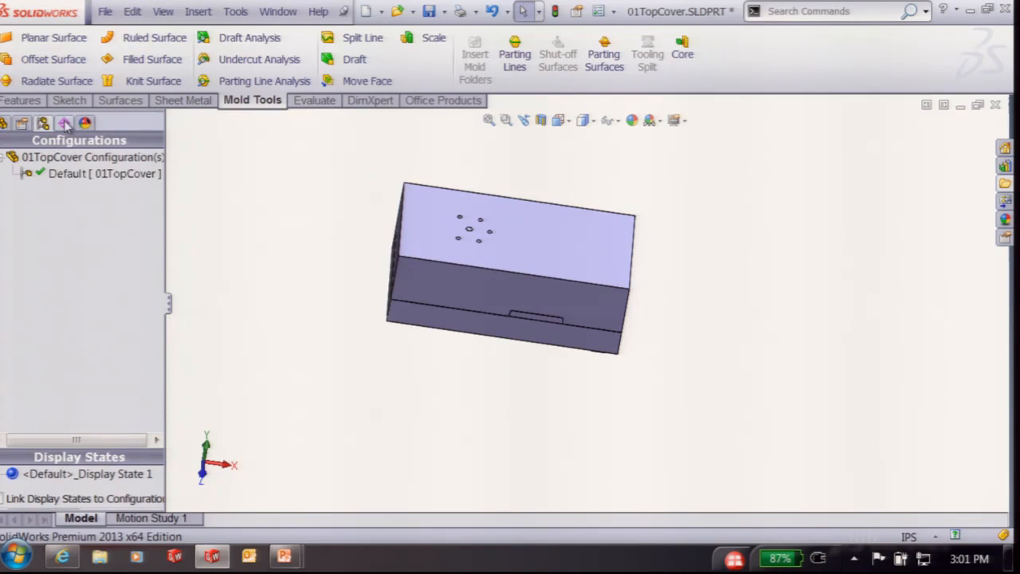
left_click(116, 179)
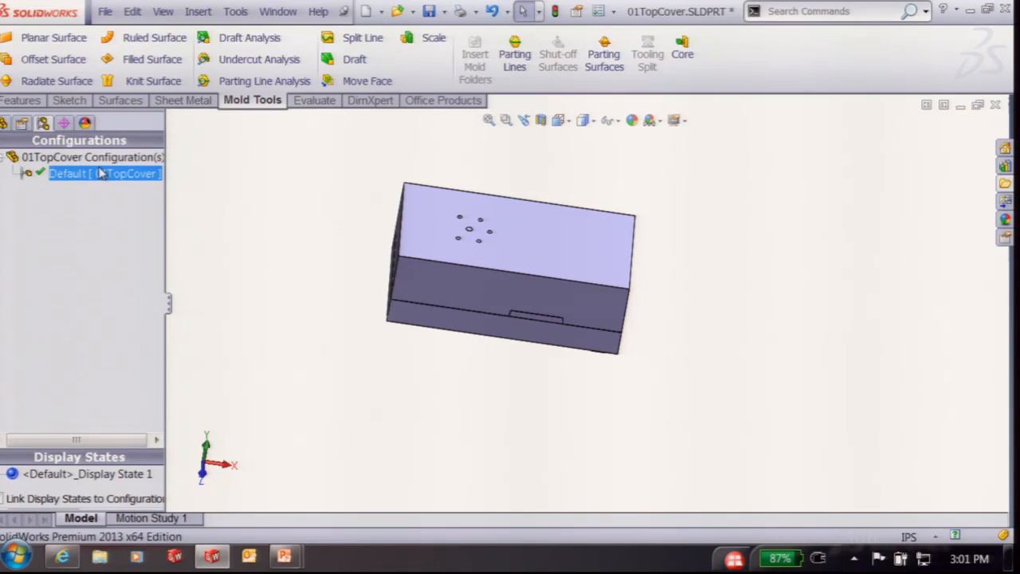
Create a new exploded view on the Default configuration
right_click(101, 173)
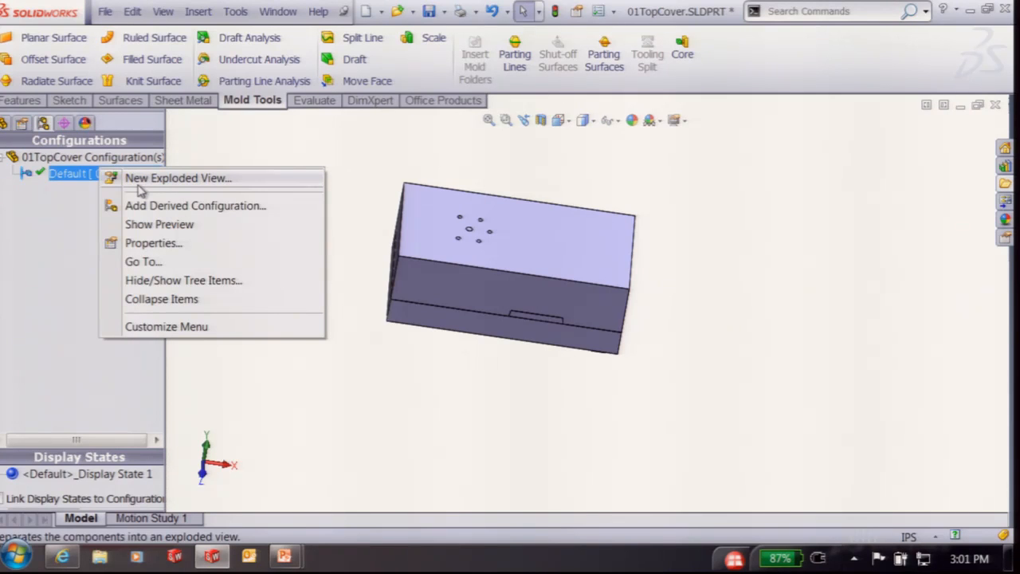
left_click(162, 180)
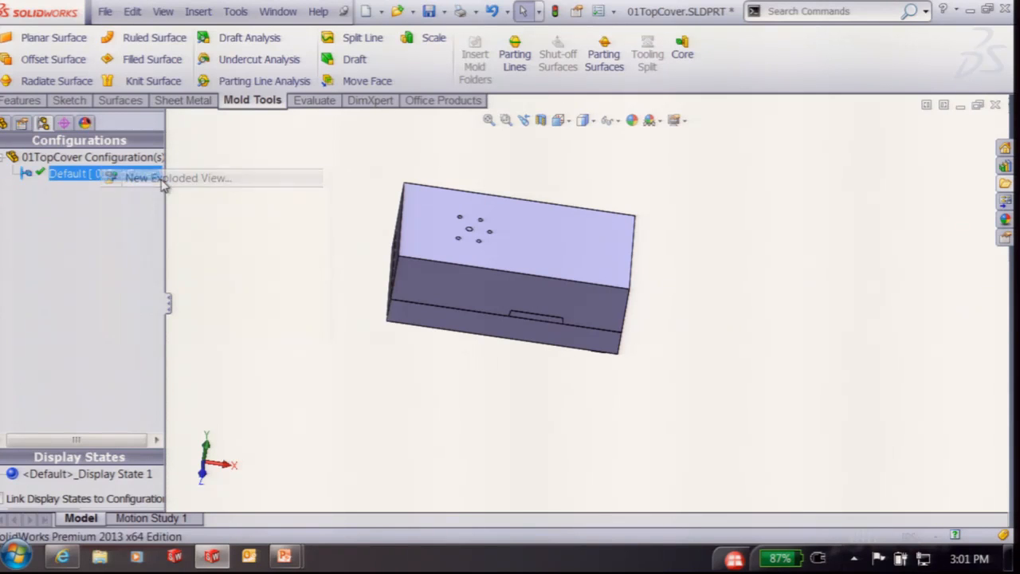
middle_click_drag(262, 303, 116, 253)
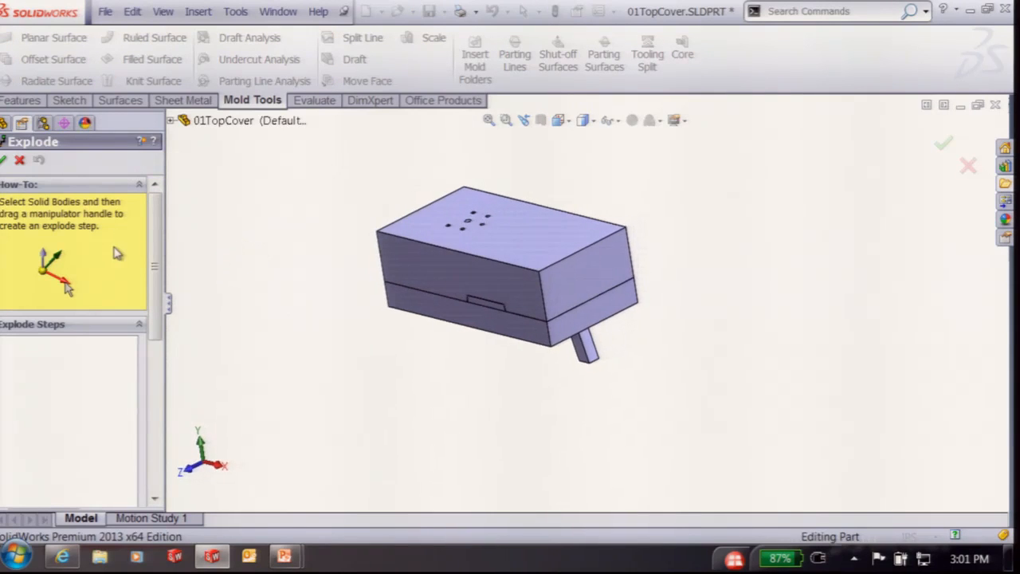
scroll(148, 229, "down", 5)
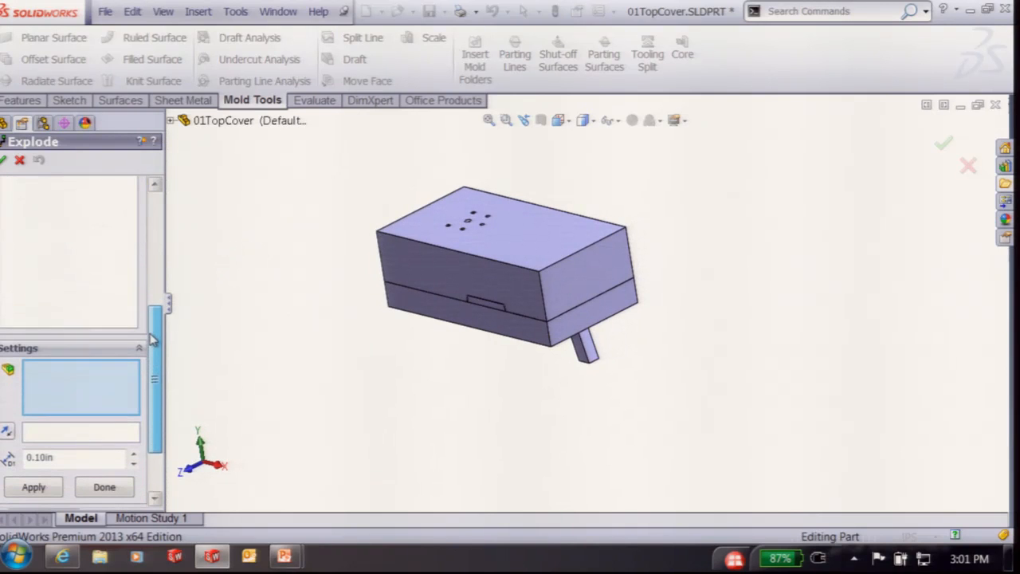
middle_click_drag(319, 369, 389, 341)
Select the top cover, core pins Core3[1]–Core3[7], Core1[2] and Core2[2] for exploding
left_click(515, 224)
scroll(492, 246, "down", 7)
left_click(504, 280)
left_click(478, 253)
left_click(490, 204)
left_click(414, 176)
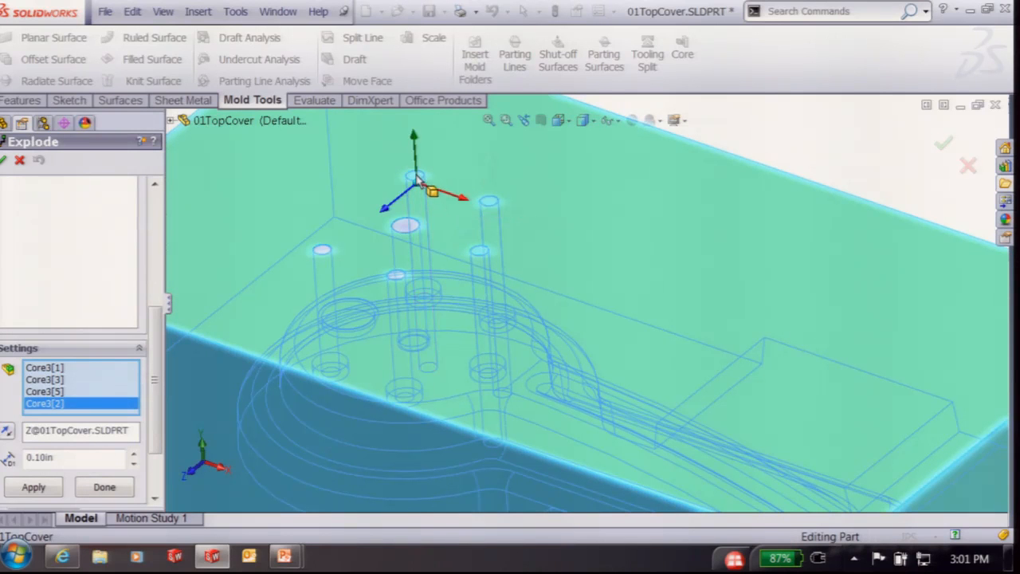
left_click(411, 225)
left_click(325, 249)
left_click(406, 280)
scroll(487, 364, "up", 4)
scroll(563, 405, "down", 2)
left_click(550, 421)
middle_click_drag(550, 422, 845, 236)
left_click(867, 262)
middle_click_drag(481, 215, 555, 285)
scroll(545, 264, "up", 4)
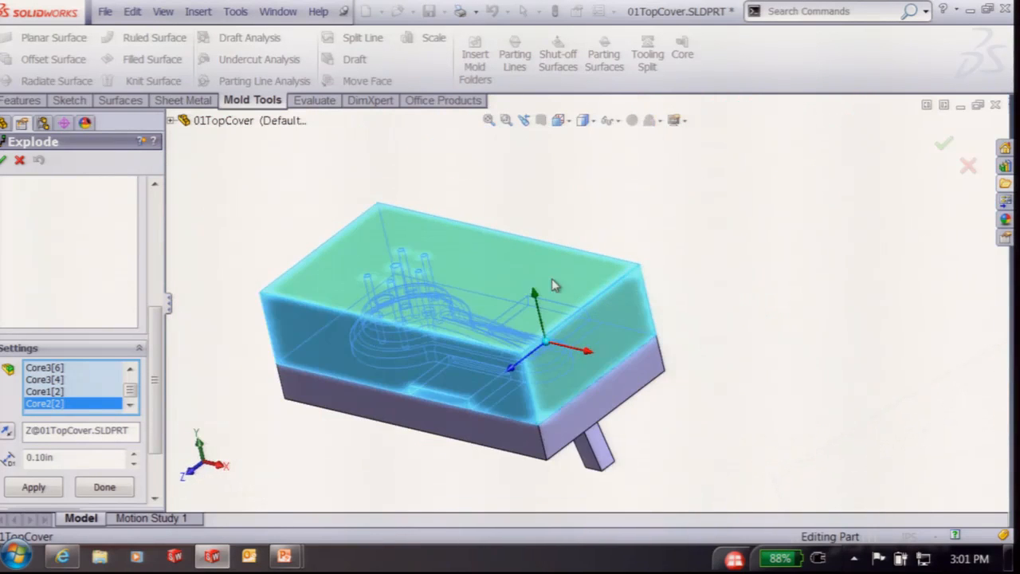
middle_click_drag(340, 219, 373, 223)
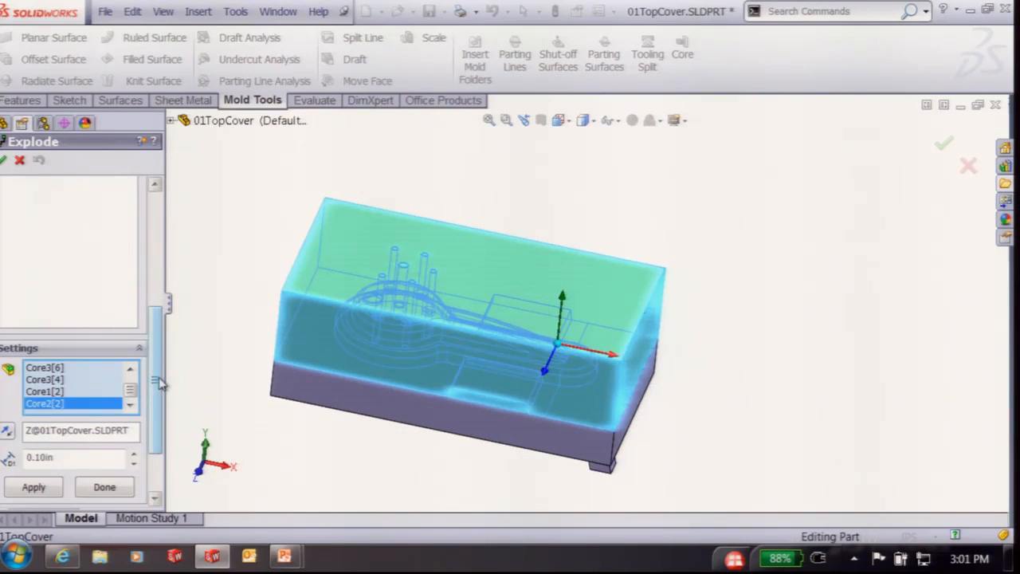
scroll(141, 431, "down", 3)
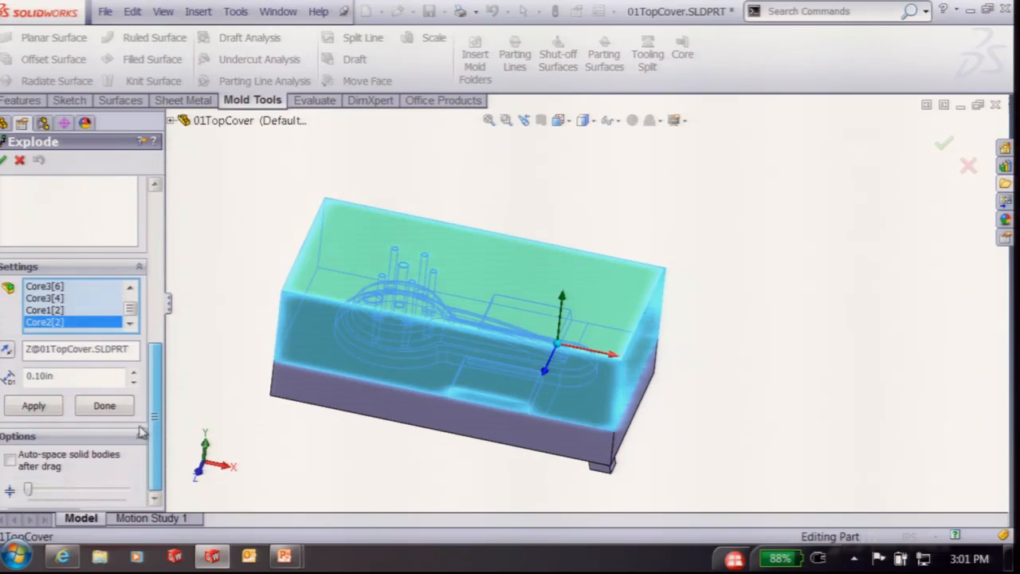
Turn on Auto-space solid bodies after drag and lift the upper plate about 6.2in
left_click(12, 460)
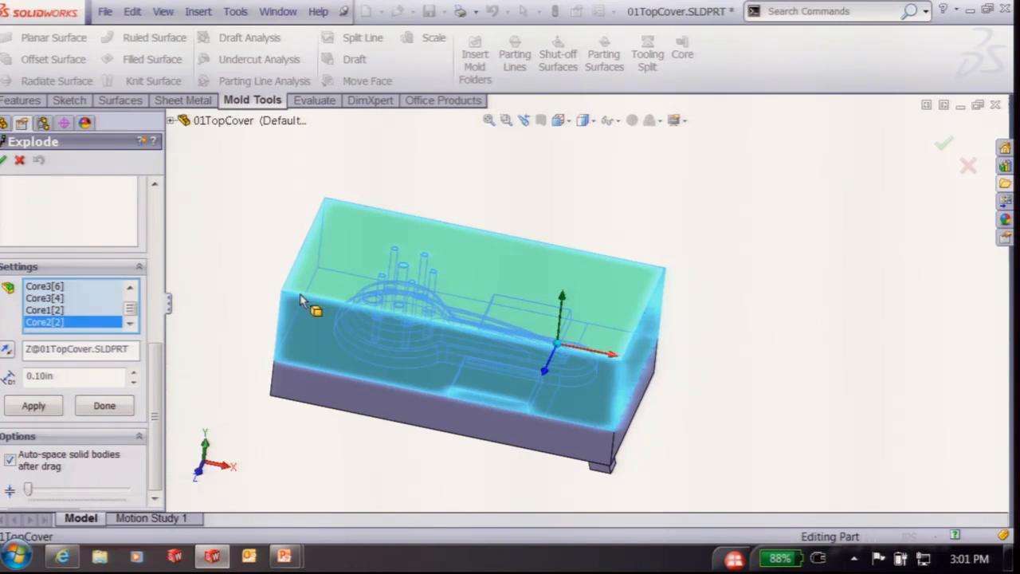
scroll(300, 296, "up", 3)
middle_click_drag(273, 325, 264, 314)
left_click_drag(571, 281, 567, 155)
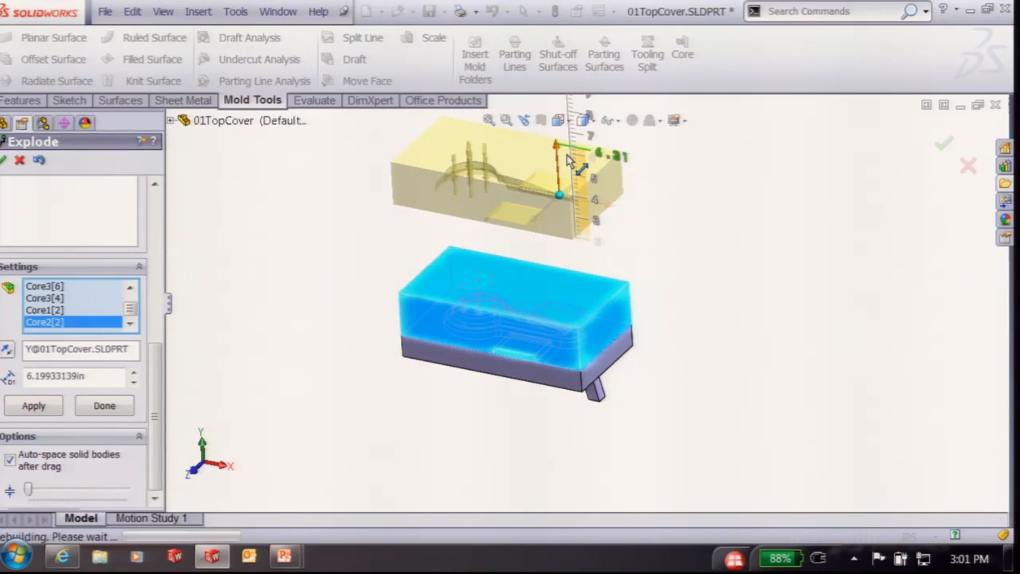
left_click(532, 184)
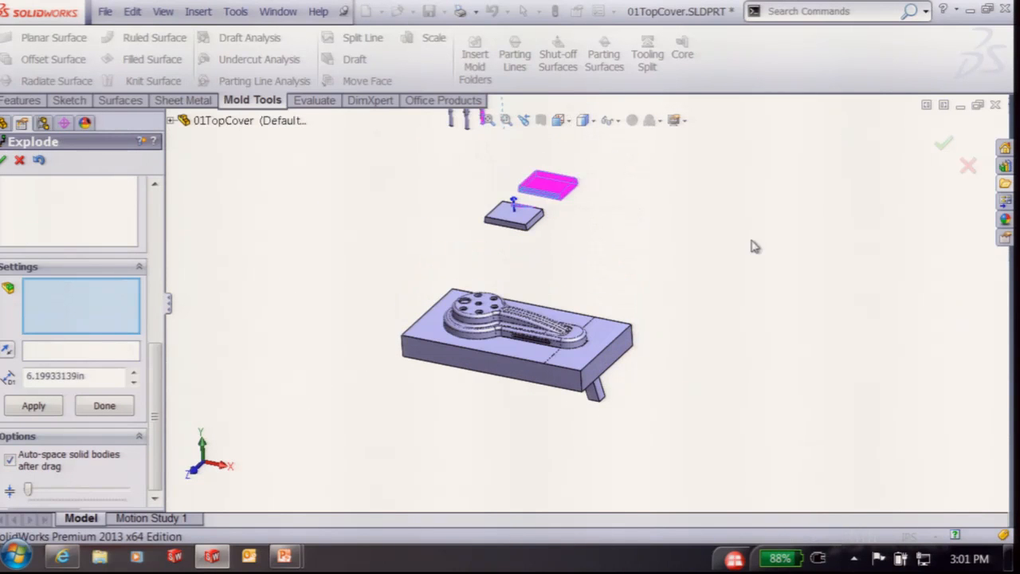
Clear the body selection and commit the current explode step
scroll(755, 246, "up", 4)
scroll(455, 276, "down", 3)
scroll(712, 168, "up", 3)
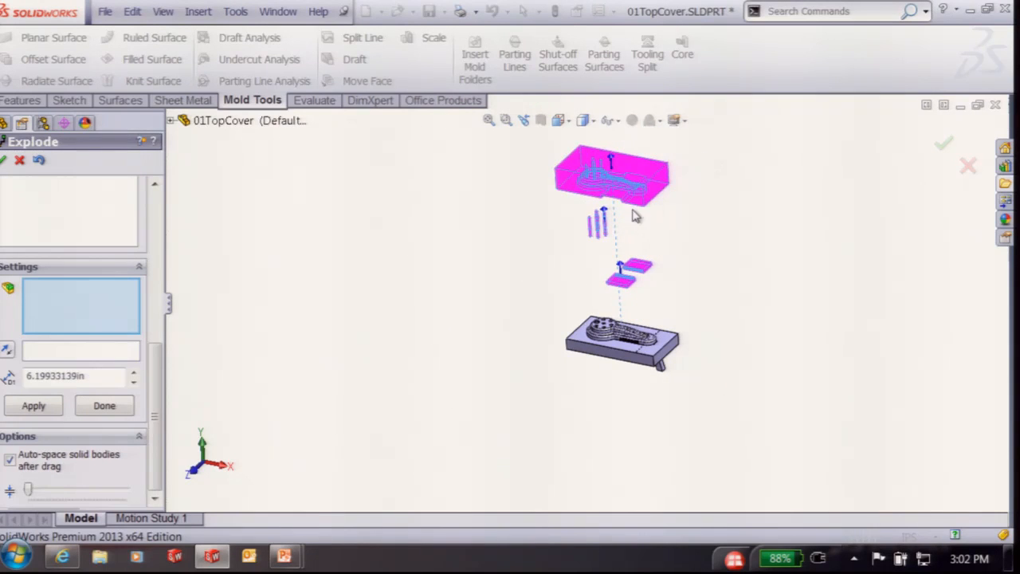
left_click(803, 182)
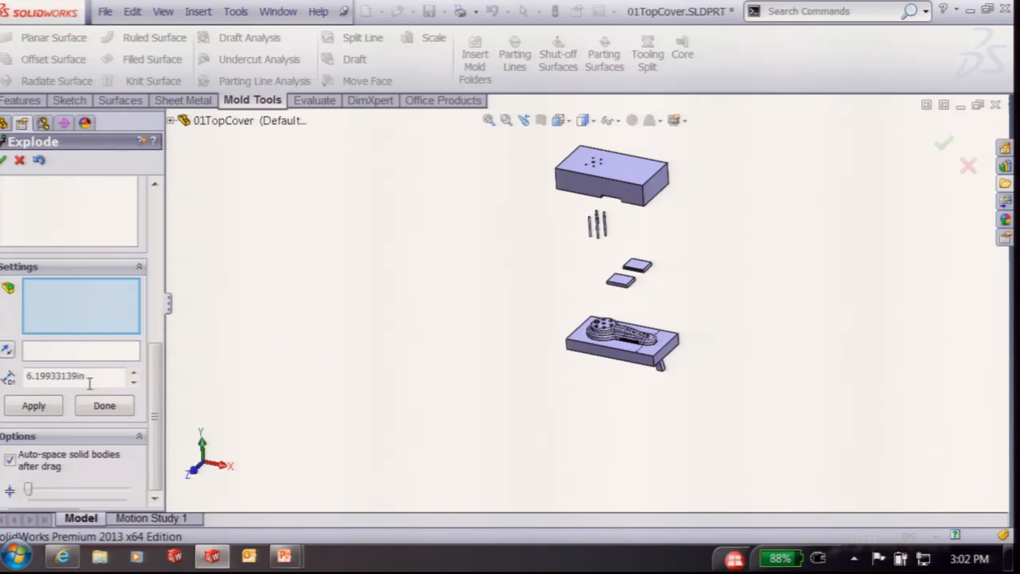
left_click(105, 405)
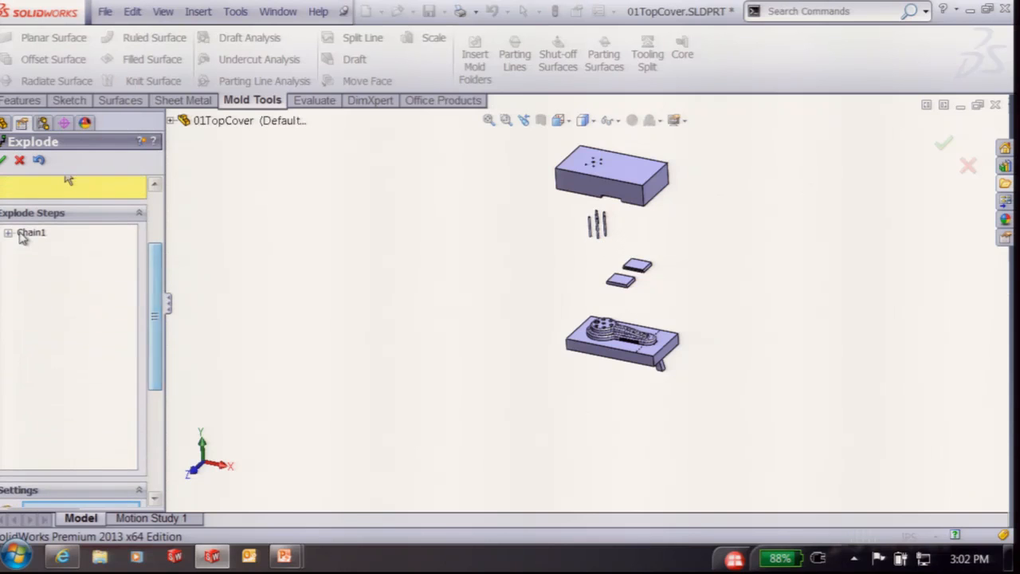
Edit Chain1 to raise the core pins above the plate and separate the two inserts
left_click(20, 233)
left_click_drag(605, 209, 610, 116)
scroll(682, 217, "up", 2)
scroll(673, 204, "down", 2)
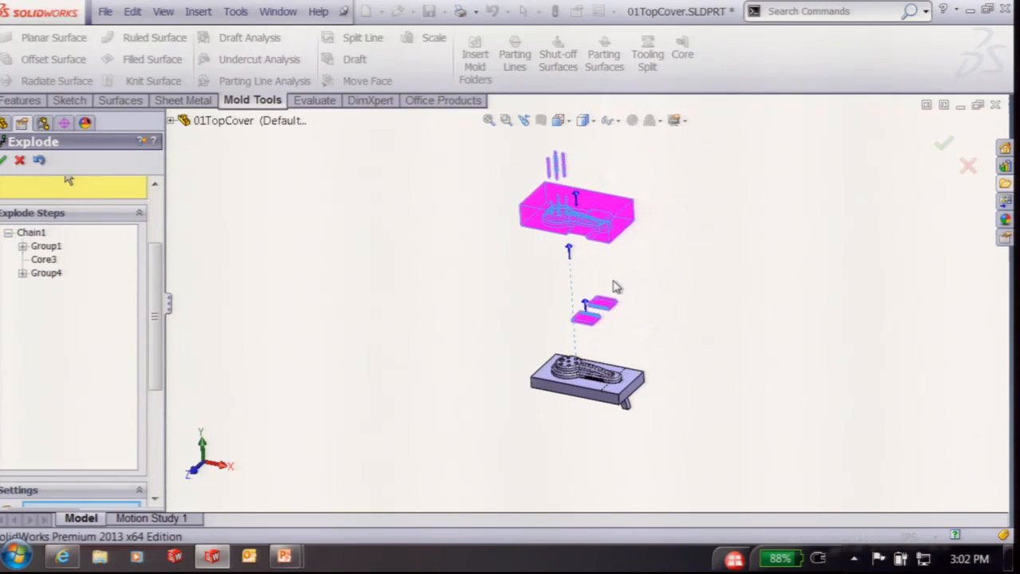
left_click_drag(586, 305, 587, 269)
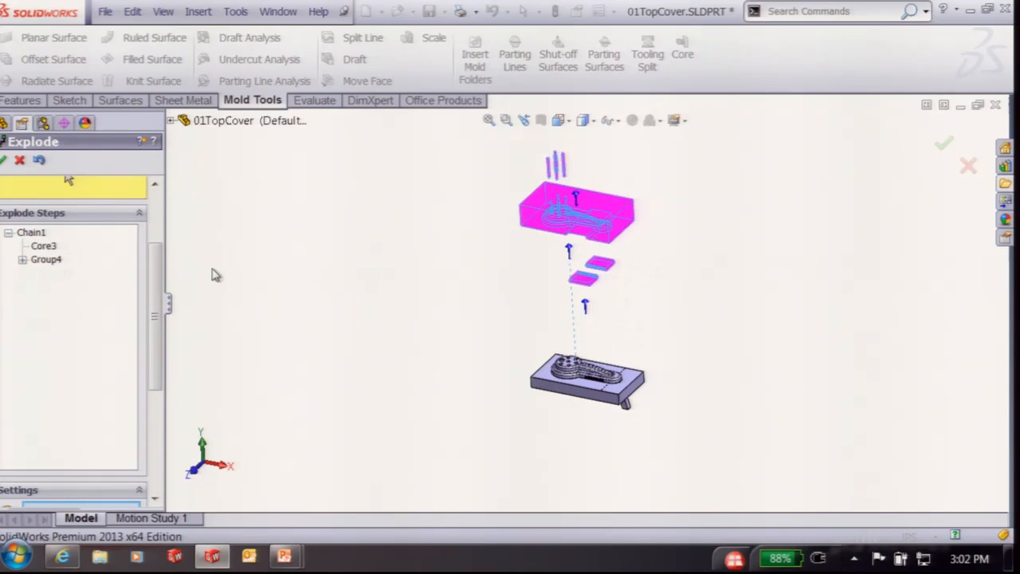
scroll(151, 257, "down", 2)
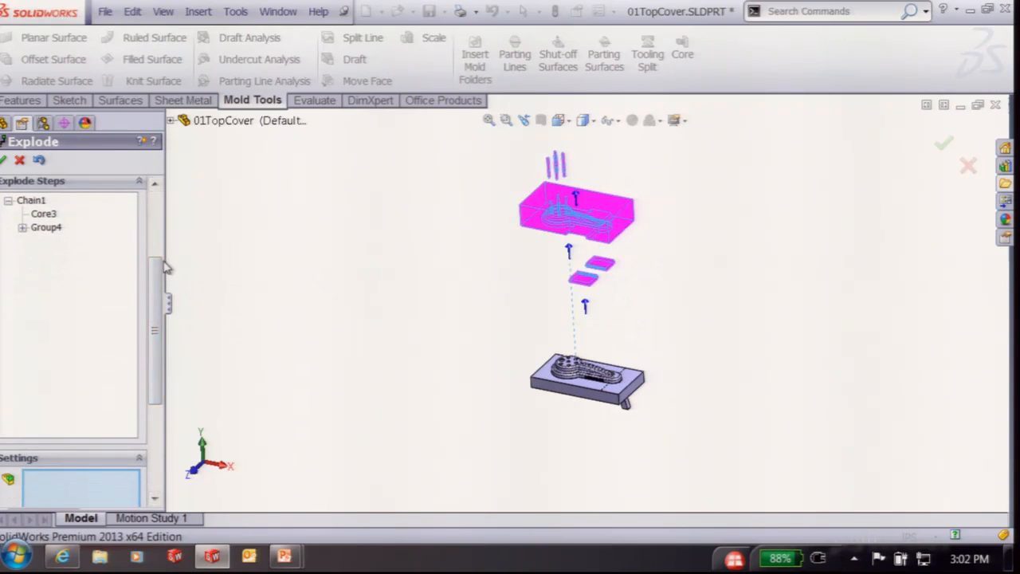
scroll(166, 267, "down", 3)
left_click(33, 405)
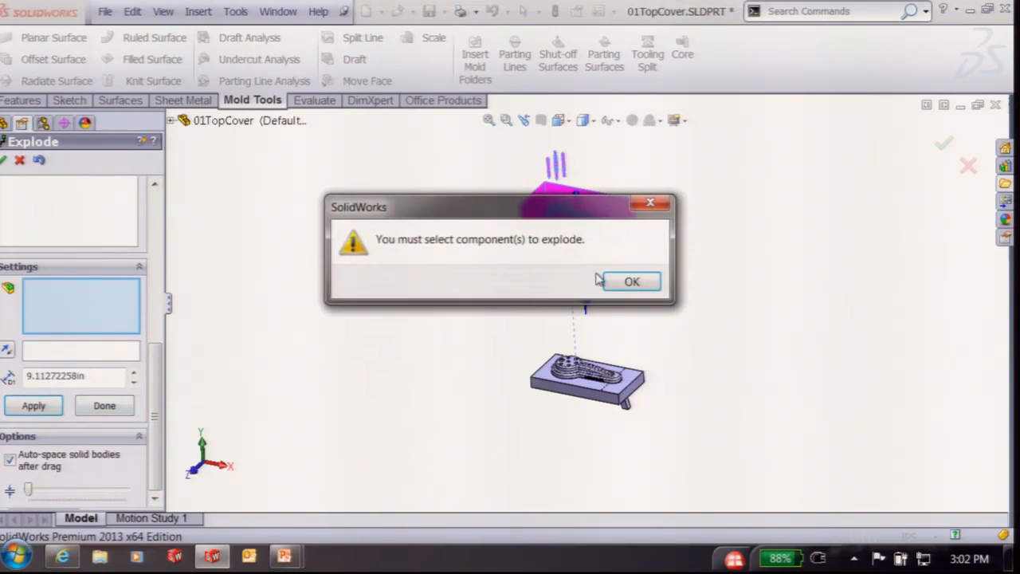
left_click(632, 282)
Lift the moulded part body about 3in off the core
scroll(717, 446, "down", 3)
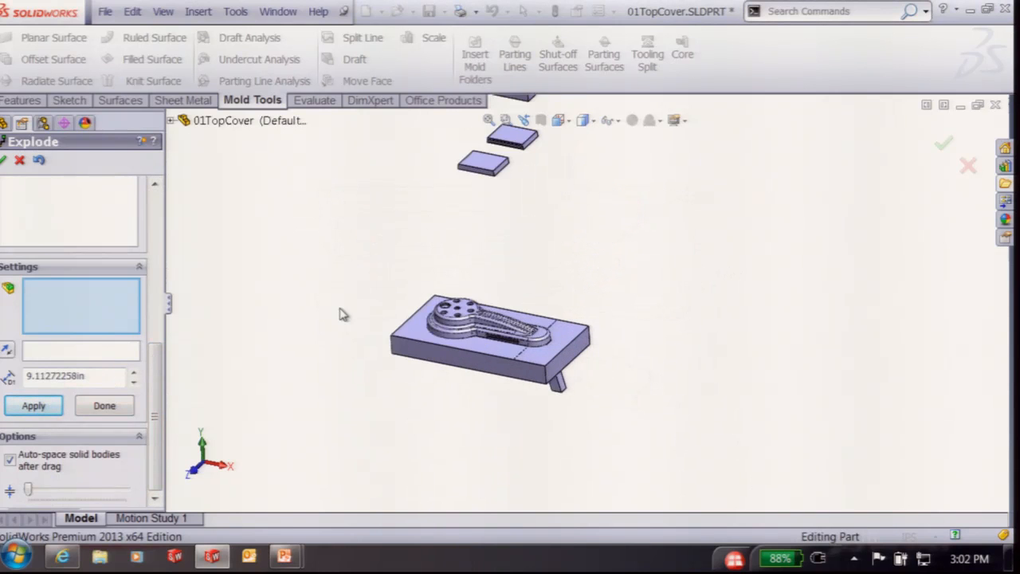
scroll(472, 351, "down", 4)
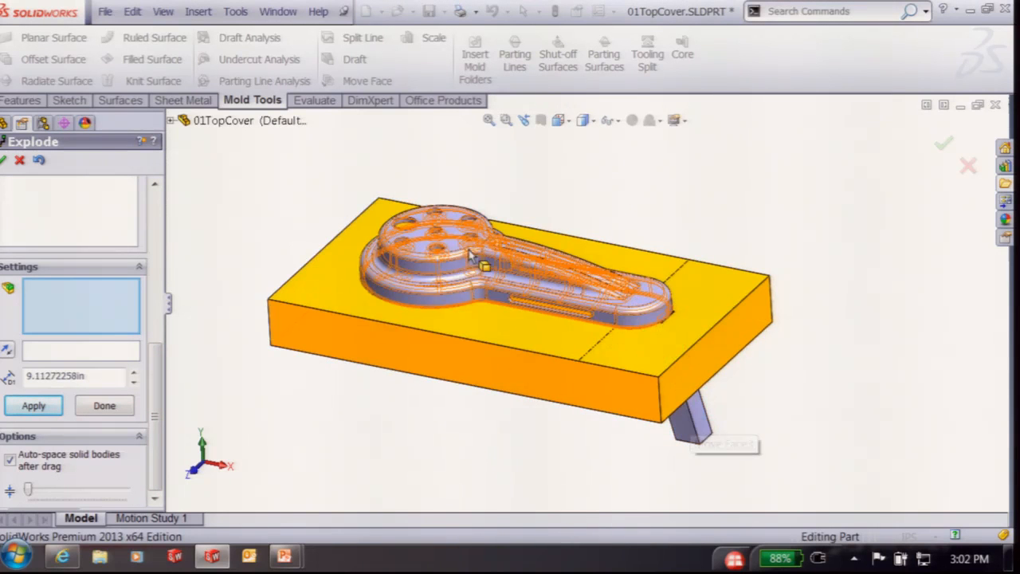
left_click(483, 243)
left_click_drag(592, 213, 582, 170)
left_click_drag(590, 217, 616, 176)
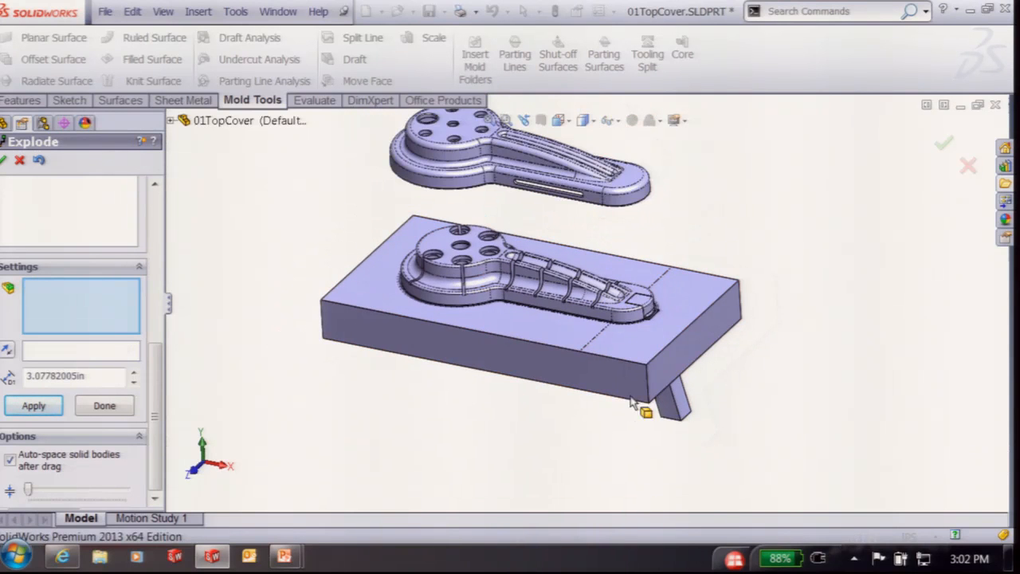
Slide the lifter out along its angled edge and finish the exploded view
left_click(671, 408)
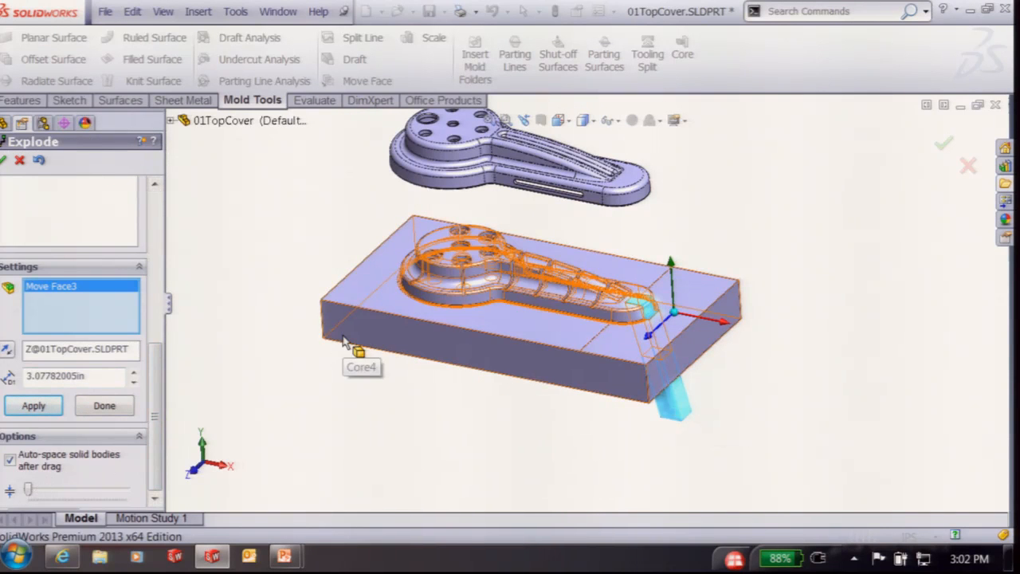
left_click(63, 352)
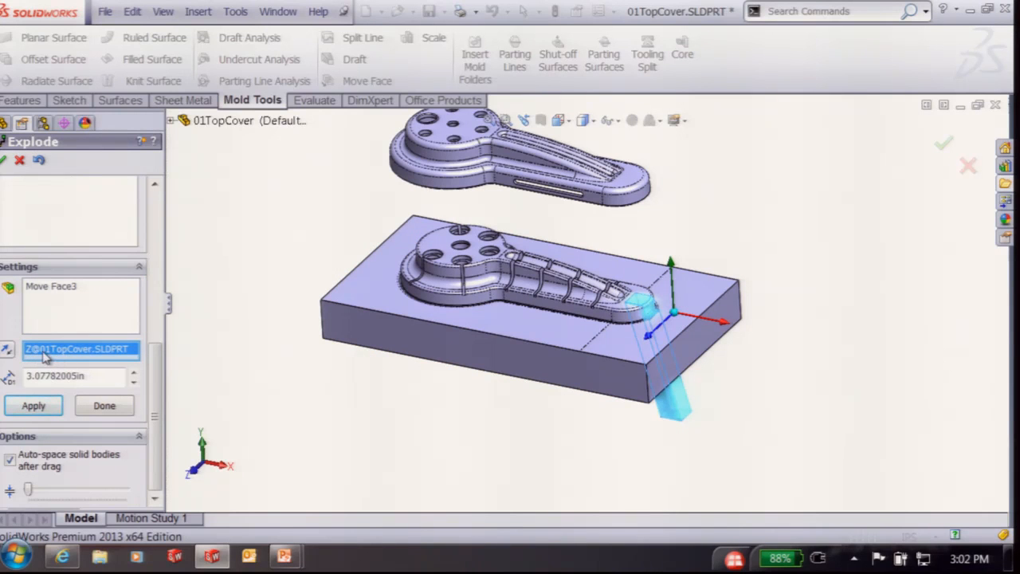
left_click(683, 418)
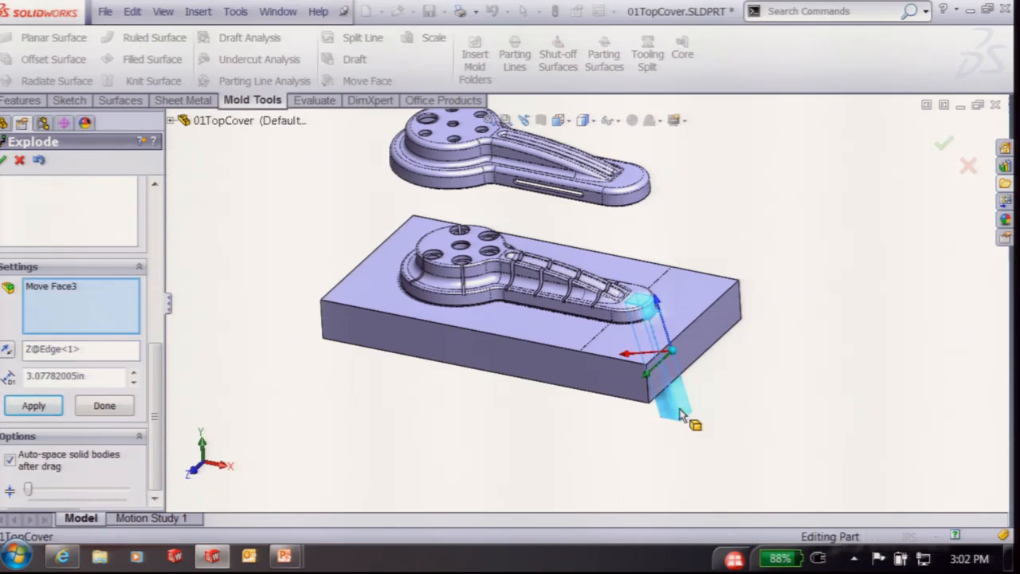
left_click_drag(659, 309, 721, 191)
key("f")
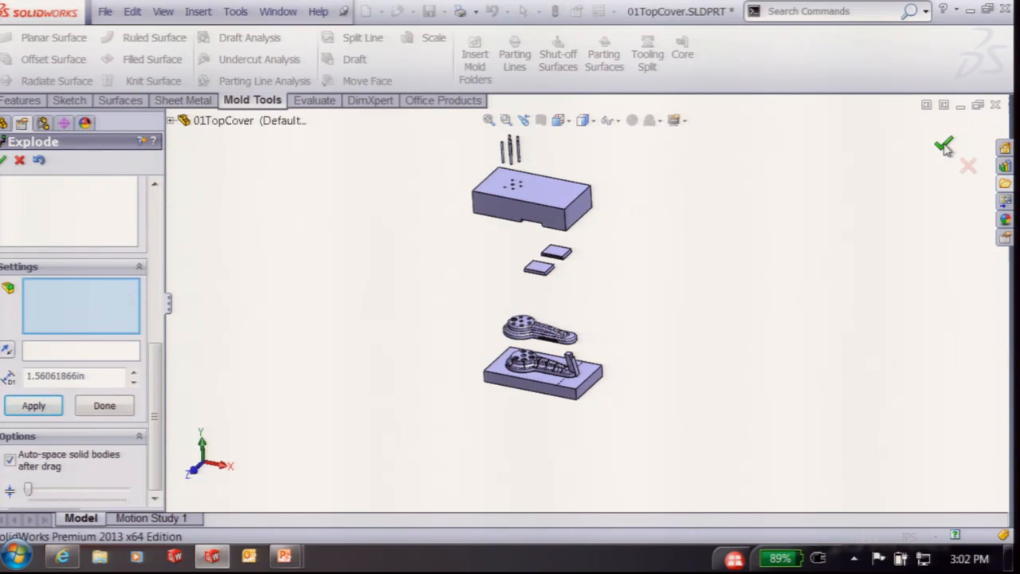
left_click(943, 146)
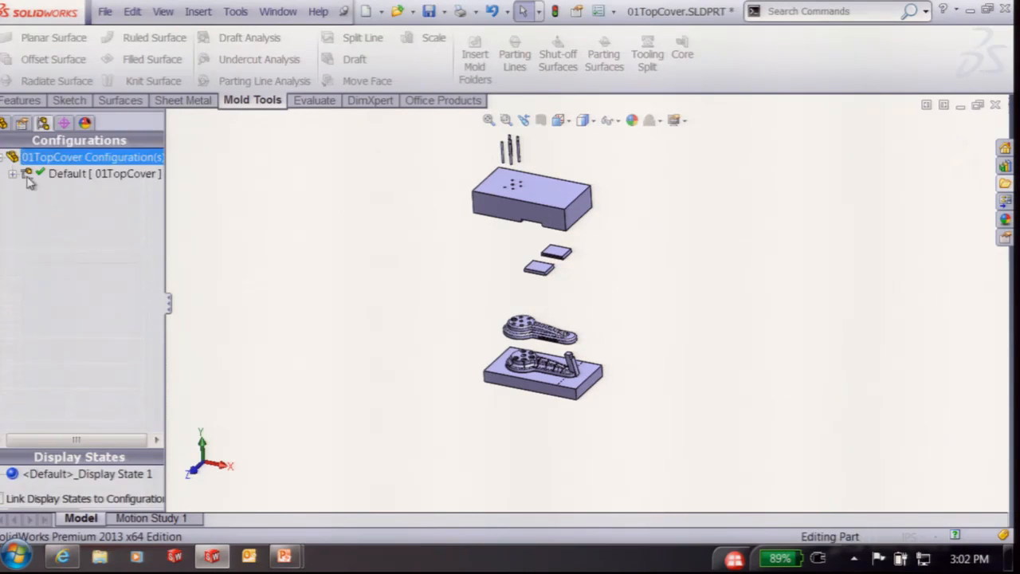
Collapse ExplView1 under the Default configuration and force a full rebuild with Ctrl+Q
left_click(11, 172)
right_click(70, 192)
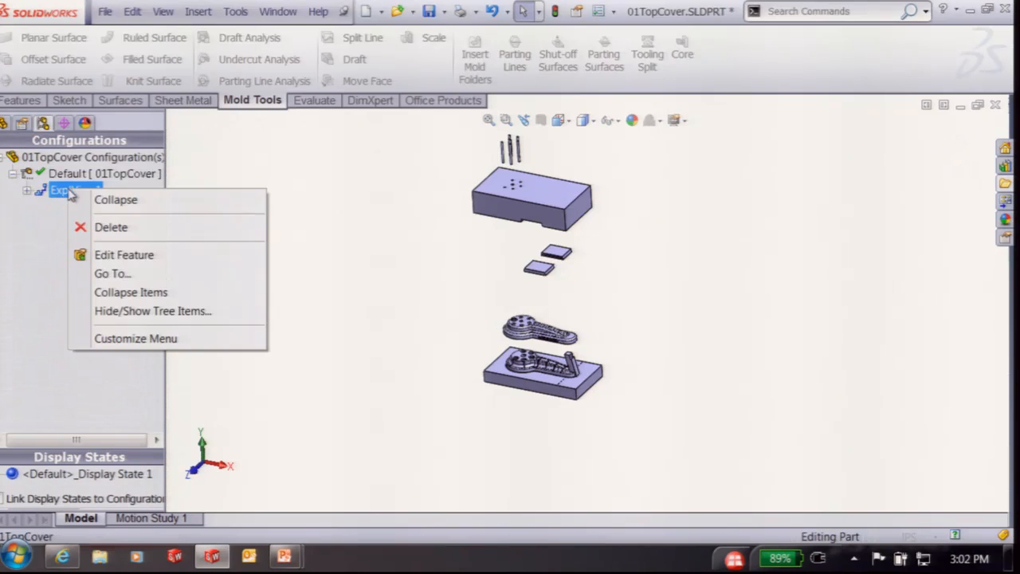
left_click(128, 200)
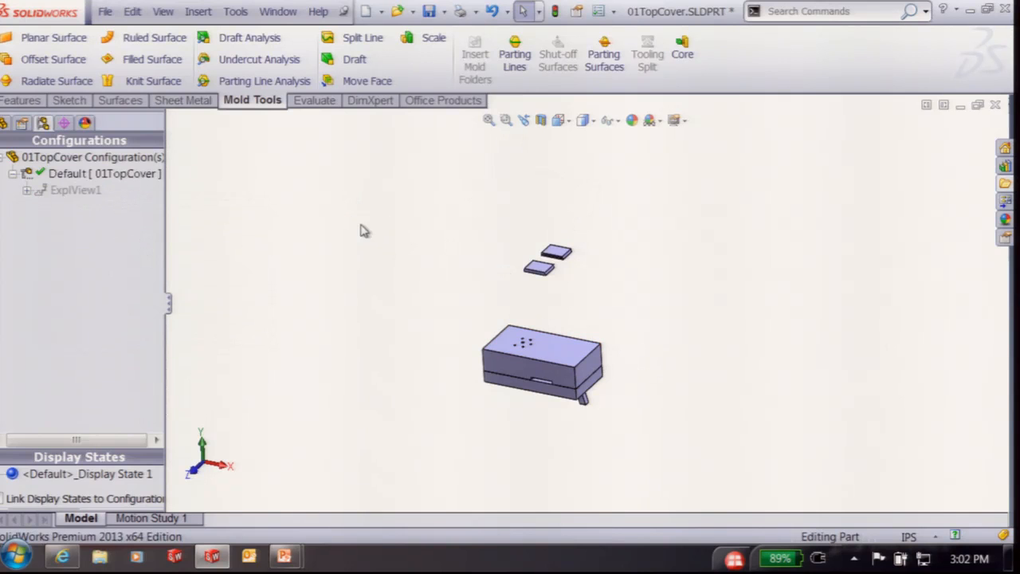
key("ctrl+q")
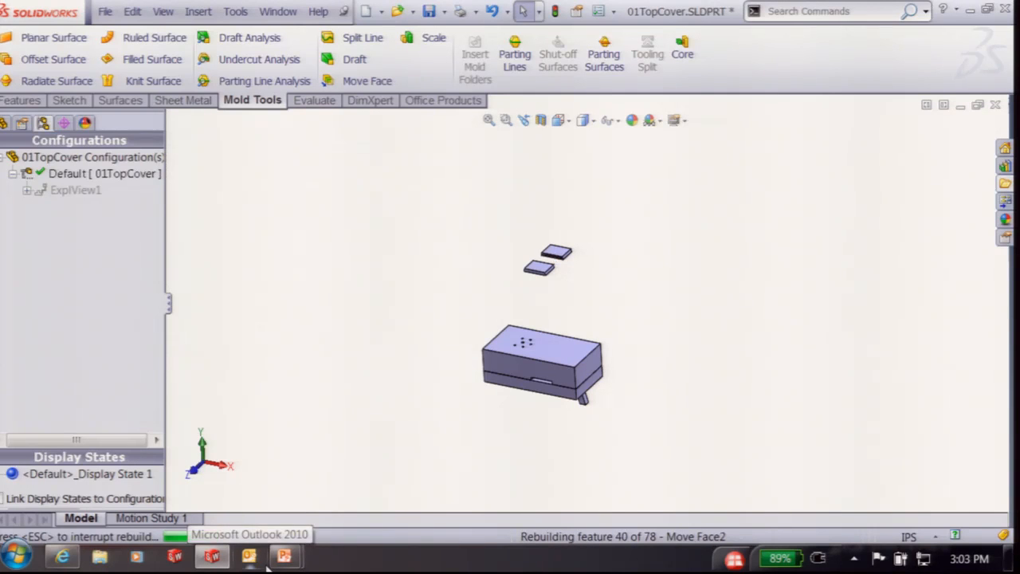
Bring the PowerPoint slide show back and advance toward the Parting Surface slide
mouse_move(285, 556)
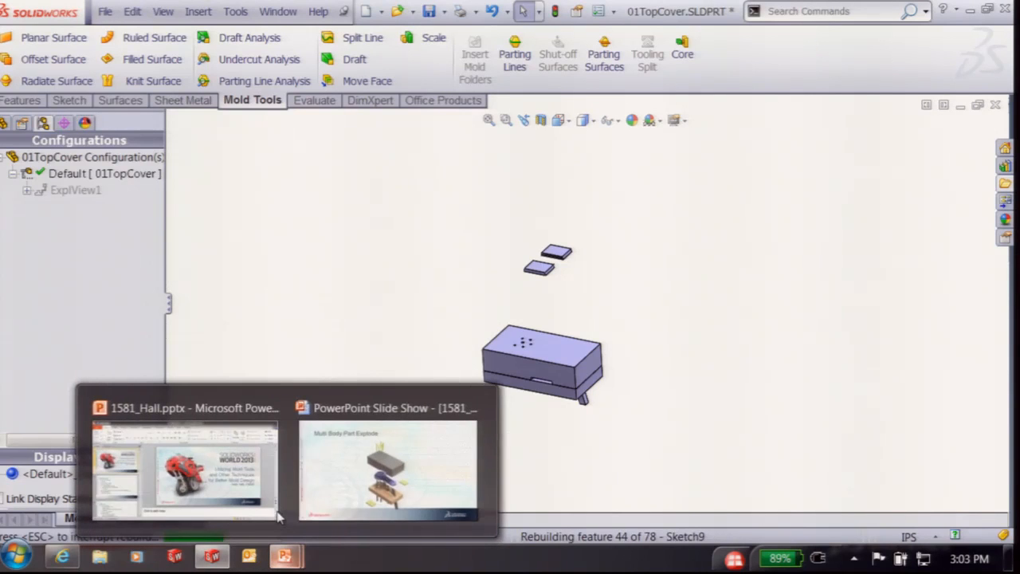
left_click(338, 490)
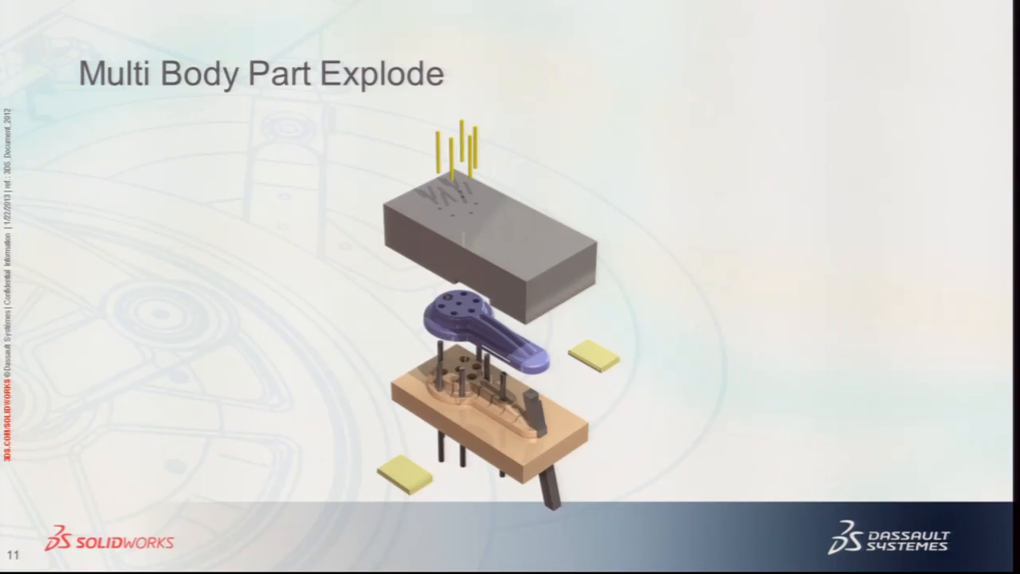
key("Right")
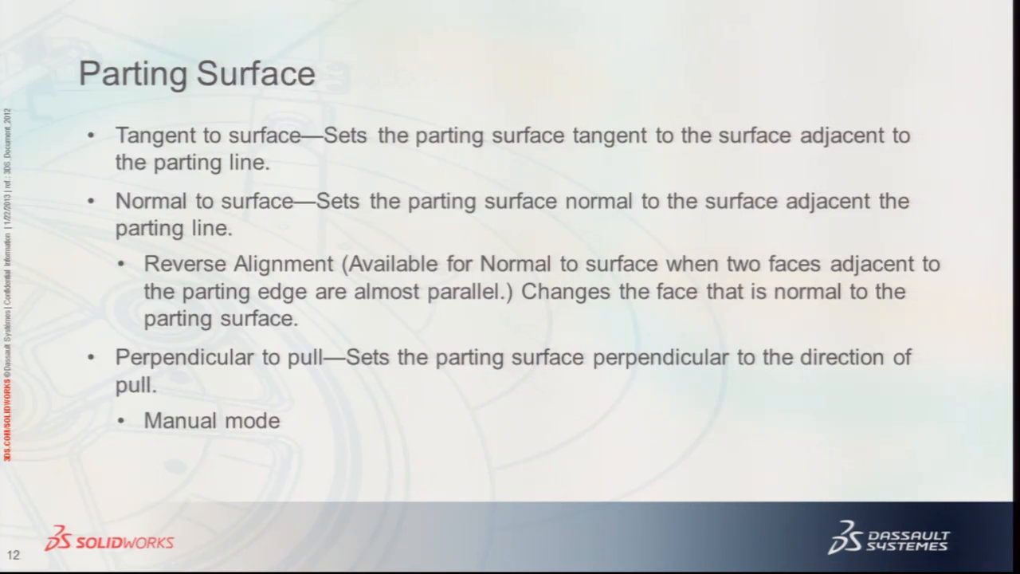
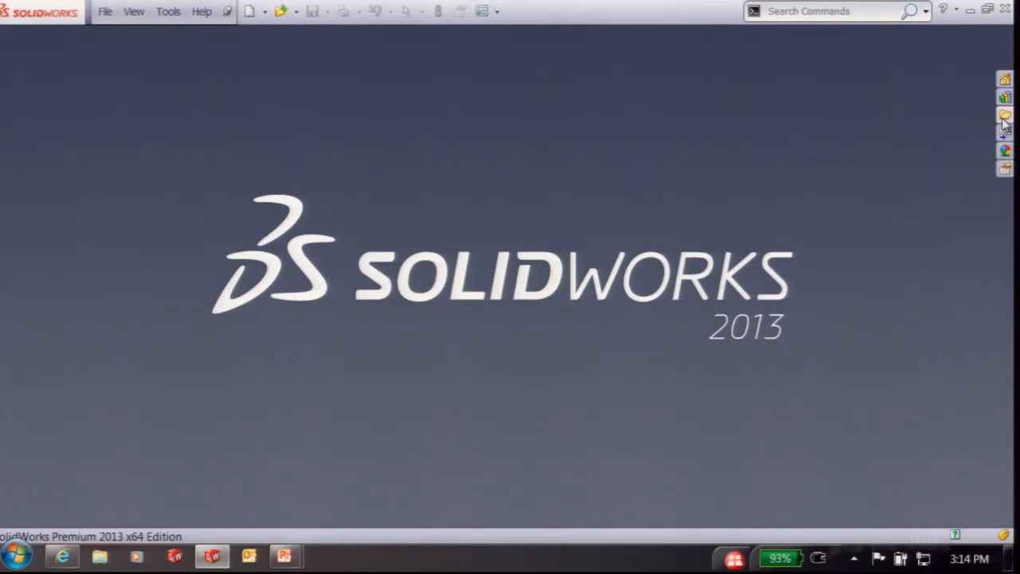
Open 05BottomCover.SLDPRT from the file list and orbit in on its small rectangular boss
left_click(1005, 116)
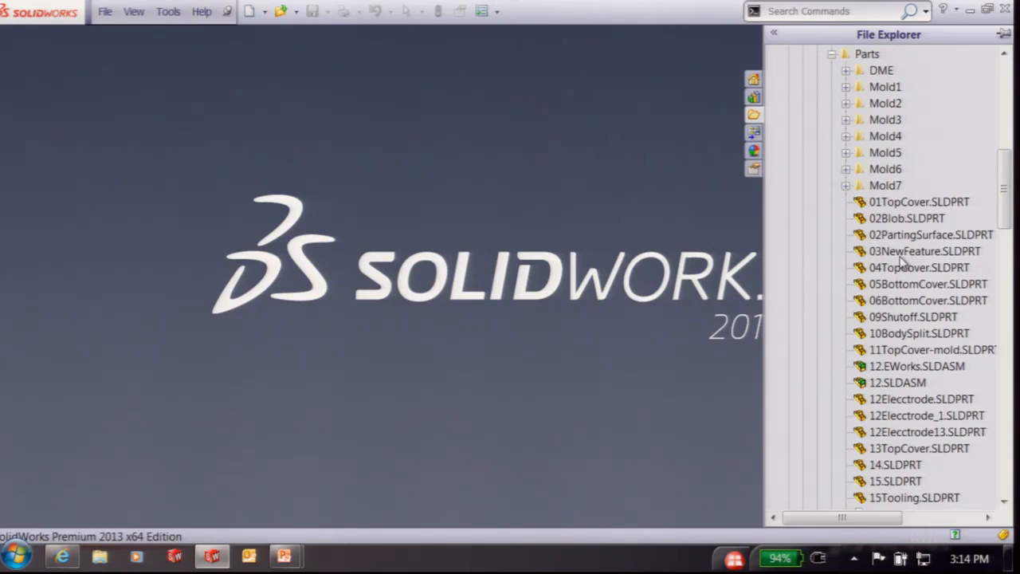
double_click(899, 282)
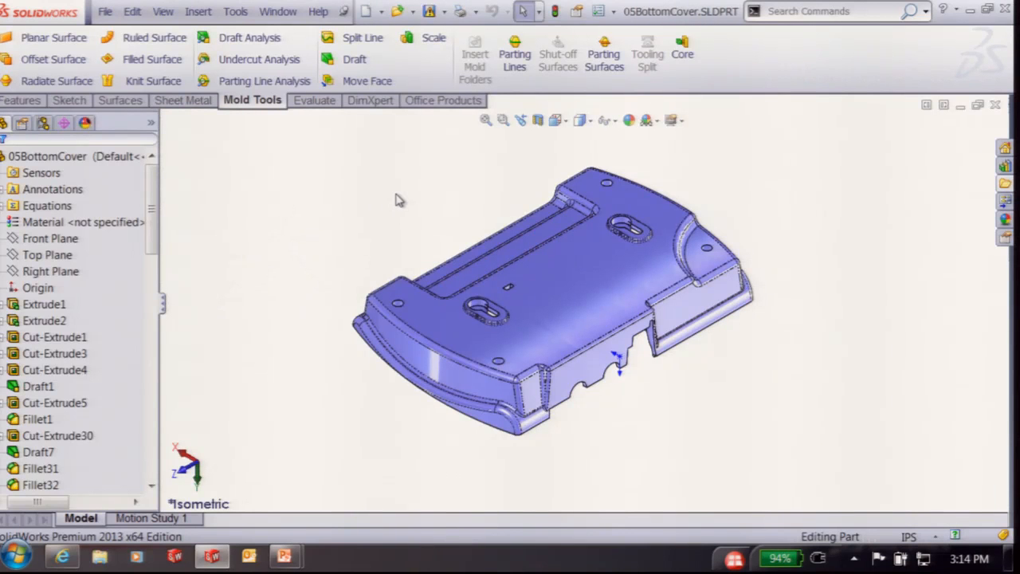
middle_click_drag(408, 323, 628, 311)
scroll(534, 317, "down", 10)
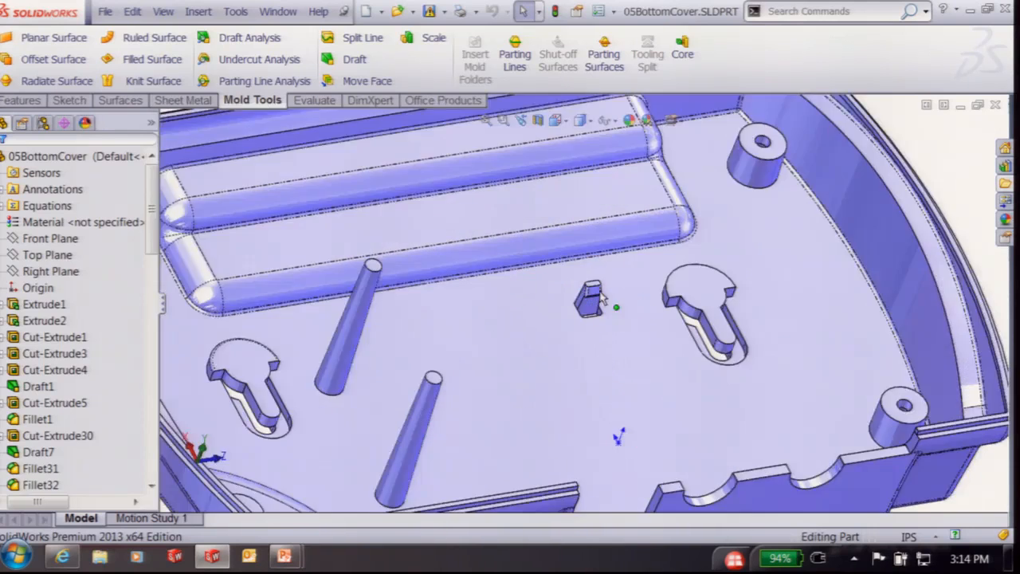
middle_click_drag(542, 295, 559, 276)
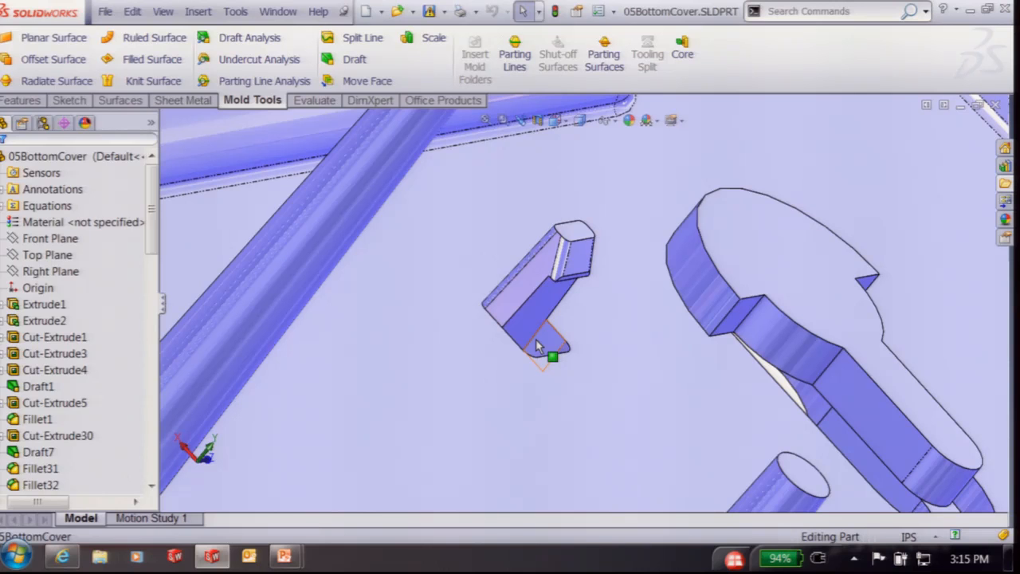
middle_click_drag(451, 319, 393, 324)
scroll(409, 384, "up", 3)
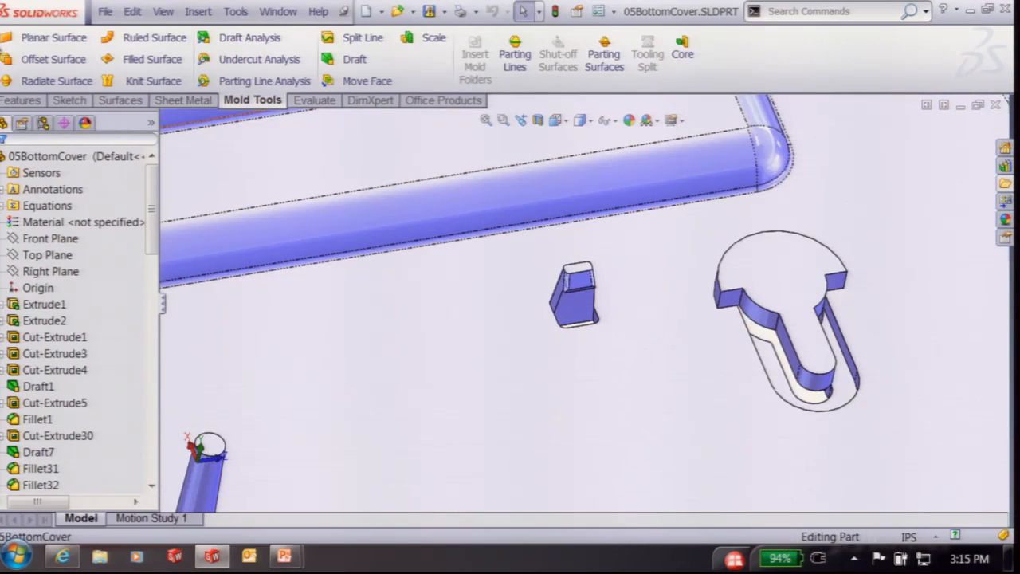
left_click_drag(147, 187, 147, 419)
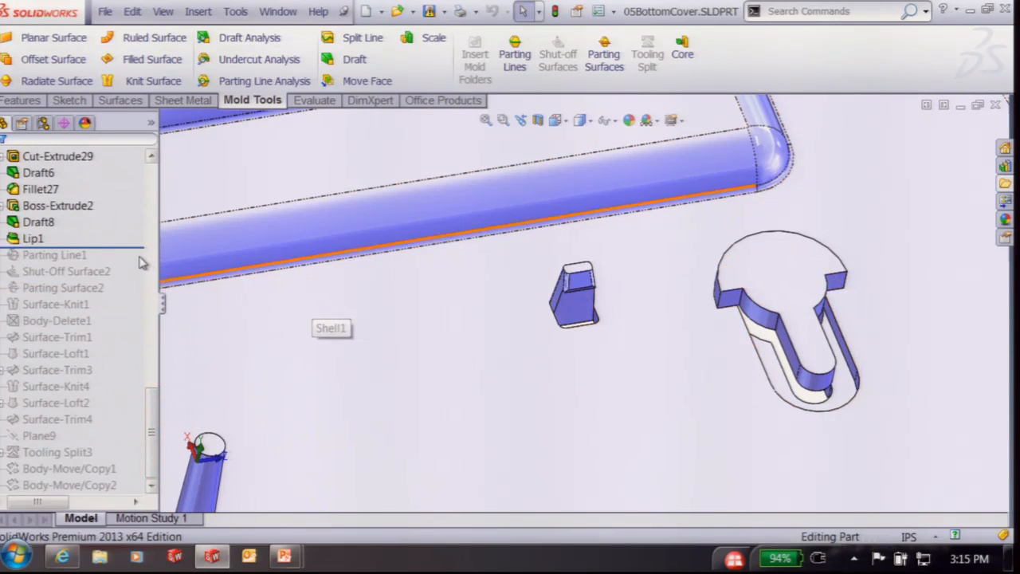
Roll the history forward past Parting Line1 and Shut-Off Surface2, and show the shut-off surfaces
mouse_move(117, 248)
left_mouse_down()
mouse_move(127, 245)
mouse_move(130, 263)
left_mouse_up()
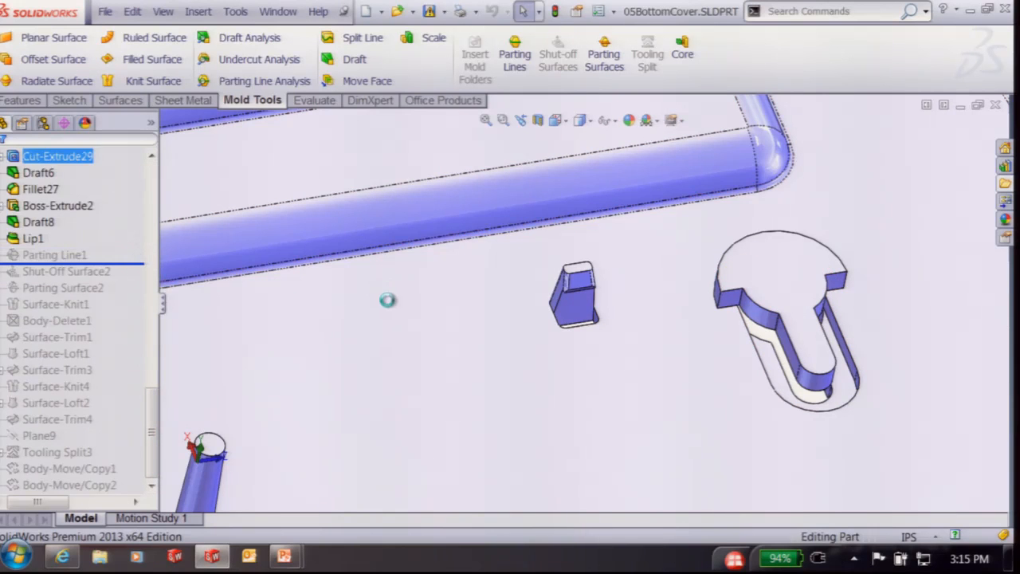
key("f")
left_click(69, 255)
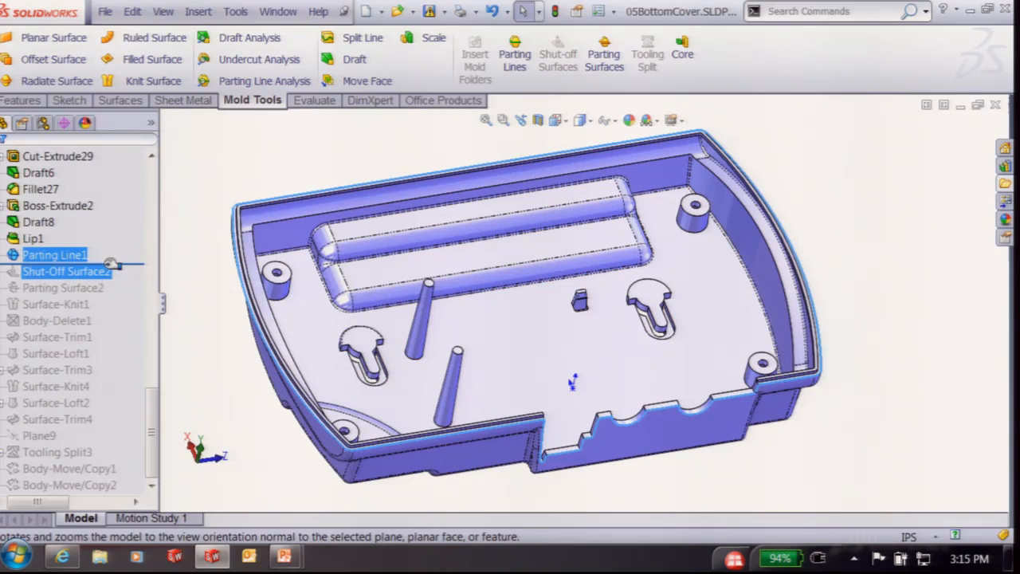
left_click_drag(127, 265, 130, 279)
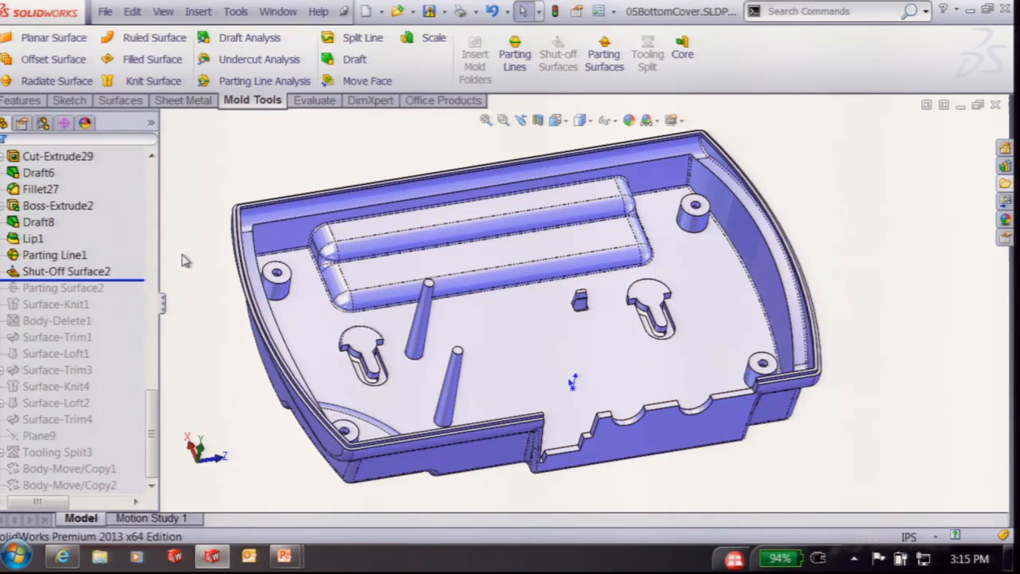
right_click(60, 271)
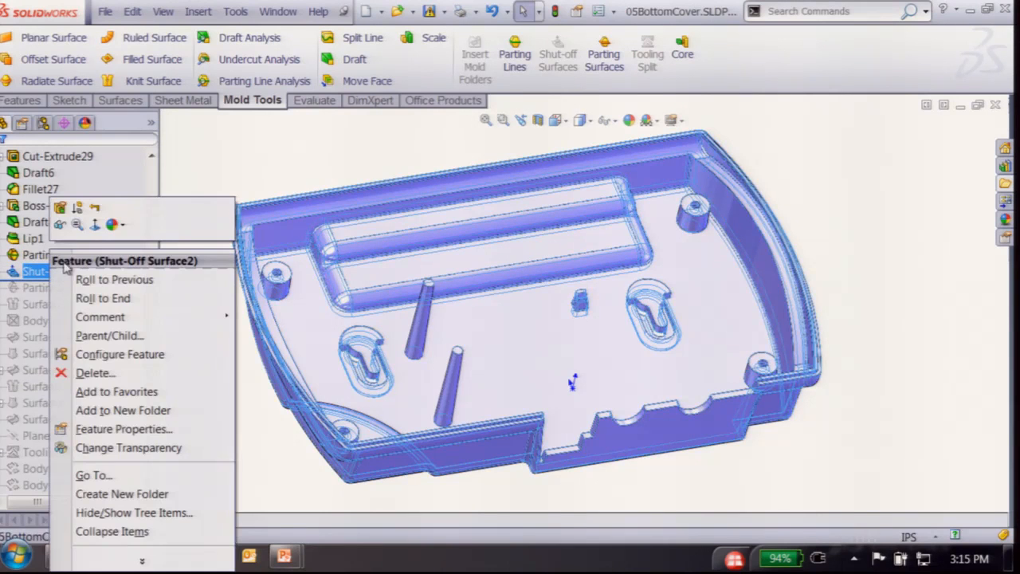
left_click(66, 222)
Open Shut-Off Surface2 for editing
scroll(585, 311, "down", 6)
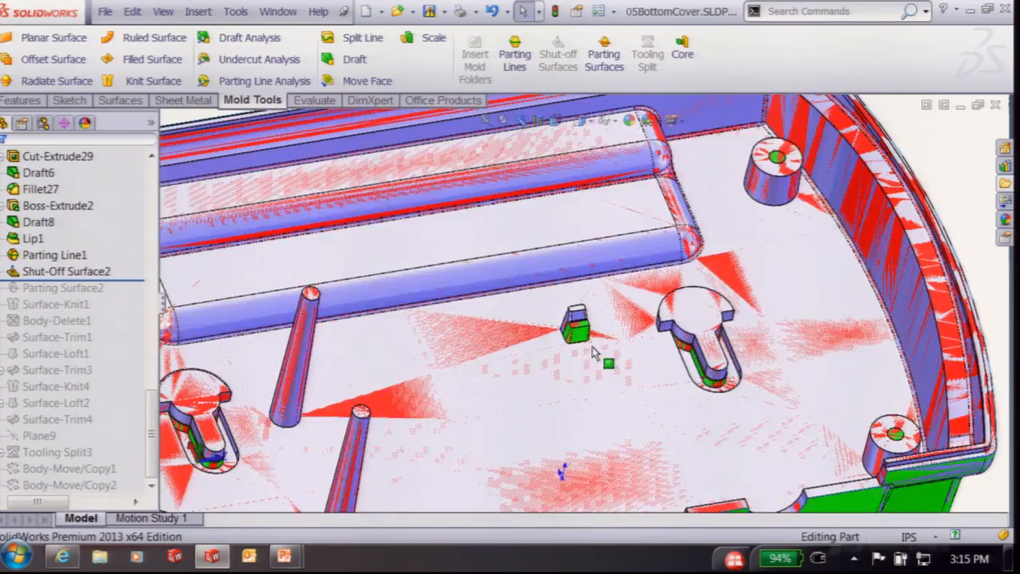
scroll(597, 318, "down", 3)
middle_click_drag(579, 358, 586, 364)
left_click(68, 259)
left_click(70, 271)
right_click(70, 271)
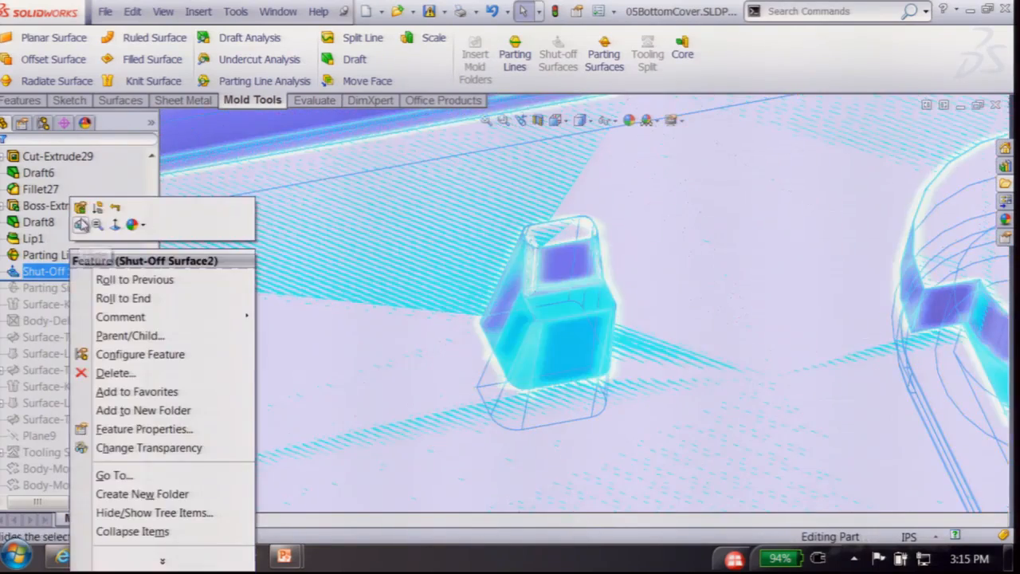
left_click(82, 209)
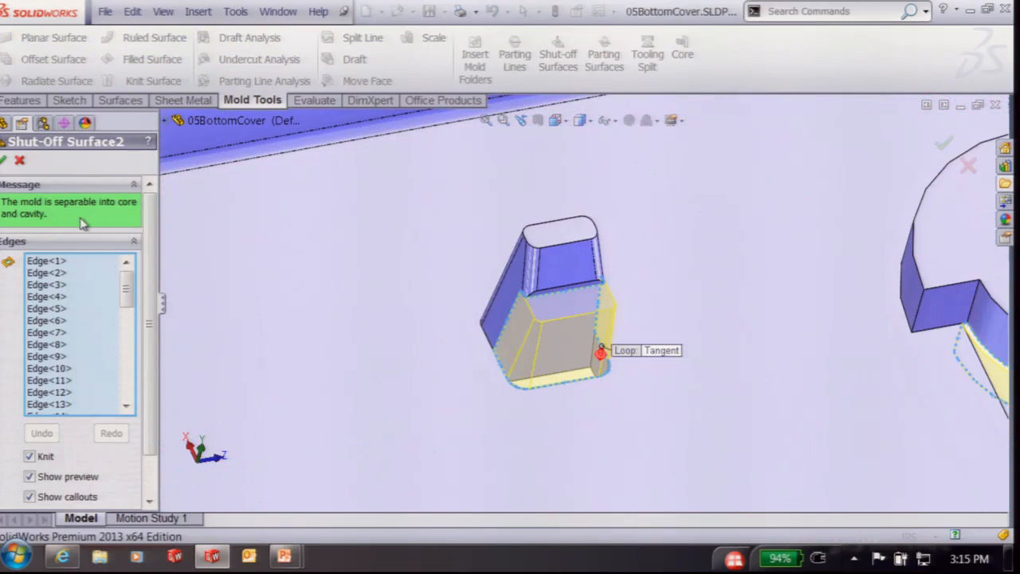
Clear Shut-Off Surface2's old edges and start a new edge chain at the small boss
right_click(88, 286)
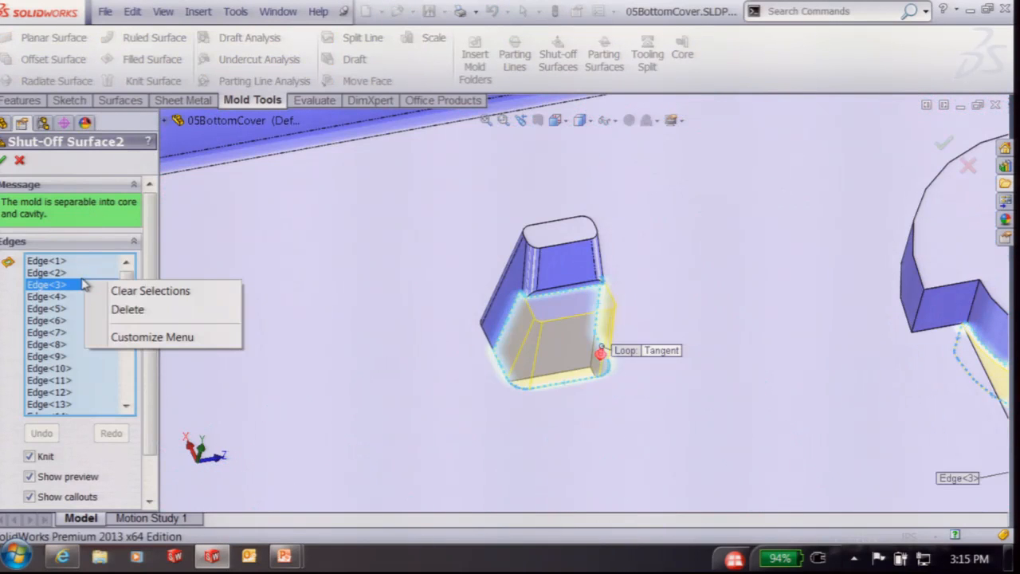
left_click(130, 292)
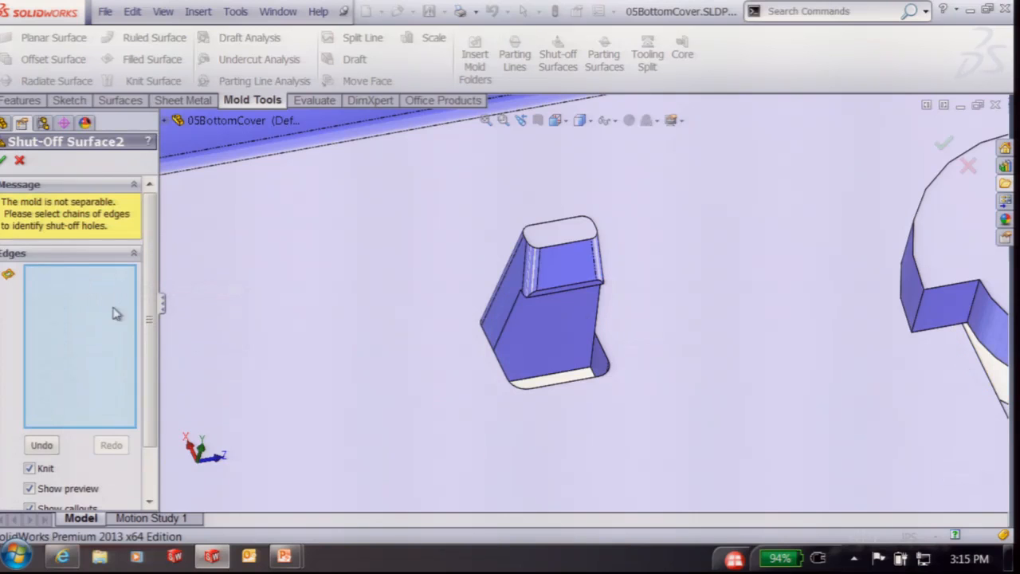
left_click(514, 315)
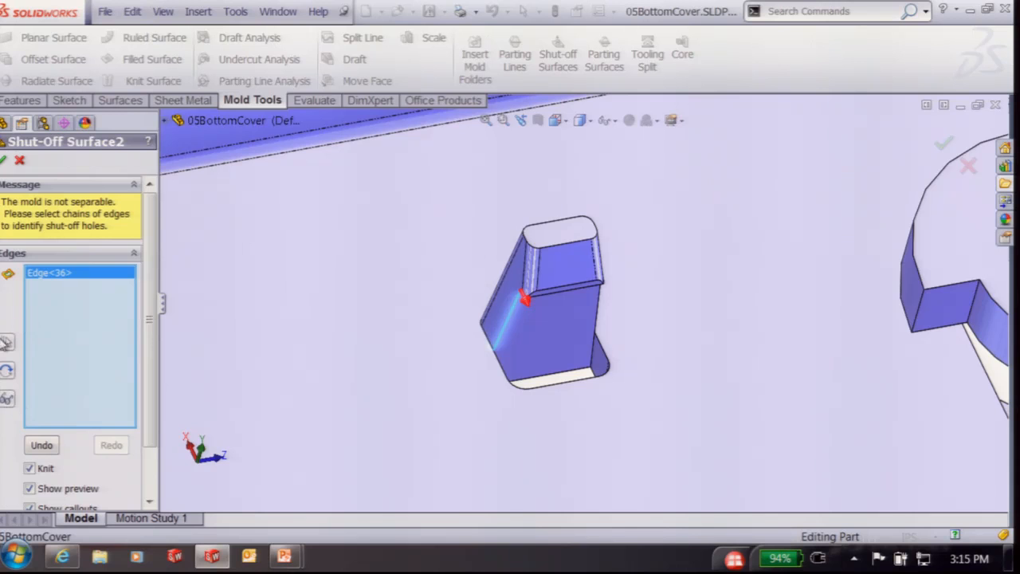
left_click(9, 343)
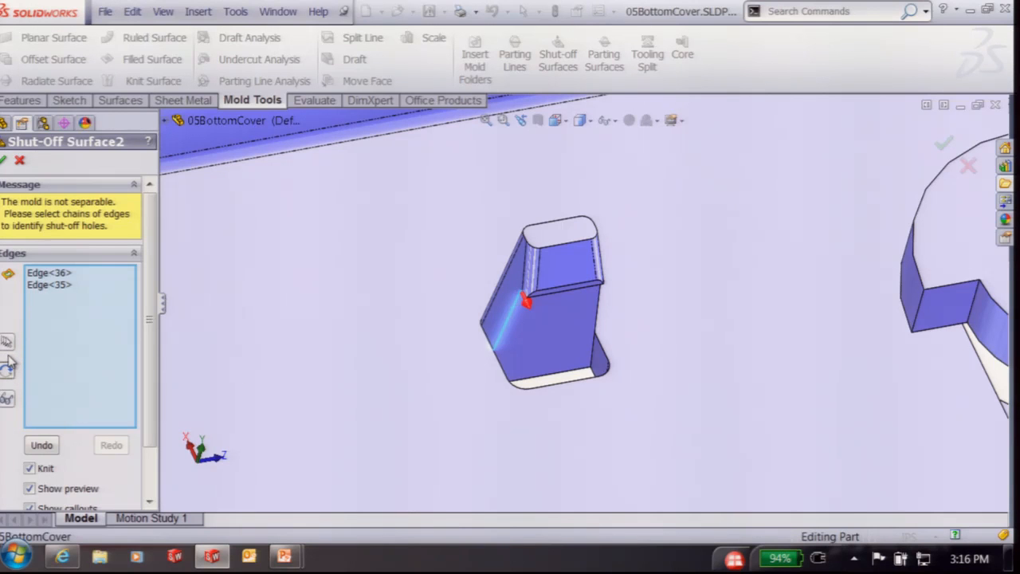
left_click(8, 363)
left_click(8, 363)
Extend the chain around the boss base to close a 12-edge contact loop
middle_click_drag(458, 442, 580, 284)
scroll(580, 284, "down", 3)
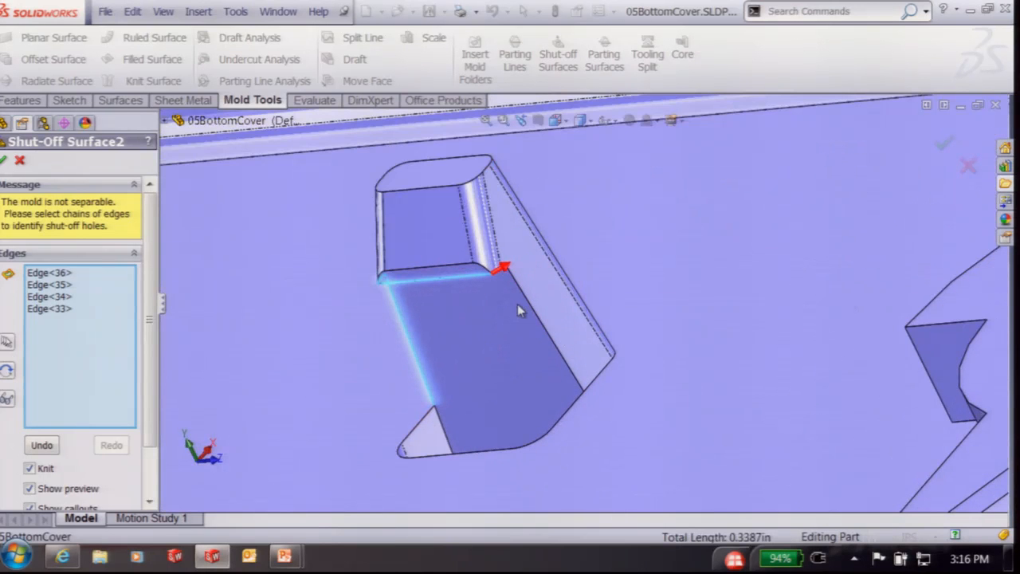
scroll(510, 283, "down", 4)
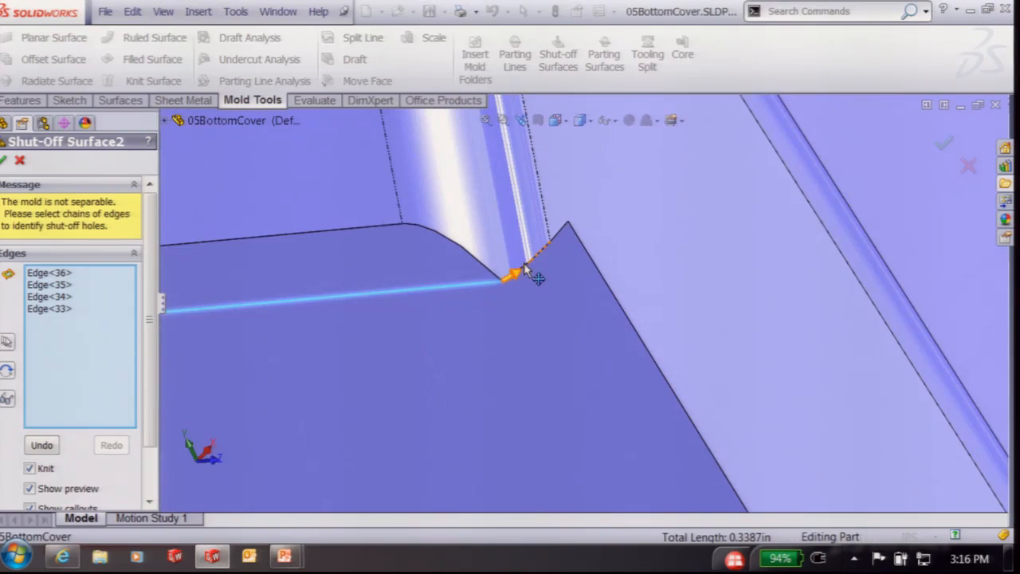
left_click(545, 257)
left_click(568, 238)
key("n")
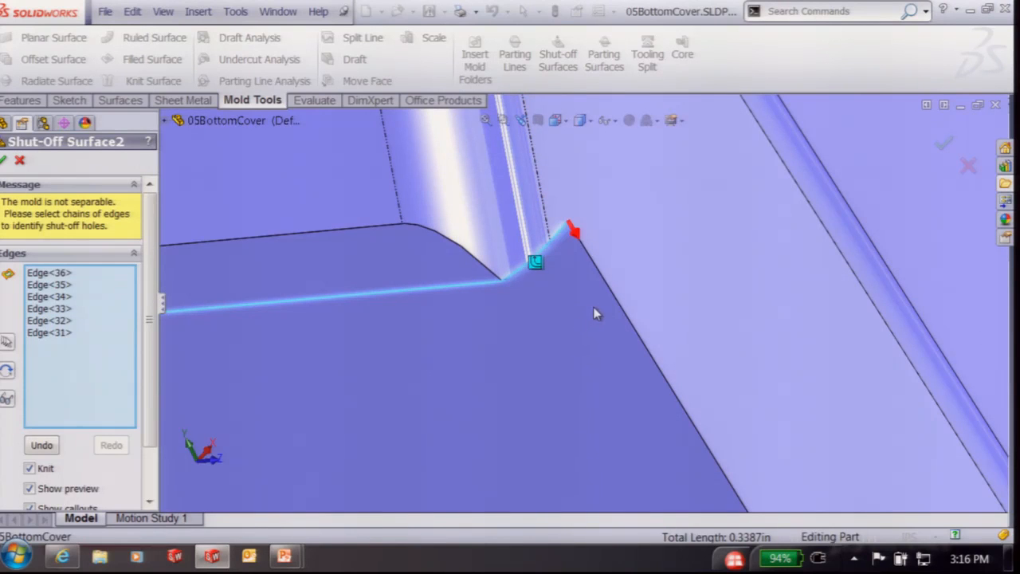
key("y")
scroll(599, 436, "up", 6)
key("y")
key("y")
key("y")
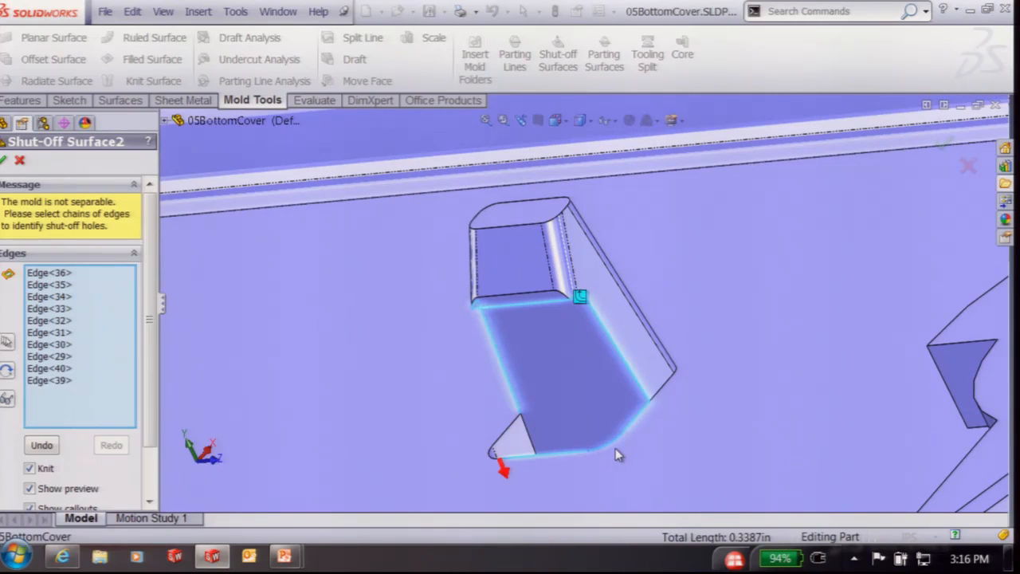
key("y")
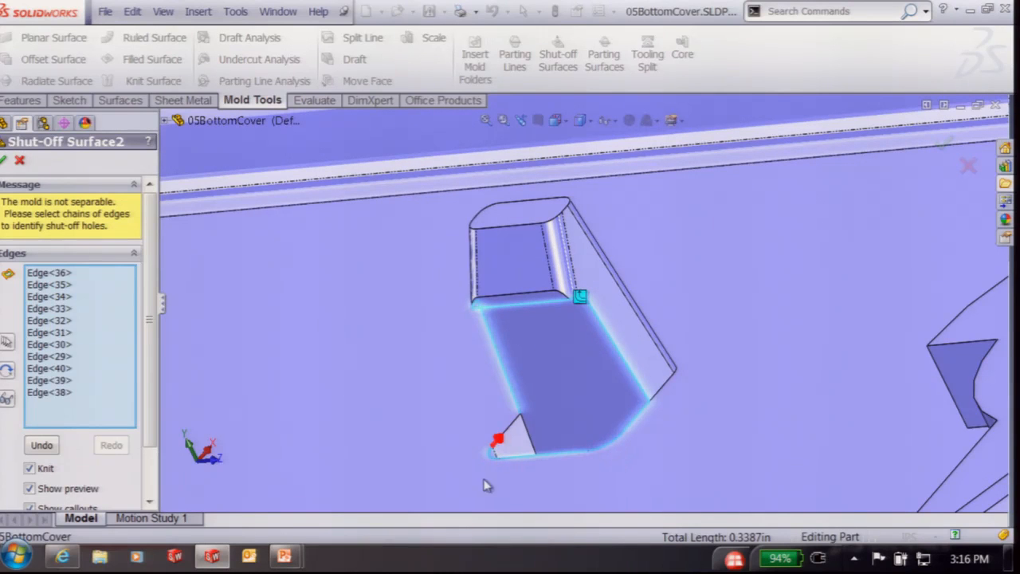
key("y")
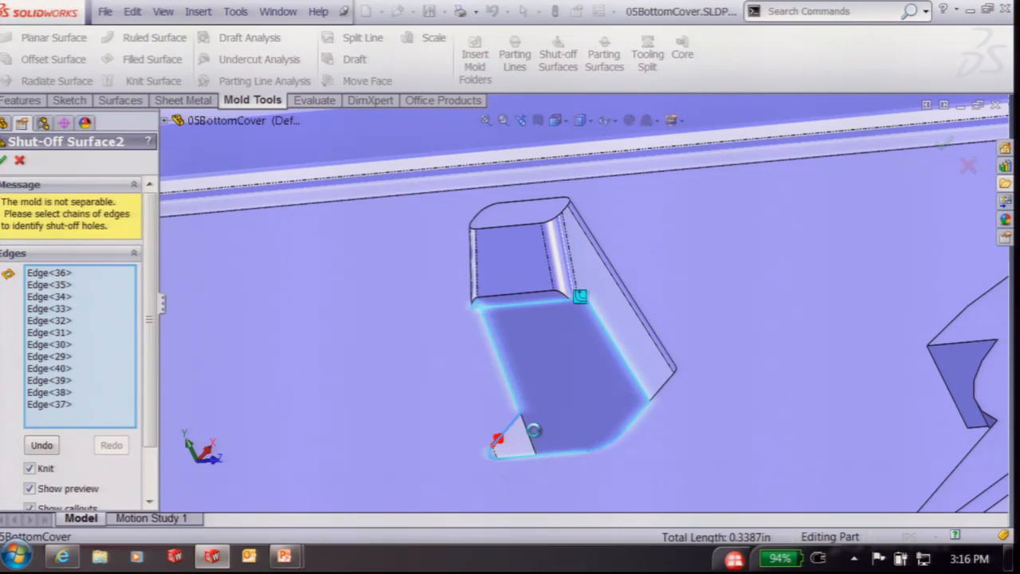
middle_click_drag(558, 441, 644, 433)
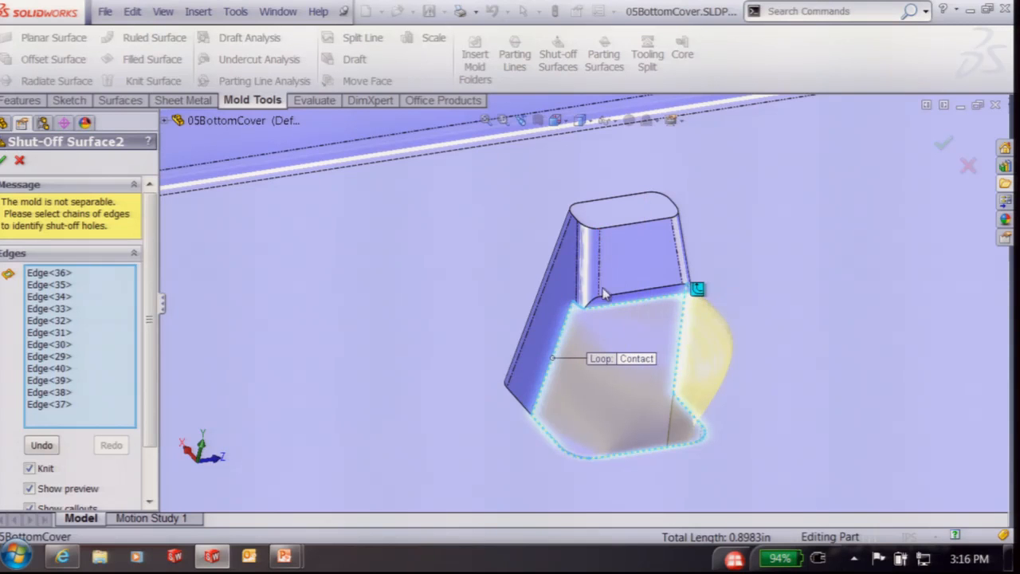
Set the boss loop patch to Tangent with flipped direction, then close the shut-off edit
left_click(632, 361)
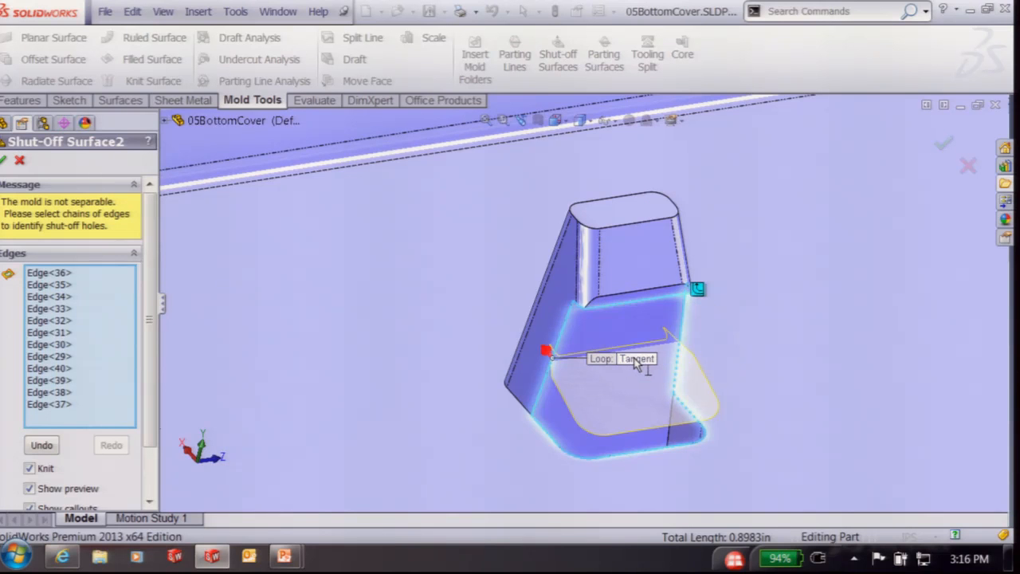
middle_click_drag(678, 387, 675, 365)
scroll(578, 393, "down", 4)
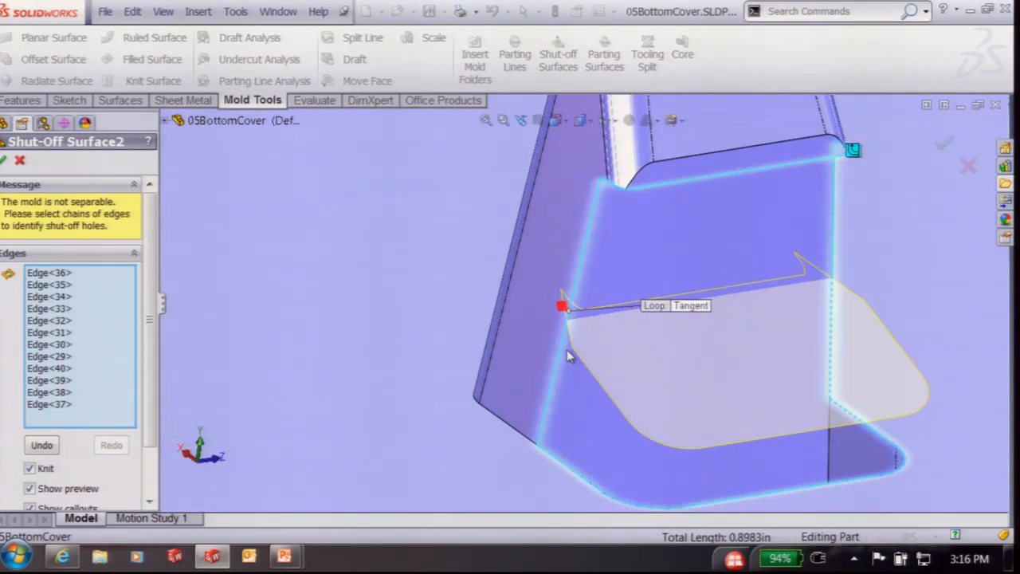
left_click(562, 307)
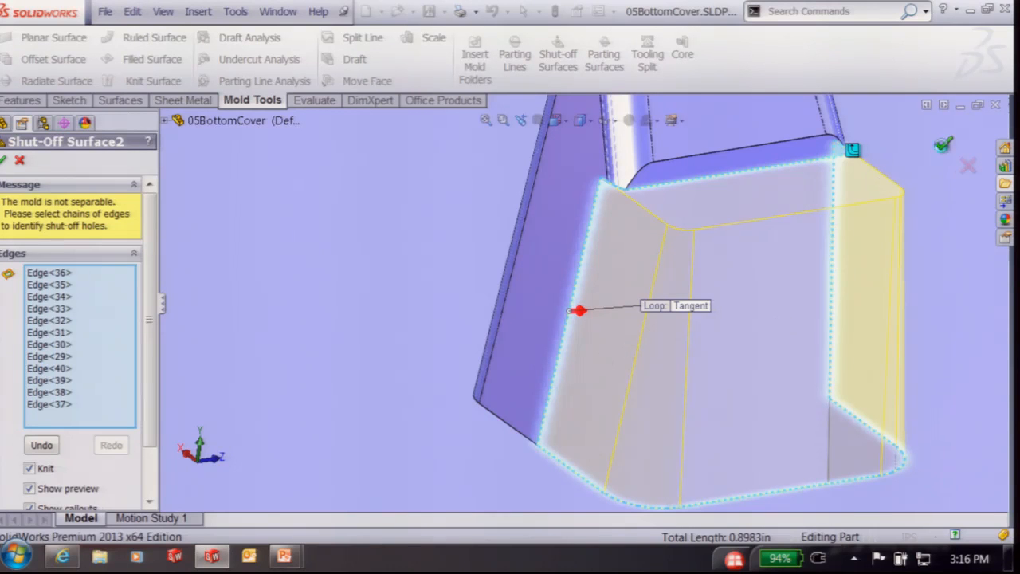
left_click(944, 149)
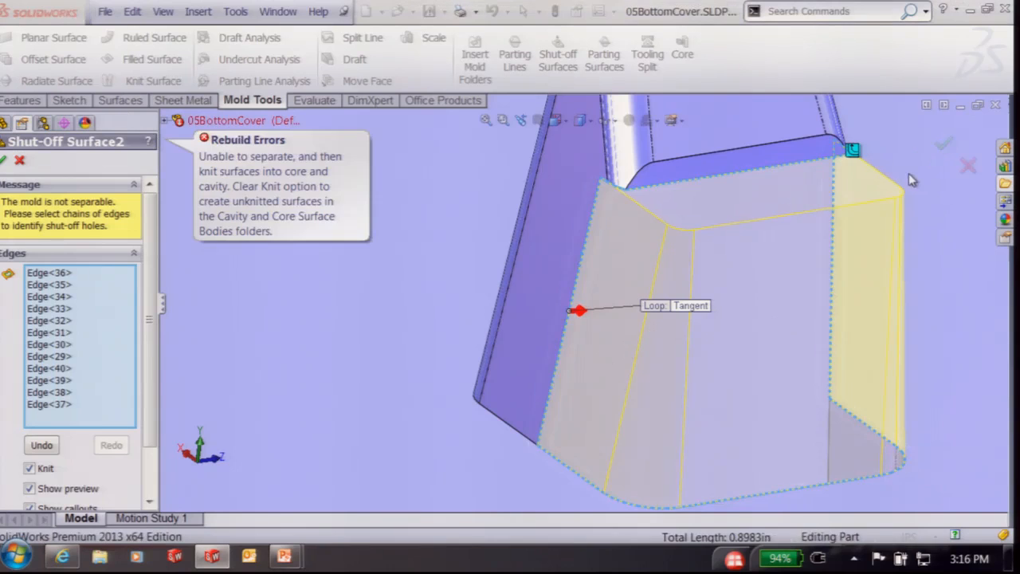
left_click(970, 164)
scroll(790, 242, "up", 5)
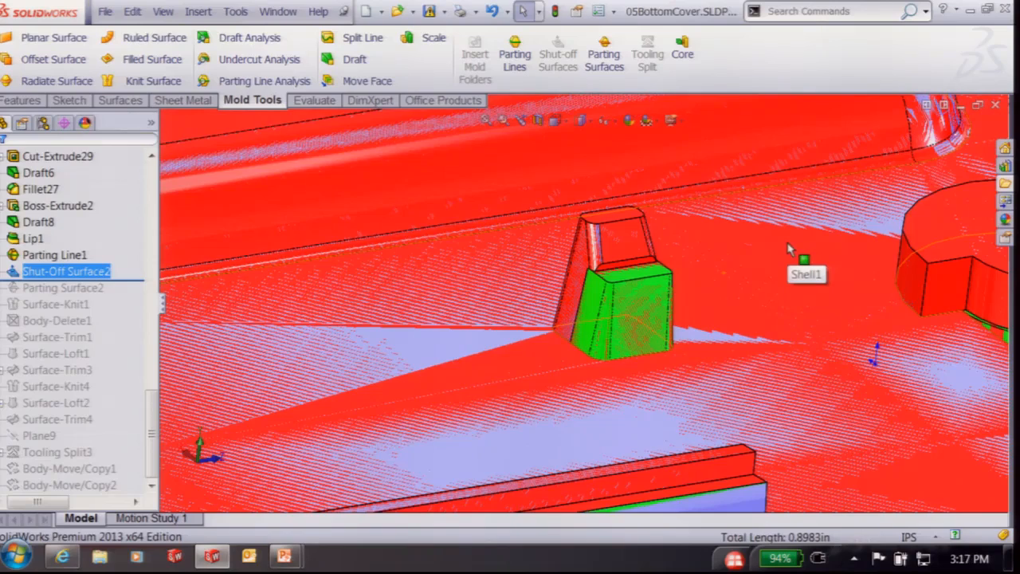
Roll the history forward to include Parting Surface2
scroll(789, 248, "up", 5)
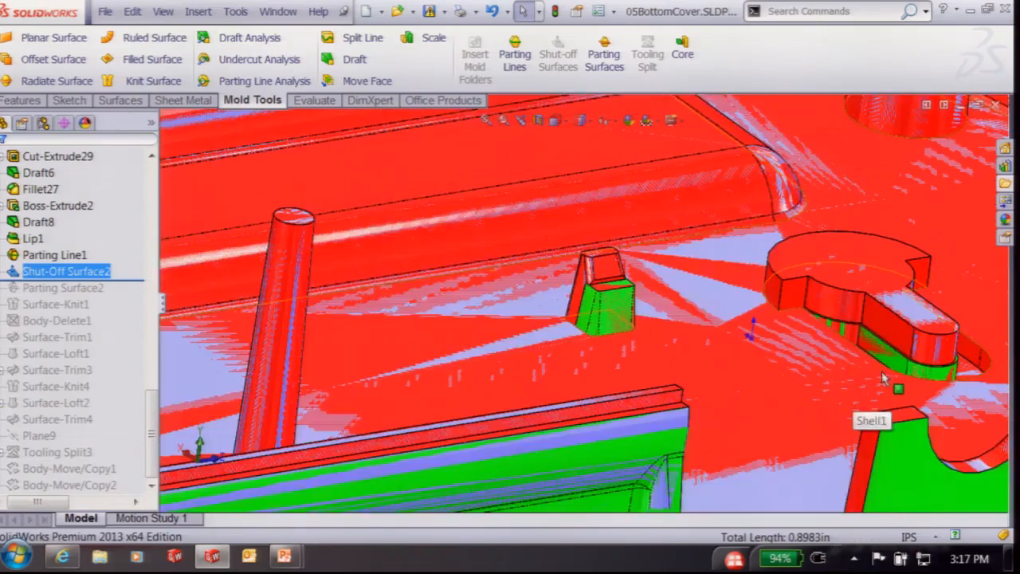
middle_click_drag(883, 378, 824, 301)
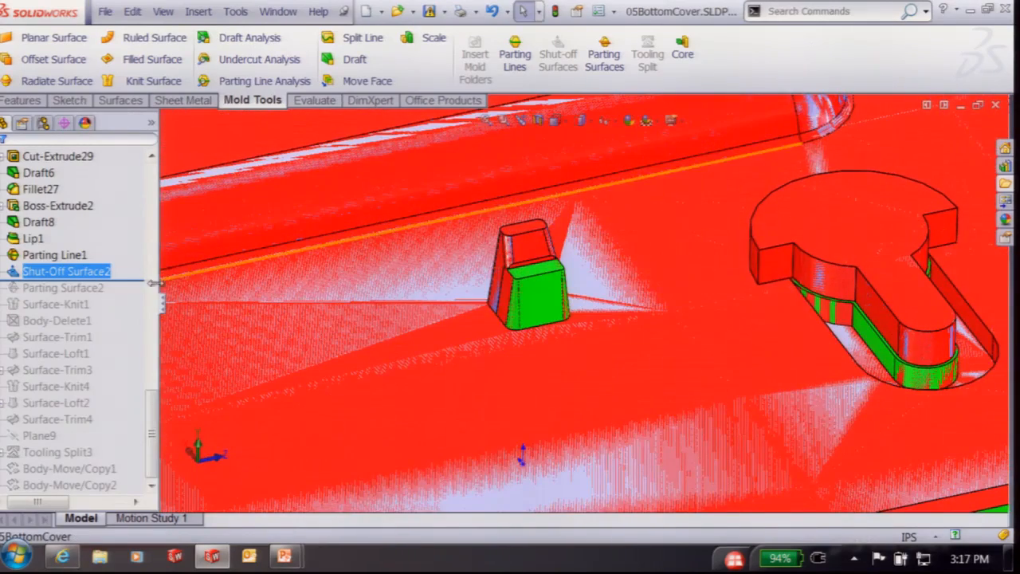
key("f")
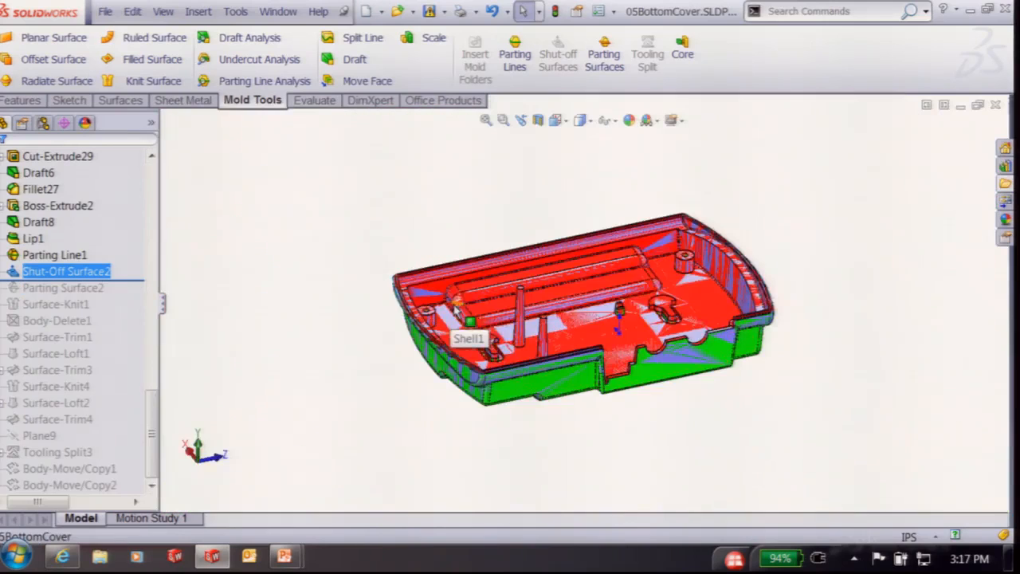
middle_click_drag(454, 311, 586, 218)
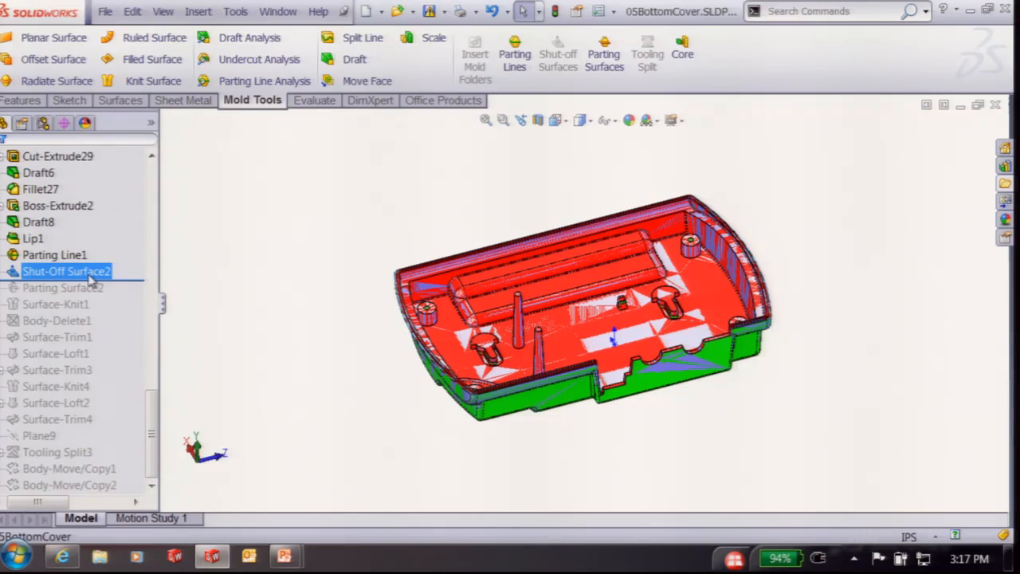
left_click_drag(133, 279, 130, 293)
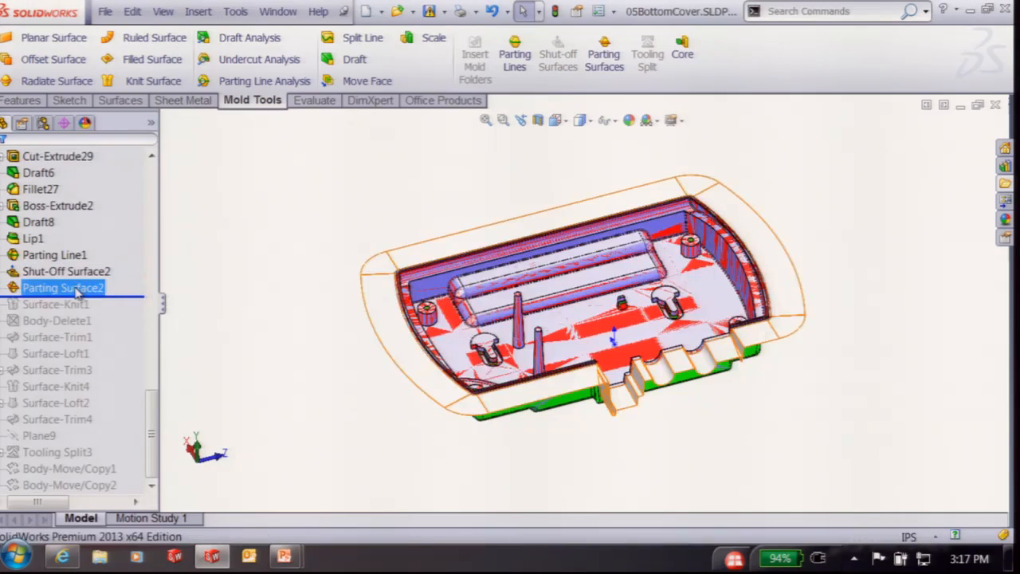
Inspect the parting surface and shut-off patches, then roll forward to include Surface-Knit1
middle_click_drag(262, 417, 469, 226)
scroll(602, 418, "down", 3)
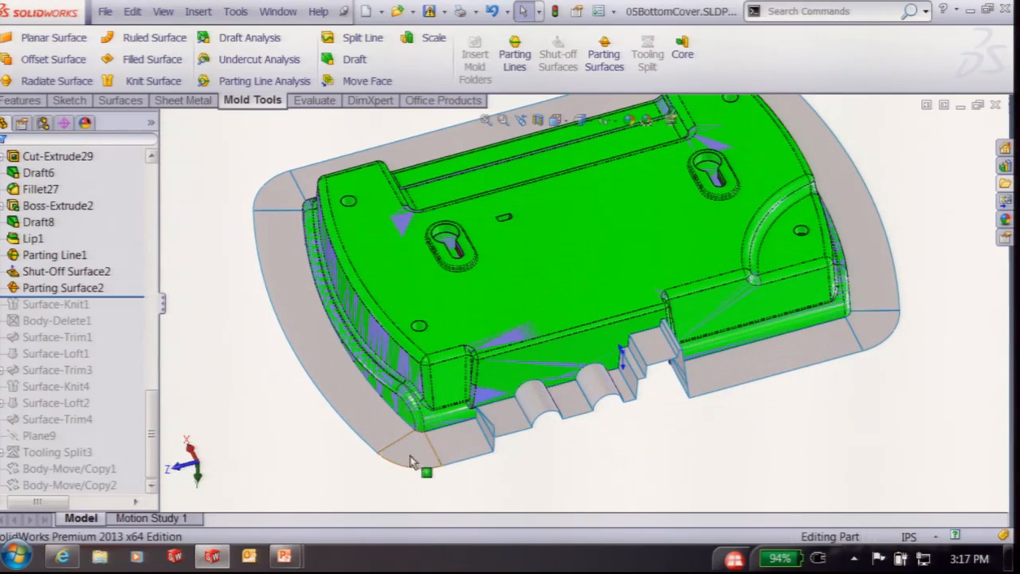
left_click(90, 306)
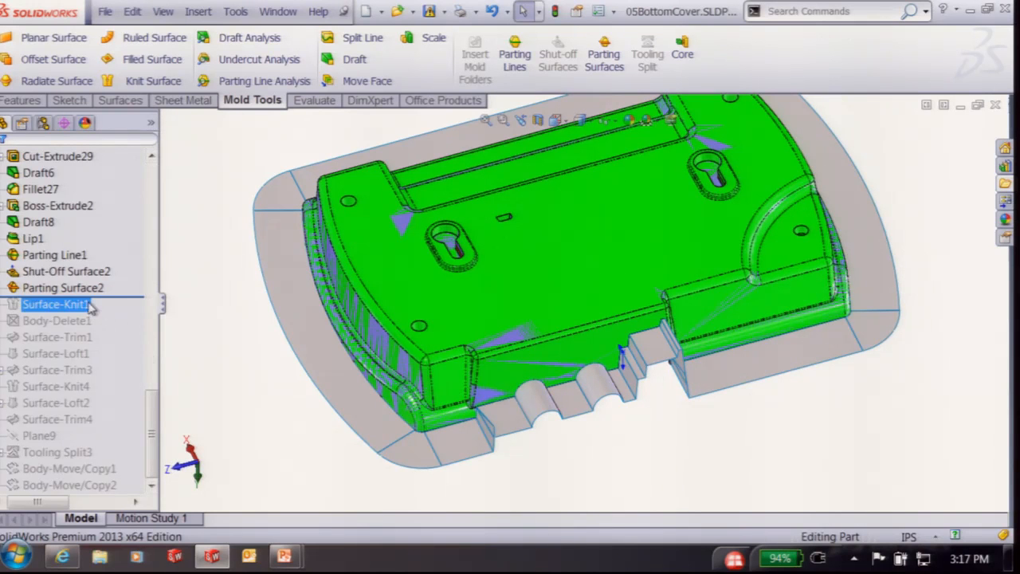
middle_click_drag(787, 523, 794, 519)
key("ctrl+1")
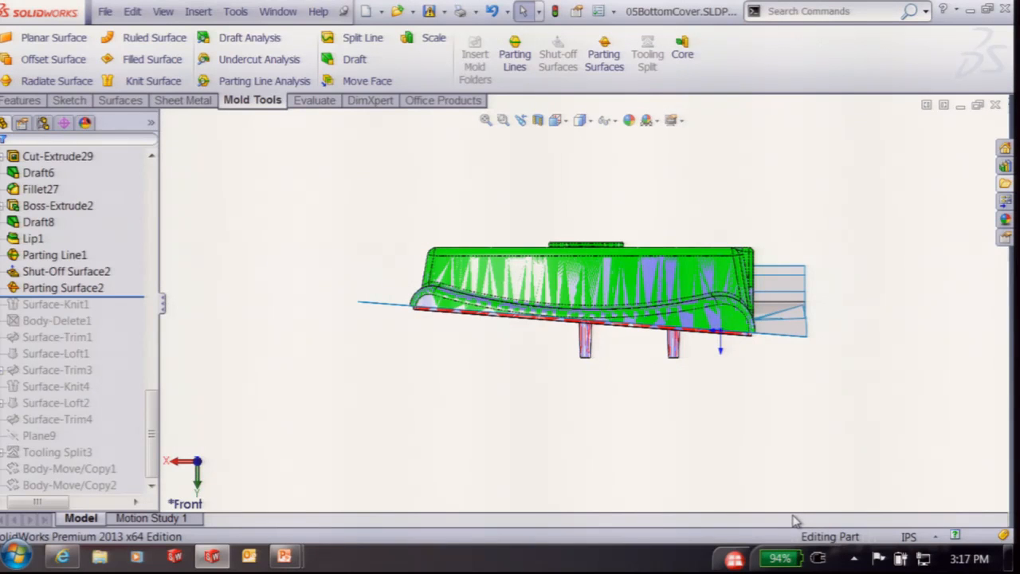
middle_click_drag(488, 337, 387, 423)
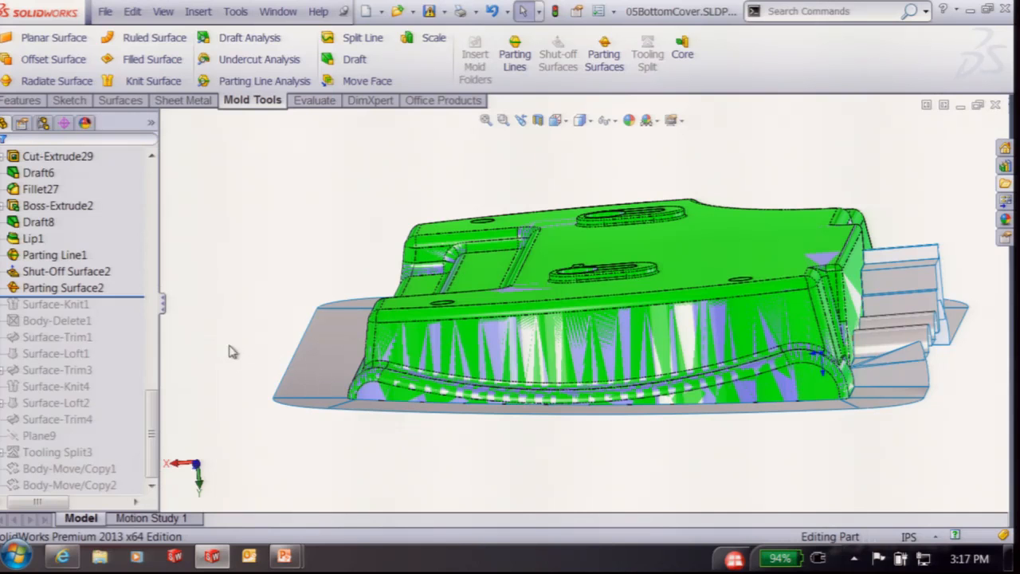
left_click(32, 273)
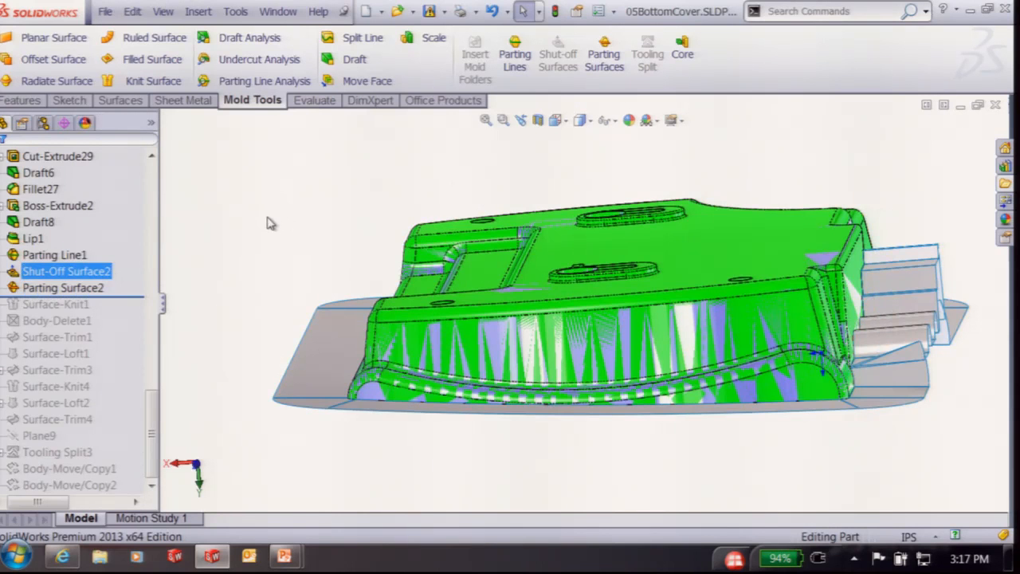
middle_click_drag(270, 222, 590, 428)
scroll(590, 428, "down", 3)
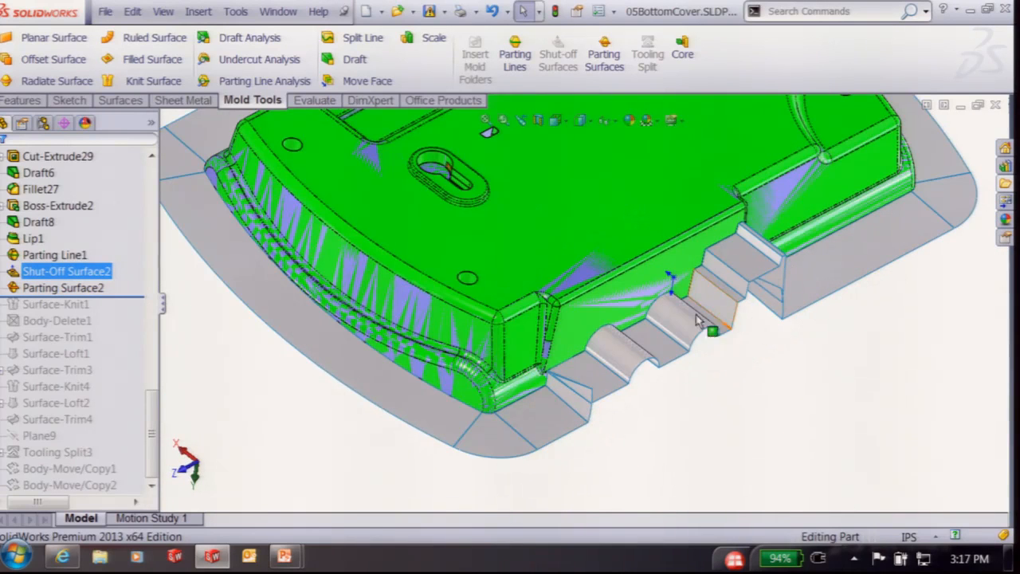
middle_click_drag(591, 398, 600, 360)
left_click(619, 423)
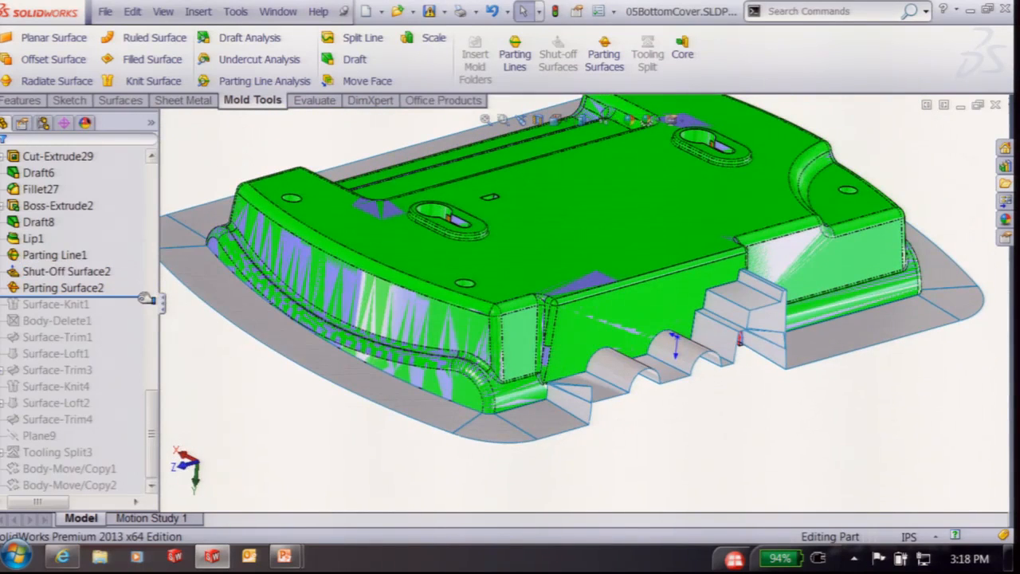
left_click_drag(140, 295, 135, 311)
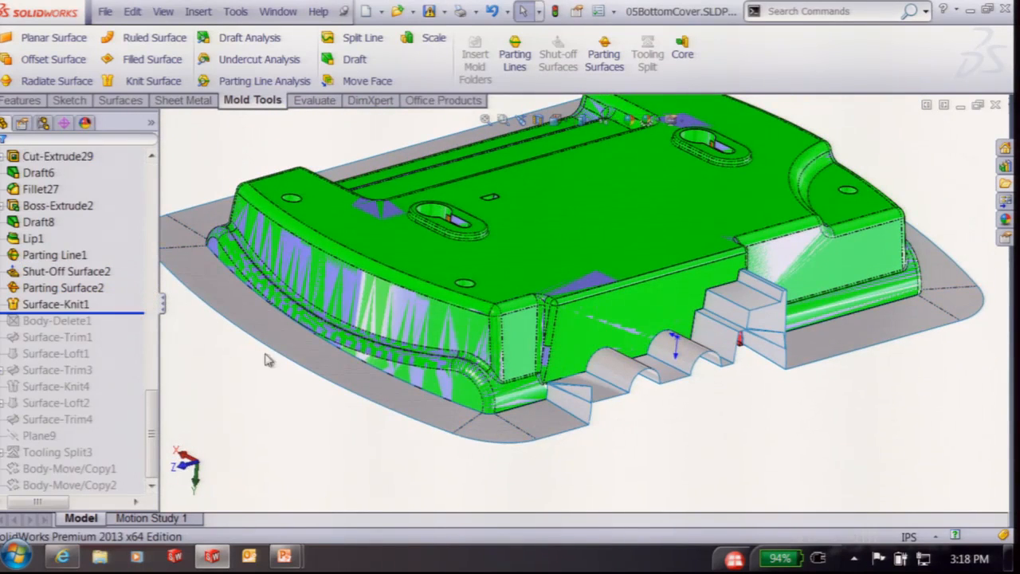
Roll the history forward through Body-Delete1, Surface-Trim1 and Surface-Trim3
scroll(574, 399, "down", 4)
left_click(64, 322)
scroll(467, 444, "up", 5)
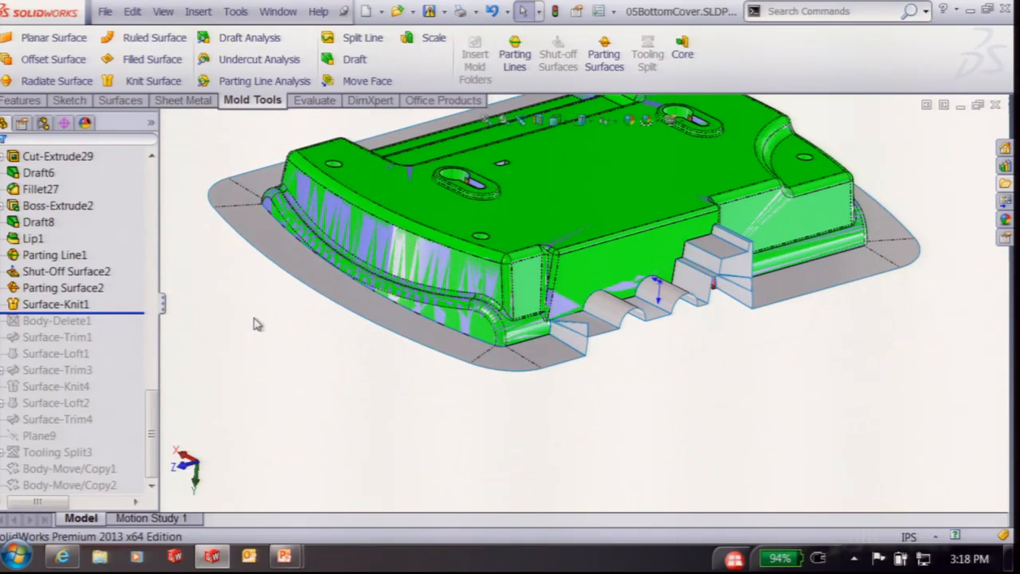
left_click_drag(116, 312, 115, 328)
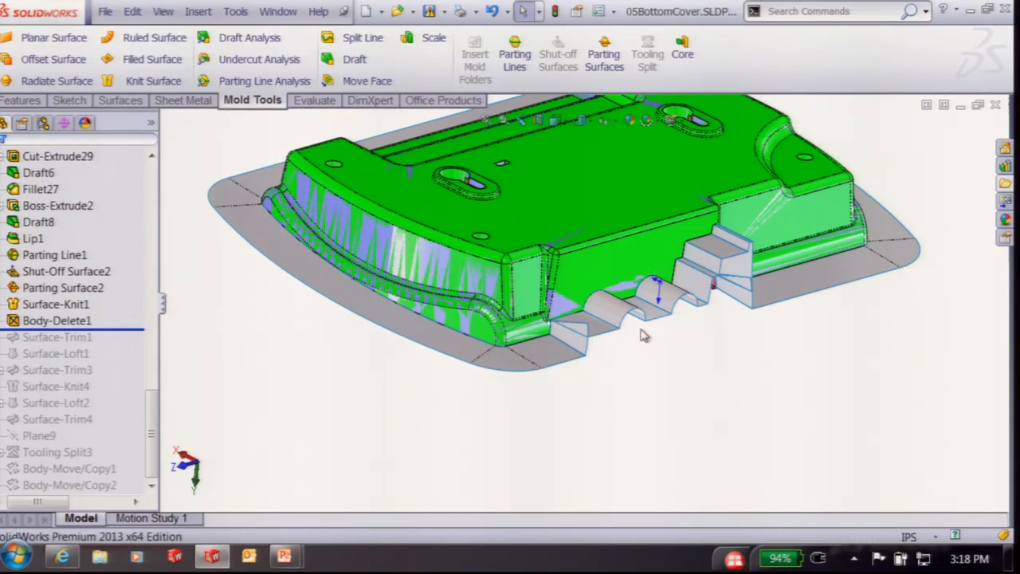
scroll(488, 335, "down", 8)
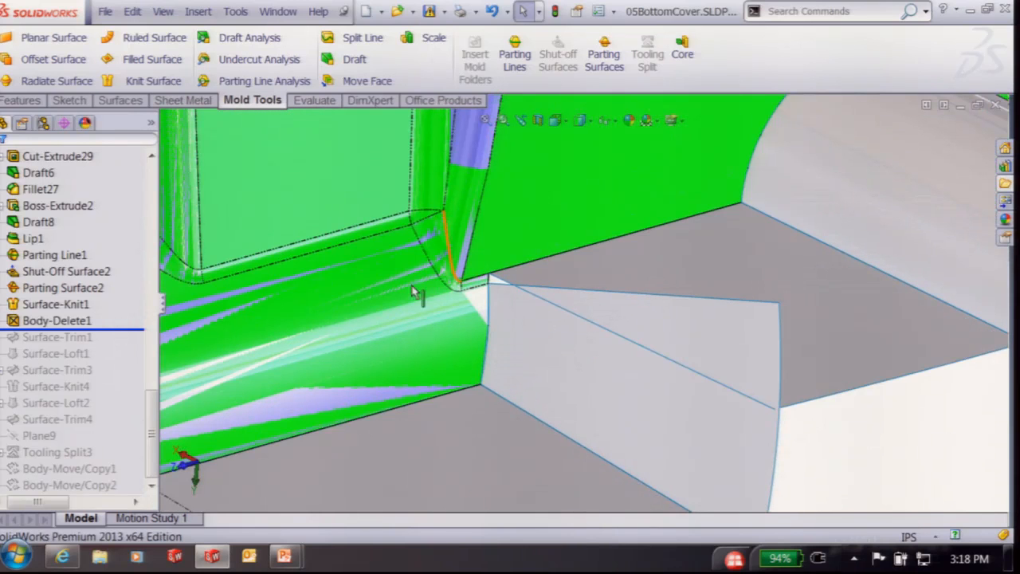
left_click_drag(116, 328, 116, 361)
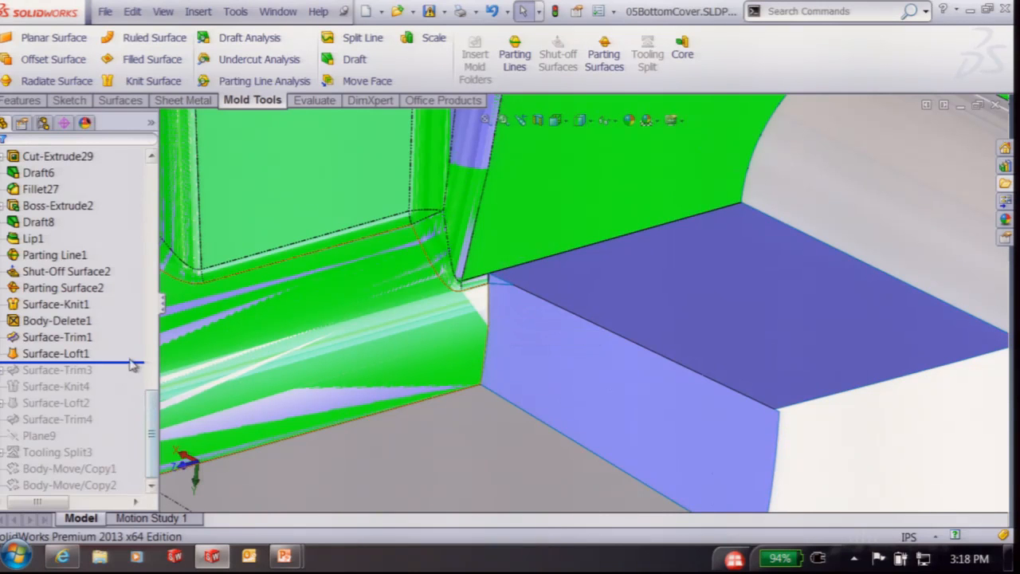
left_click_drag(126, 362, 125, 377)
scroll(845, 338, "up", 7)
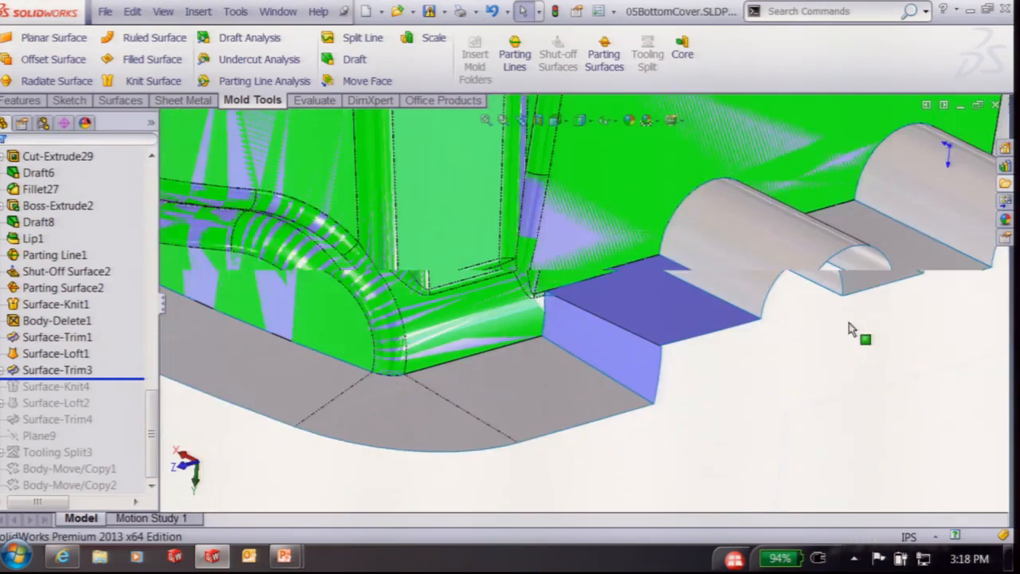
scroll(871, 239, "down", 2)
left_click(67, 372)
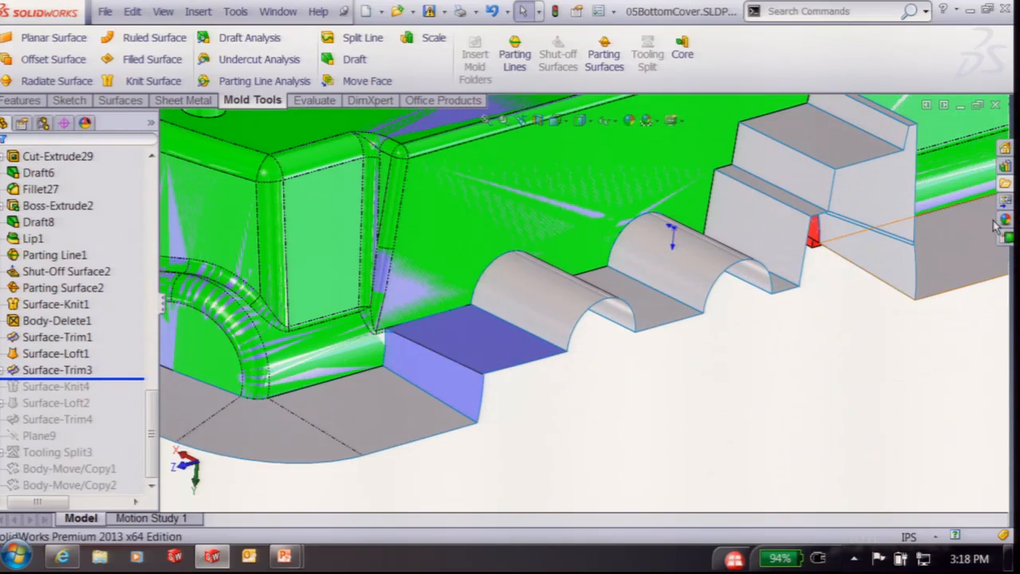
Roll forward through Surface-Knit4, Surface-Loft2 and Surface-Trim4, and show Surface-Trim4
left_click_drag(114, 380, 116, 395)
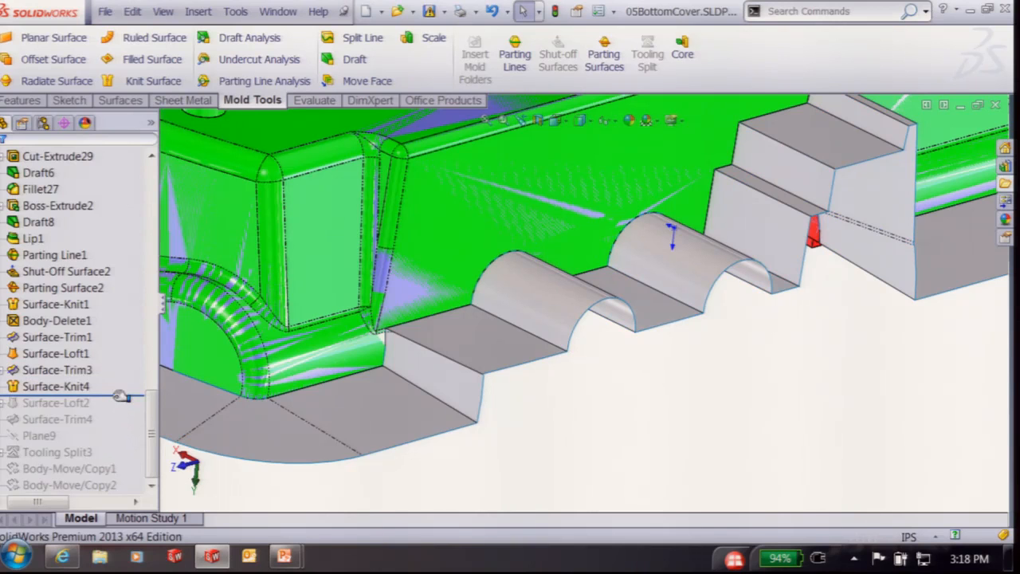
left_click_drag(115, 396, 120, 411)
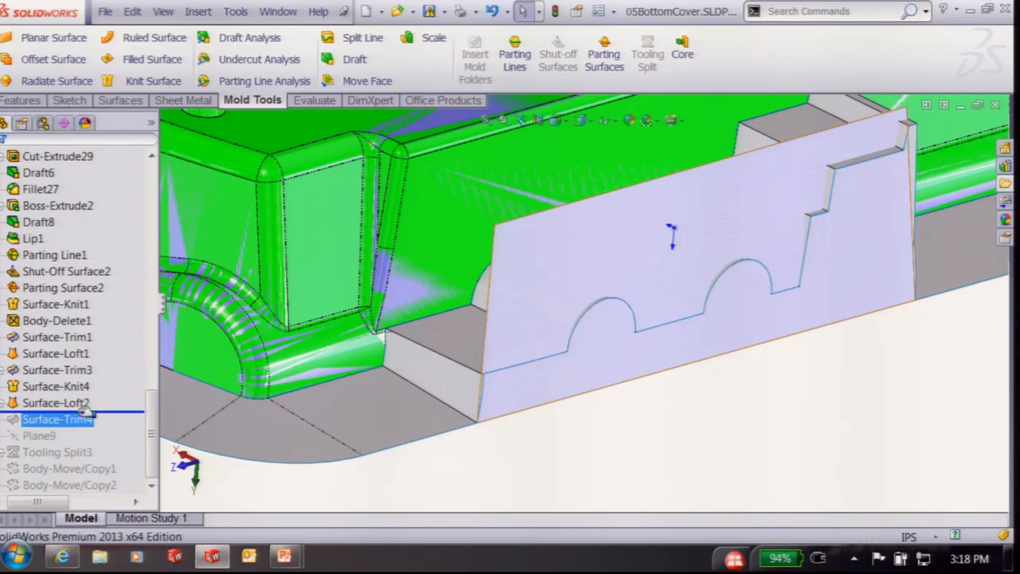
left_click_drag(114, 411, 114, 427)
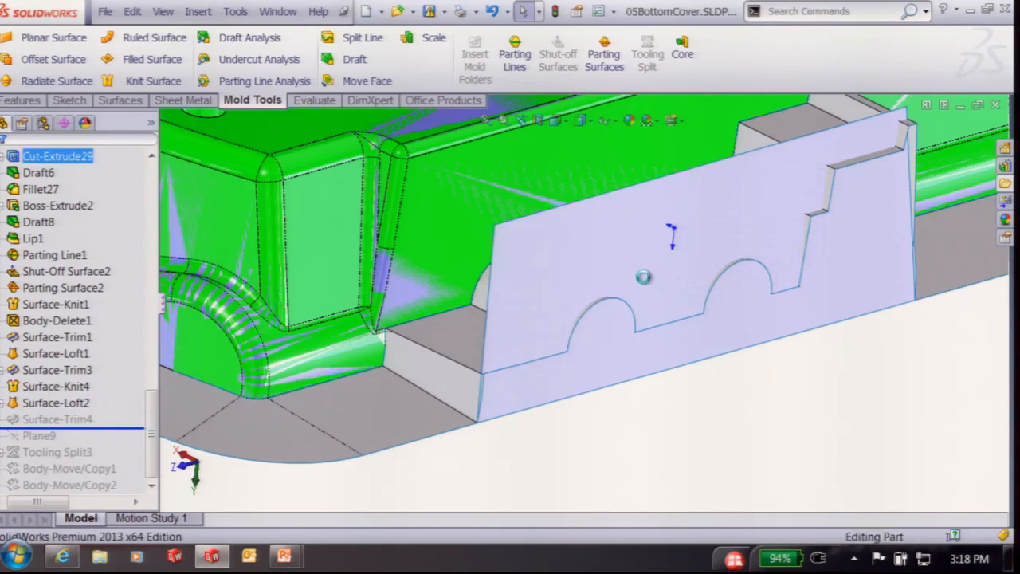
left_click(48, 418)
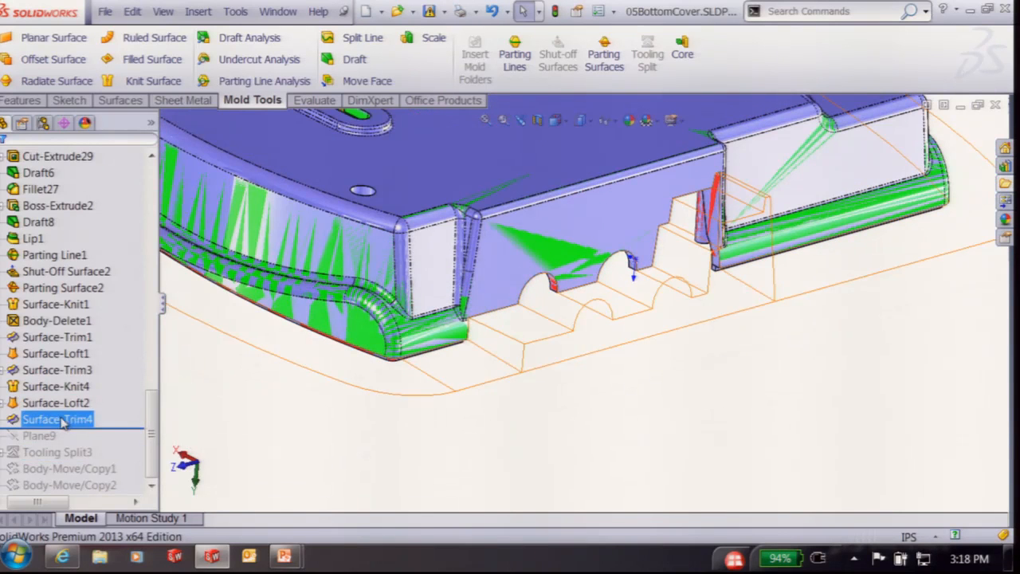
right_click(48, 419)
left_click(88, 207)
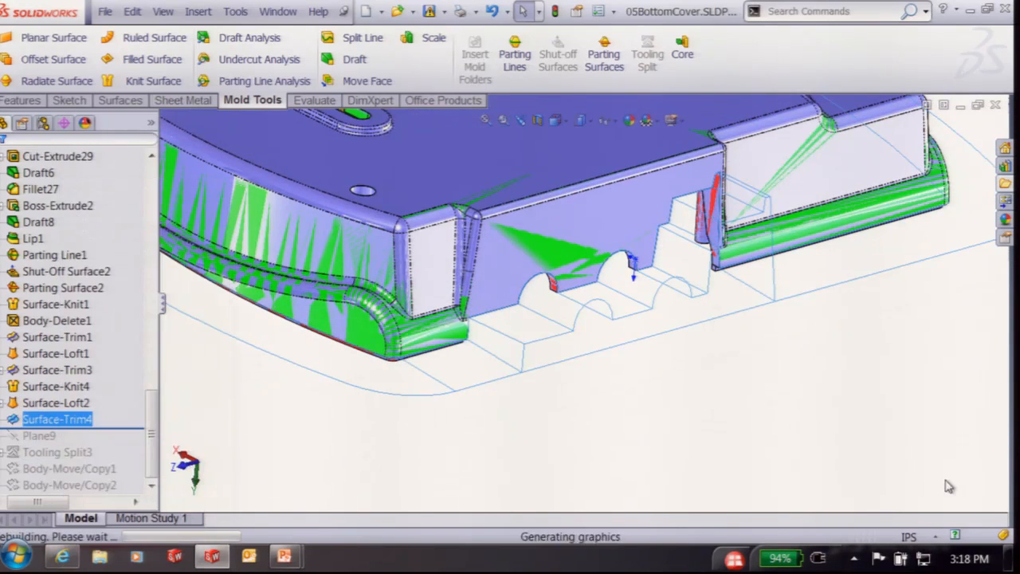
scroll(909, 409, "up", 1)
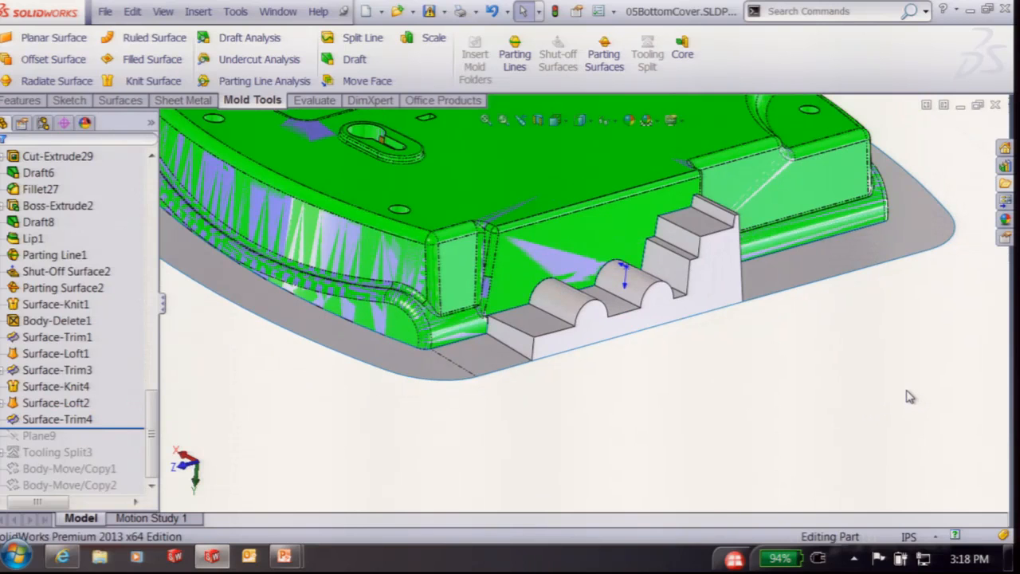
Expand Surface Bodies and move the Surface-Trim4 body into the Parting Surface Bodies folder
key("f")
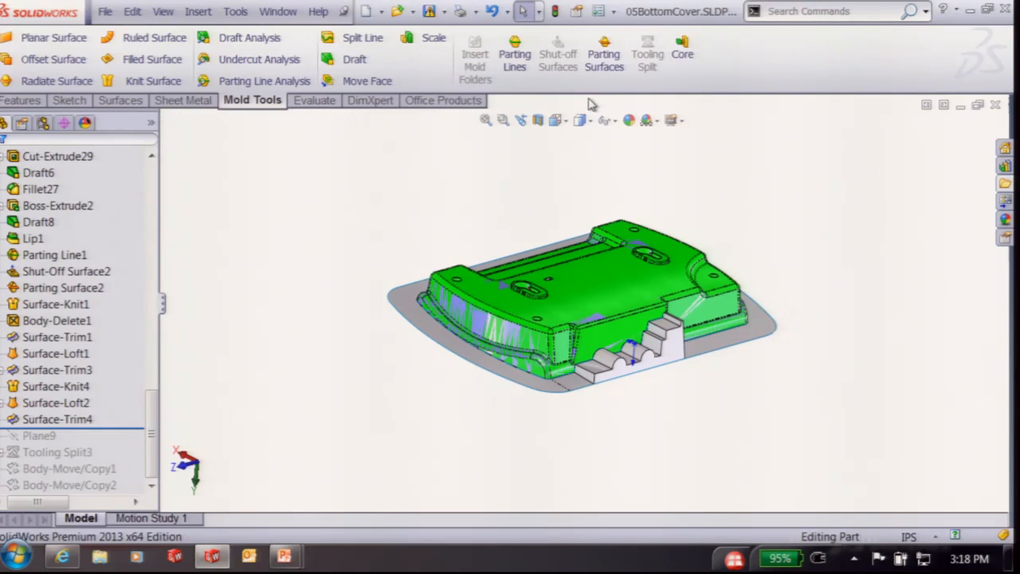
left_click_drag(151, 414, 156, 183)
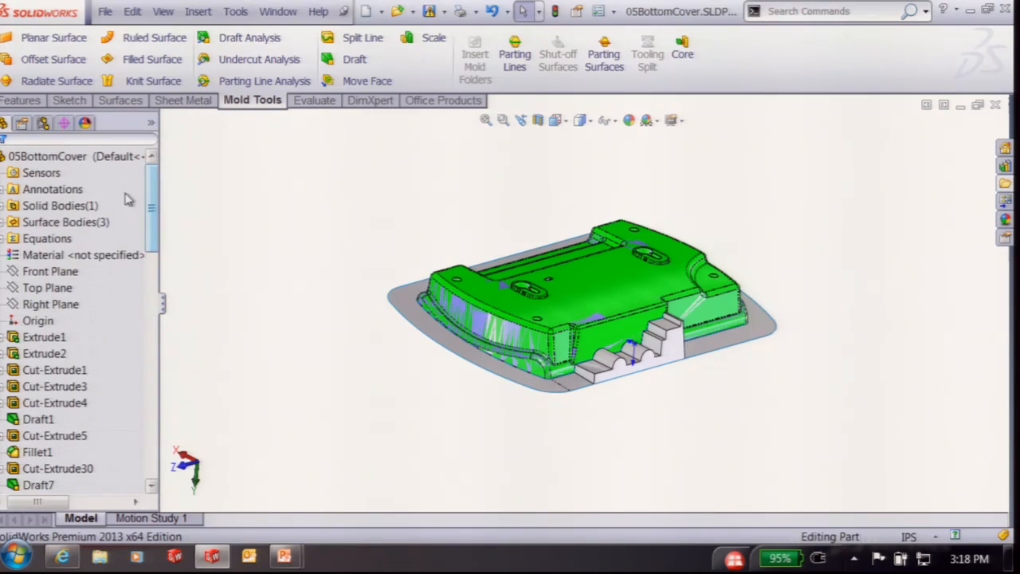
left_click(3, 223)
left_click(48, 289)
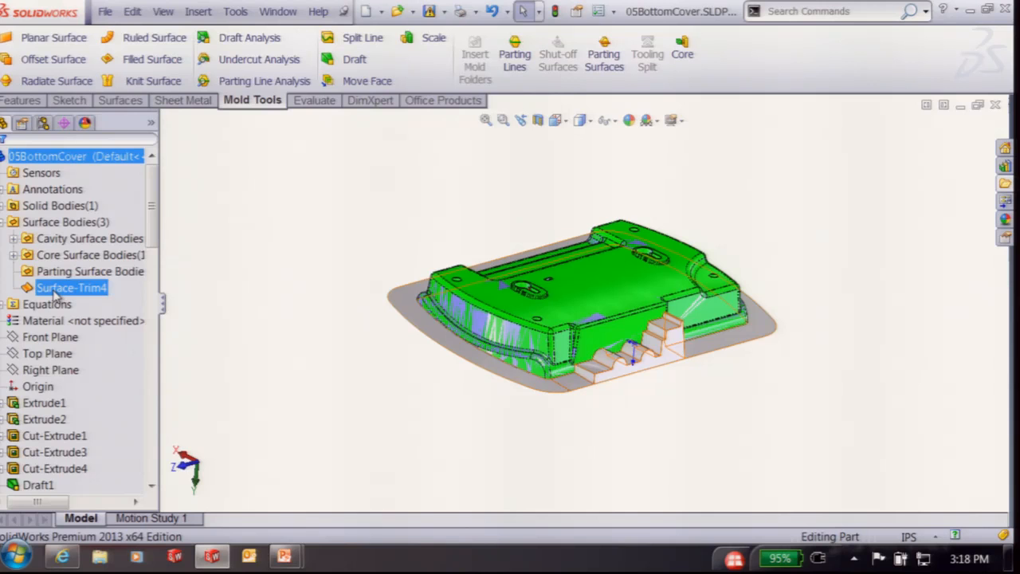
left_click(92, 272)
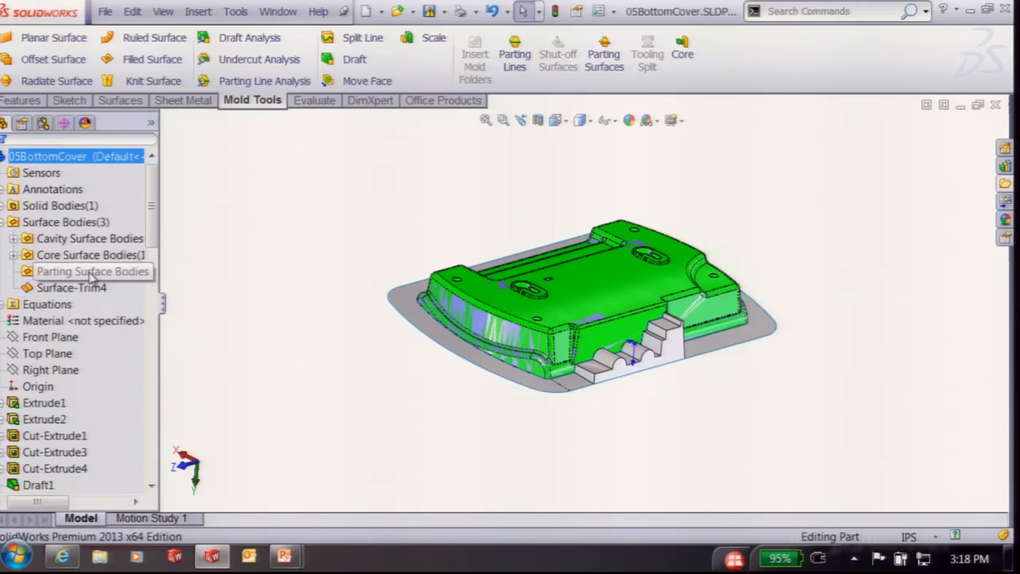
left_click(88, 289)
left_click_drag(77, 297, 97, 275)
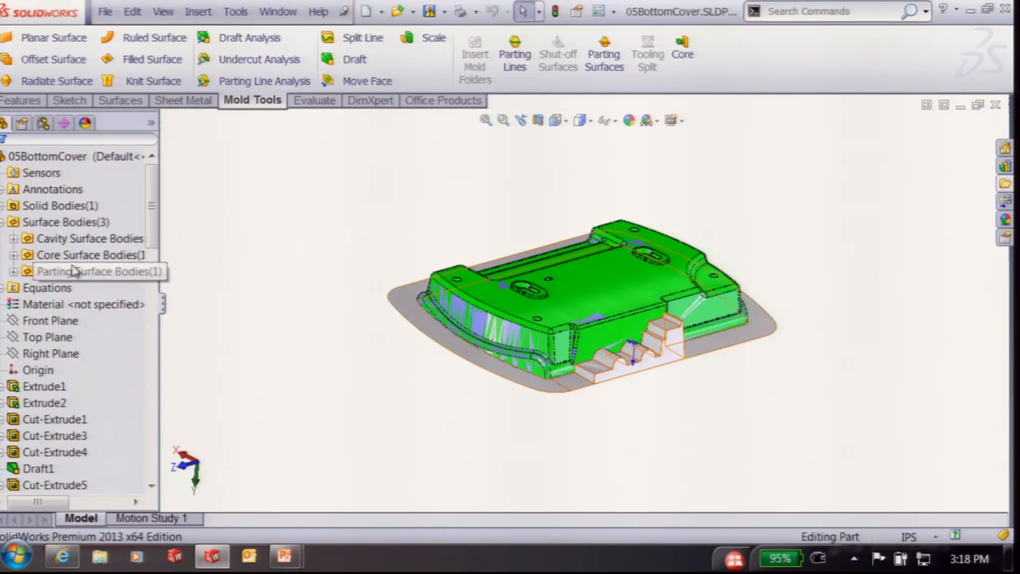
left_click(96, 257)
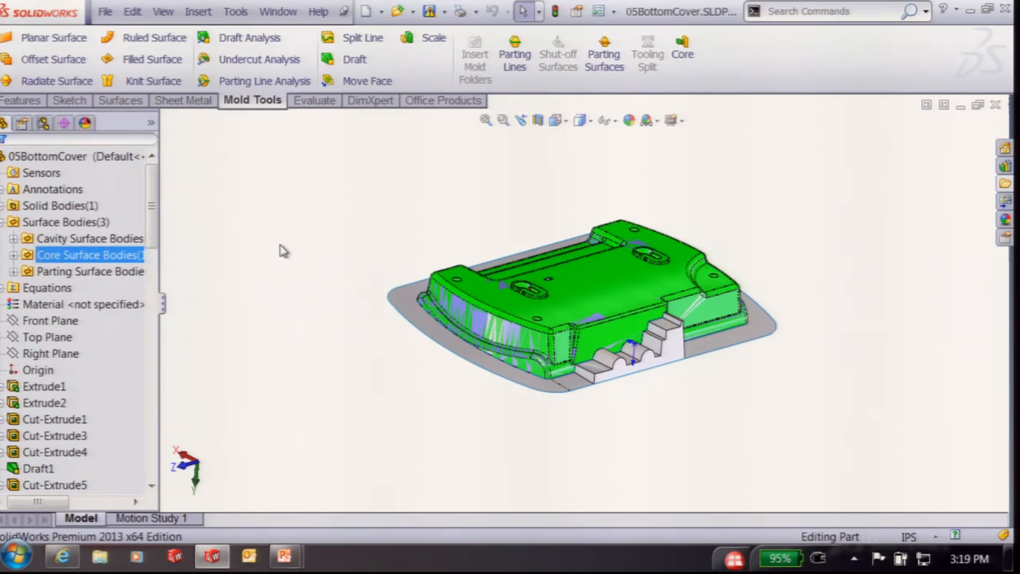
left_click(14, 271)
left_click(84, 288)
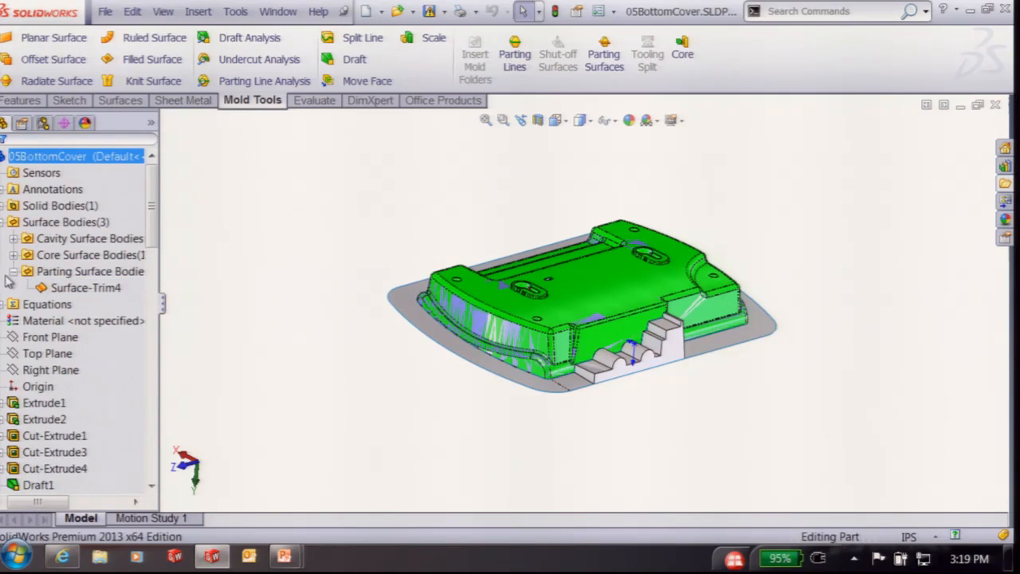
middle_click_drag(369, 202, 373, 216)
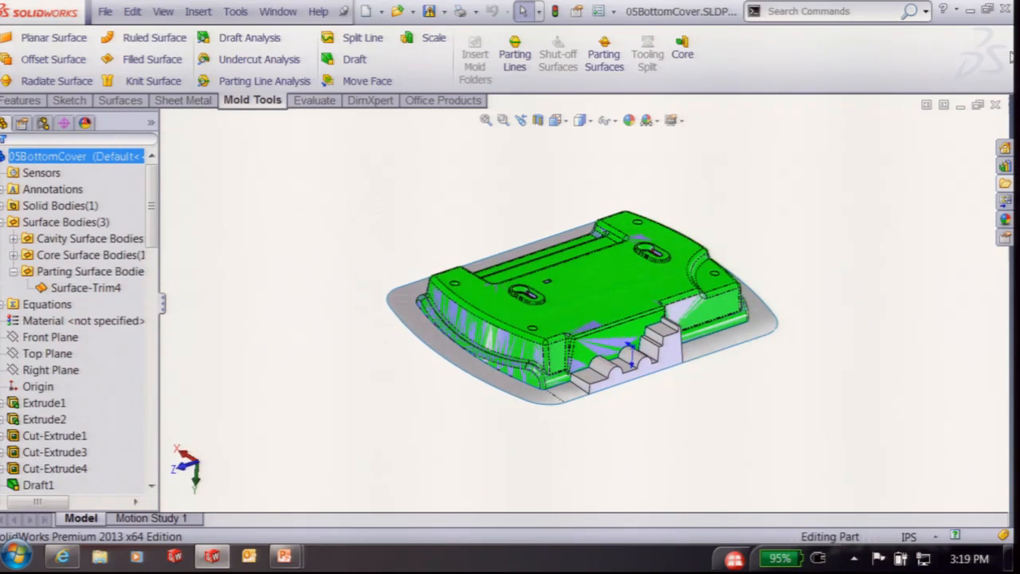
Open 06BottomCover.SLDPRT from the file list
left_click(1005, 186)
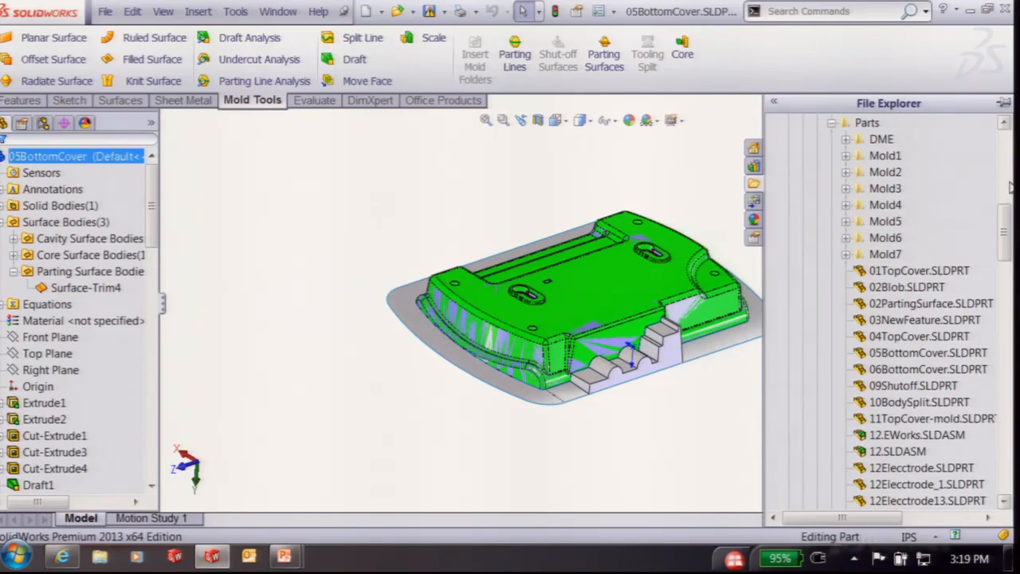
double_click(885, 370)
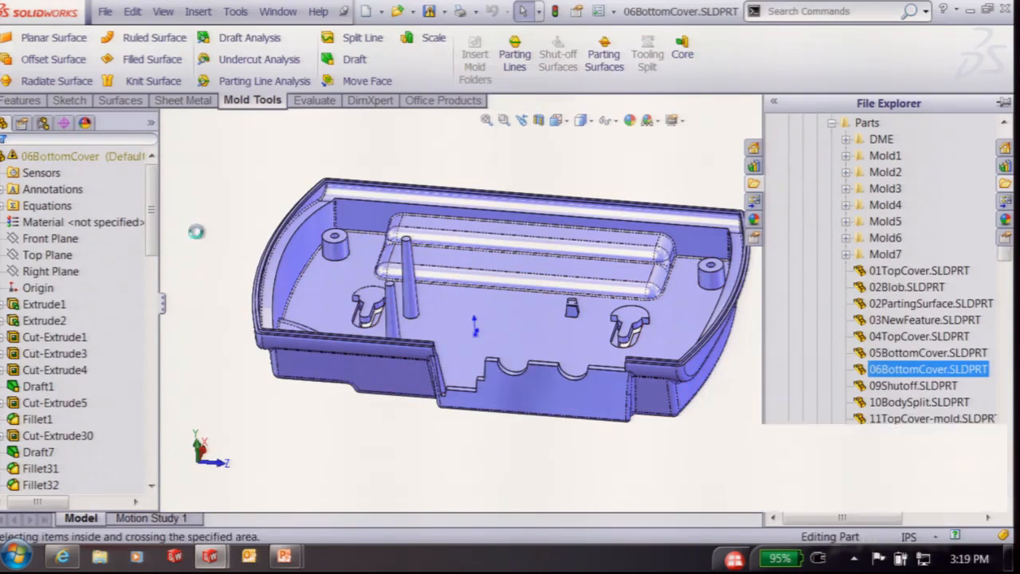
left_click_drag(153, 262, 162, 465)
Roll forward through Parting Line1, review its settings and accept them
left_click_drag(126, 315, 125, 330)
left_click(83, 321)
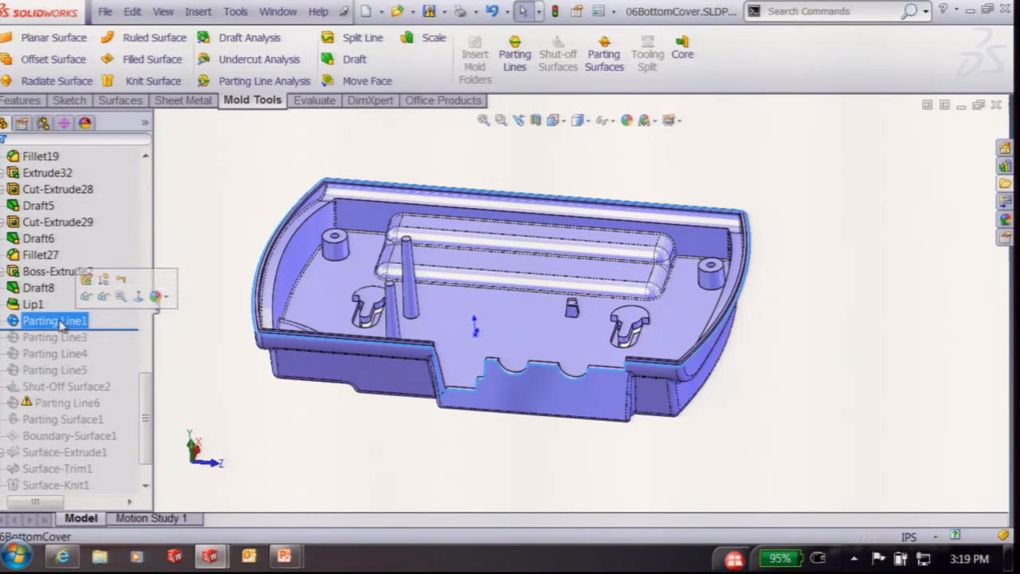
left_click(86, 280)
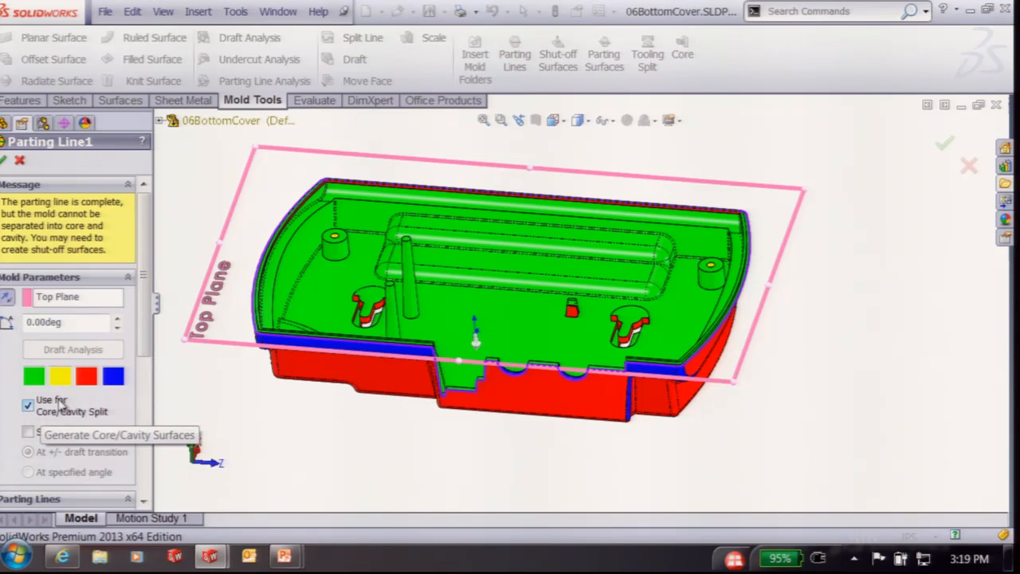
left_click(3, 161)
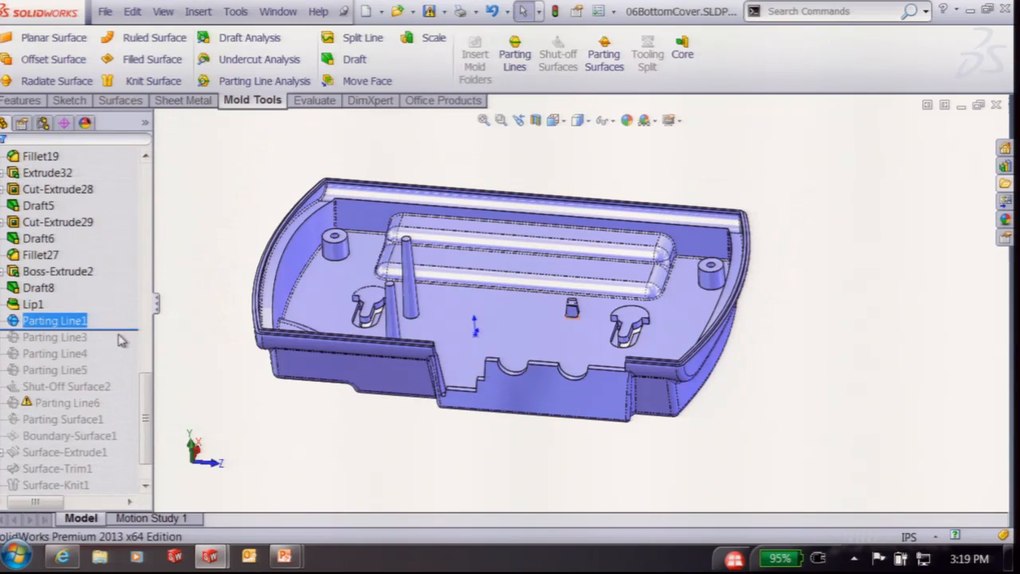
Roll forward through Parting Line5 and review Parting Line3's settings without changes
left_click_drag(124, 328, 125, 378)
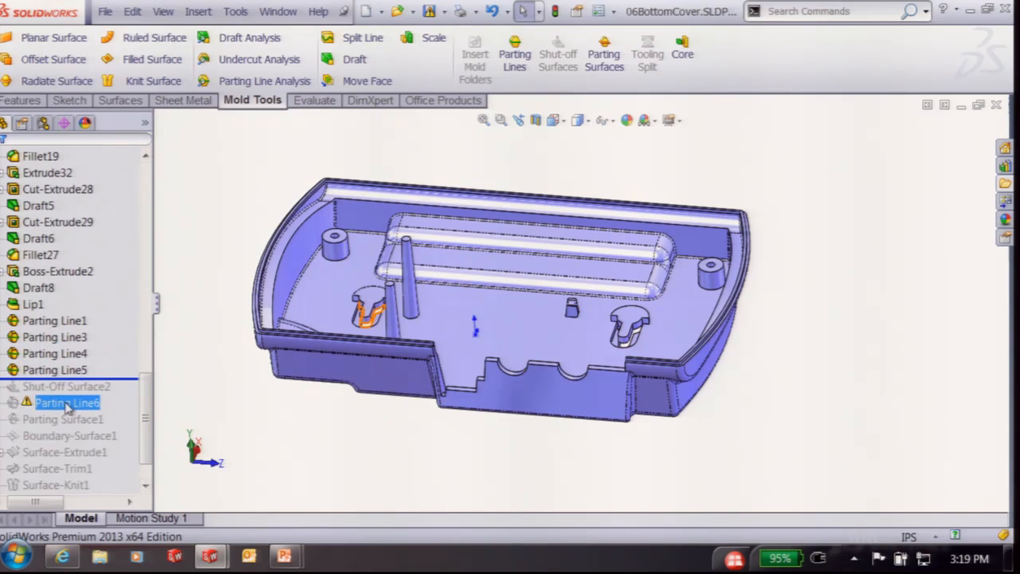
left_click(78, 337)
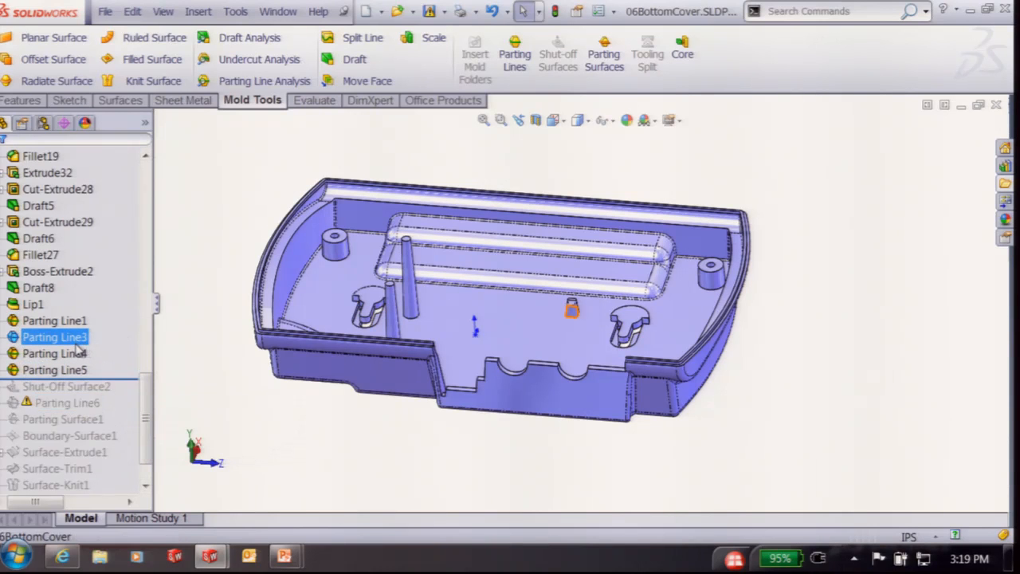
middle_click_drag(541, 436, 574, 446)
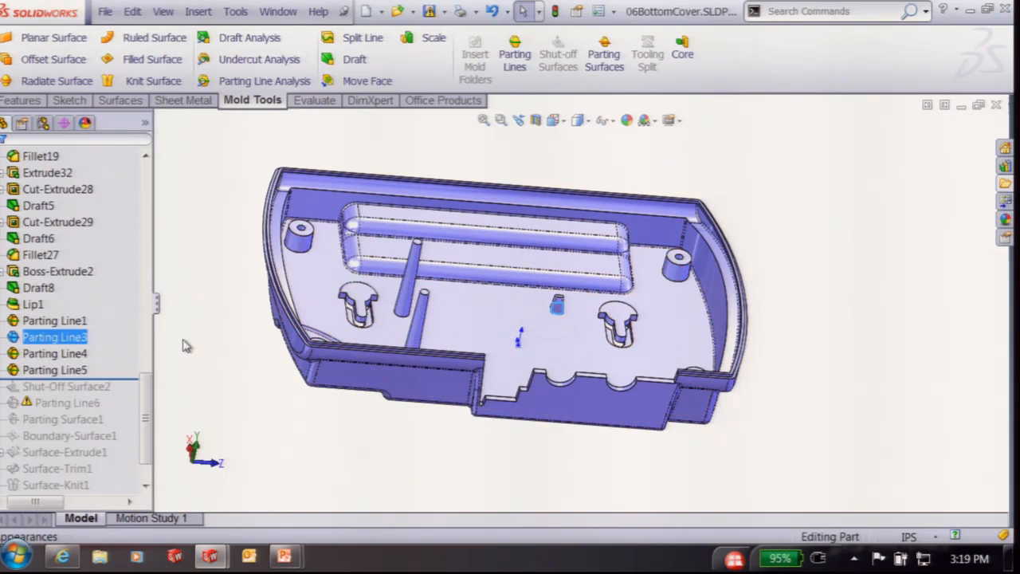
right_click(53, 338)
left_click(60, 191)
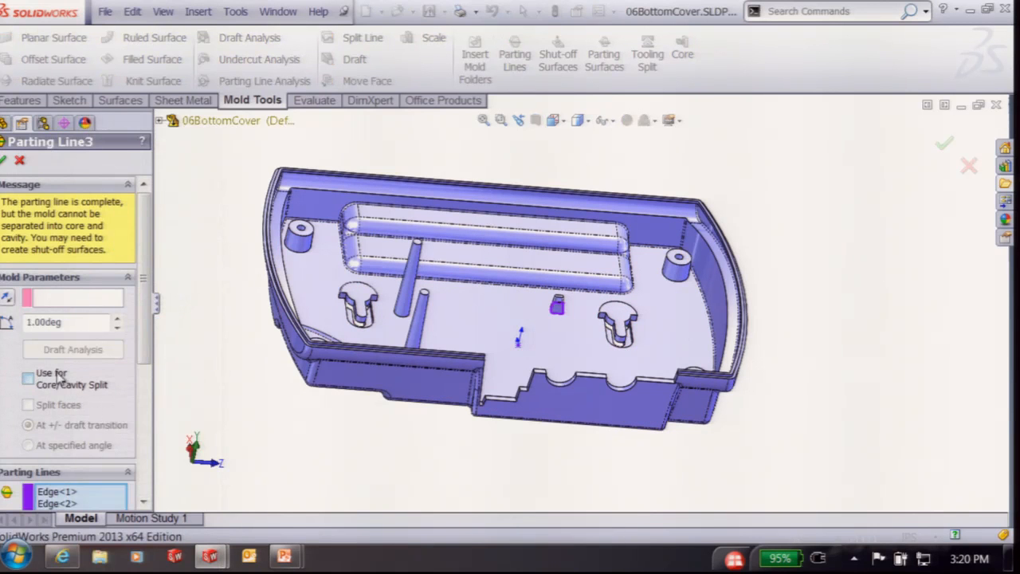
left_click(17, 159)
Roll forward through Shut-Off Surface2 and review its settings
left_click_drag(131, 379, 92, 427)
right_click(91, 423)
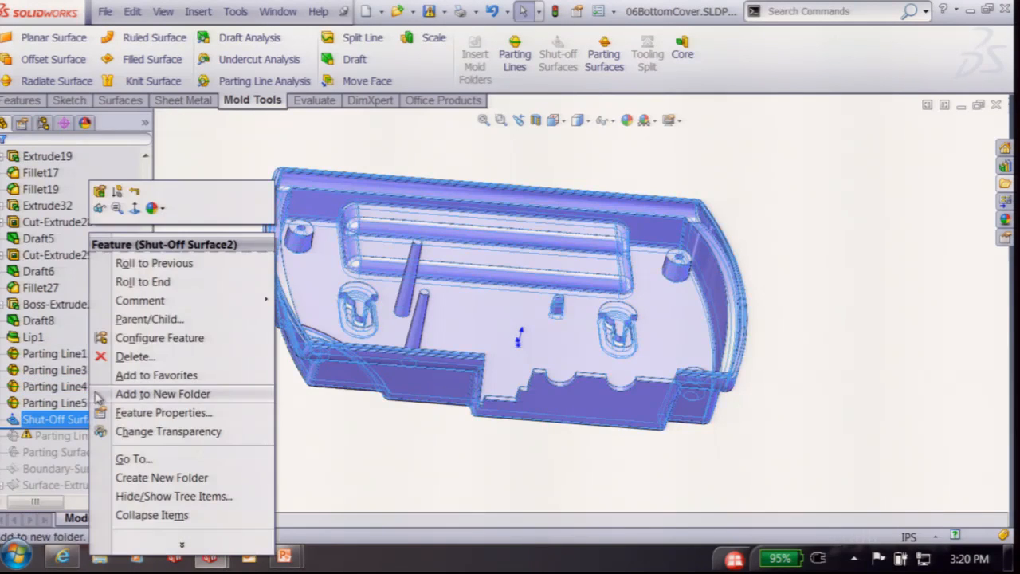
left_click(99, 193)
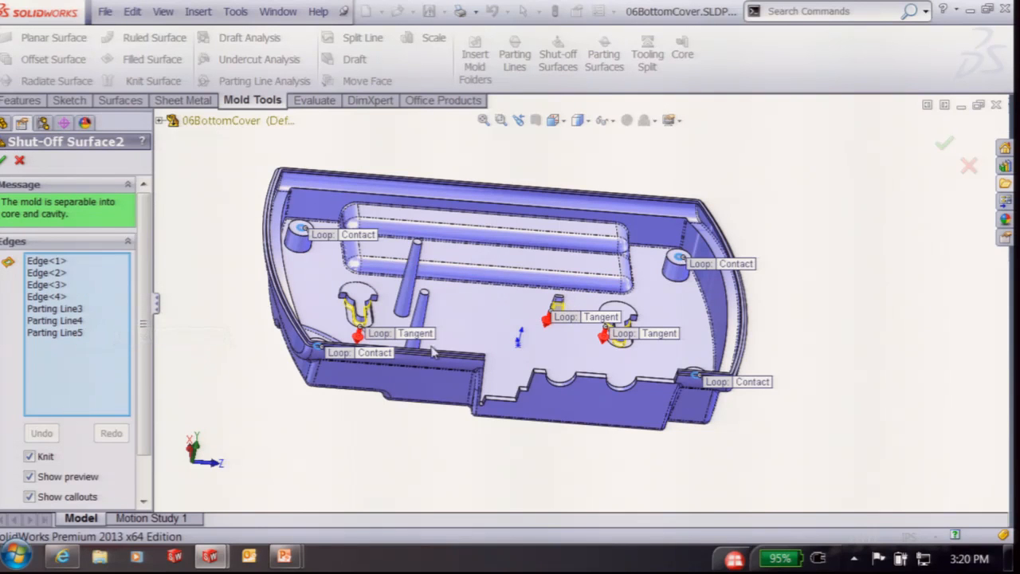
left_click(5, 159)
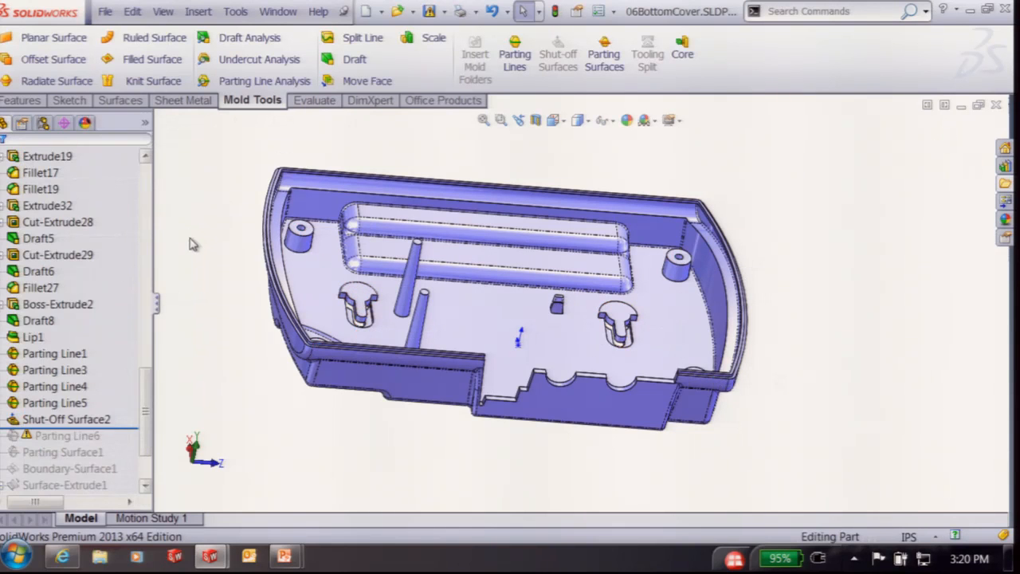
Roll forward through Parting Line6 and review its settings
scroll(141, 399, "down", 3)
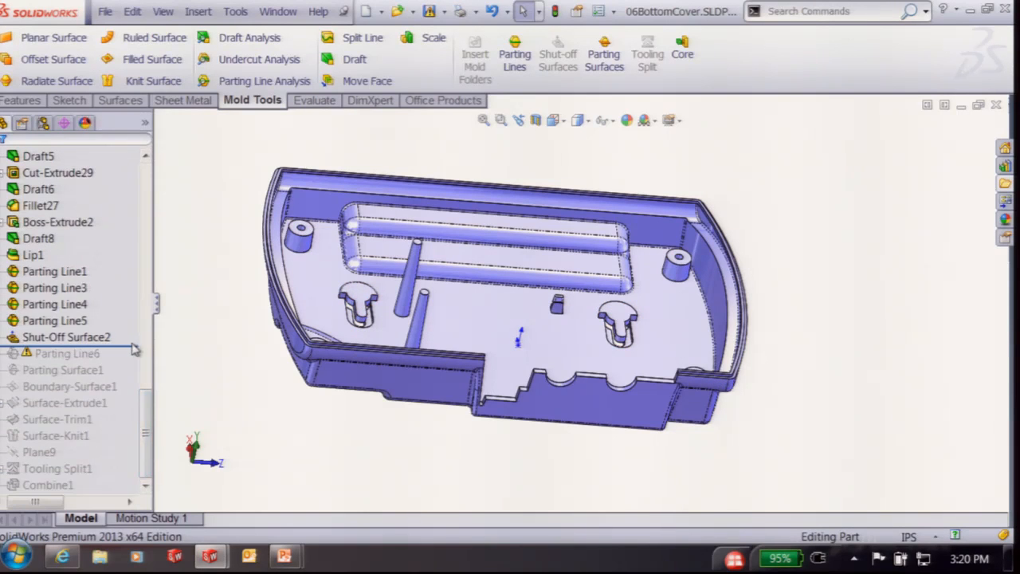
left_click_drag(137, 346, 137, 363)
left_click(59, 358)
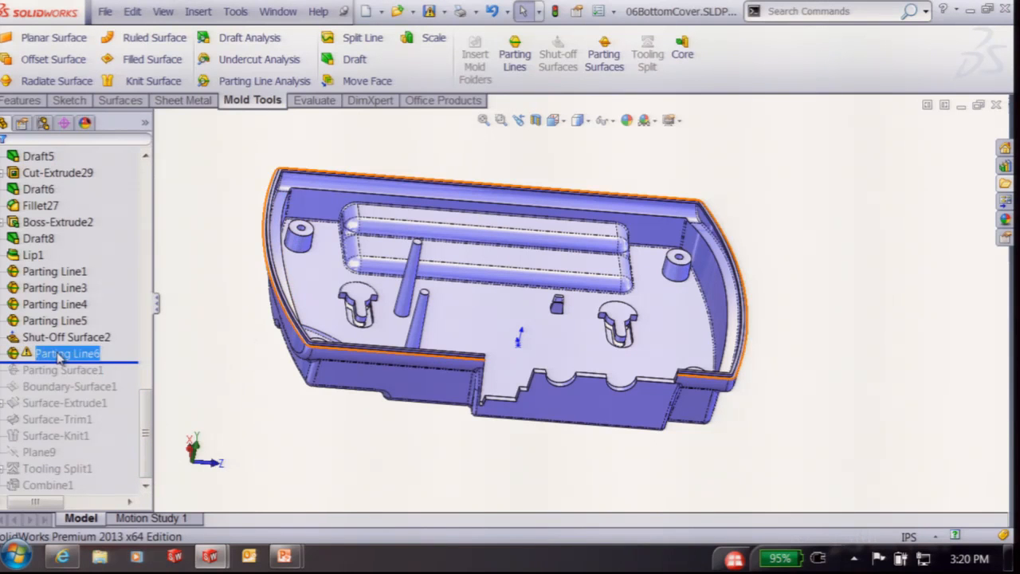
right_click(60, 358)
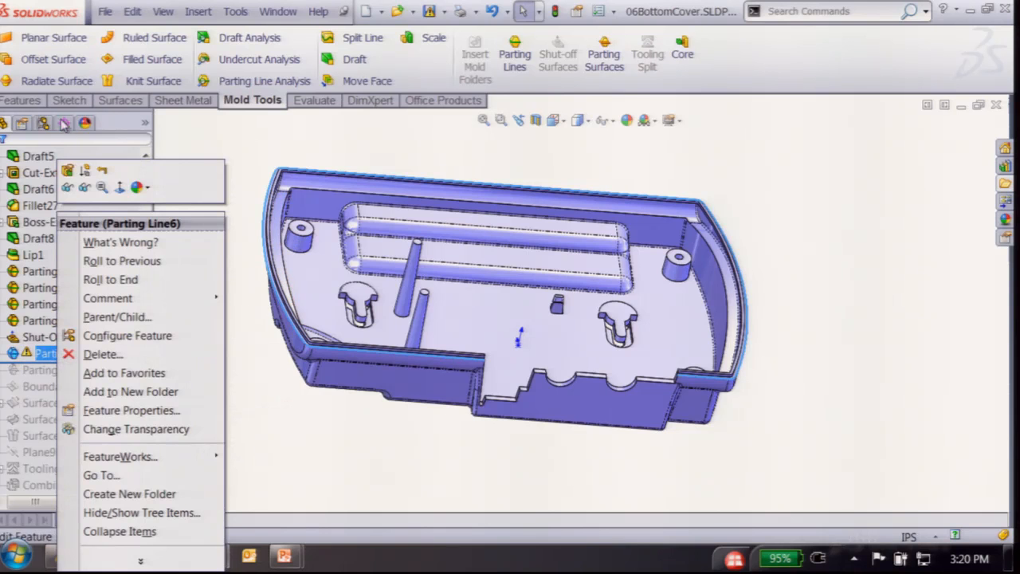
left_click(67, 170)
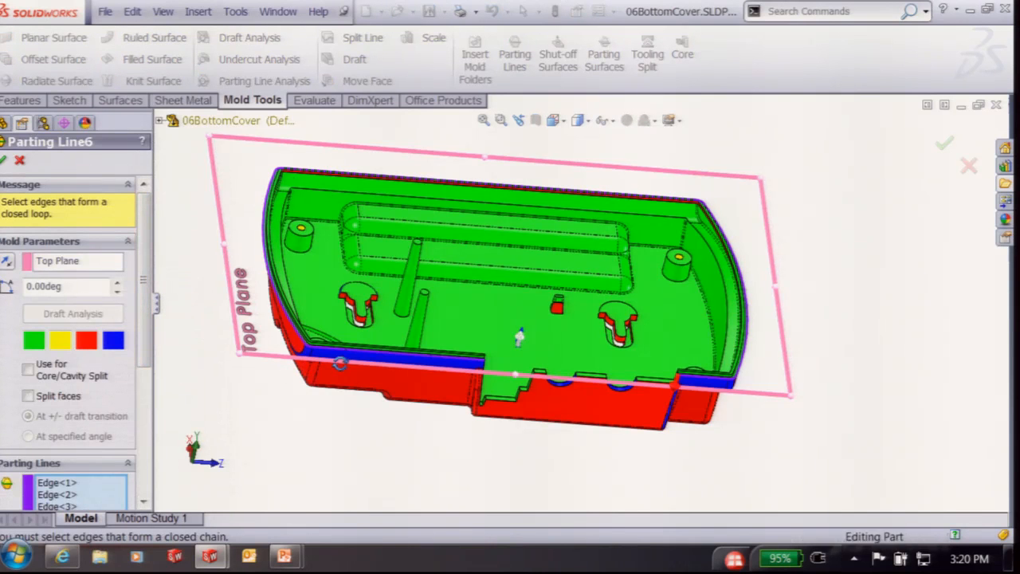
scroll(343, 373, "down", 3)
scroll(586, 307, "up", 2)
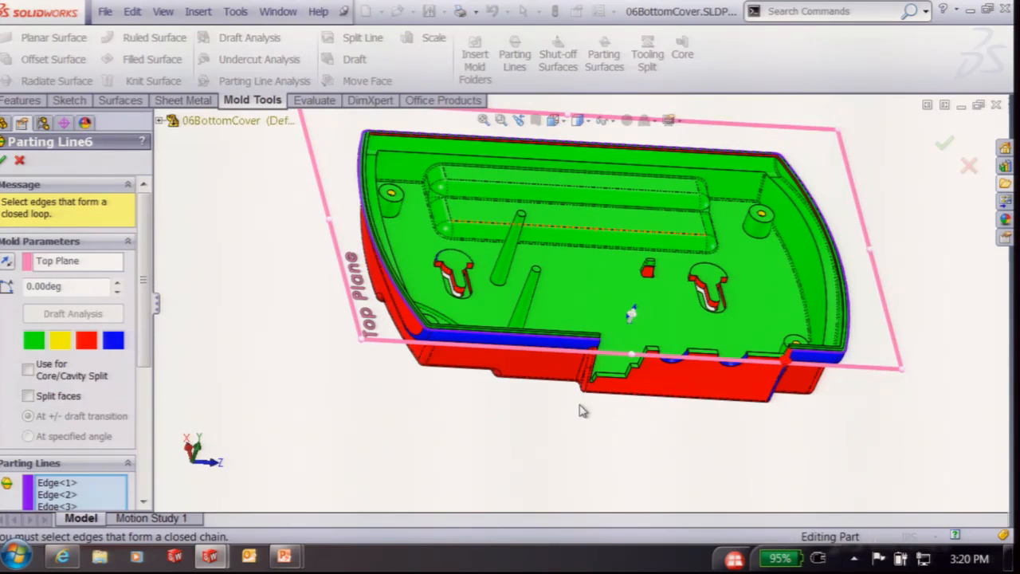
left_click(2, 159)
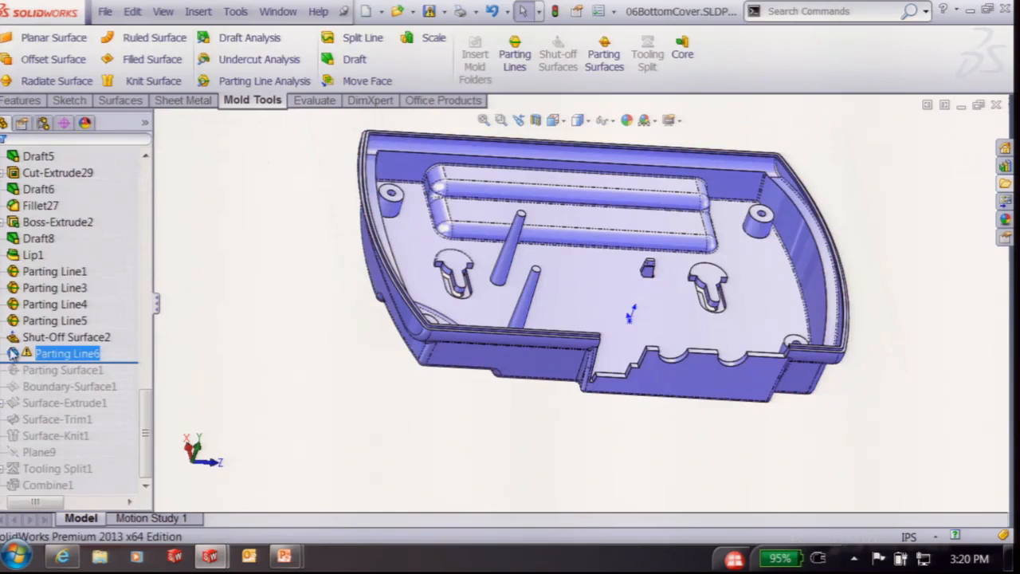
left_click_drag(56, 360, 57, 360)
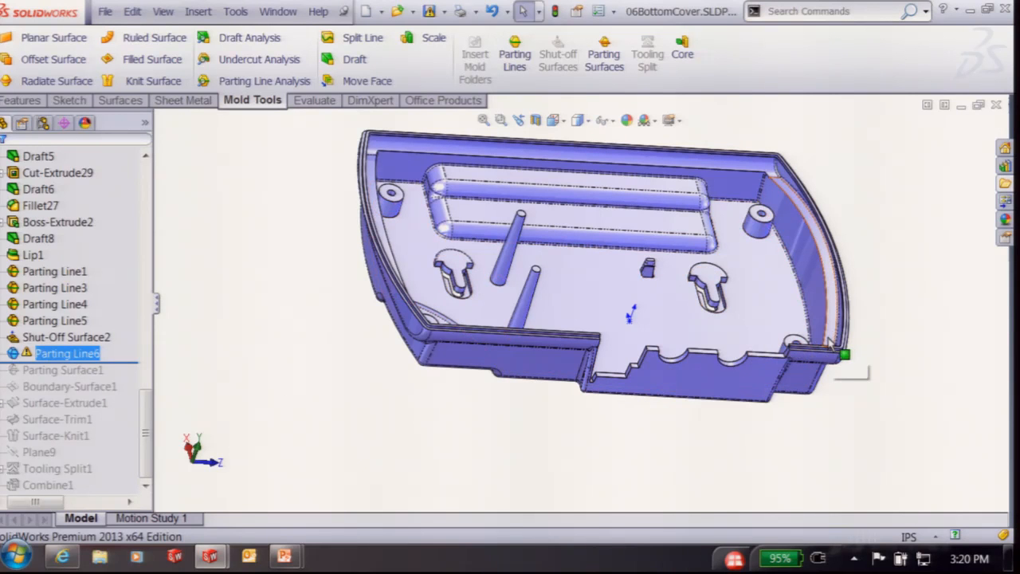
Roll forward through Parting Surface1, review and rebuild its 0.5 in flange, then view the underside
left_click_drag(128, 361, 119, 379)
left_click(80, 370)
right_click(80, 371)
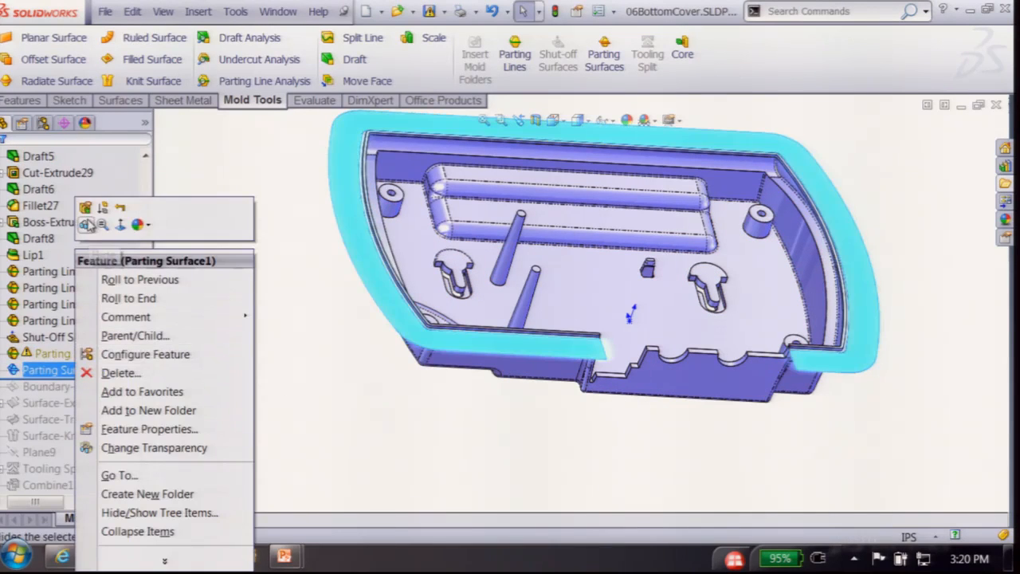
left_click(170, 296)
left_click(35, 272)
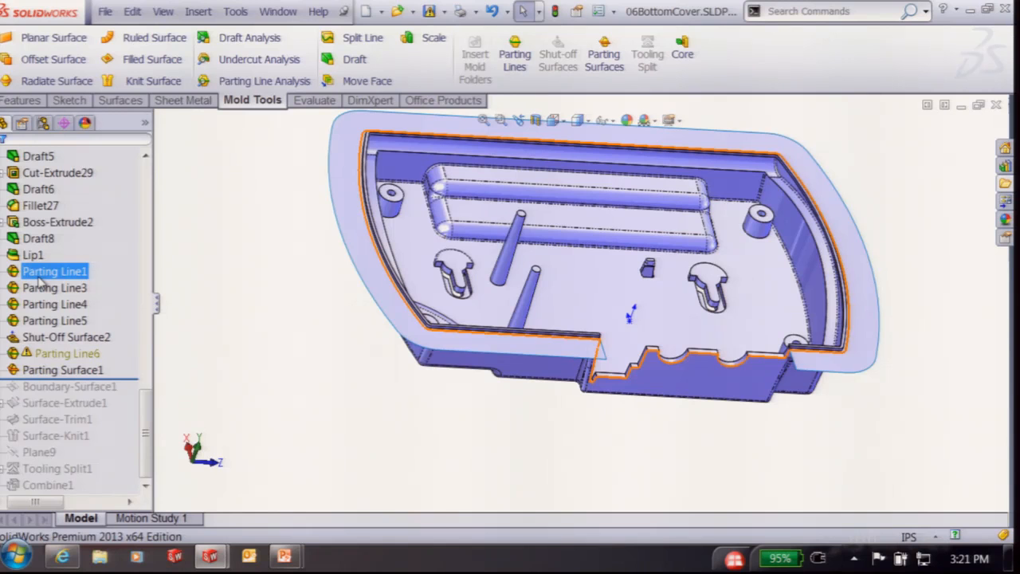
left_click(88, 372)
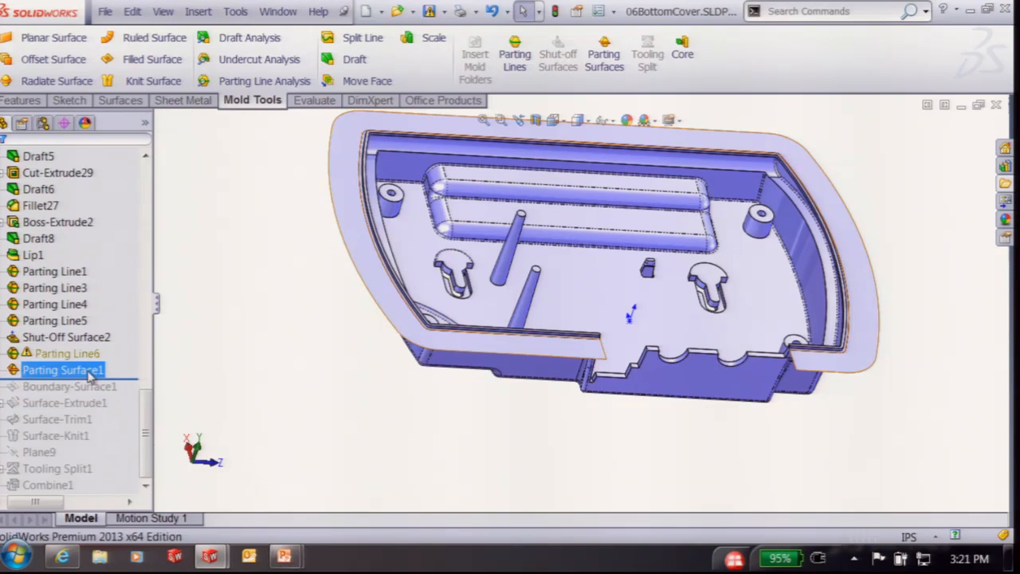
left_click(78, 371)
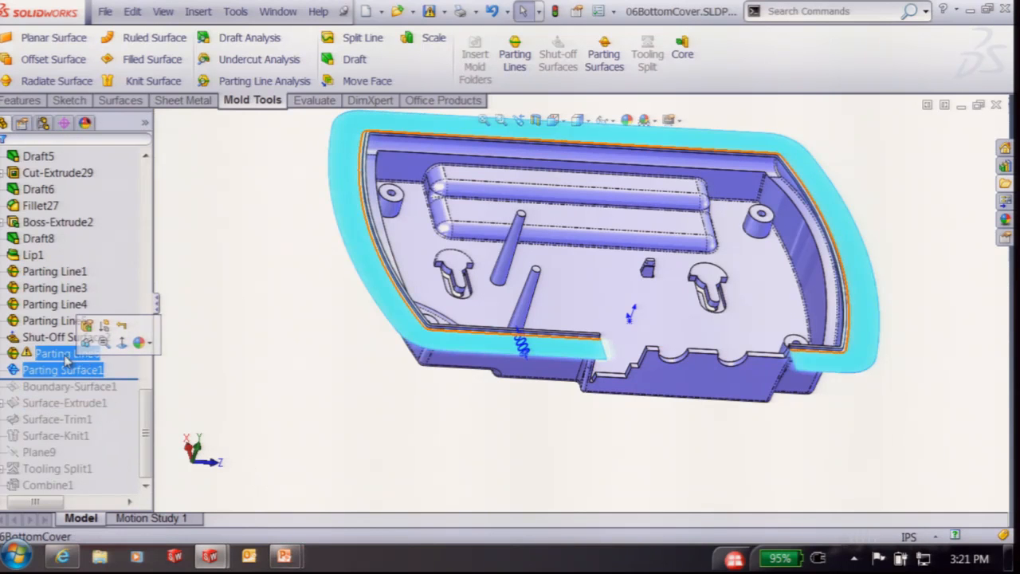
left_click(87, 325)
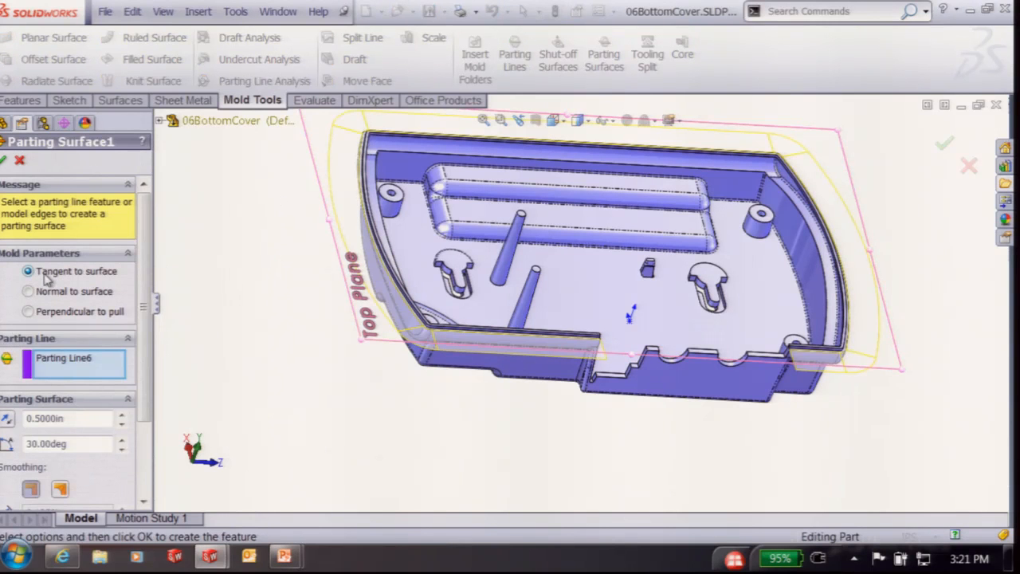
left_click(4, 160)
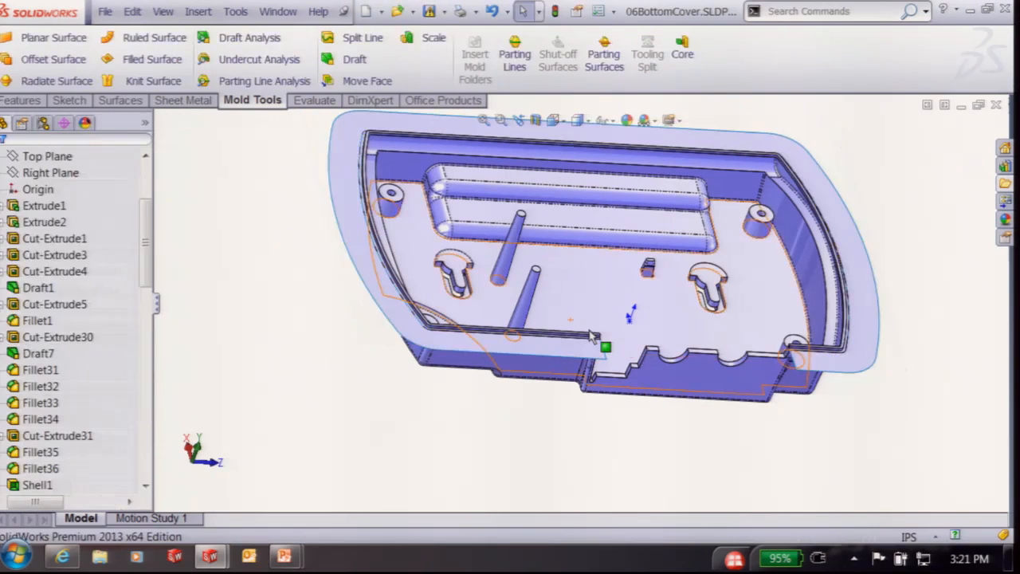
middle_click_drag(514, 446, 702, 224)
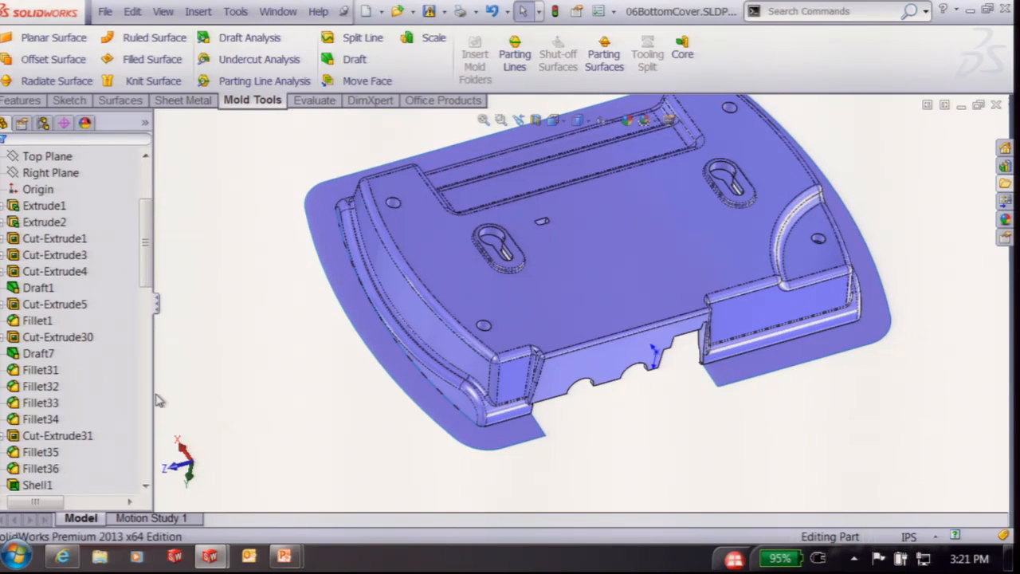
Roll the history forward through Boundary-Surface1, then inspect Boundary-Surface1 and Surface-Extrude1
scroll(102, 417, "down", 20)
left_click(100, 451)
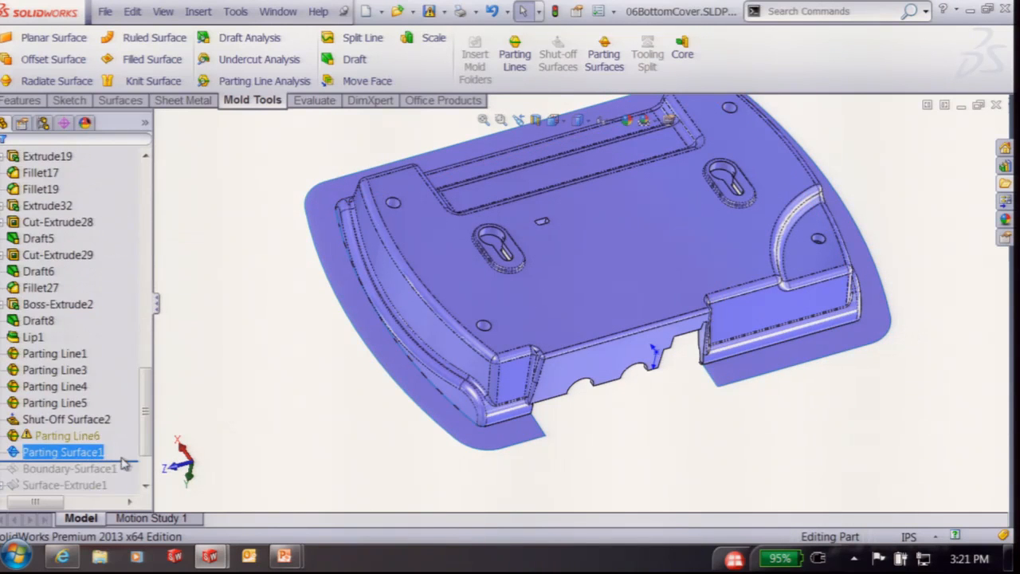
left_click_drag(132, 459, 127, 478)
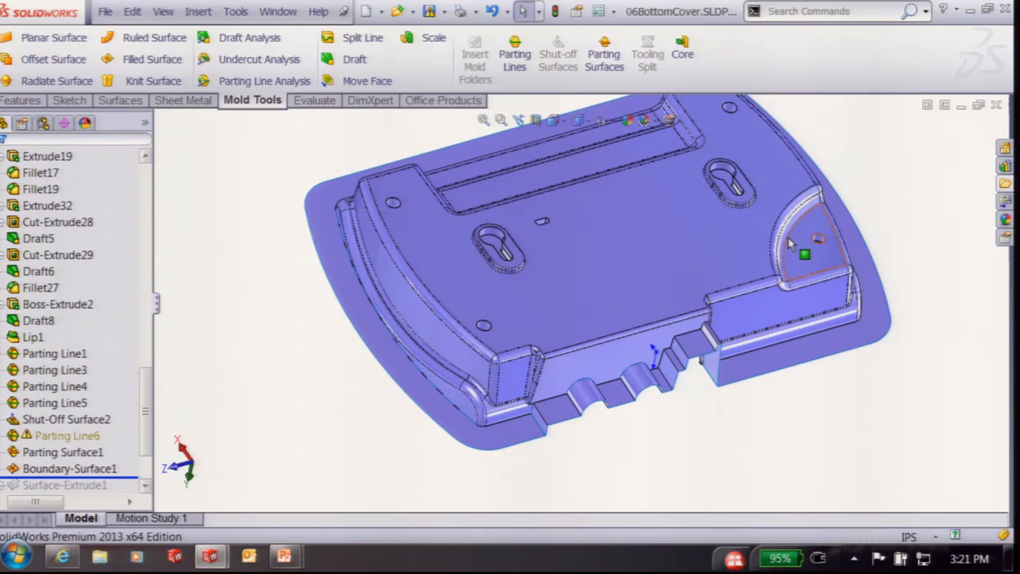
left_click(62, 470)
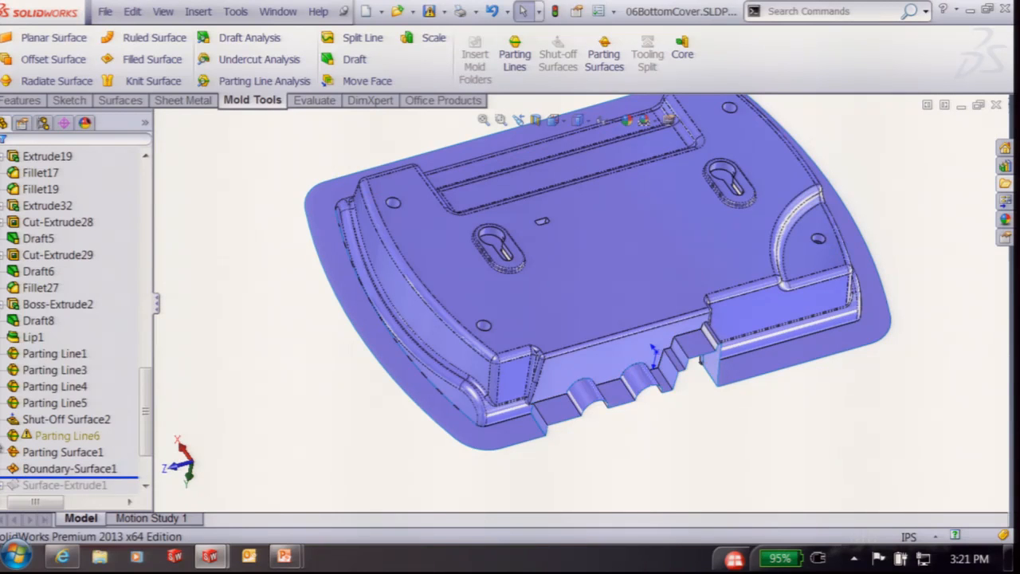
left_click(63, 484)
Edit Boundary-Surface1, review its Direction 1 and Direction 2 curves, and confirm the surface
scroll(633, 393, "down", 8)
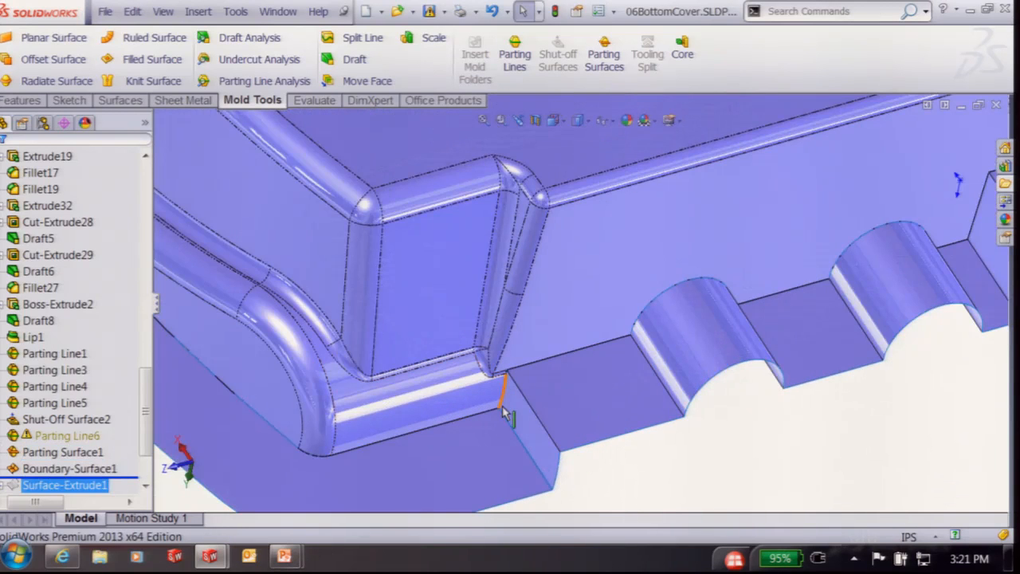
scroll(958, 222, "up", 3)
right_click(63, 469)
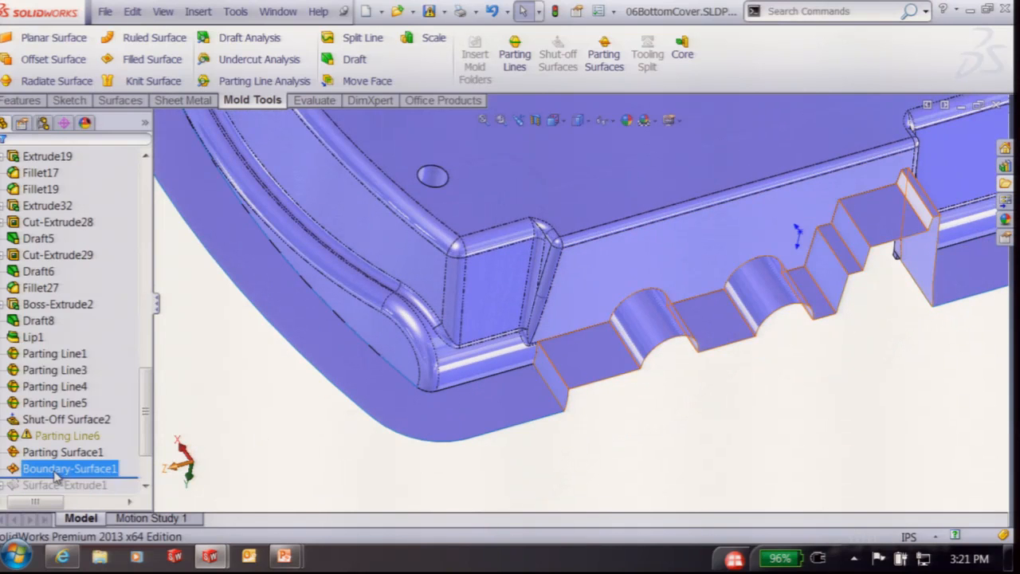
left_click(72, 205)
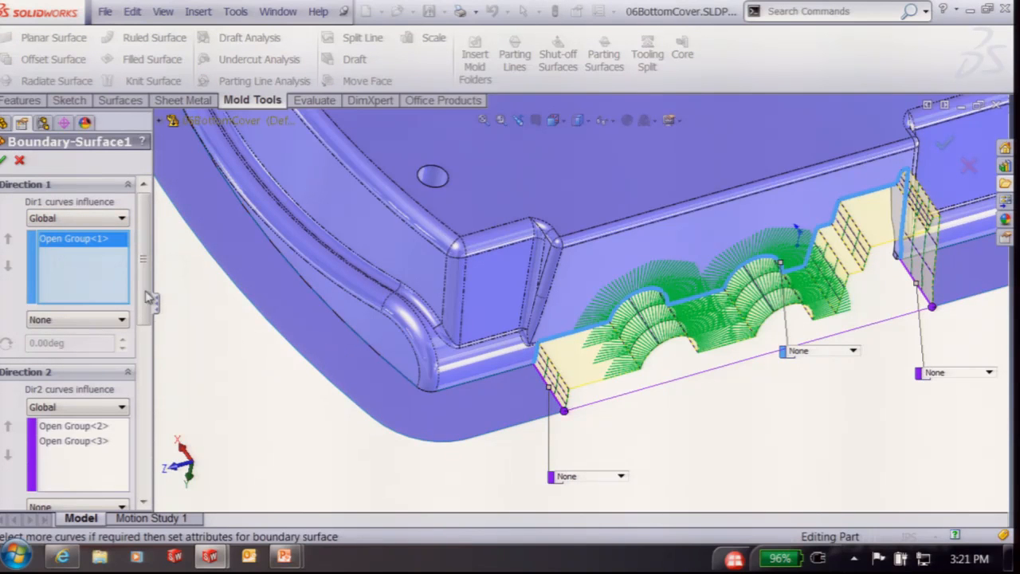
right_click(88, 254)
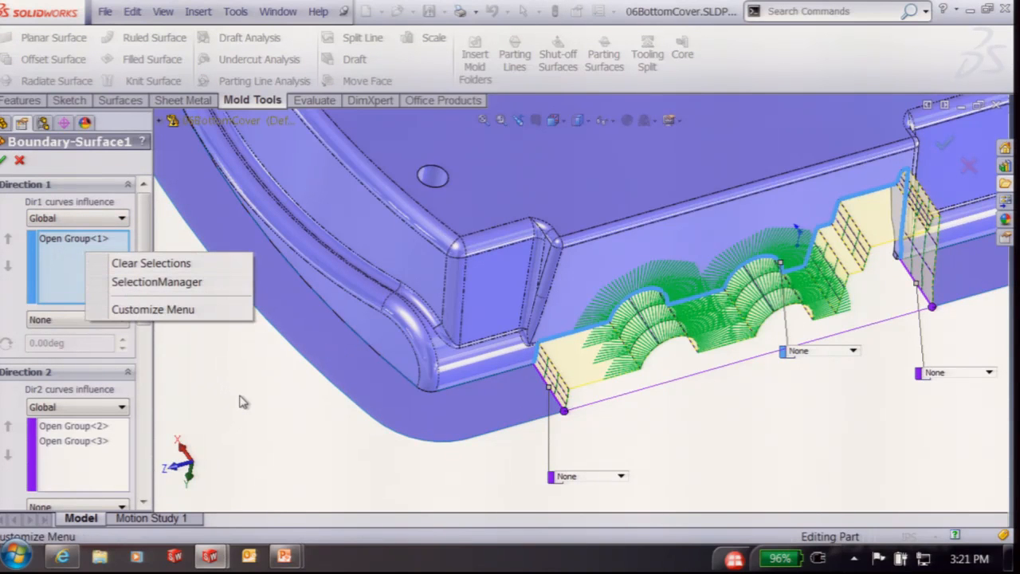
left_click(64, 460)
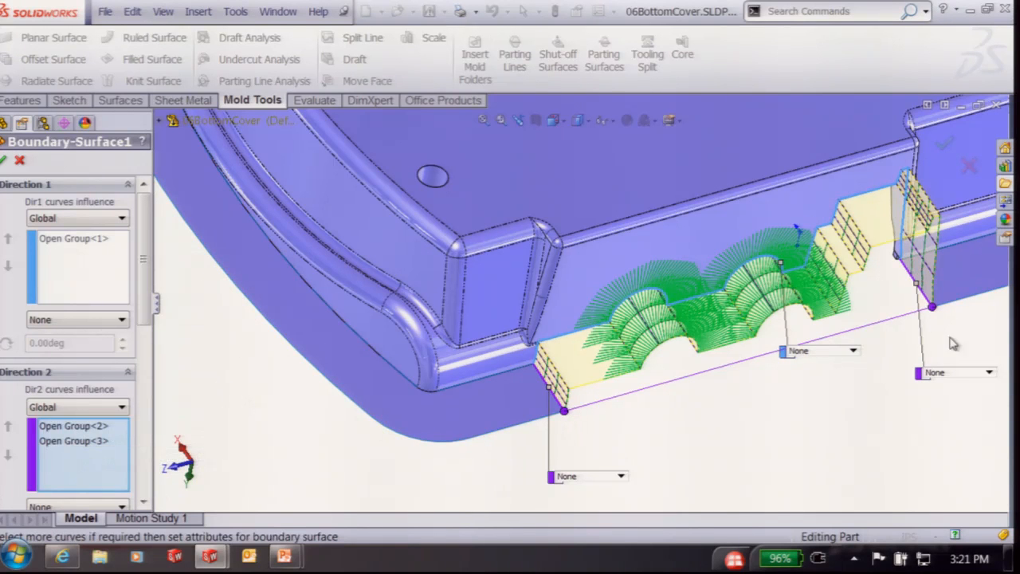
left_click(4, 160)
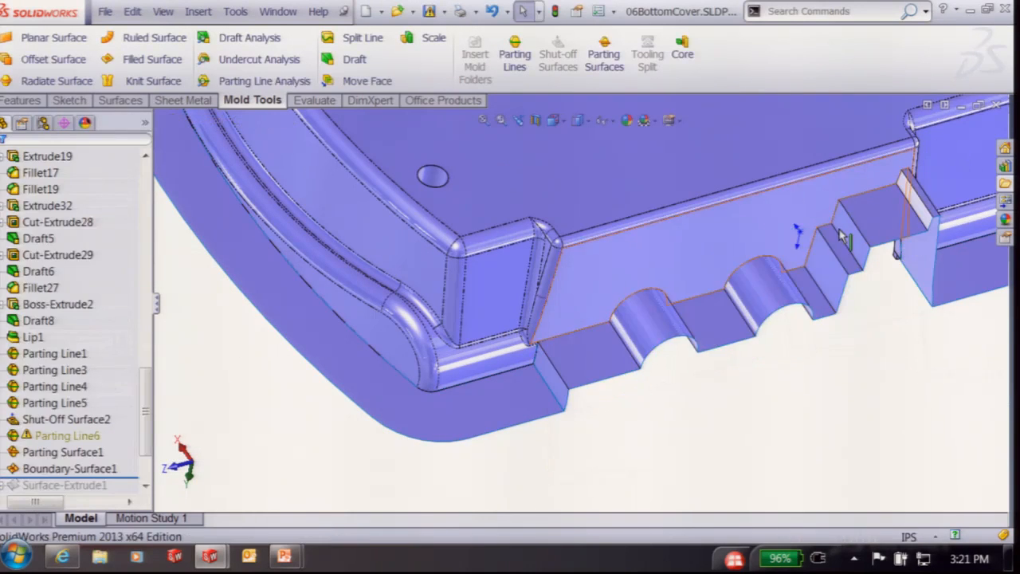
left_click(101, 492)
Roll back before Surface-Extrude1, then forward through Surface-Trim1 and Surface-Knit1
left_click_drag(103, 496, 121, 415)
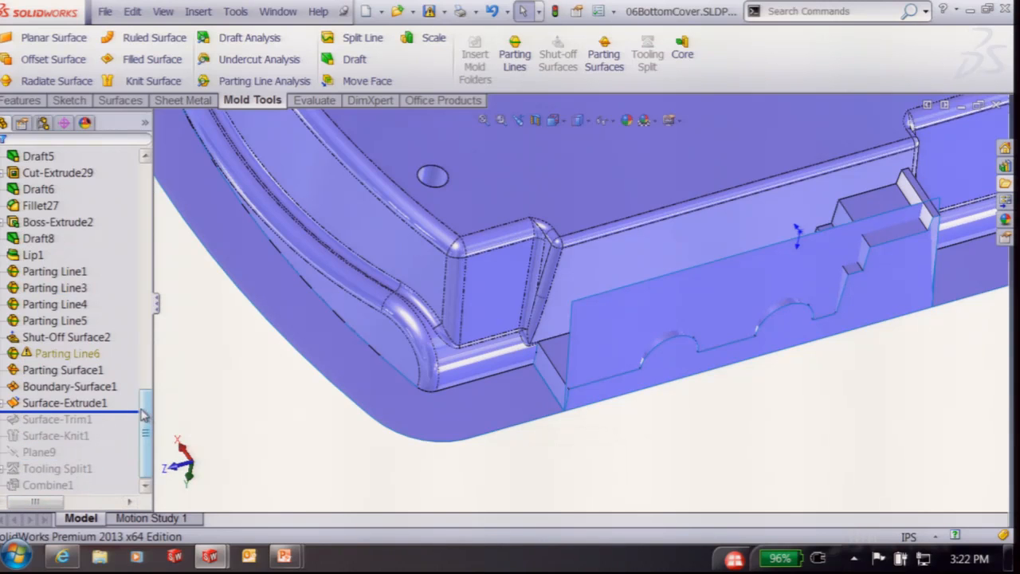
left_click_drag(126, 413, 127, 443)
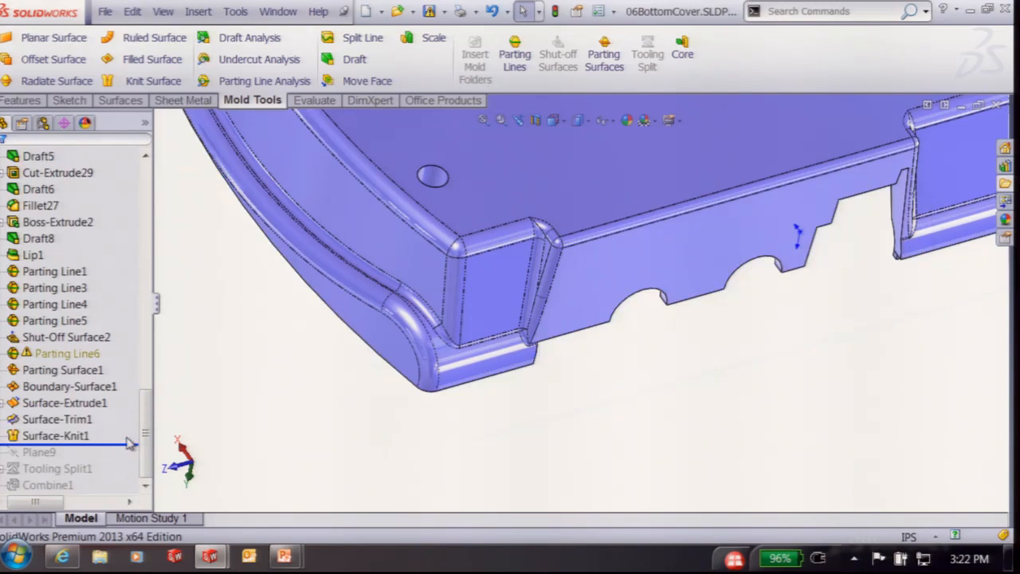
left_click(67, 435)
Show the Surface-Knit1 knitted surface and roll the history forward to the end
right_click(66, 430)
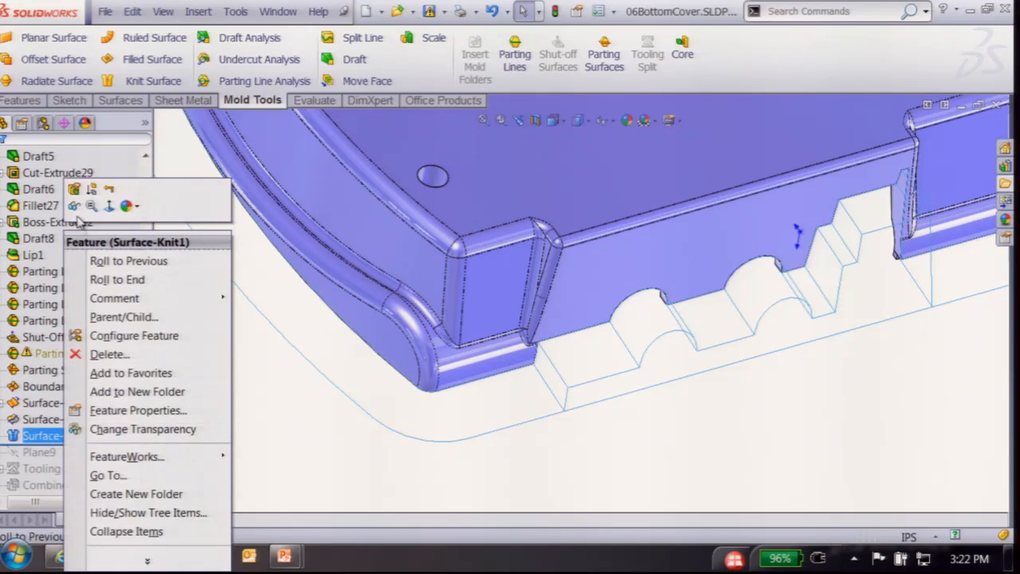
left_click(74, 205)
left_click(285, 489)
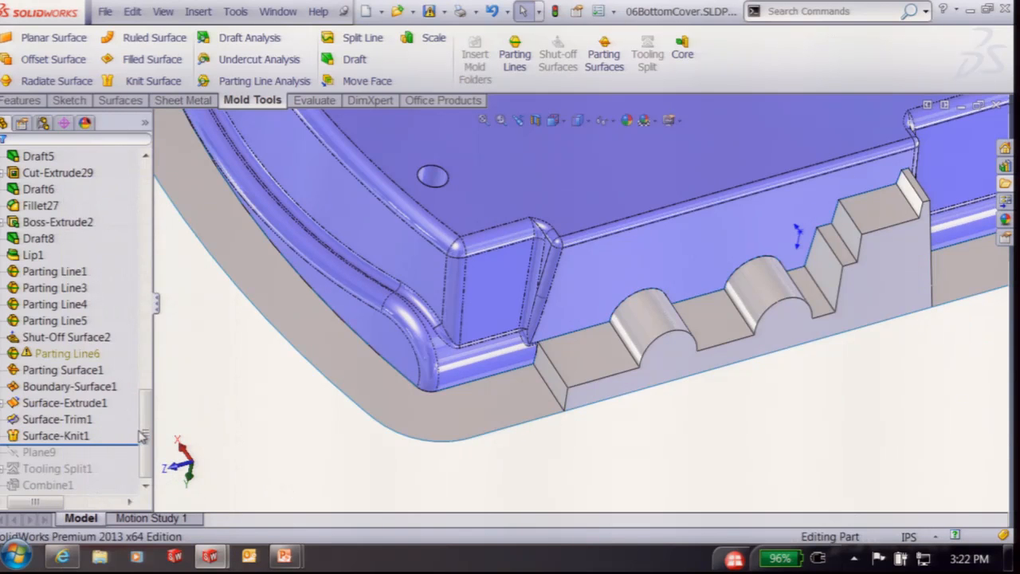
left_click_drag(125, 446, 116, 487)
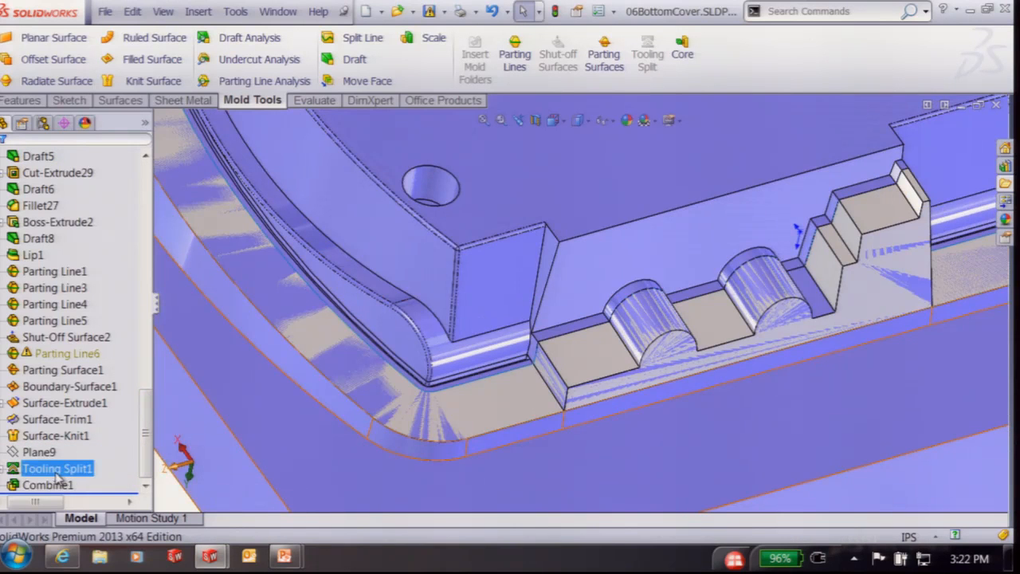
Expand Tooling Split1 and inspect its mold block face, combined body and Sketch344
right_click(56, 470)
left_click(2, 469)
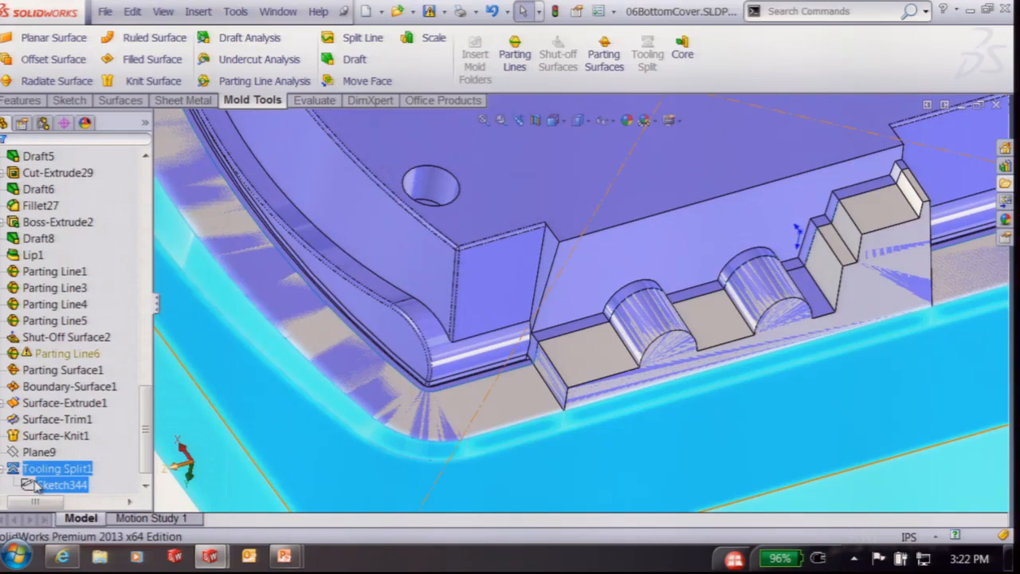
right_click(272, 461)
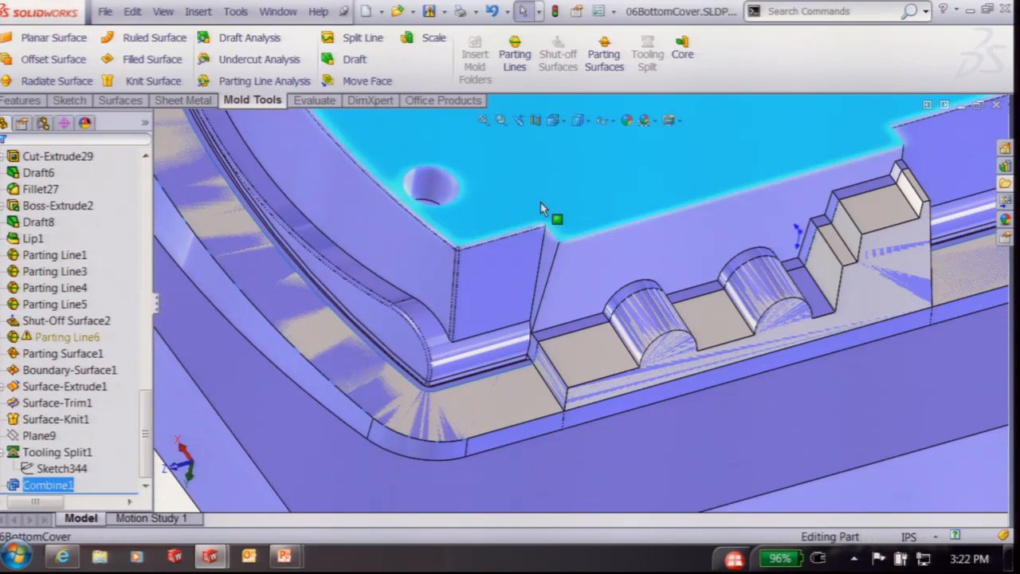
right_click(540, 203)
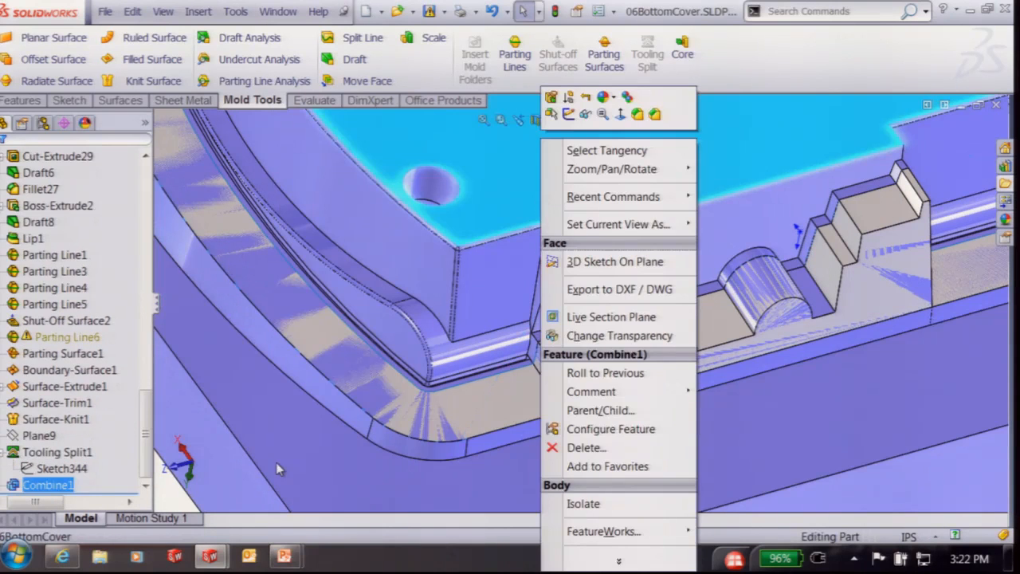
left_click(275, 416)
left_click(62, 468)
right_click(62, 468)
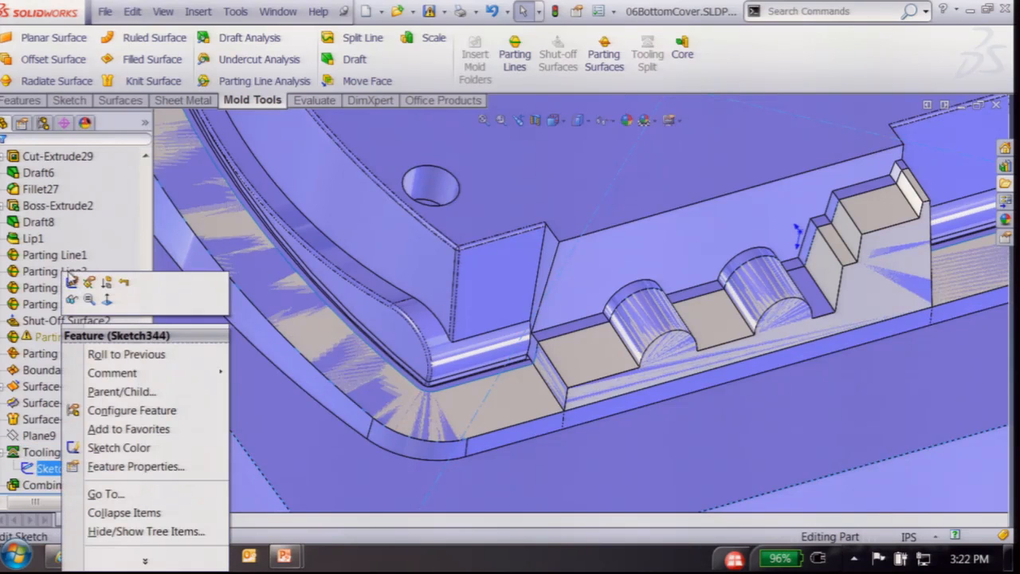
Open Tooling Split1 for editing, cancel, and display the Sketch344 block outline
right_click(36, 451)
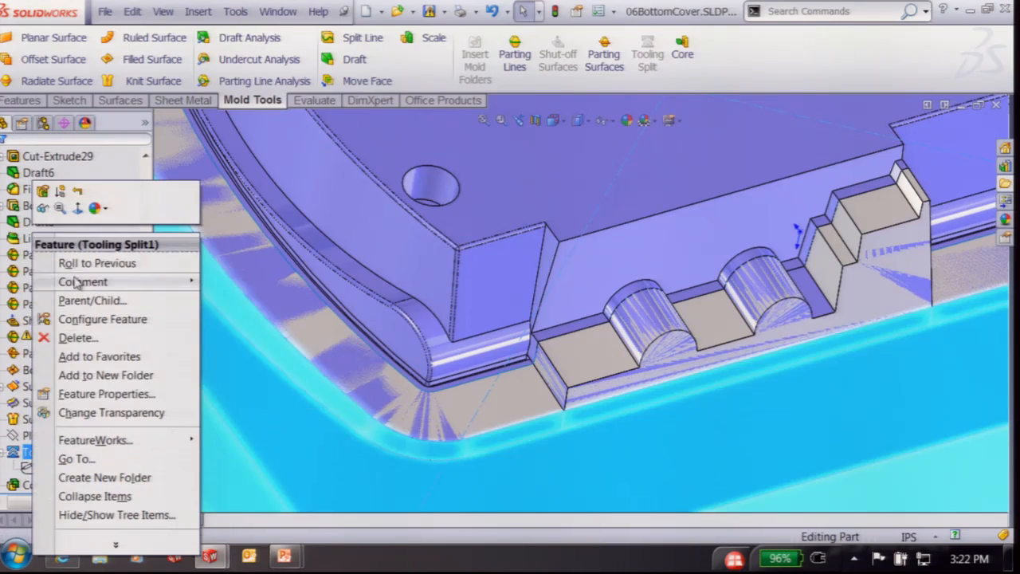
left_click(49, 203)
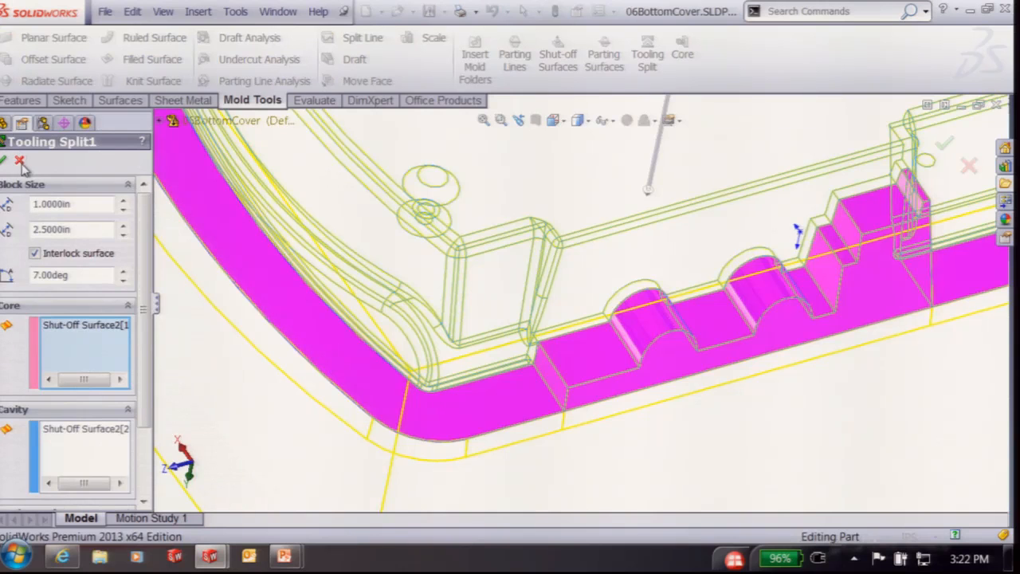
left_click(19, 161)
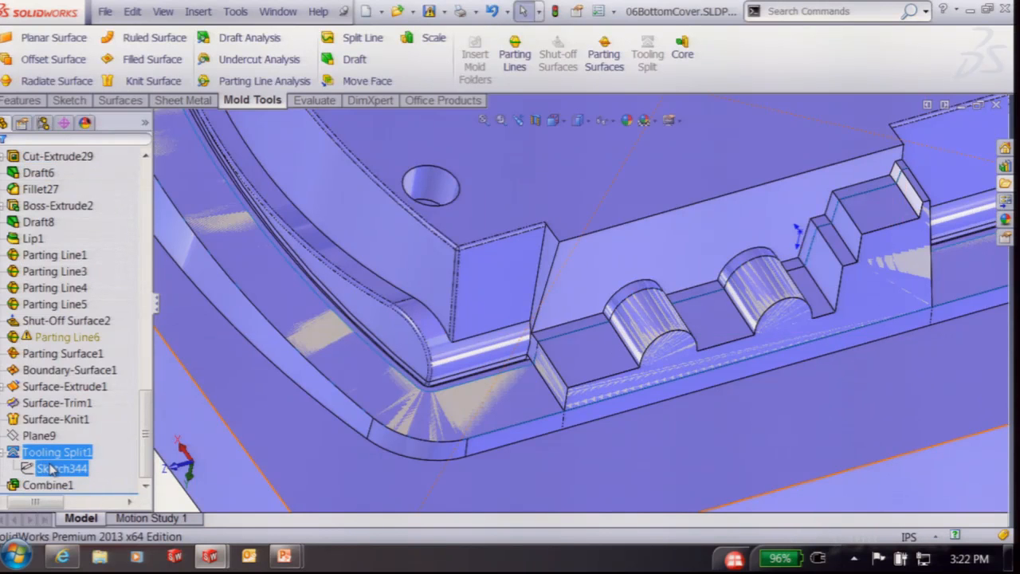
left_click(49, 468)
scroll(451, 412, "up", 5)
scroll(572, 317, "up", 3)
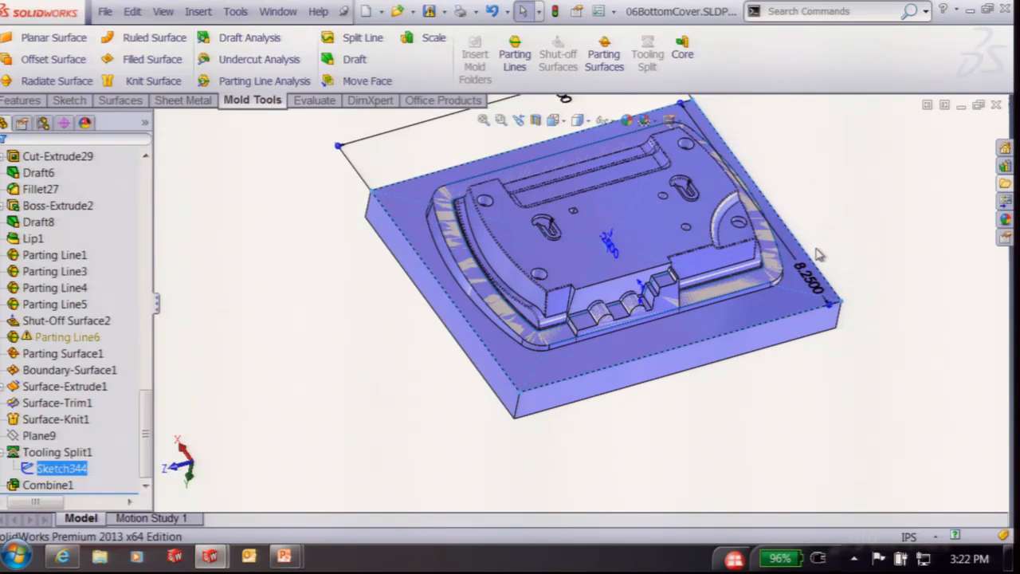
Edit Tooling Split1, review 1.0 in and 2.5 in block sizes with 7° interlock, and rebuild
left_click(57, 452)
right_click(58, 451)
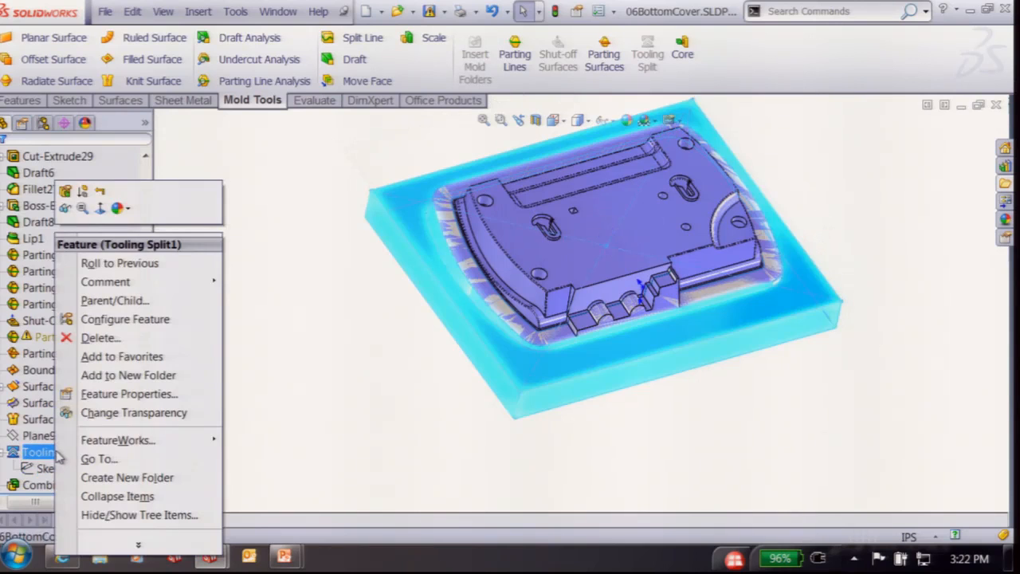
left_click(67, 194)
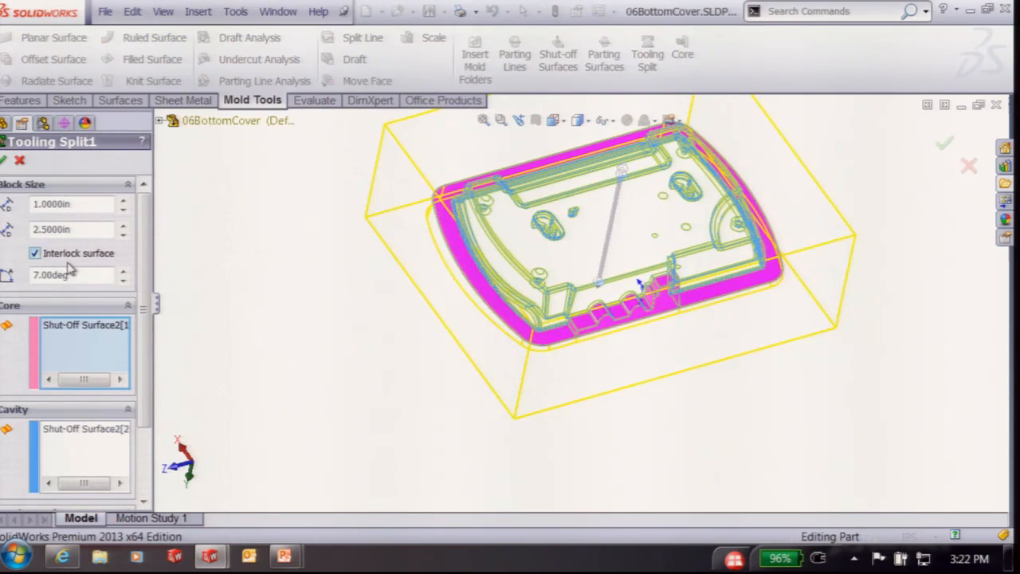
middle_click_drag(318, 407, 442, 224)
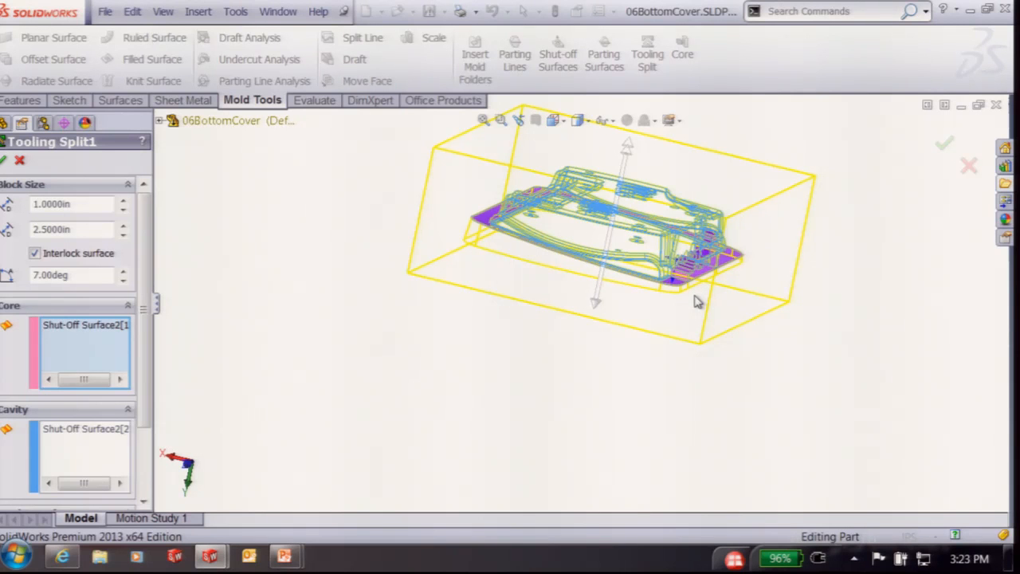
left_click(4, 161)
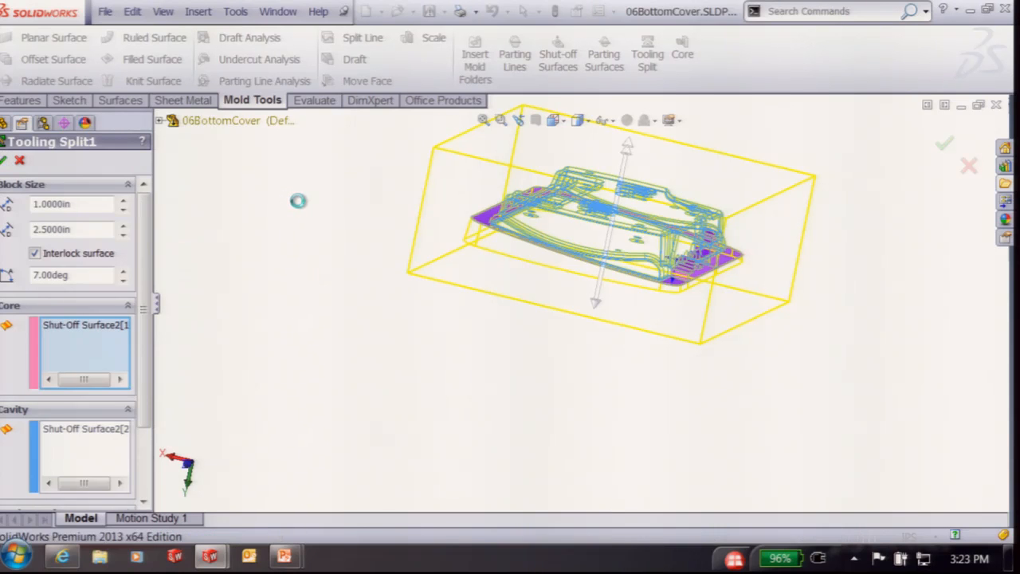
middle_click_drag(404, 206, 235, 156)
left_click(269, 148)
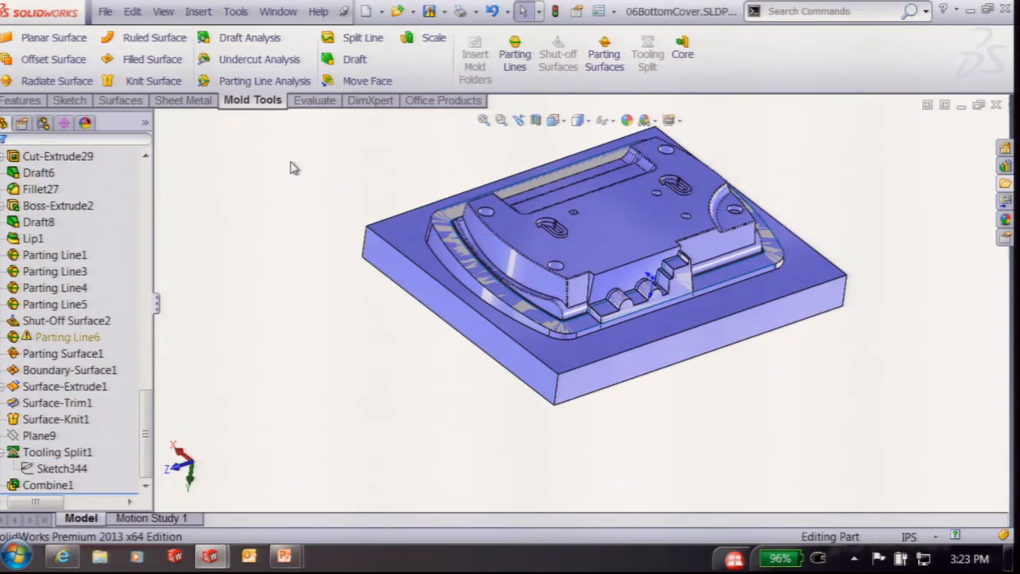
Close the 06BottomCover and 05BottomCover parts without saving
scroll(820, 183, "down", 2)
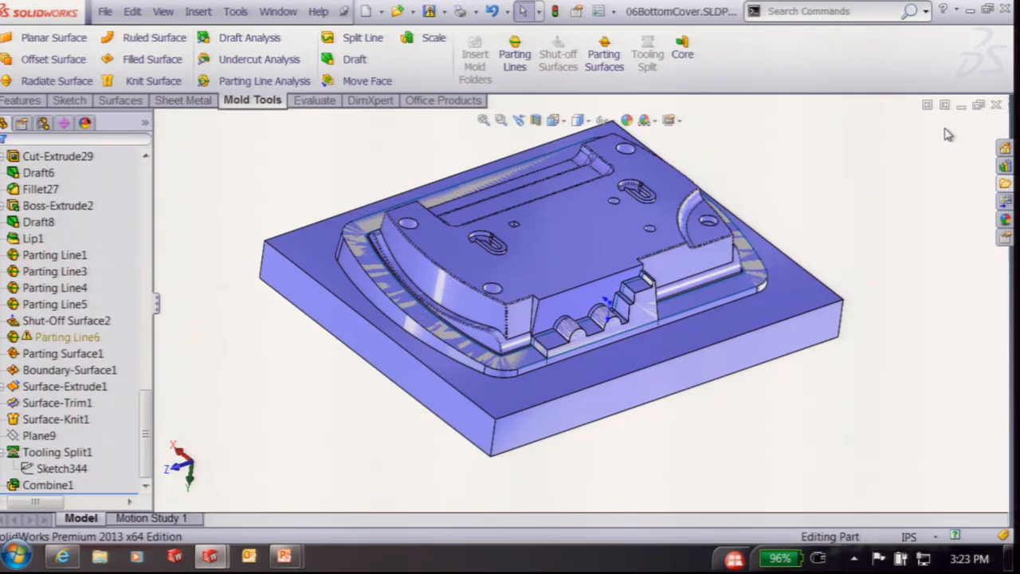
left_click(996, 104)
left_click(408, 316)
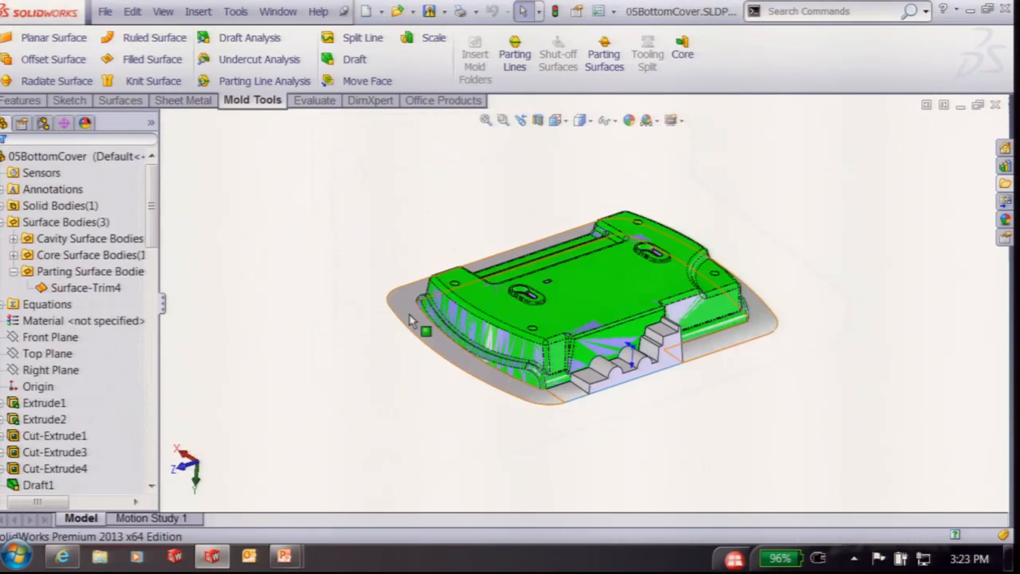
left_click(995, 104)
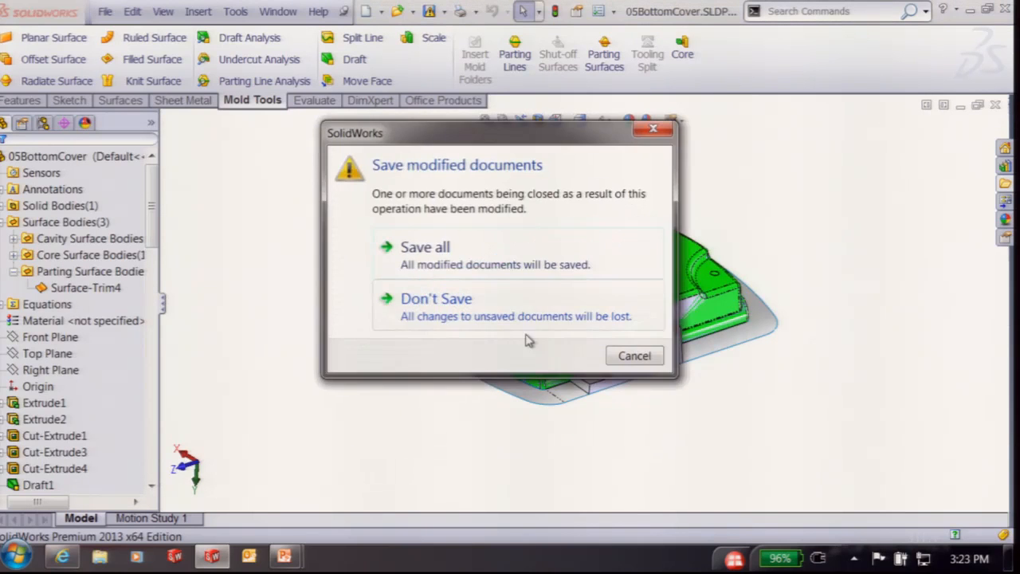
left_click(574, 325)
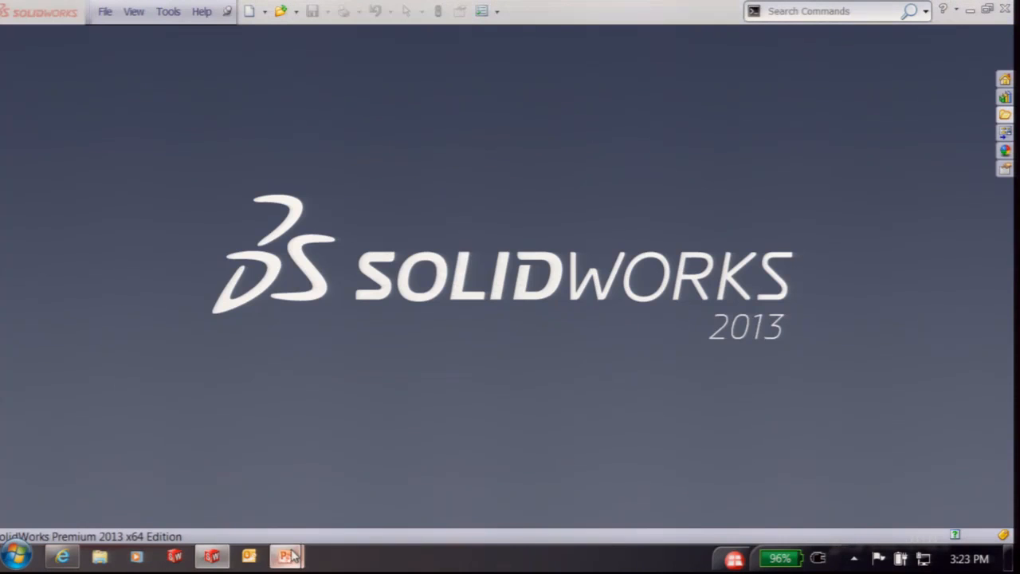
Bring the PowerPoint slide show forward and advance to the next example slide
mouse_move(285, 555)
left_click(319, 478)
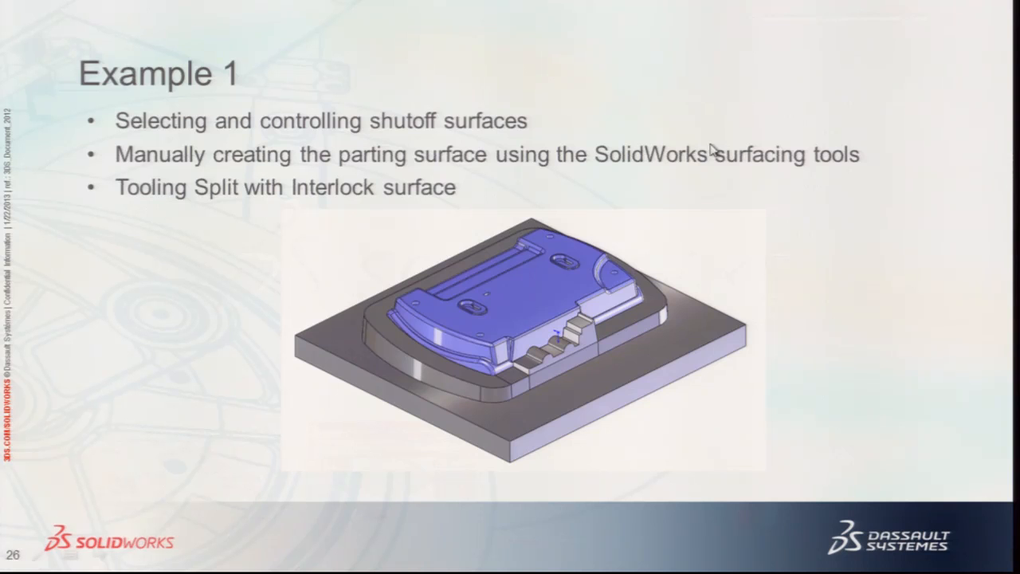
left_click(764, 203)
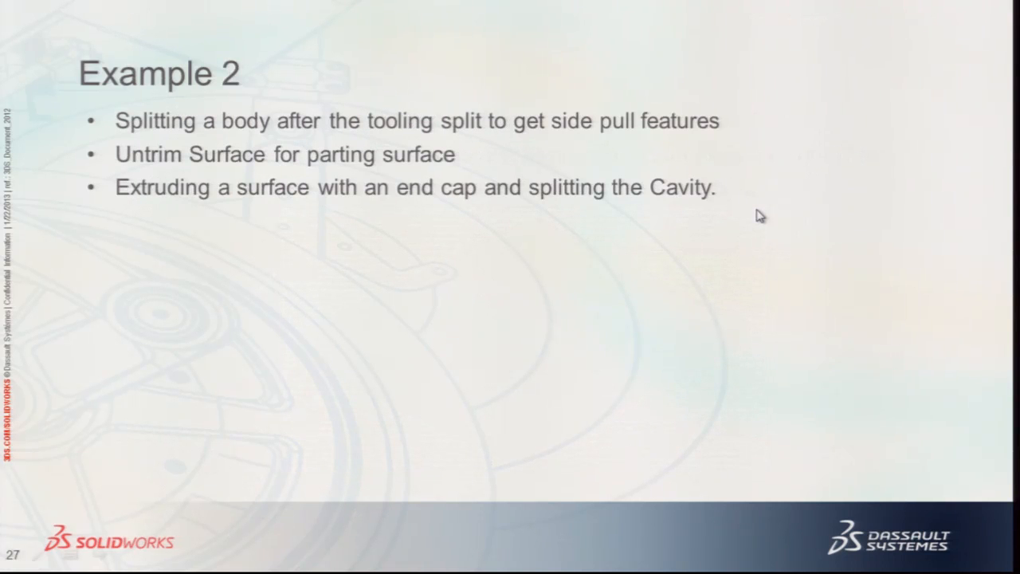
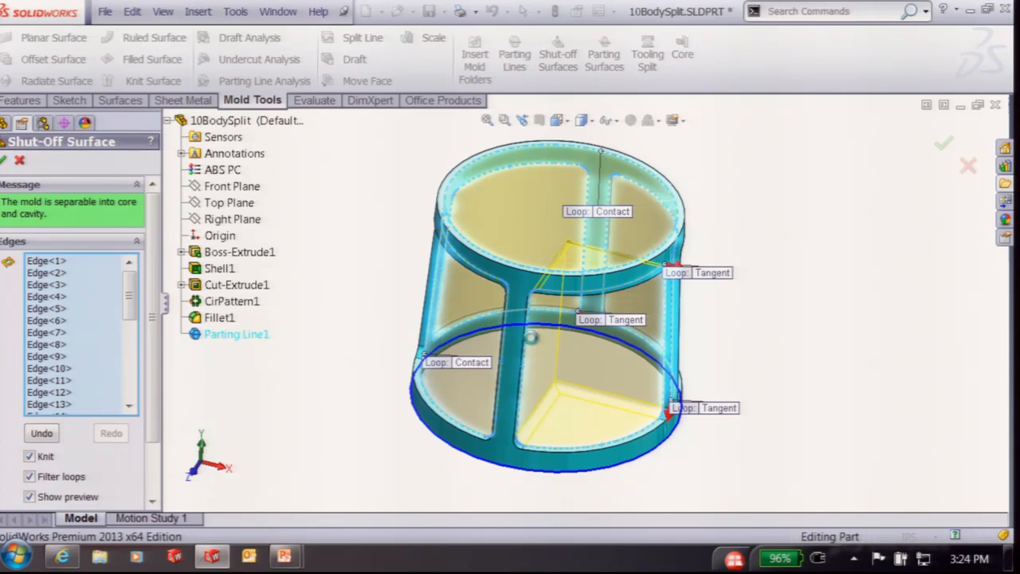
Orbit around the rim to check the loops, then accept Shut-Off Surface1 with its two surface bodies
scroll(677, 299, "down", 2)
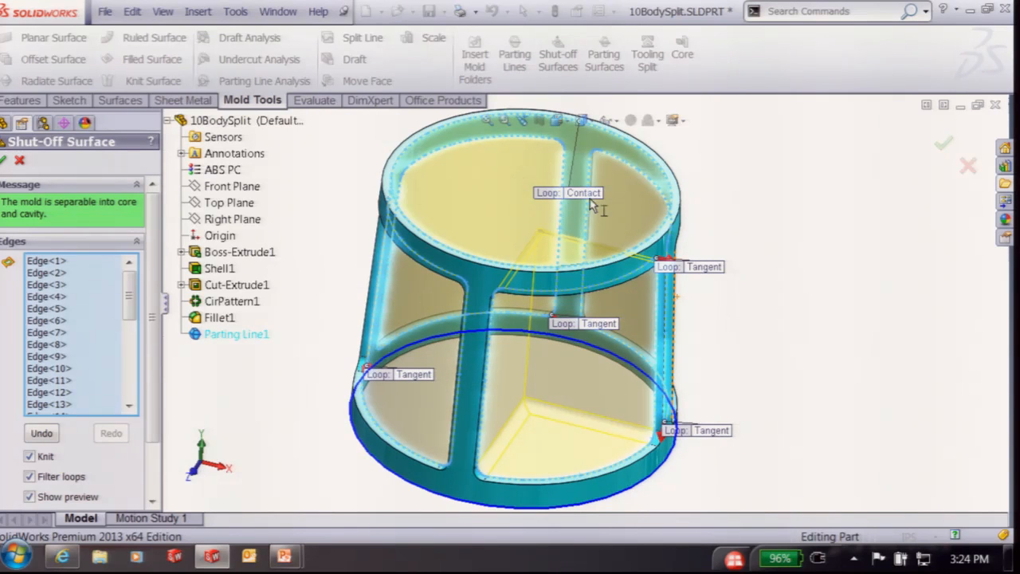
scroll(658, 265, "down", 3)
scroll(683, 271, "up", 3)
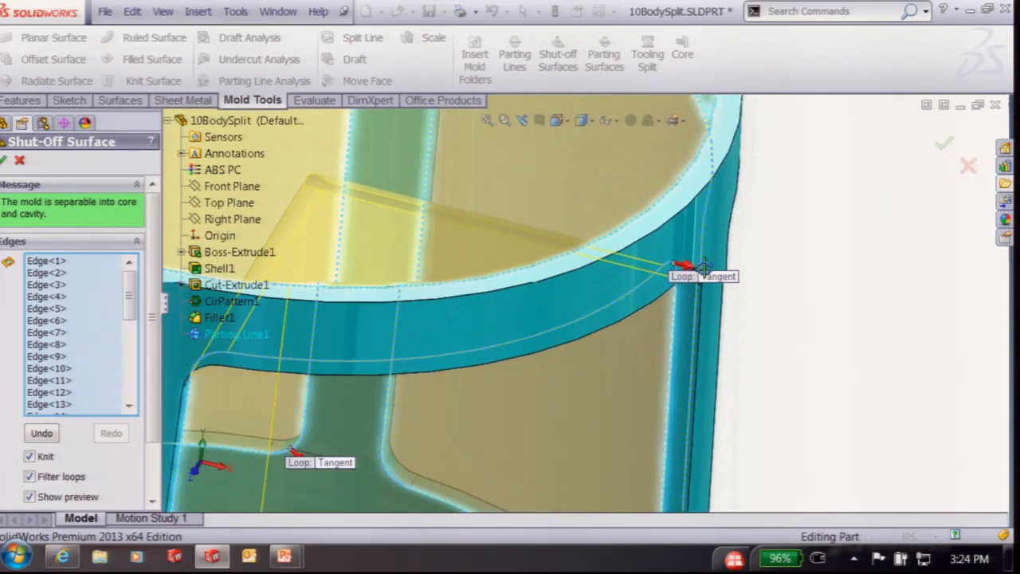
middle_click_drag(696, 274, 762, 161)
scroll(683, 262, "down", 4)
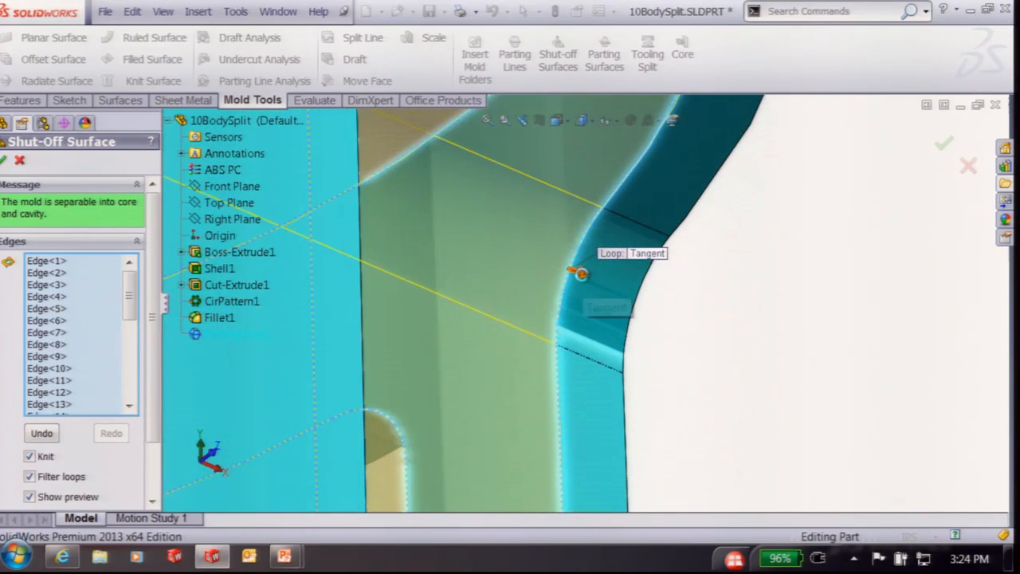
scroll(709, 308, "up", 4)
scroll(721, 257, "up", 5)
middle_click_drag(733, 264, 688, 287)
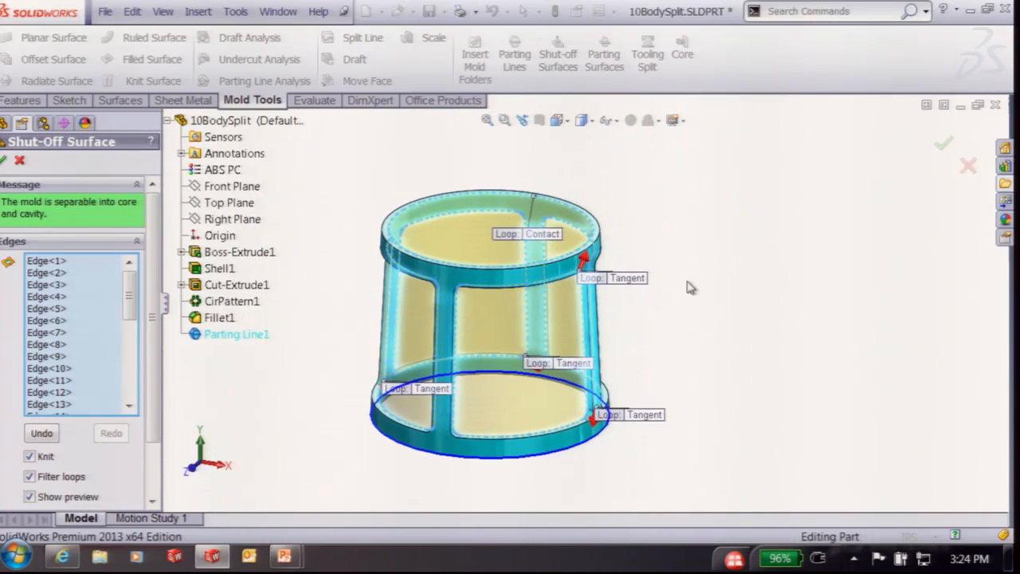
left_click(946, 145)
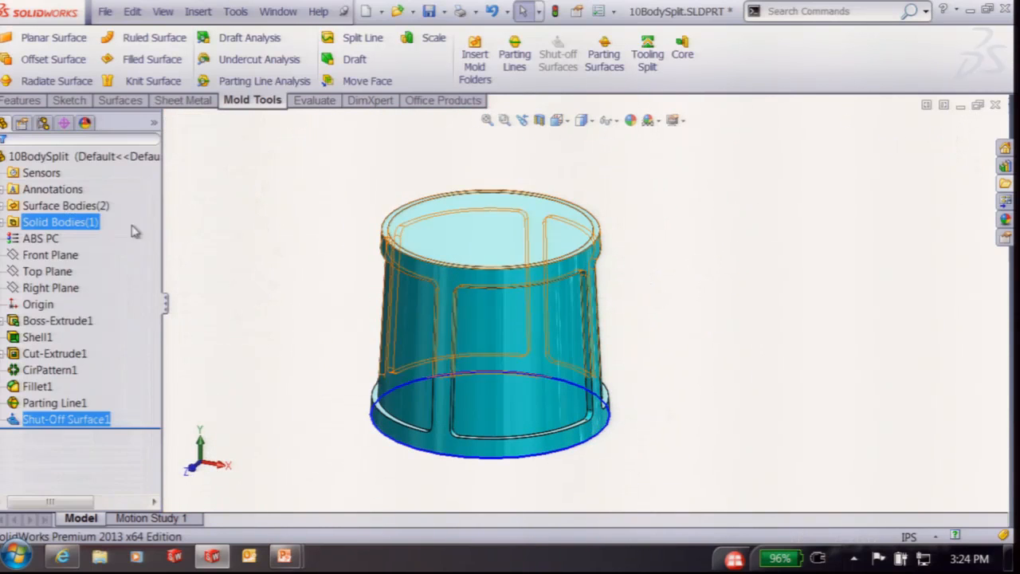
Create Parting Surface1 2.5 in wide with manual mode off, then view it from the top
left_click(603, 55)
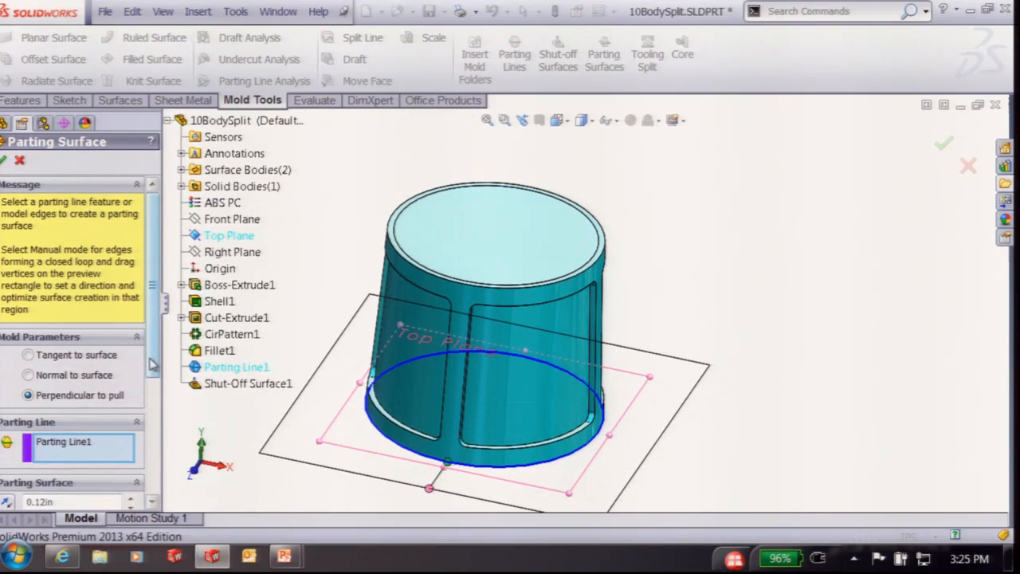
scroll(72, 446, "down", 3)
left_click(28, 478)
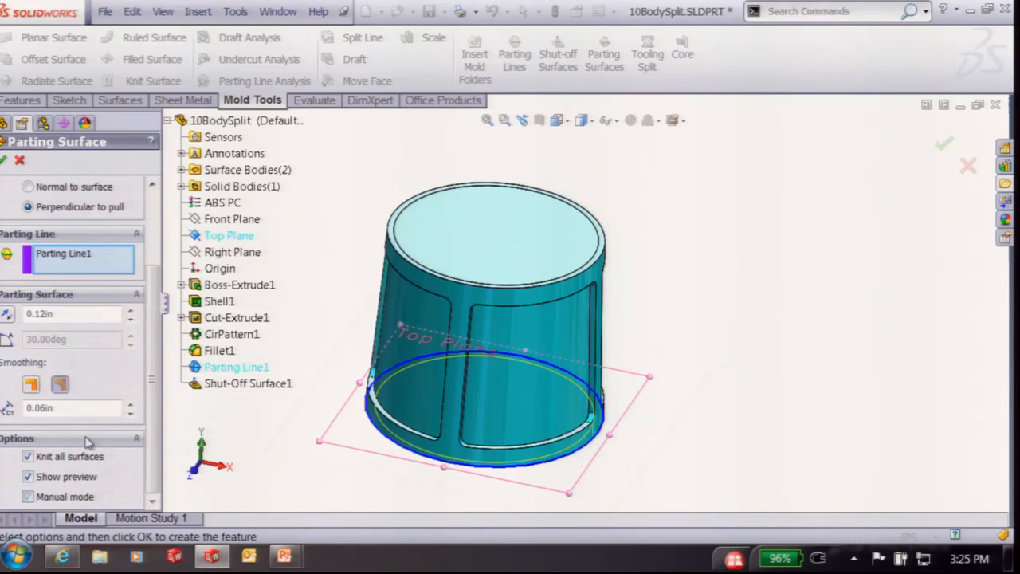
left_click_drag(152, 365, 145, 272)
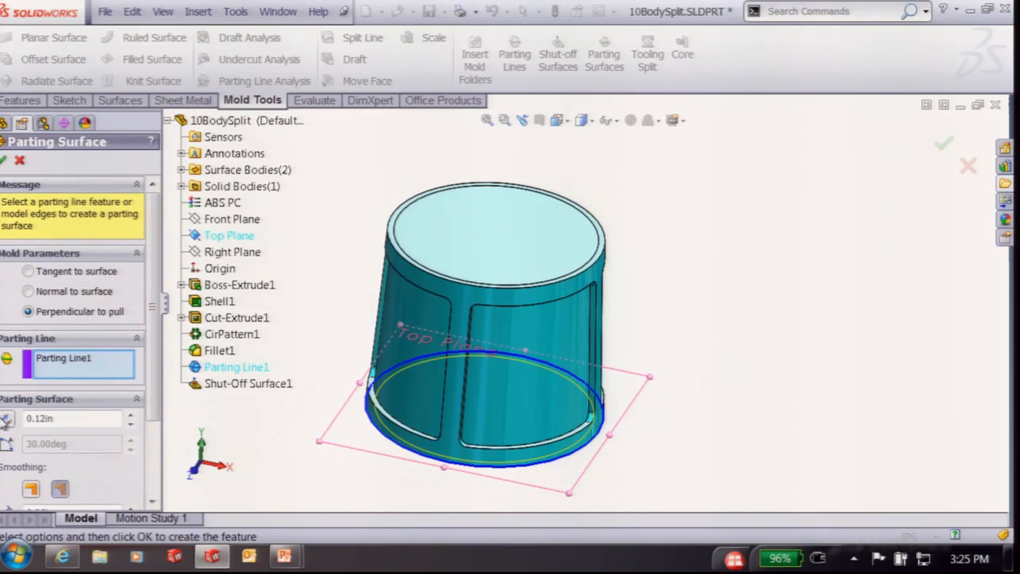
double_click(64, 416)
type("2.5")
key("Return")
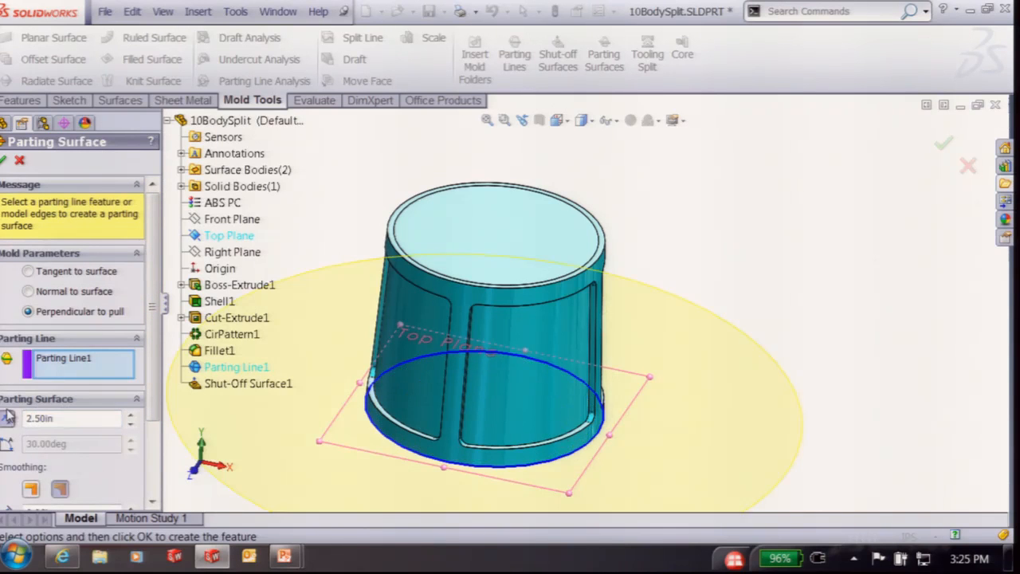
left_click(2, 163)
scroll(327, 218, "up", 3)
middle_click_drag(331, 221, 322, 240)
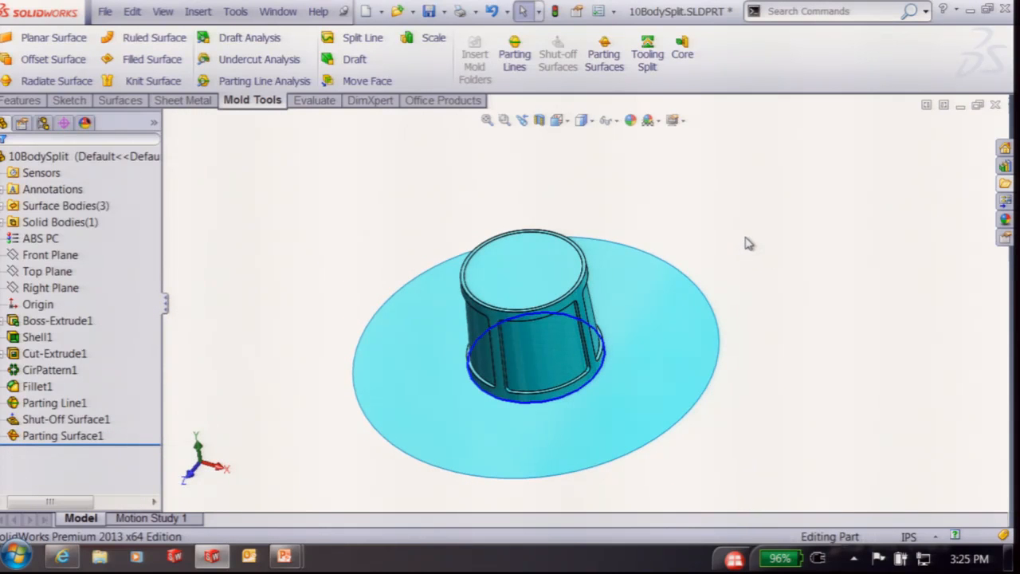
key("ctrl+5")
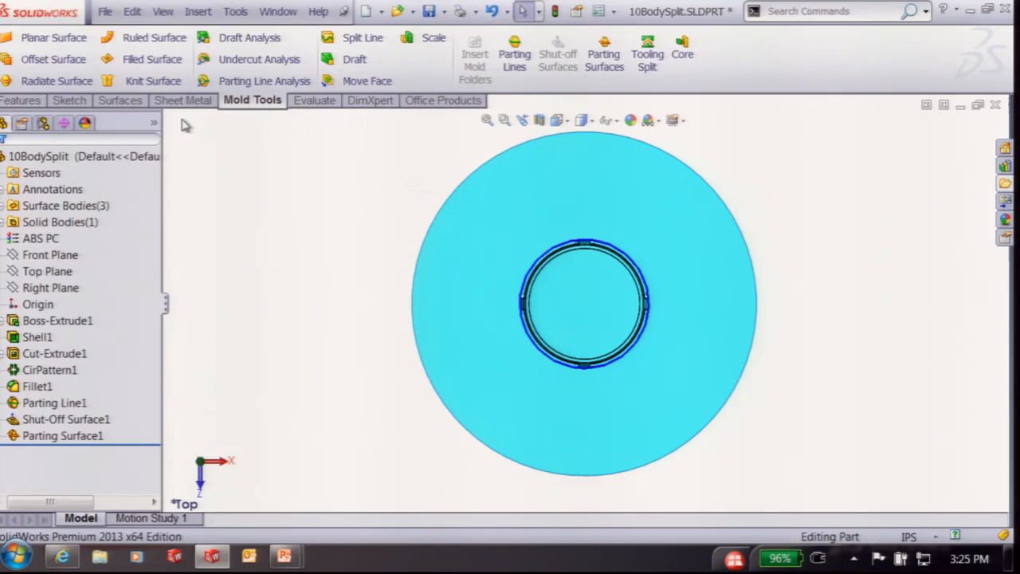
Untrim the disc's outer circular edge to square off the parting surface
left_click(121, 101)
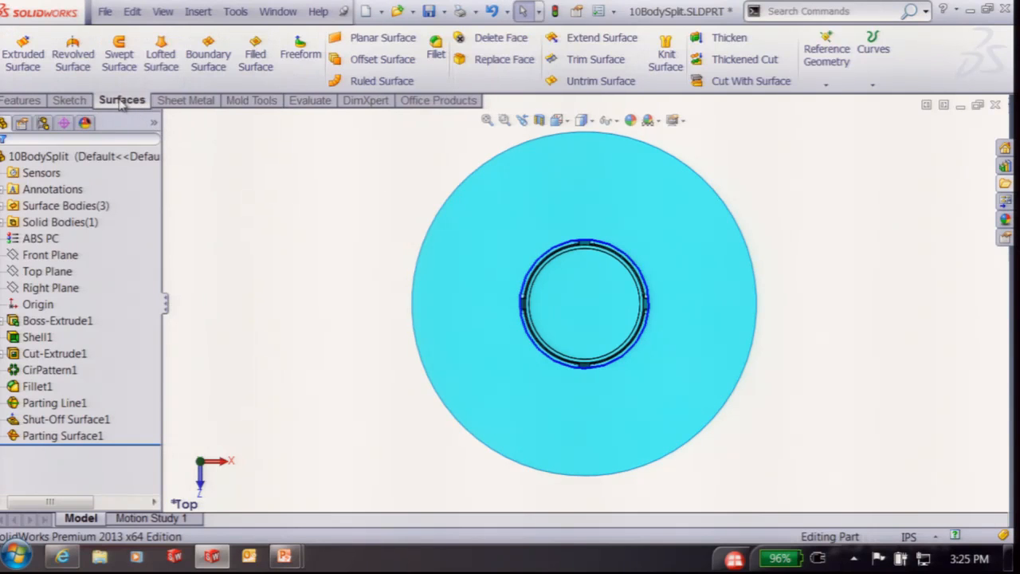
left_click(600, 81)
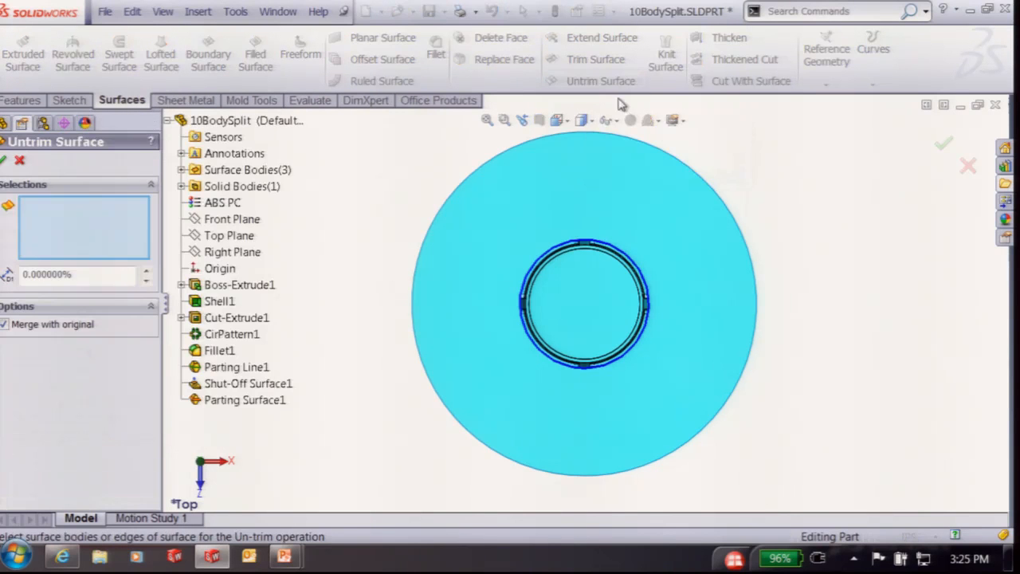
left_click(676, 157)
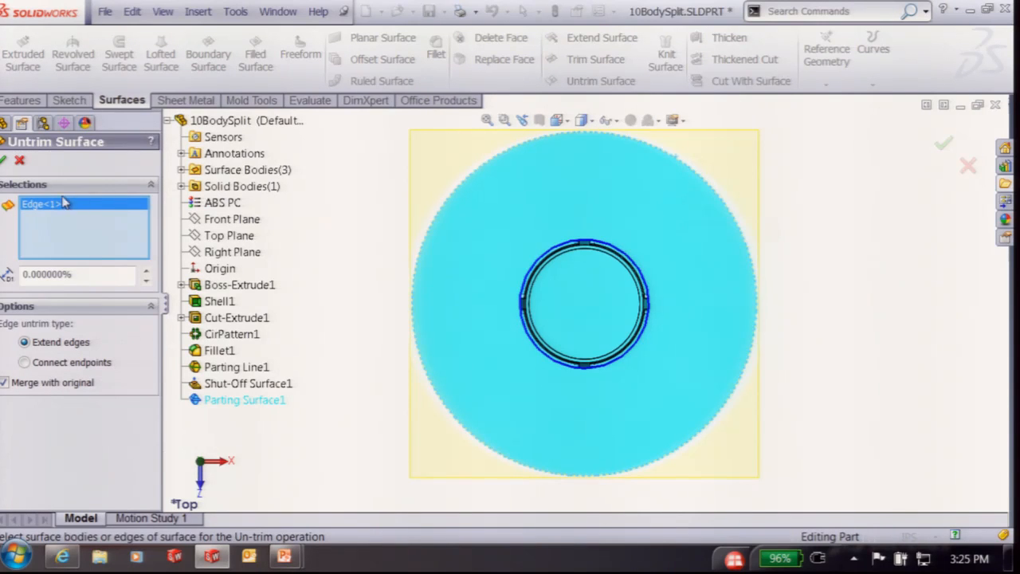
left_click(3, 161)
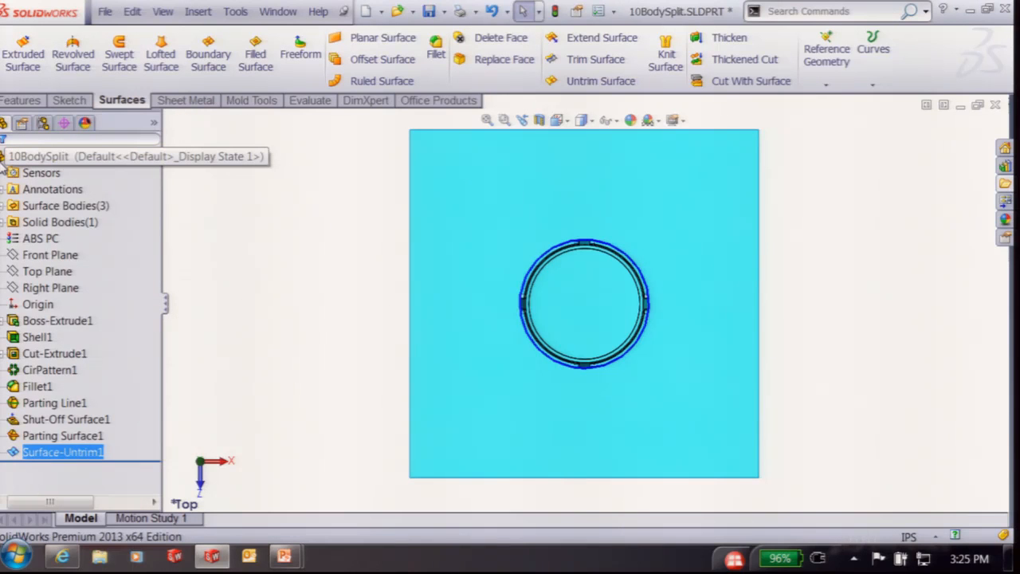
left_click(3, 160)
Move Surface-Untrim1 into the Parting Surface Bodies folder
left_click(300, 332)
middle_click_drag(764, 411, 761, 233)
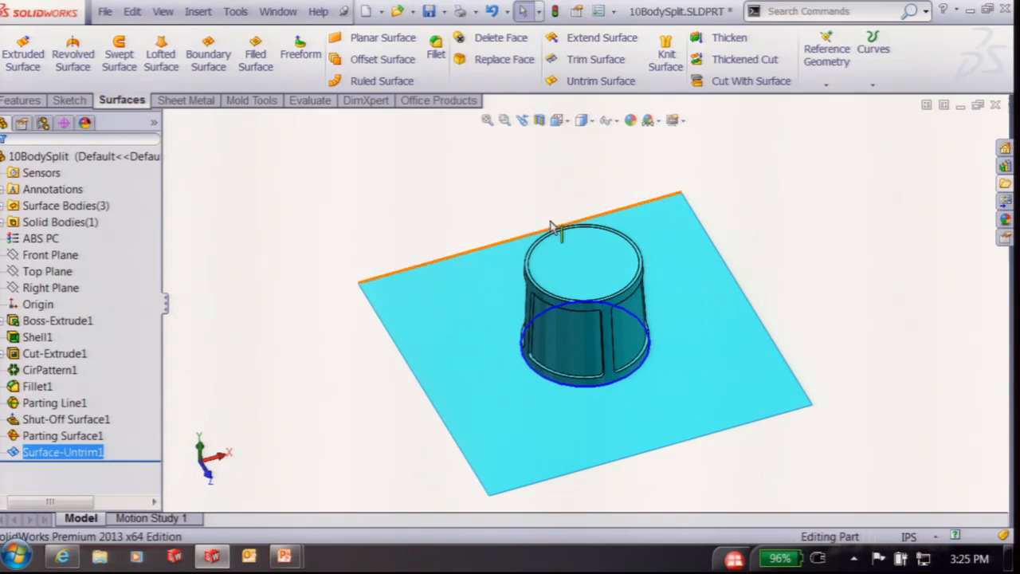
left_click(45, 272)
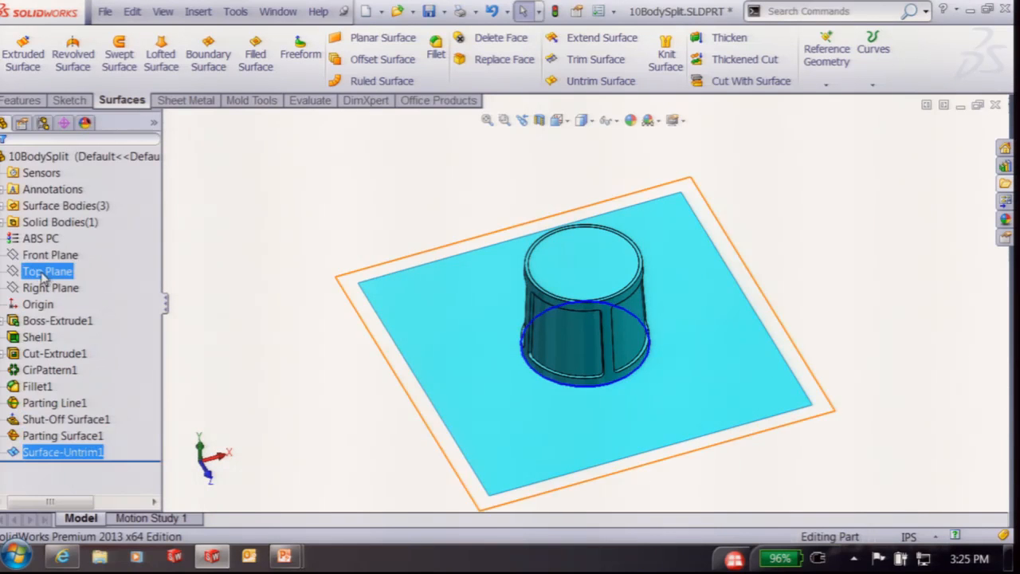
left_click(3, 206)
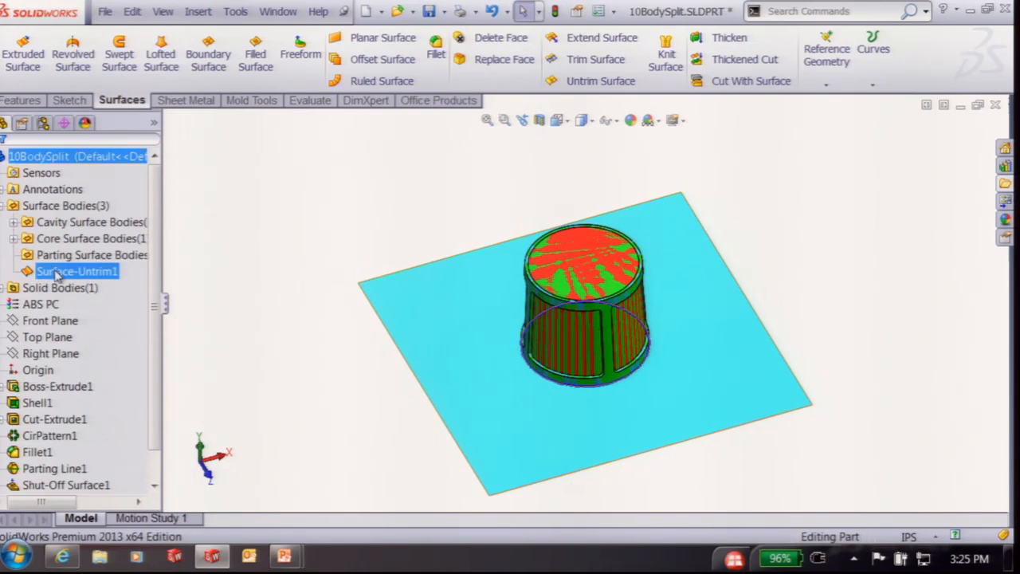
left_click_drag(51, 271, 52, 256)
left_click(305, 203)
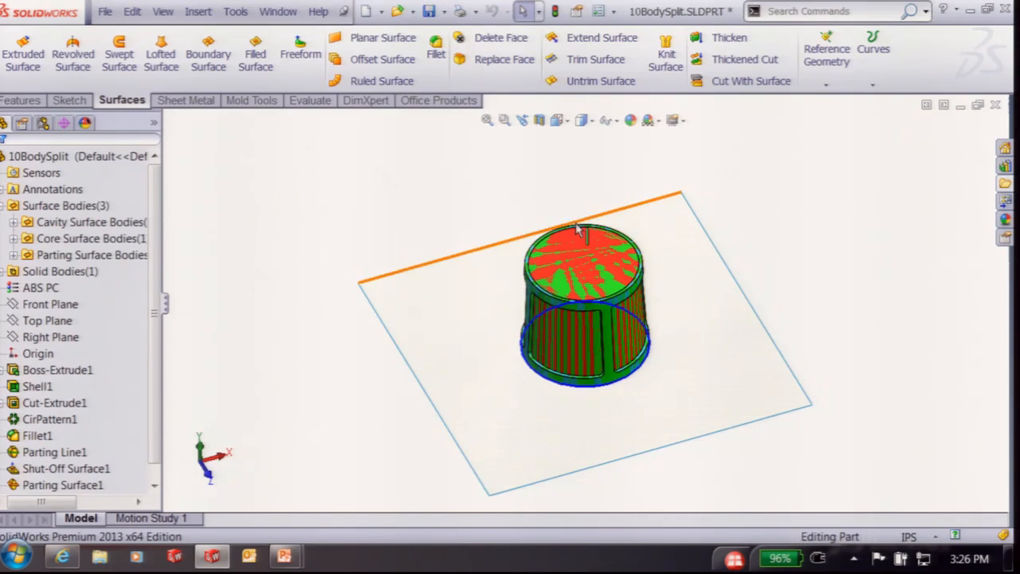
Start a new sketch on the square parting surface
middle_click_drag(558, 227, 603, 216)
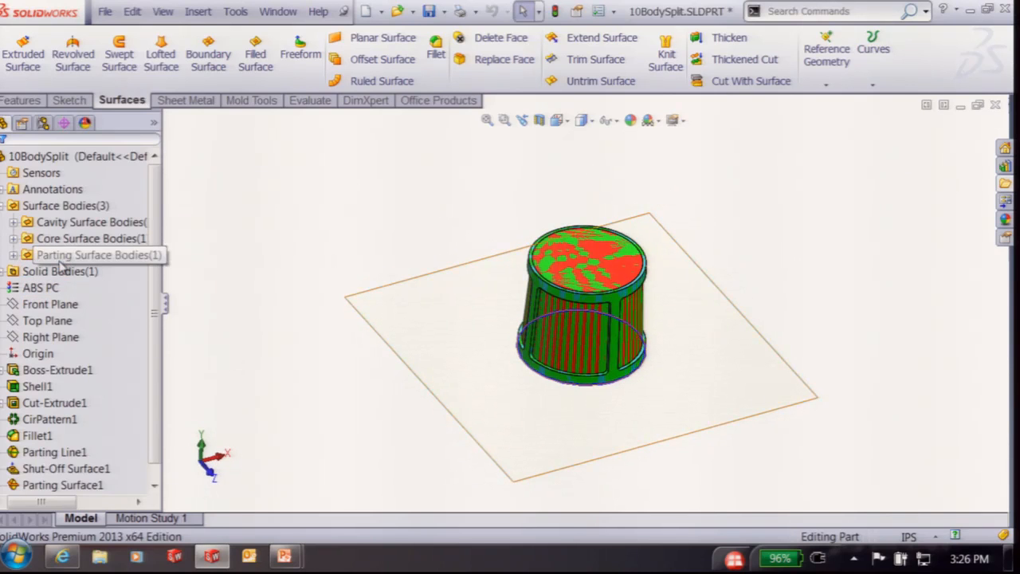
left_click(681, 333)
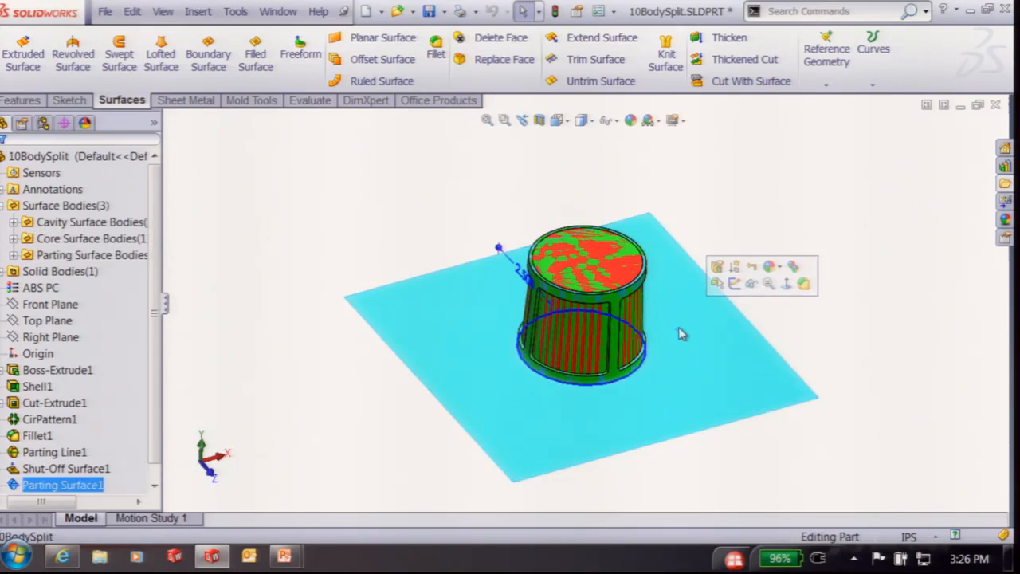
left_click(734, 284)
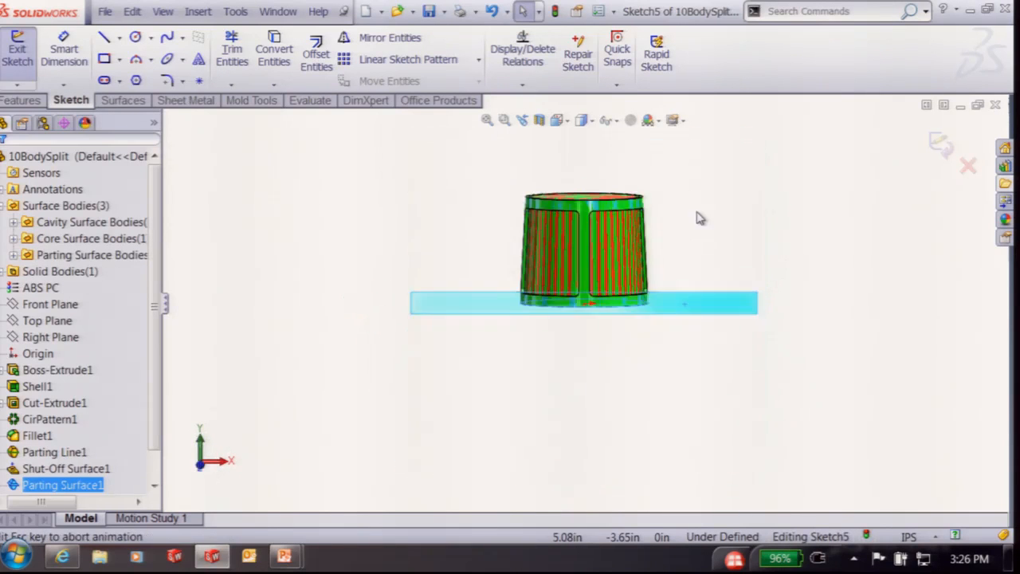
Draw a 7 by 7 centre rectangle on the circle's centre and exit Sketch5
right_click_drag(353, 191, 358, 279)
key("a")
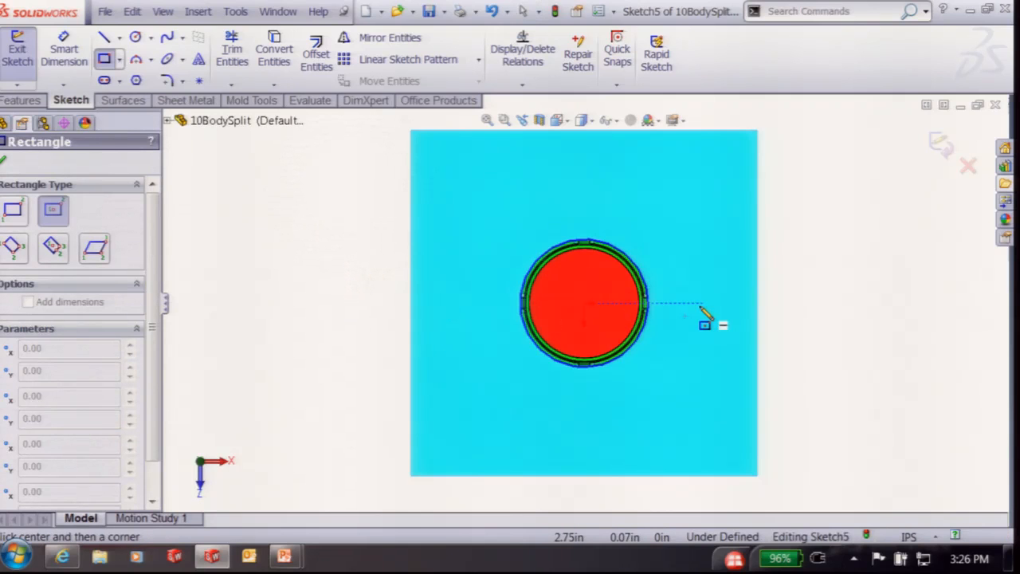
left_click(586, 303)
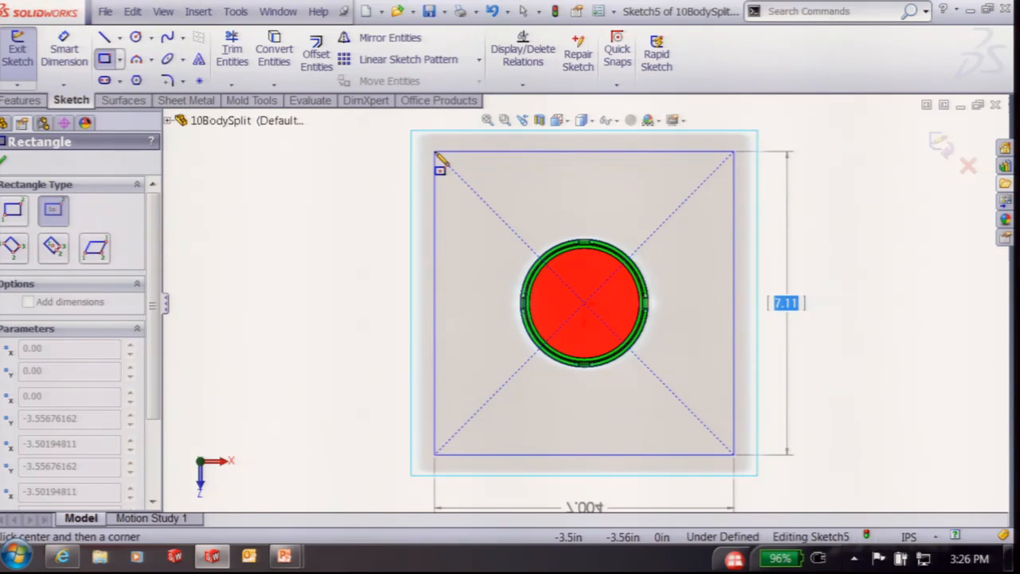
type("7")
key("Tab")
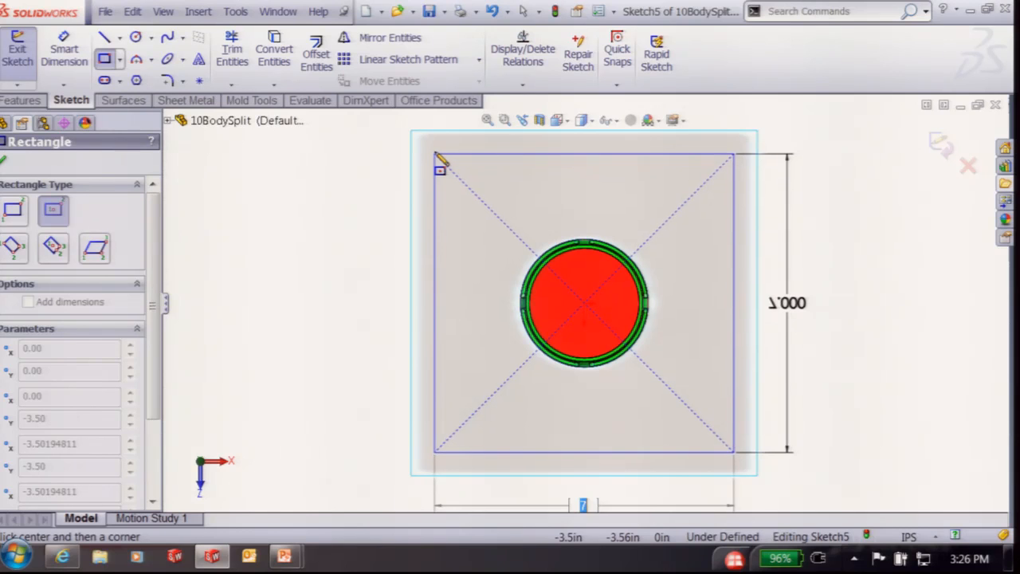
key("Return")
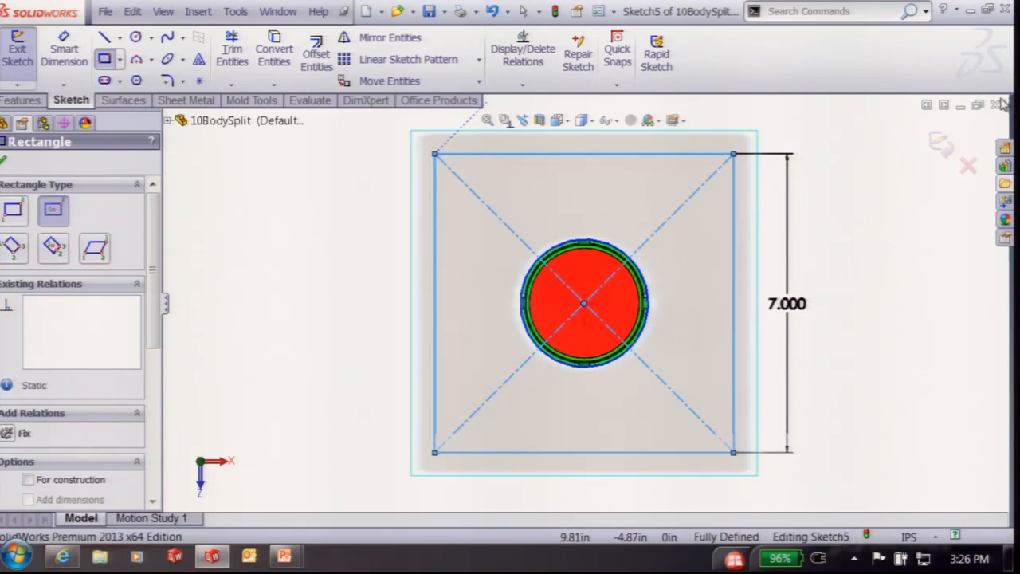
left_click(940, 144)
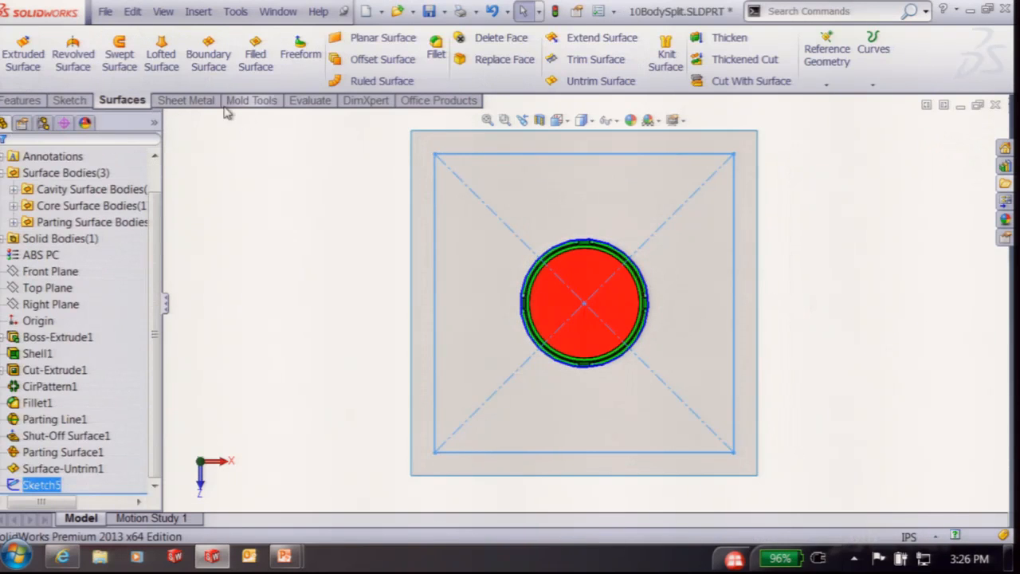
Create Tooling Split1 with a 4.00 in upper and 1.00 in lower block depth
left_click(251, 101)
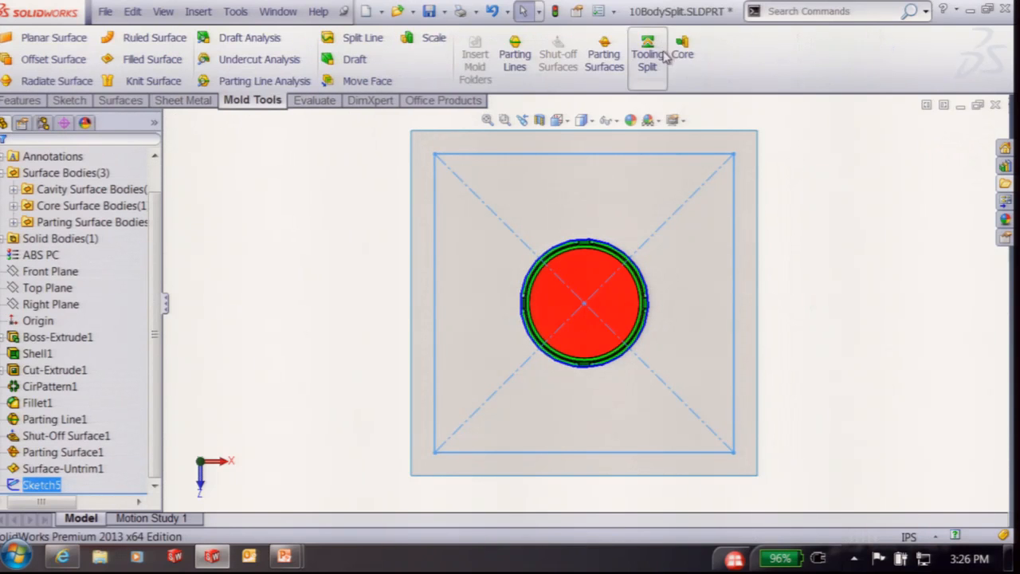
left_click(655, 56)
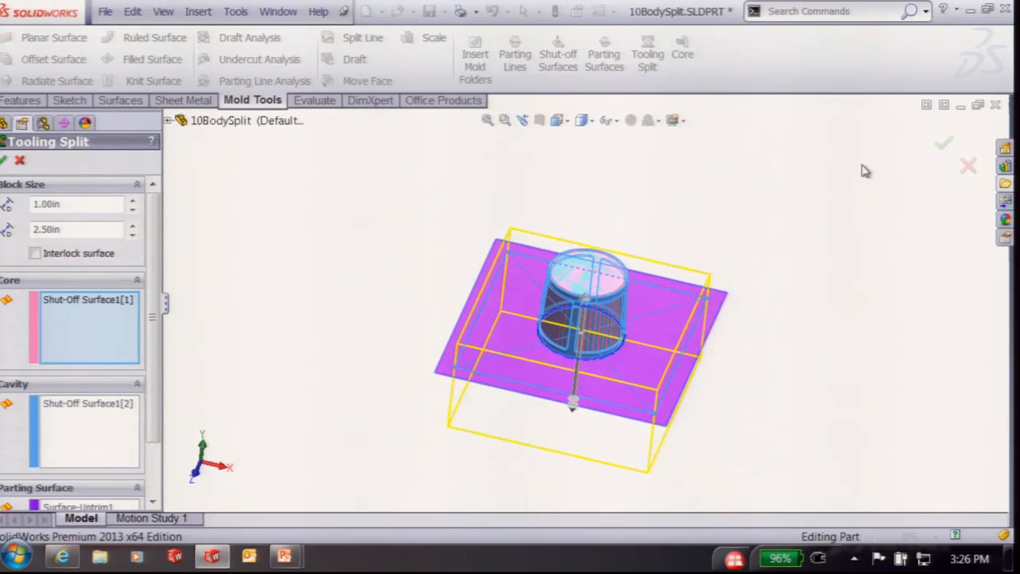
double_click(87, 205)
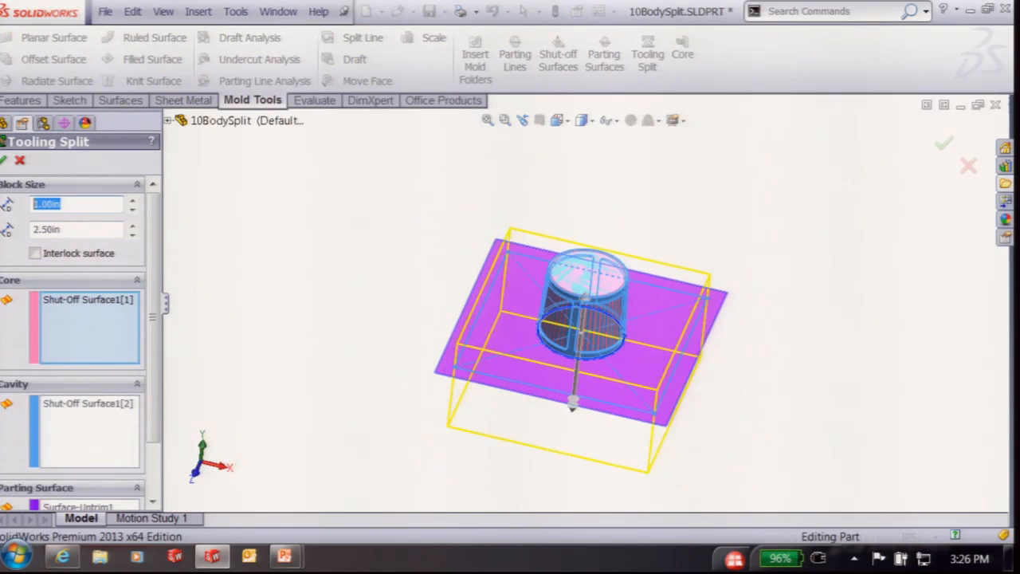
type("5")
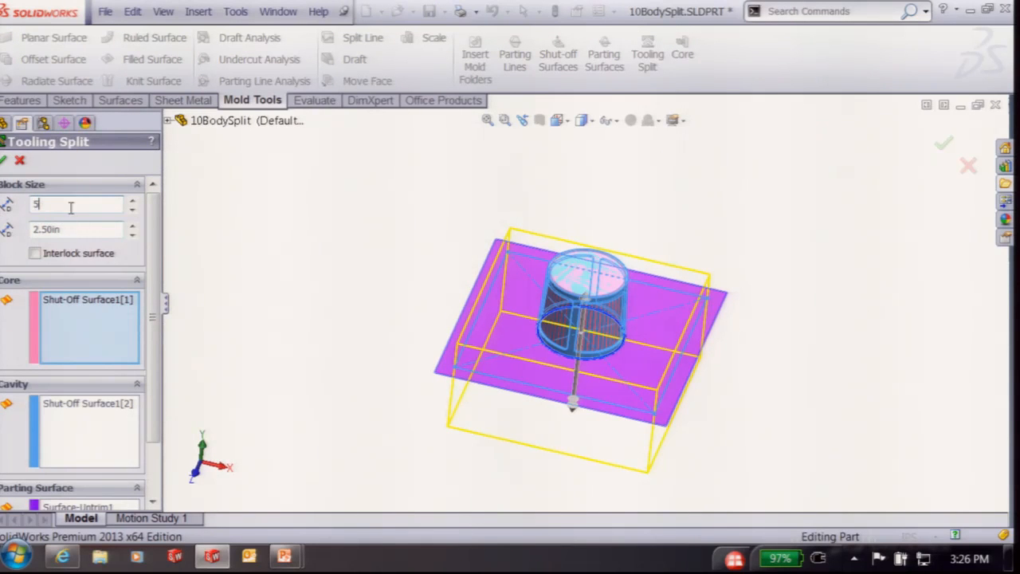
left_click(59, 229)
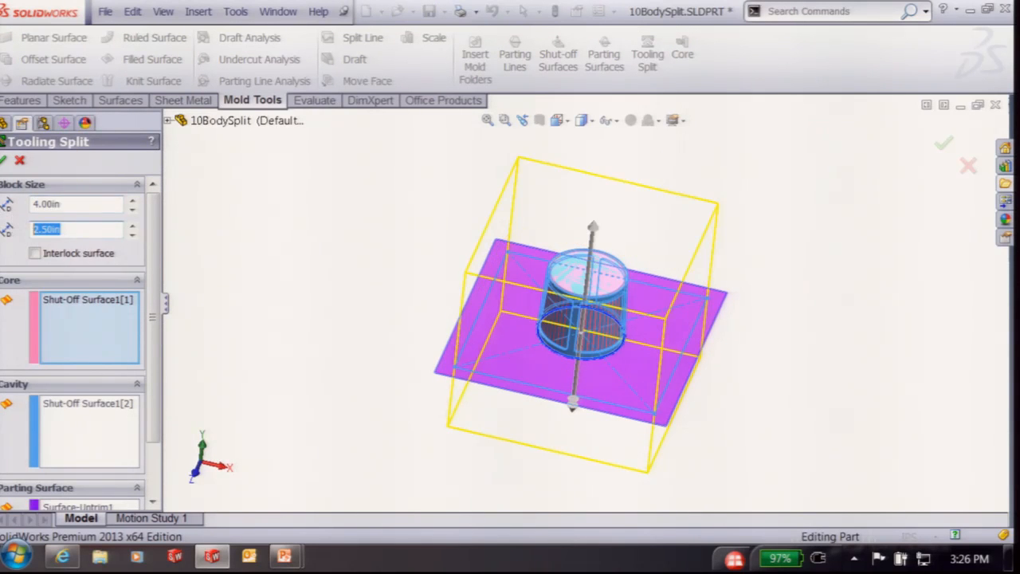
type("1")
key("Return")
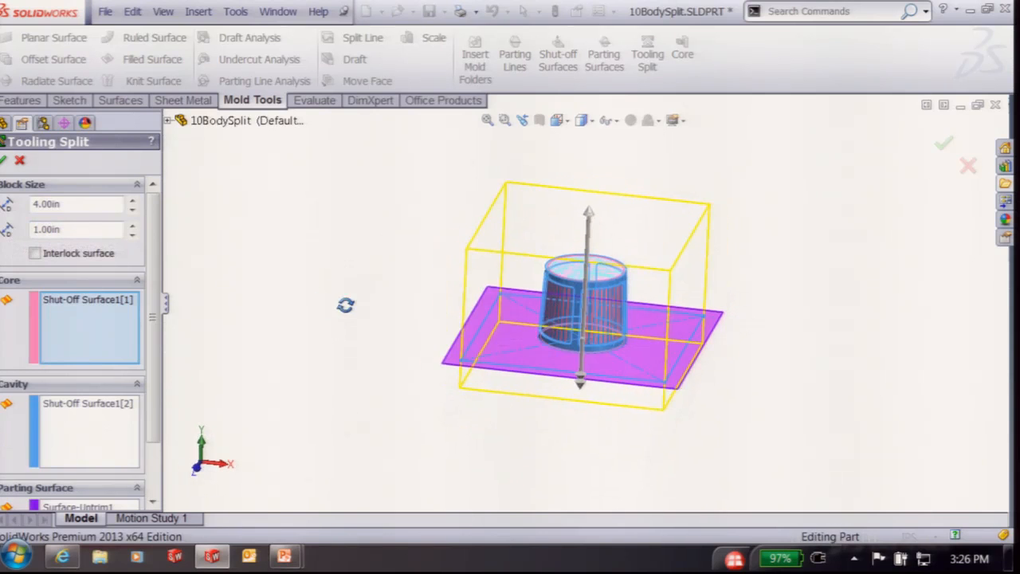
left_click(4, 162)
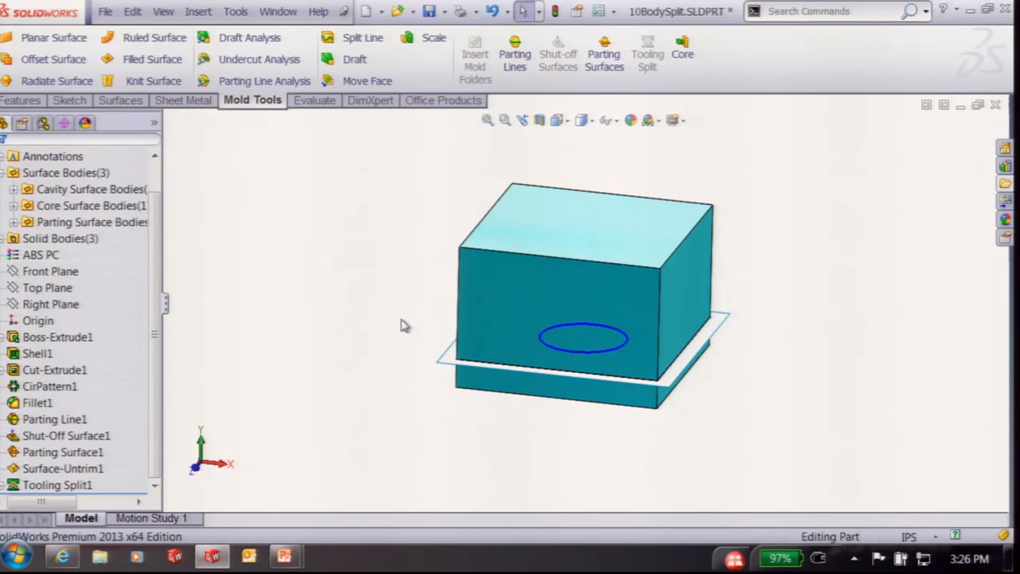
Hide the surface bodies in the feature tree
right_click(55, 157)
right_click(61, 174)
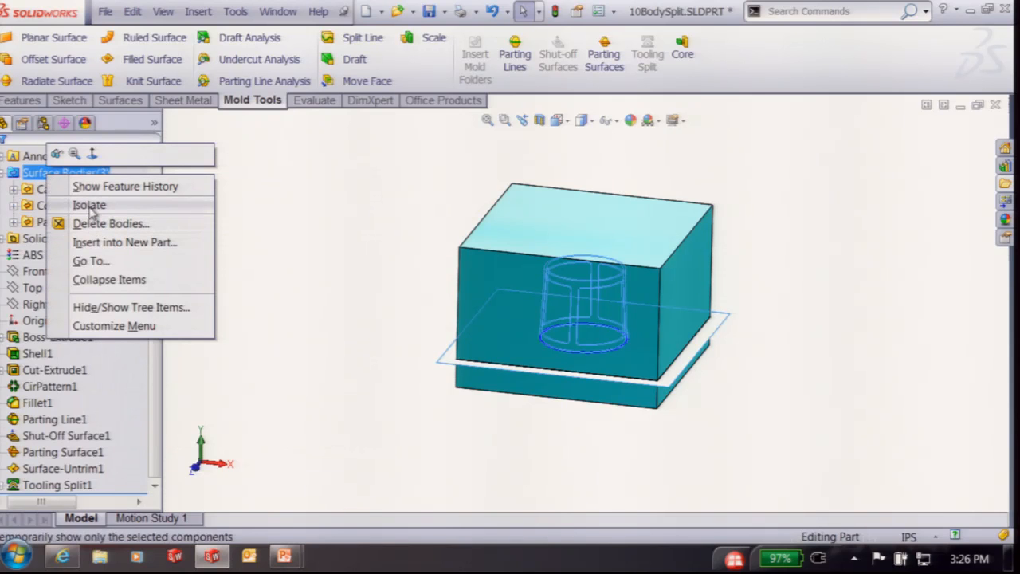
left_click(59, 154)
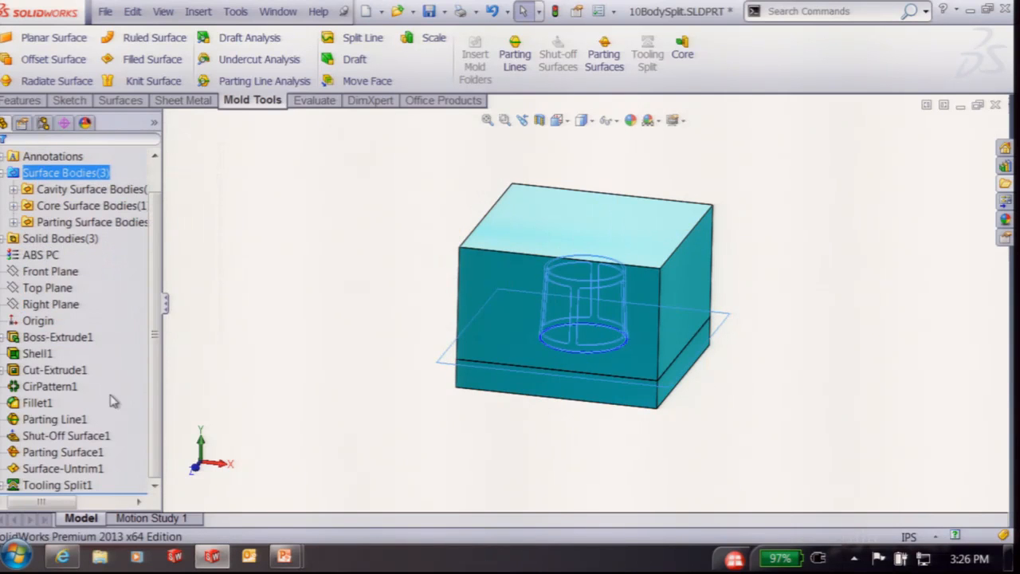
left_click(297, 351)
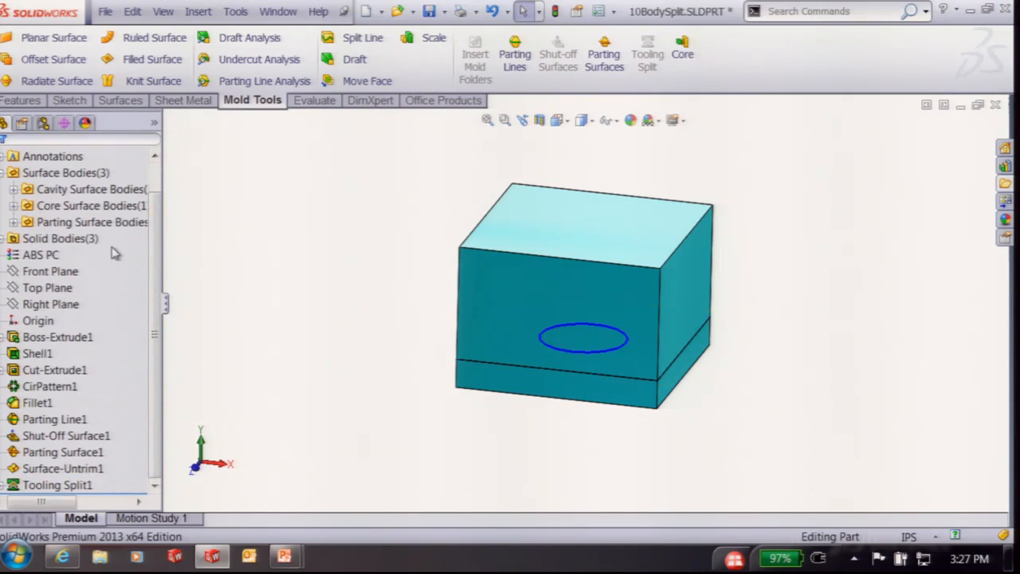
Isolate the Tooling Split1[2] body and orbit to see the block's underside
left_click(3, 240)
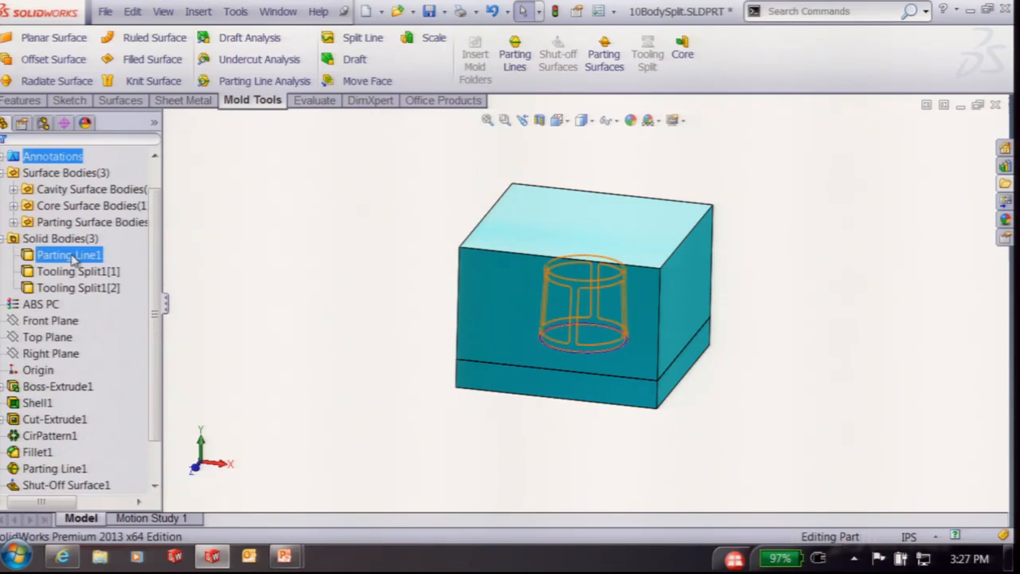
right_click(621, 278)
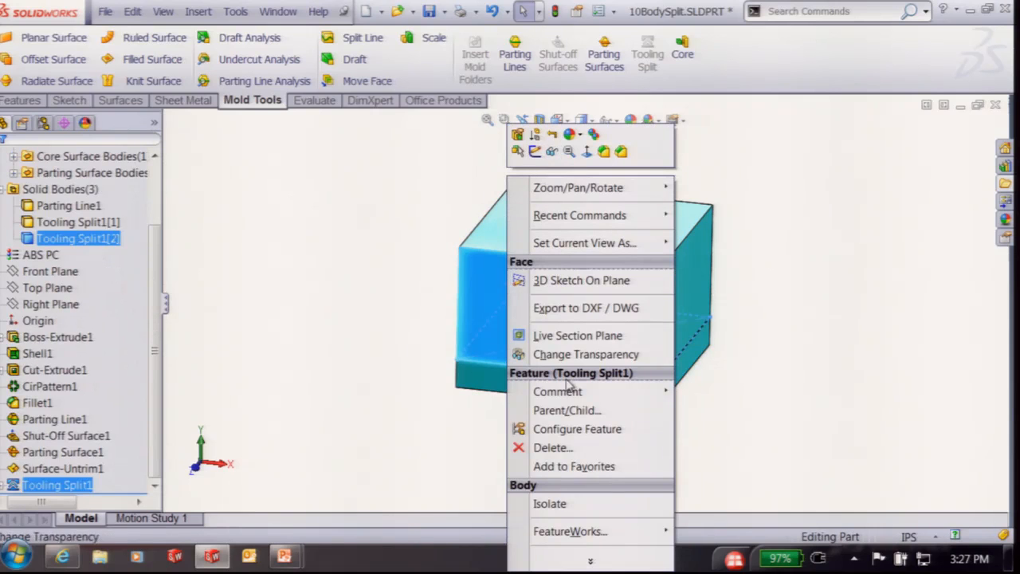
left_click(549, 502)
middle_click_drag(453, 471, 485, 253)
scroll(624, 230, "down", 4)
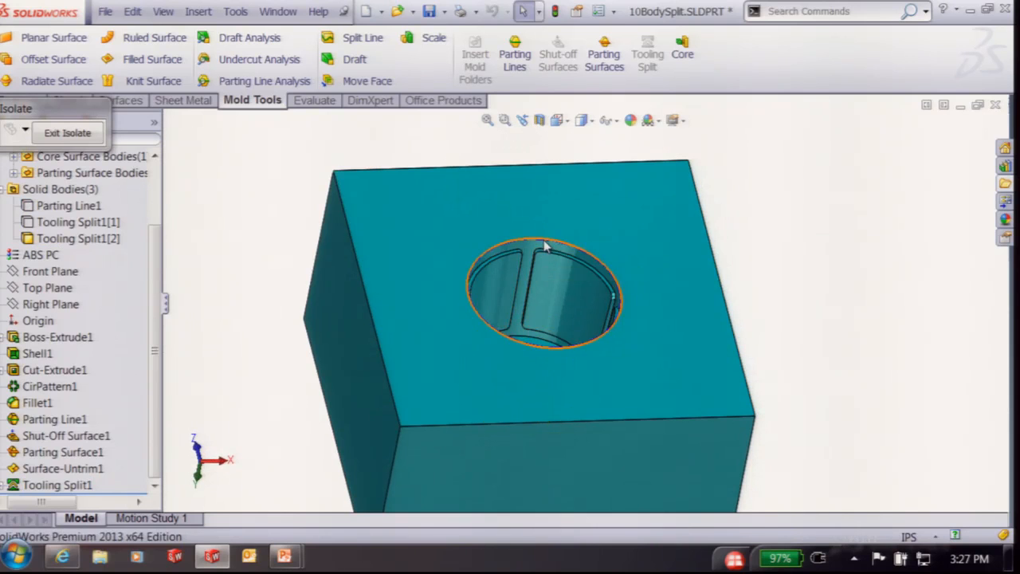
Select the block face containing the circular opening
right_click(543, 248)
left_click(42, 419)
right_click(41, 419)
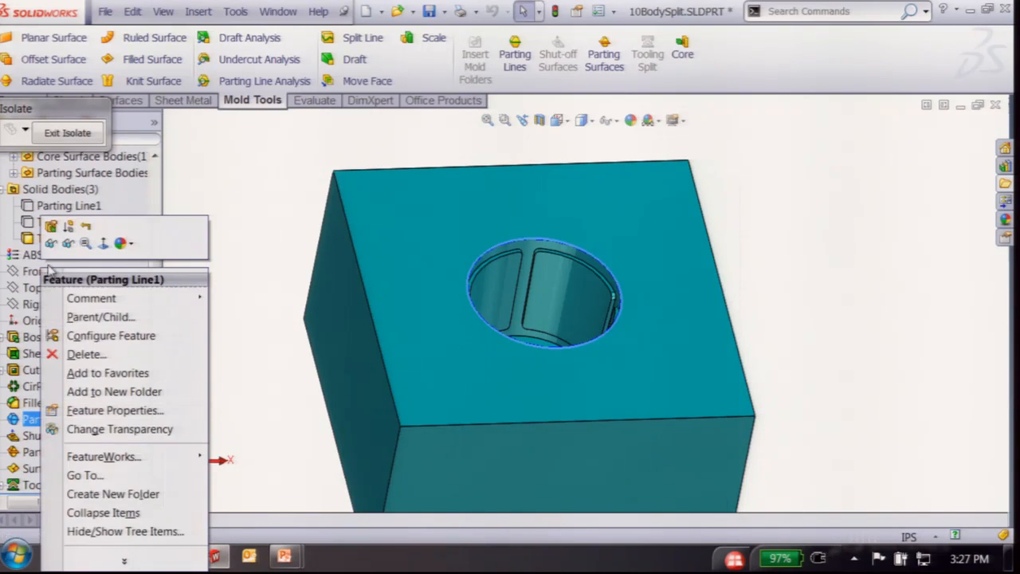
left_click(206, 234)
left_click(527, 204)
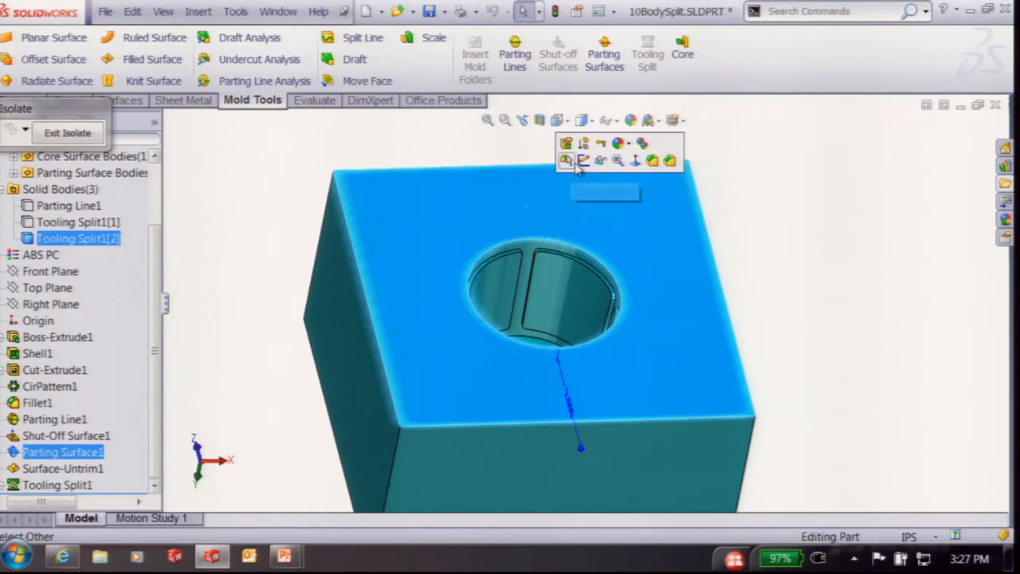
Sketch a circle centred on the origin on the block face, dimensioned 6 in diameter
left_click(587, 162)
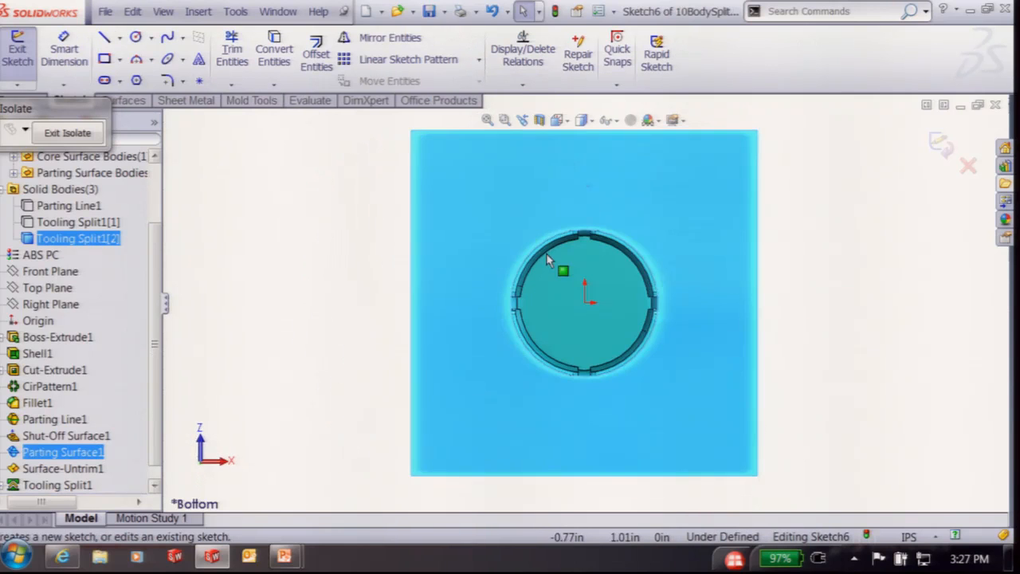
mouse_move(317, 269)
right_mouse_down()
mouse_move(314, 302)
mouse_move(355, 283)
right_mouse_up()
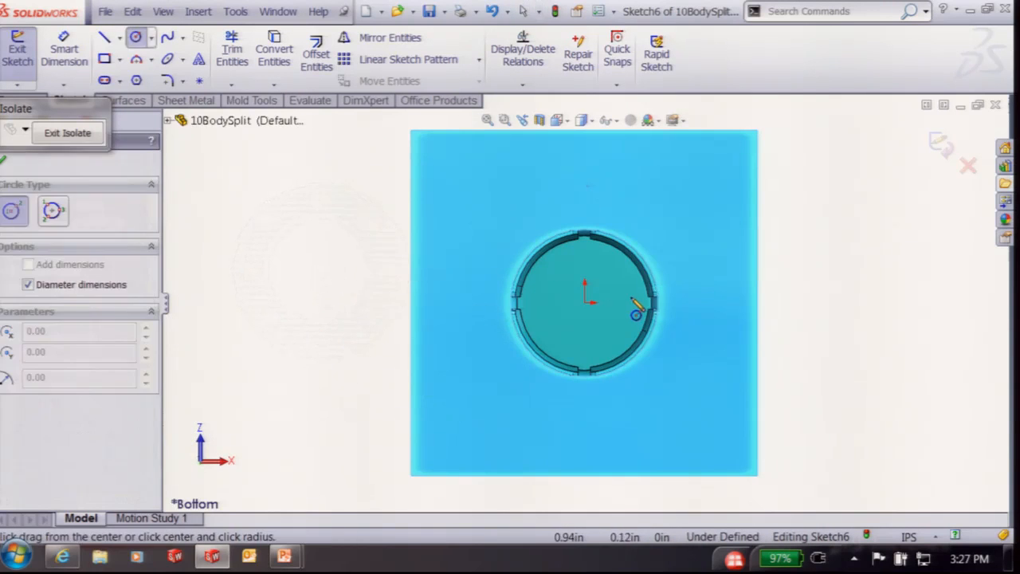
left_click(585, 300)
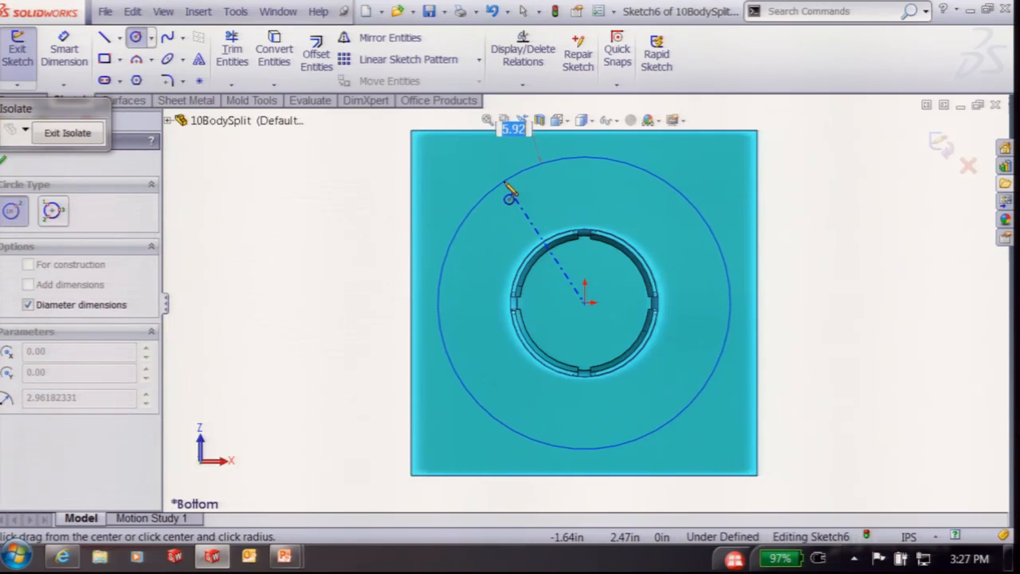
left_click(508, 183)
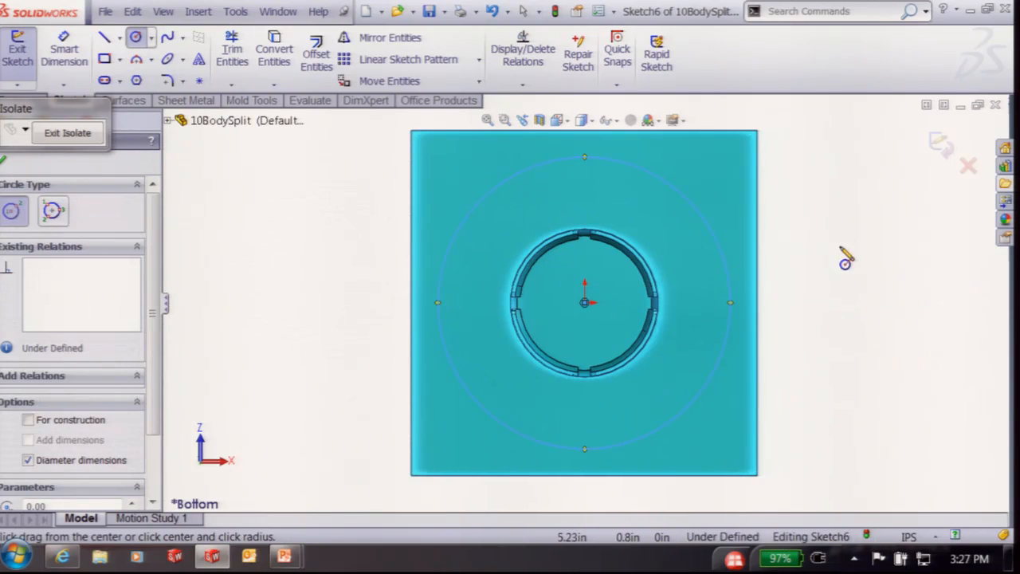
right_click_drag(840, 246, 822, 128)
left_click(691, 199)
left_click(823, 164)
type("64662in")
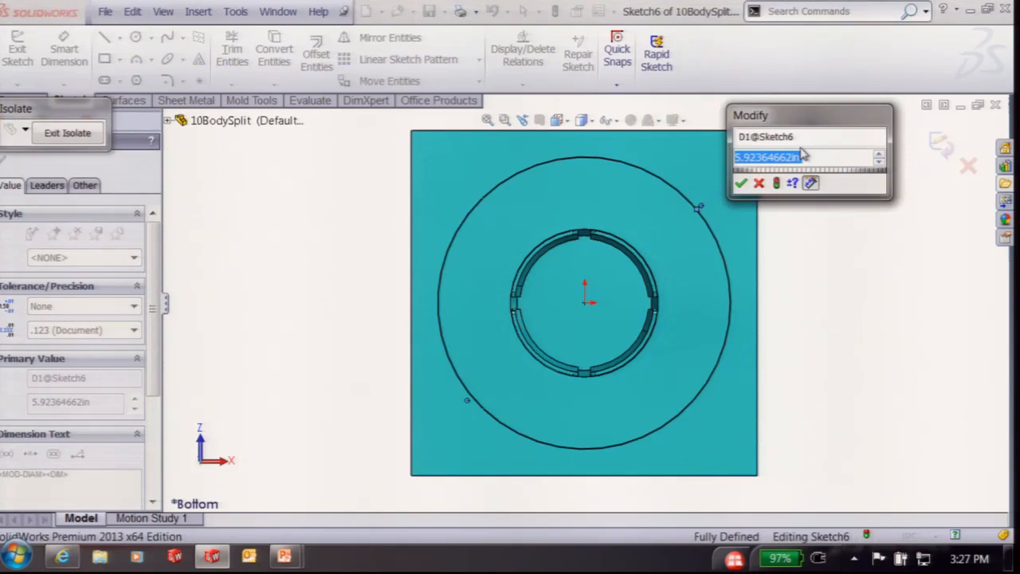
key("Return")
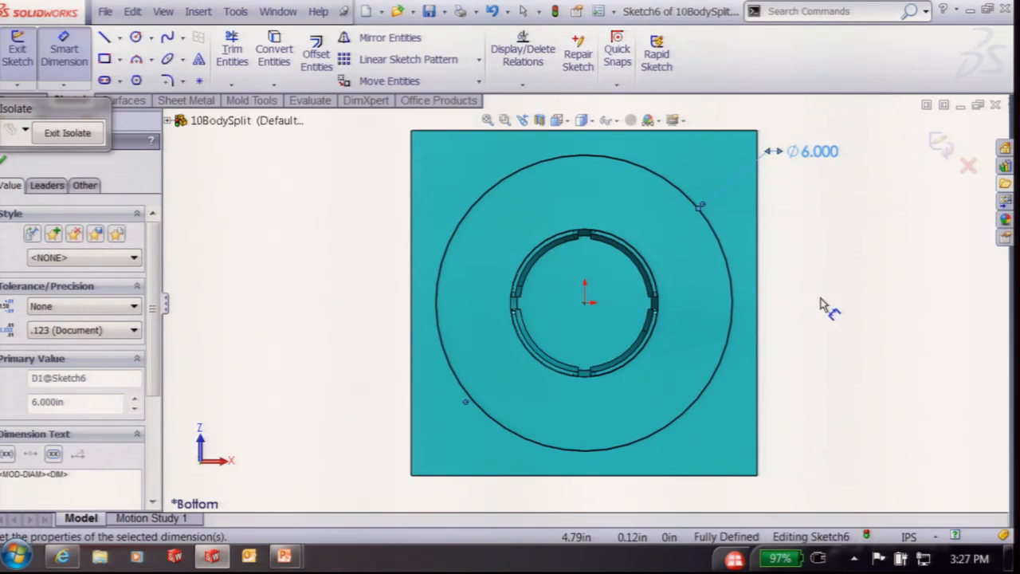
Change the circle's diameter to 5 in
middle_click_drag(822, 299, 830, 254)
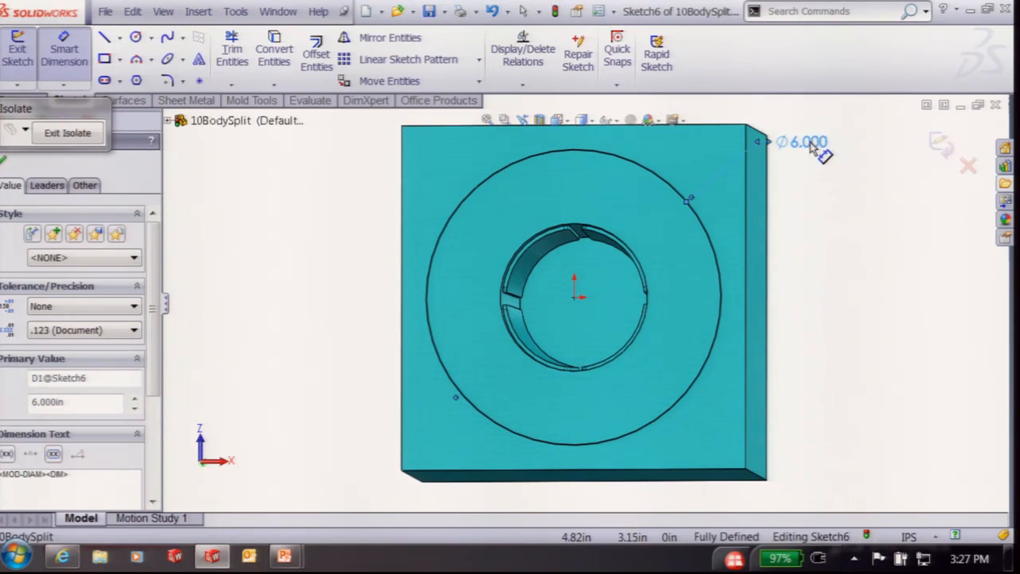
double_click(816, 149)
type("5")
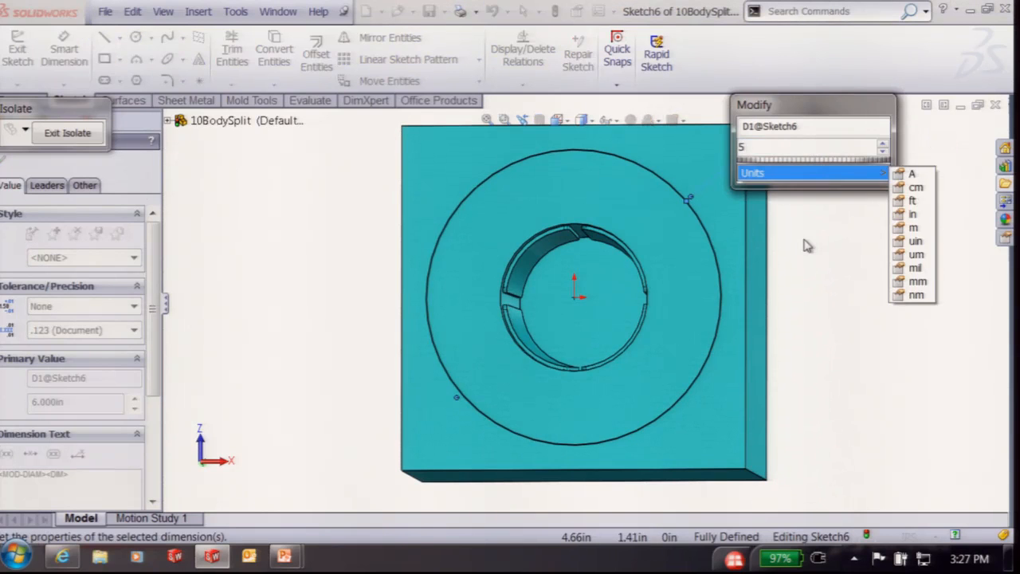
left_click(745, 174)
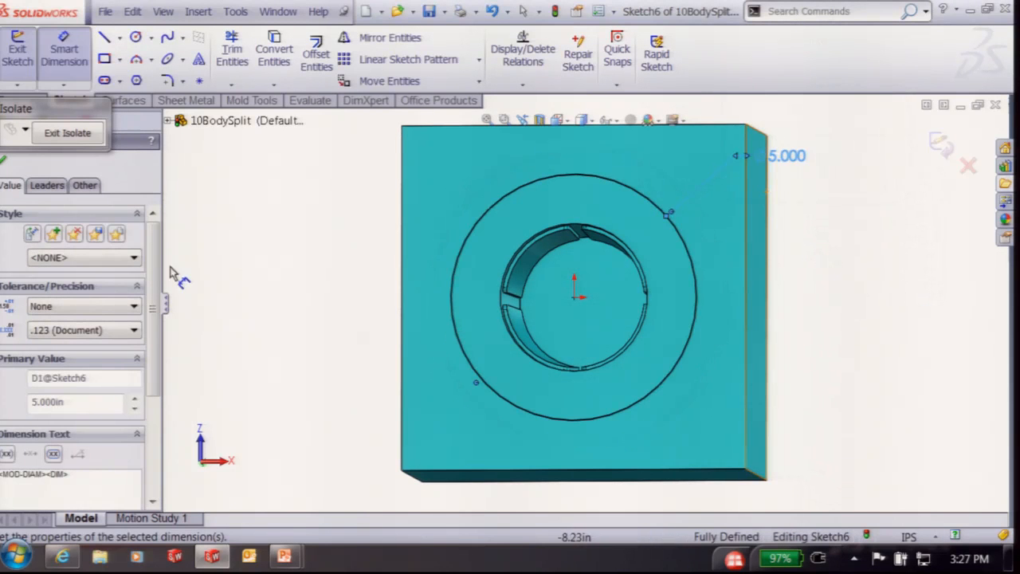
middle_click_drag(265, 346, 257, 266)
left_click(127, 100)
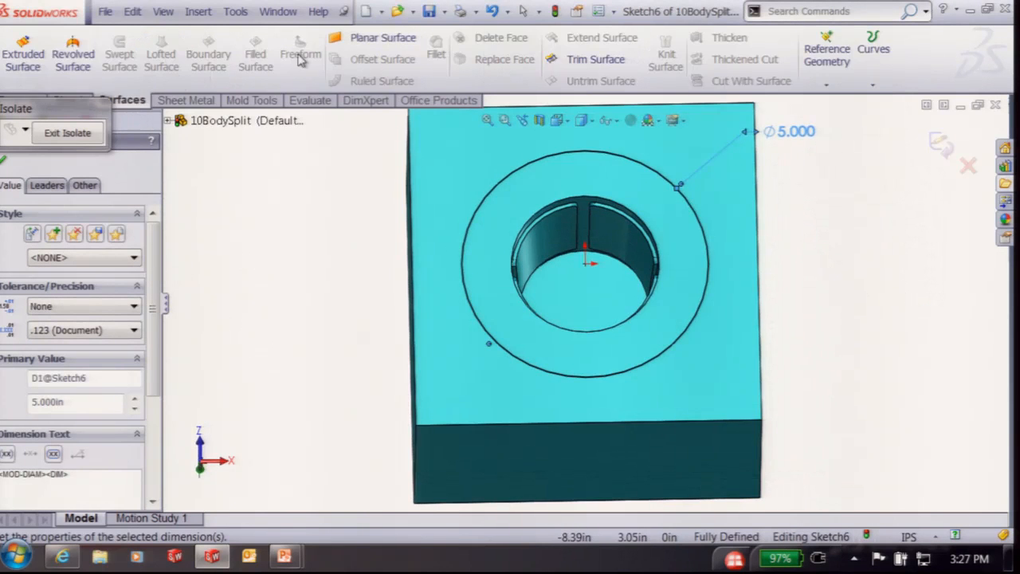
Extrude the circle as a surface up to the hole's edge with a 10° draft and capped end
left_click(23, 53)
scroll(557, 247, "down", 3)
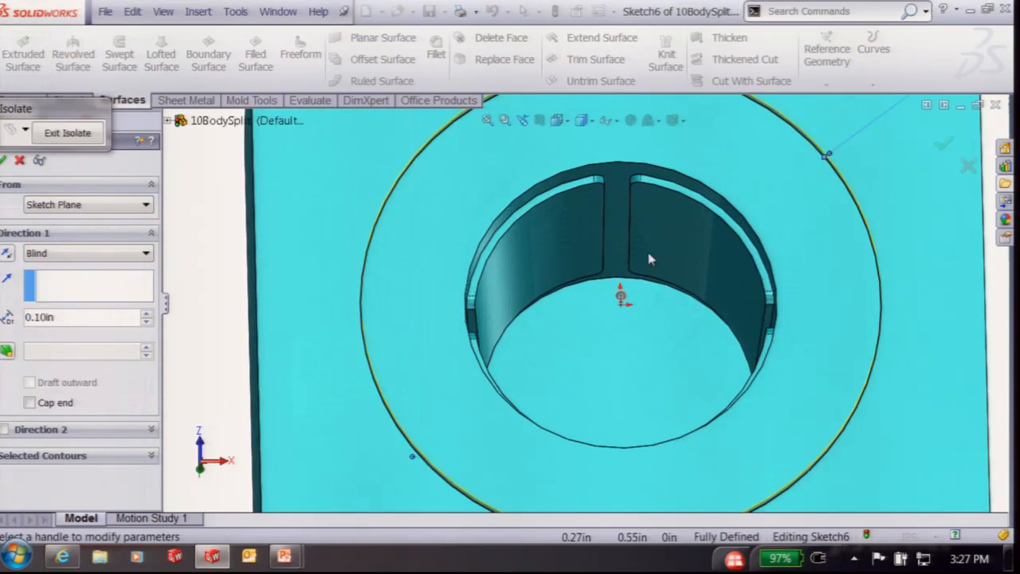
left_click(644, 280)
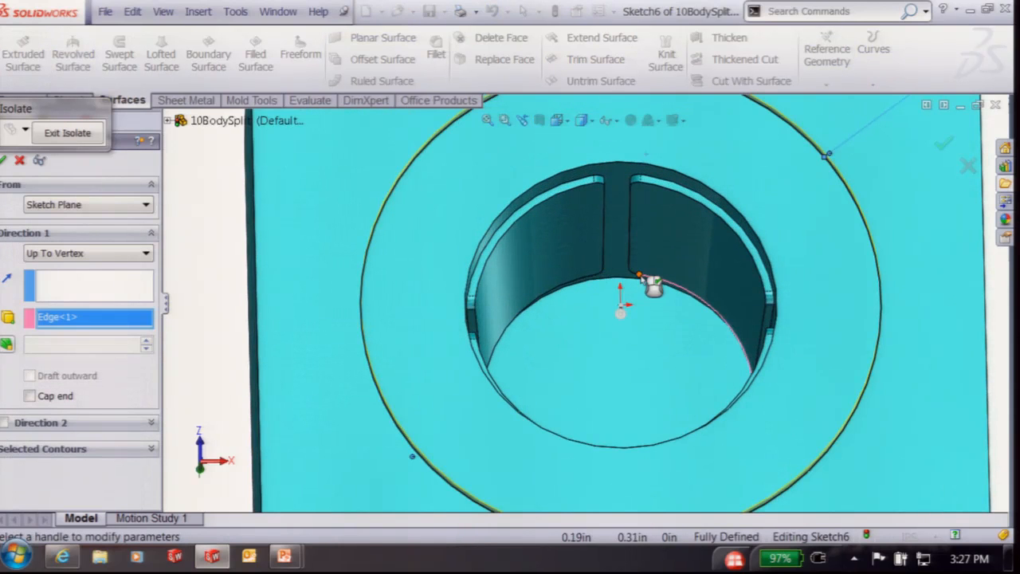
left_click(8, 345)
left_click_drag(77, 341, 19, 344)
type("10")
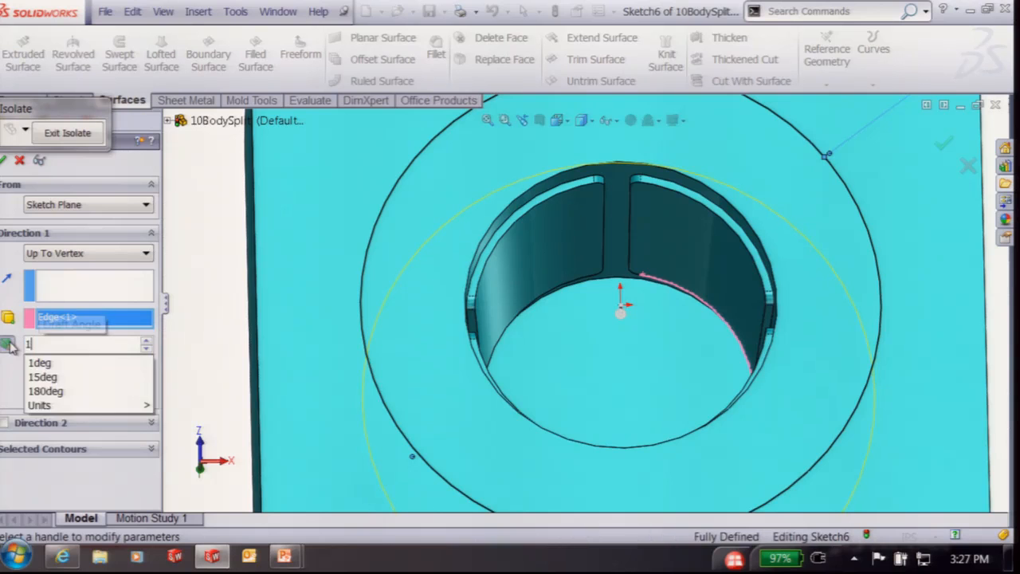
left_click(112, 377)
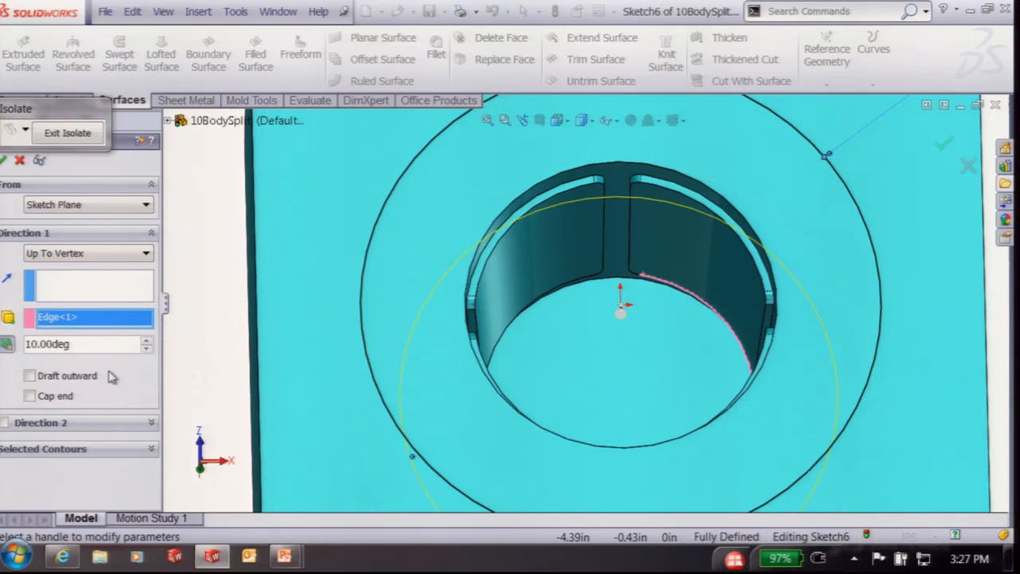
left_click(31, 396)
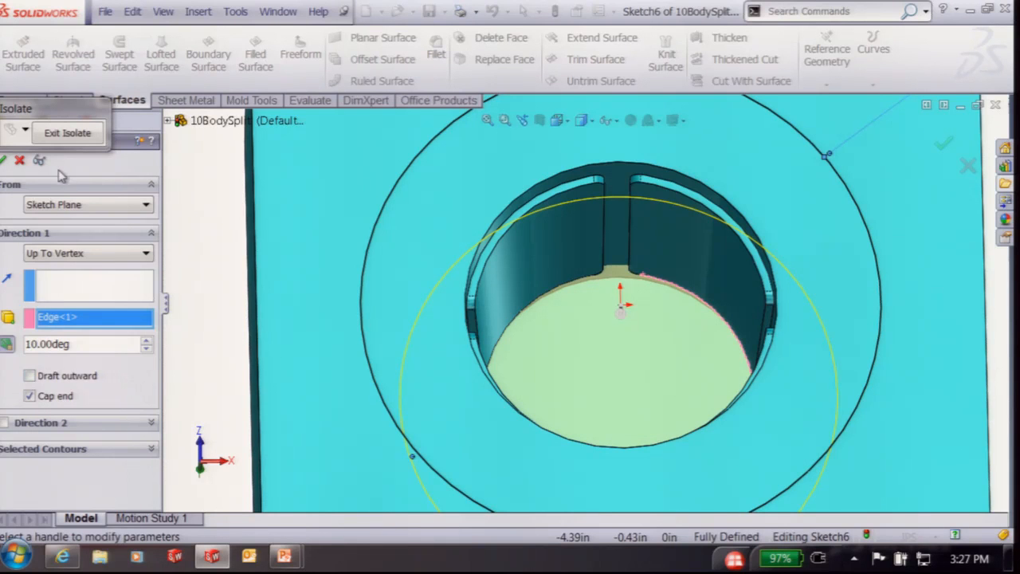
left_click(4, 160)
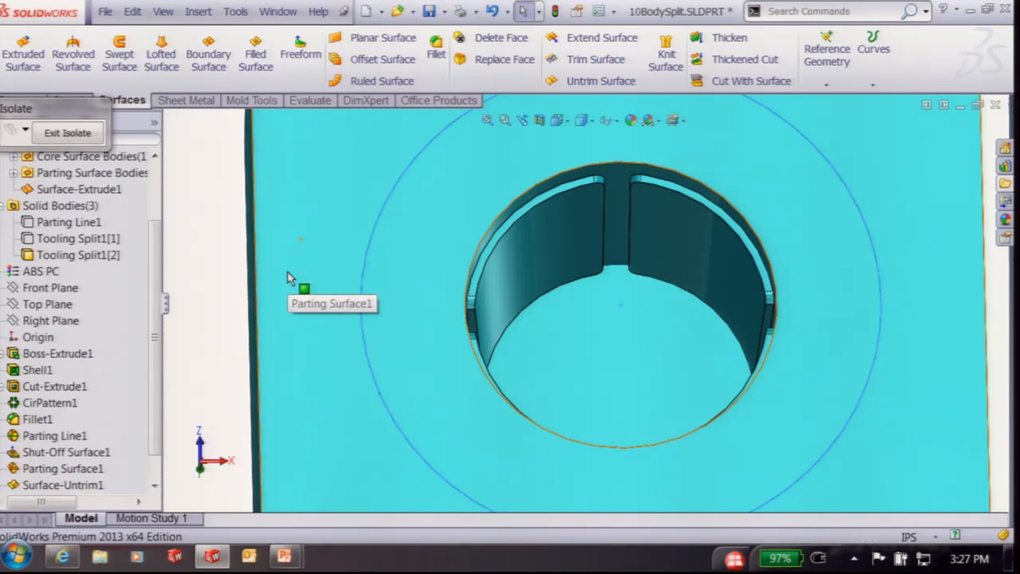
Split the block into two bodies using Surface-Extrude1 as the trim tool
left_click(198, 11)
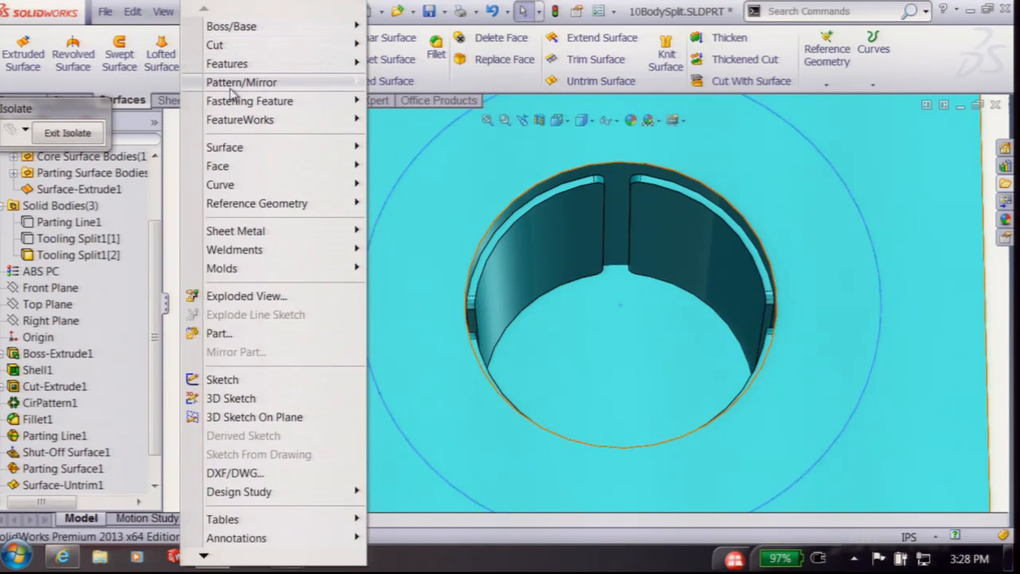
mouse_move(231, 64)
left_click(407, 397)
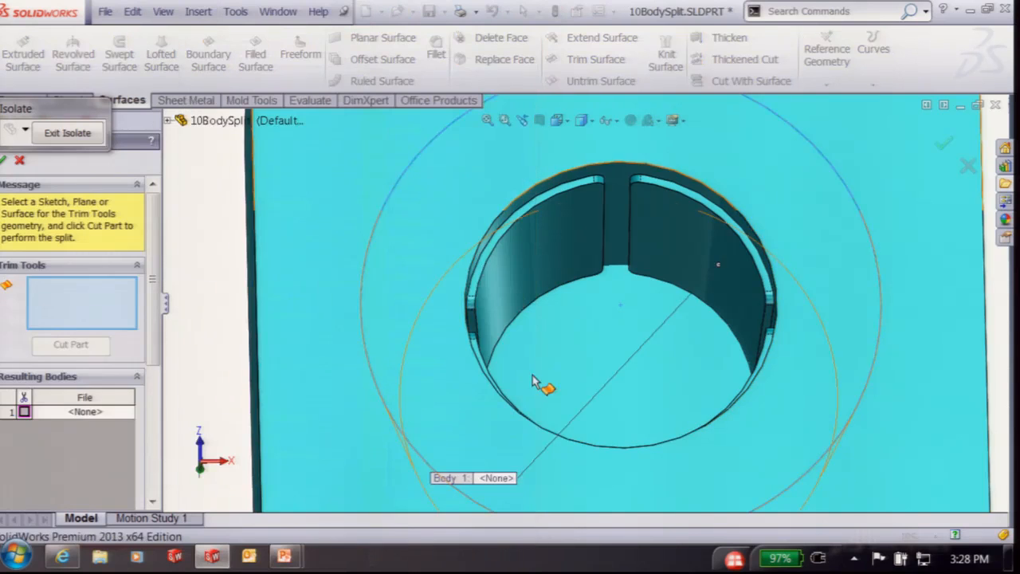
left_click(533, 382)
left_click(71, 344)
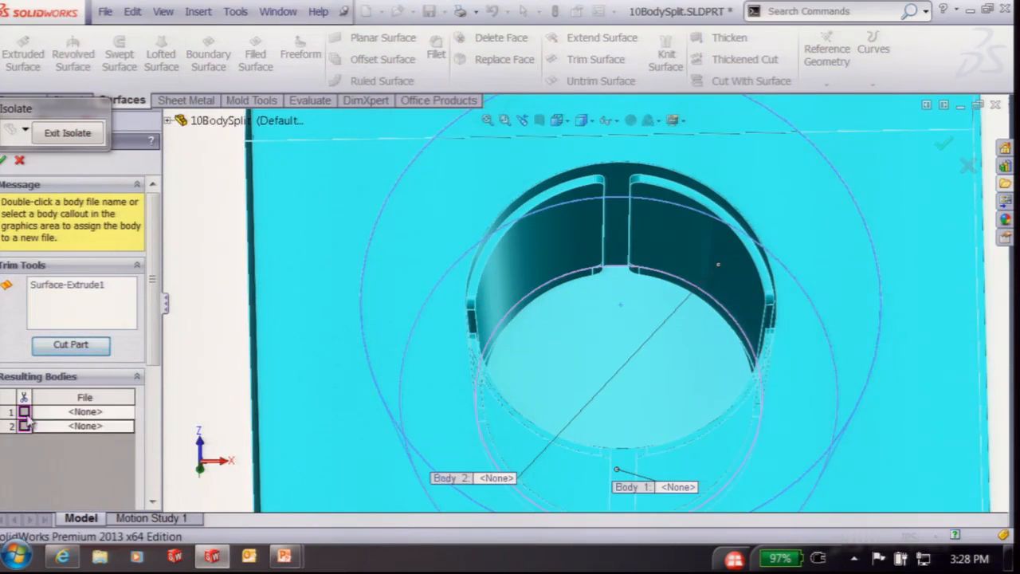
left_click(4, 160)
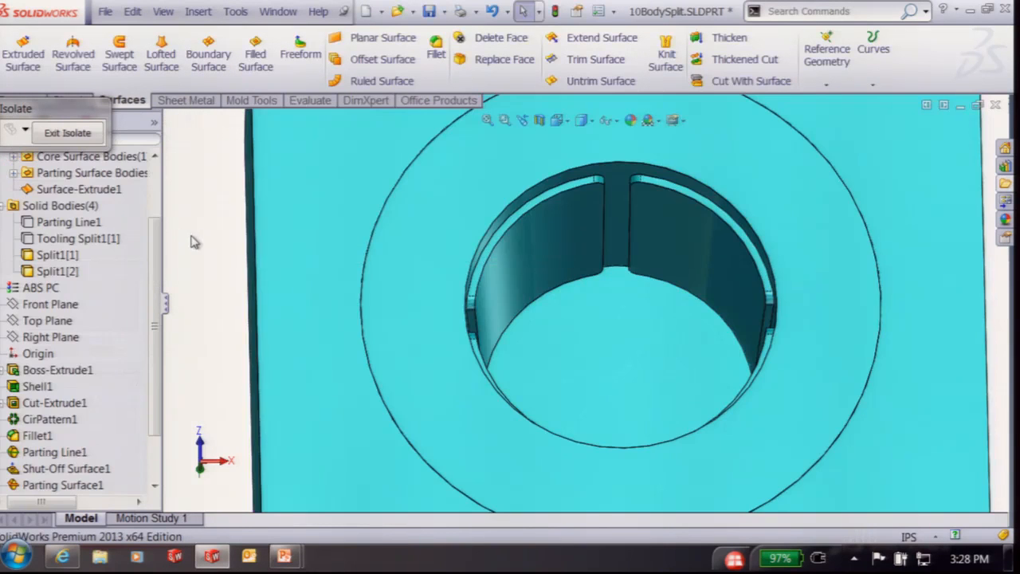
Exit isolation and isolate the Split1[2] body on its own
right_click(451, 234)
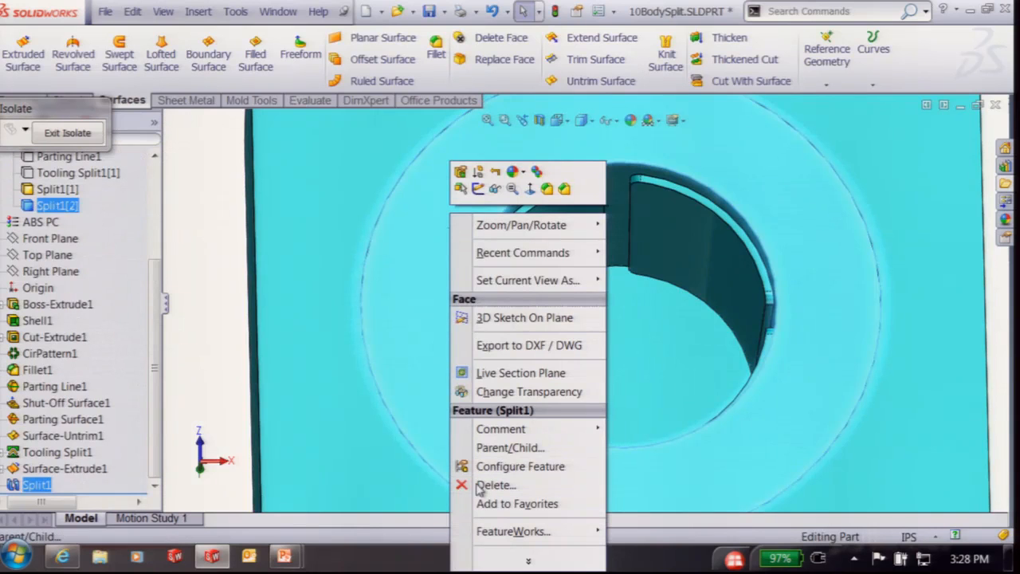
left_click(69, 137)
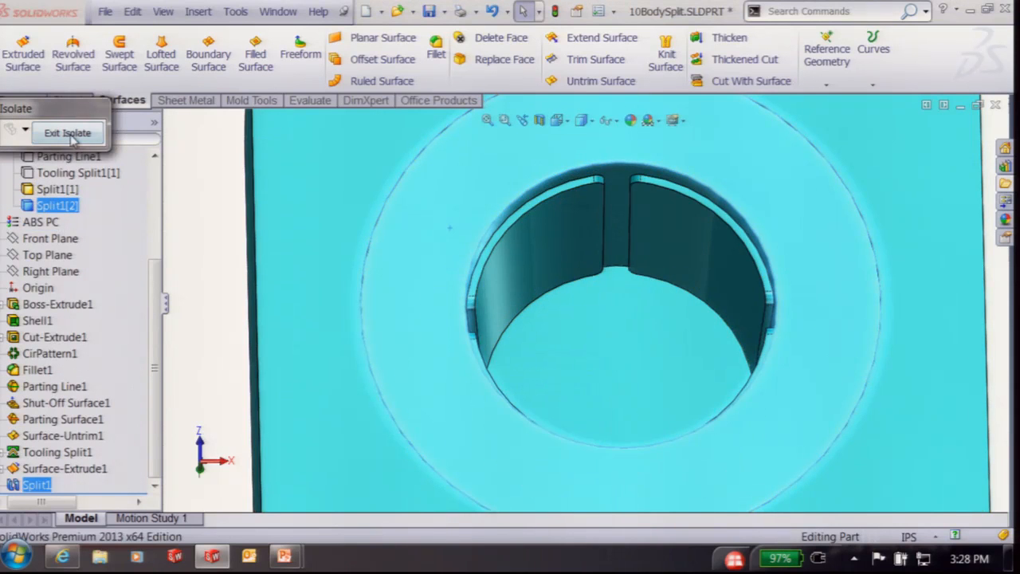
left_click(71, 137)
left_click(56, 206)
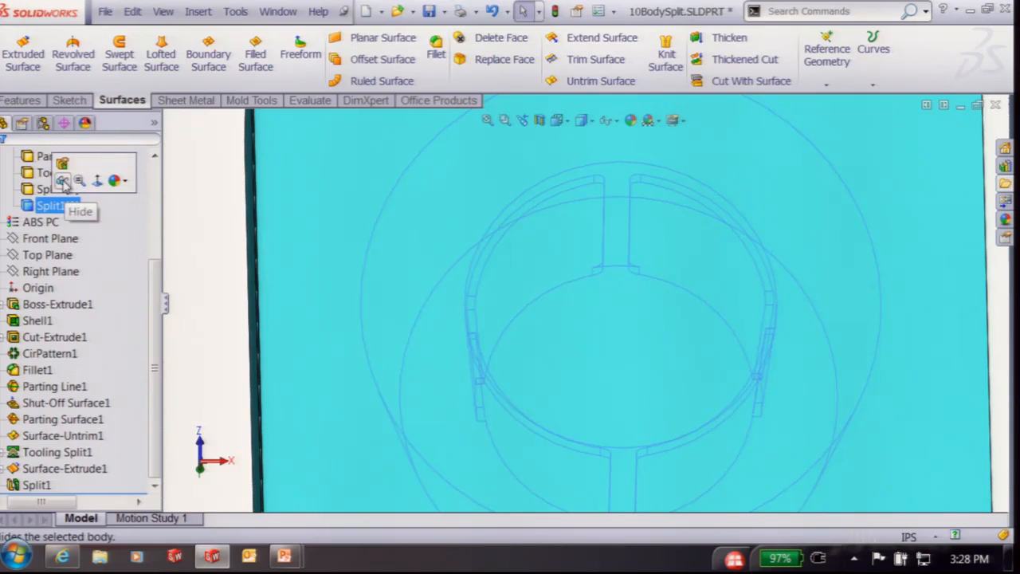
right_click(54, 207)
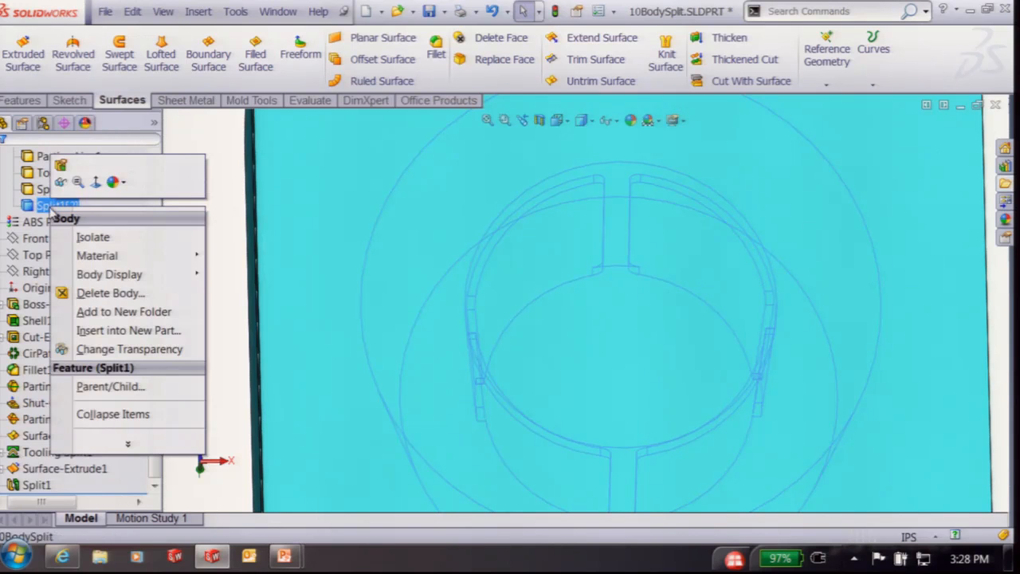
left_click(96, 238)
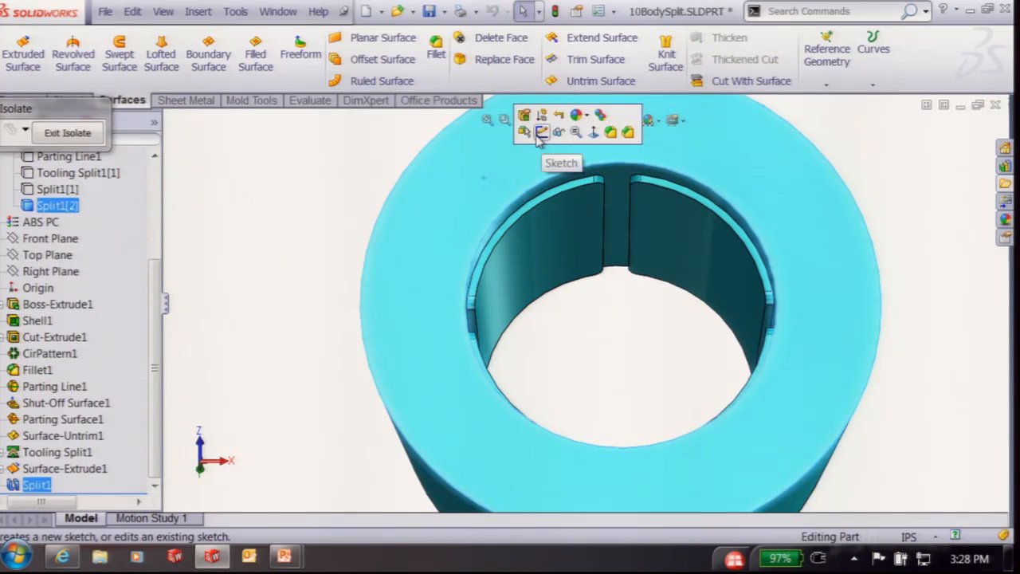
On the ring's bottom face, sketch a horizontal and a vertical line crossing its centre
left_click(540, 134)
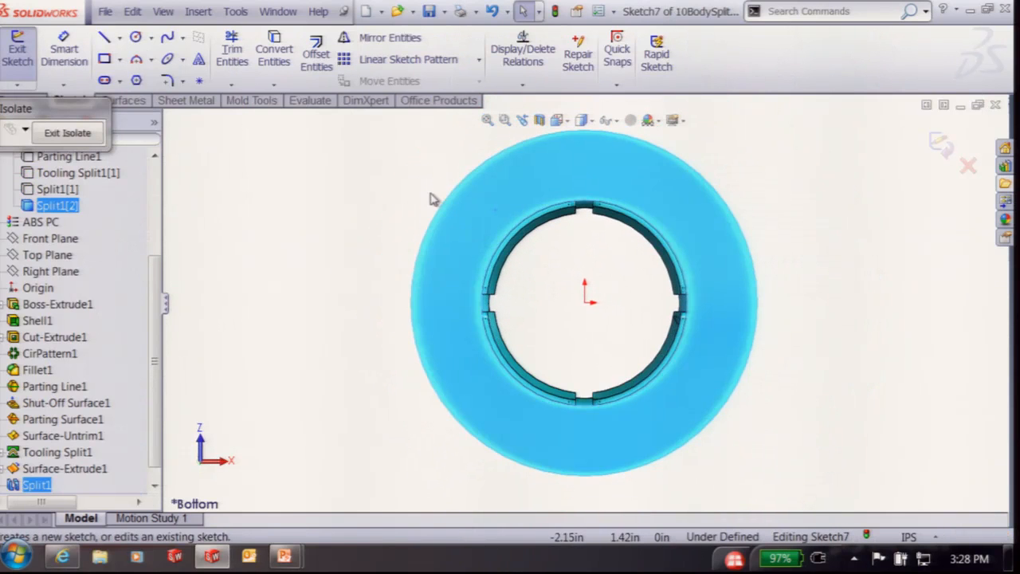
right_click_drag(407, 169, 362, 167)
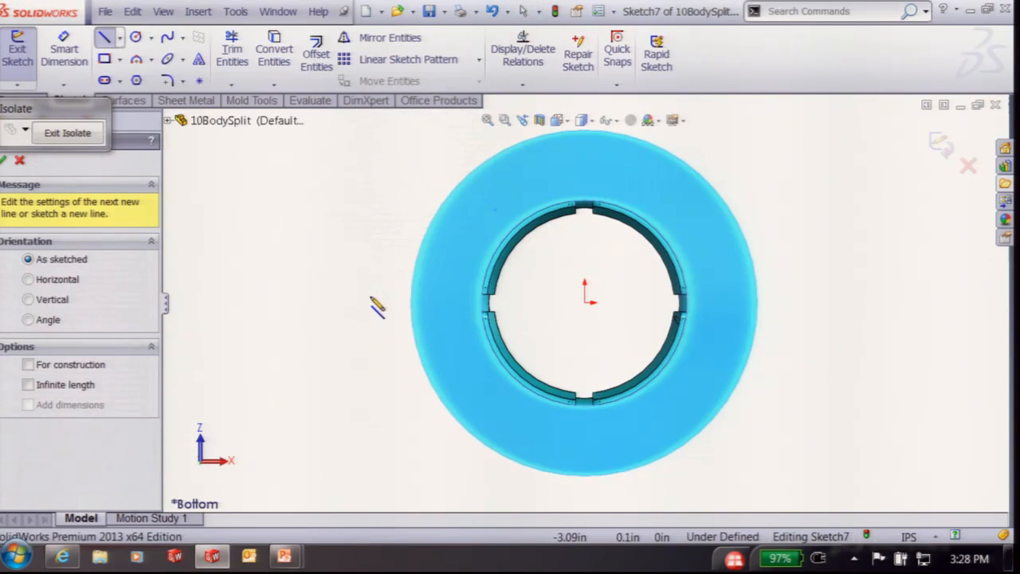
left_click(373, 302)
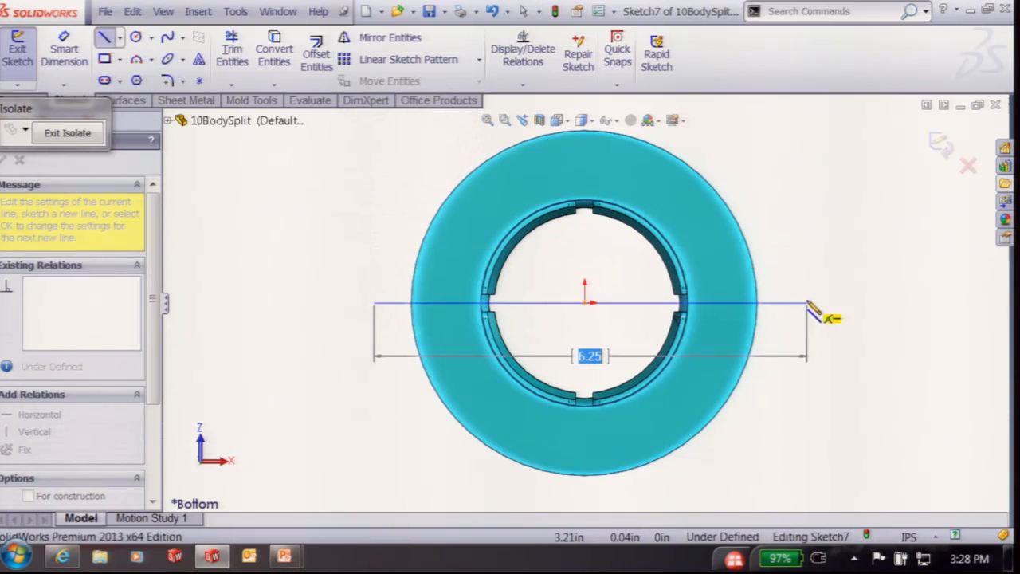
left_click_drag(808, 302, 807, 303)
scroll(603, 177, "up", 2)
mouse_move(585, 149)
left_mouse_down()
mouse_move(609, 341)
mouse_move(604, 462)
mouse_move(614, 478)
mouse_move(589, 461)
left_mouse_up()
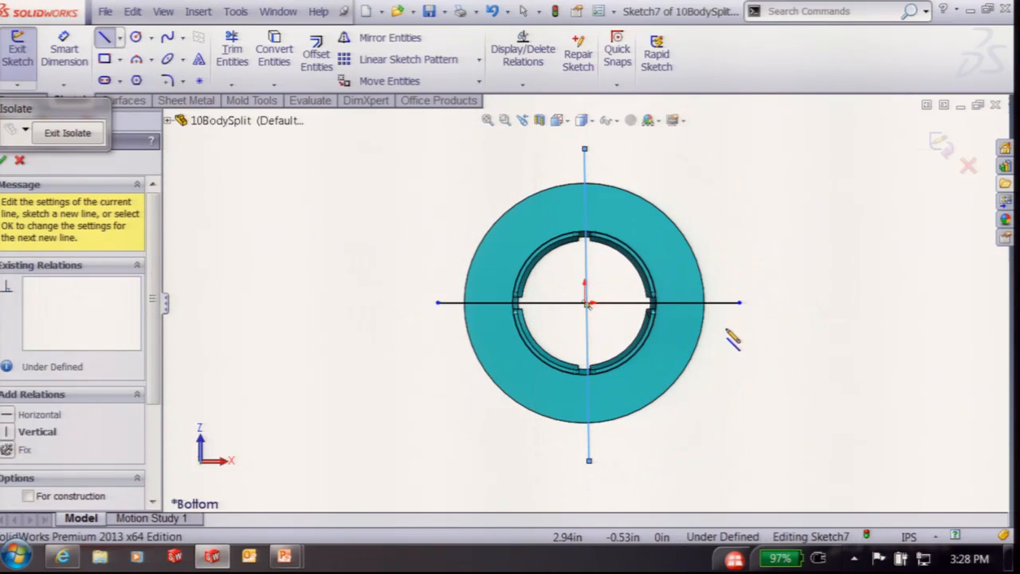
key("Escape")
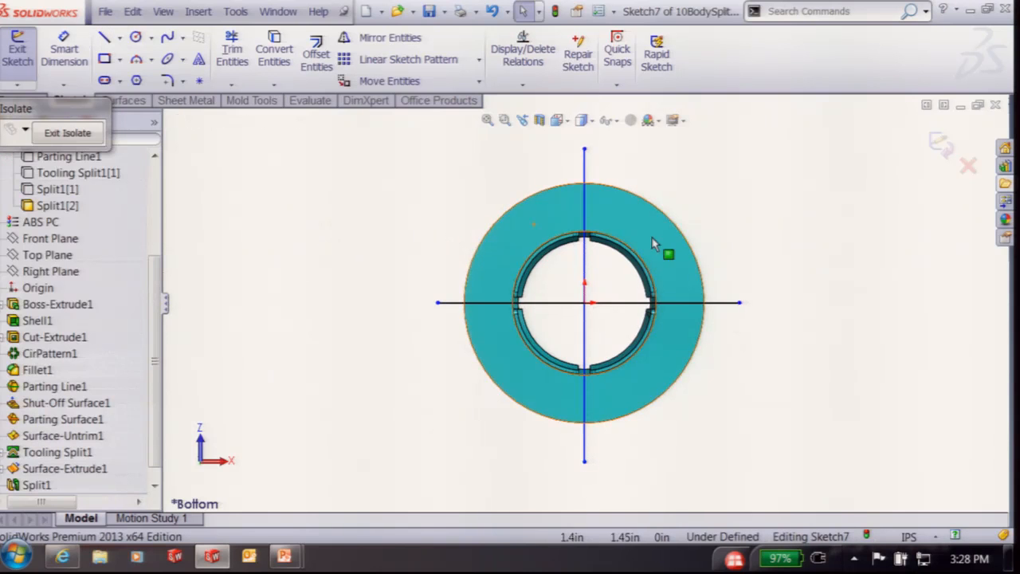
Make the vertical line coincident with the origin
left_click(586, 291)
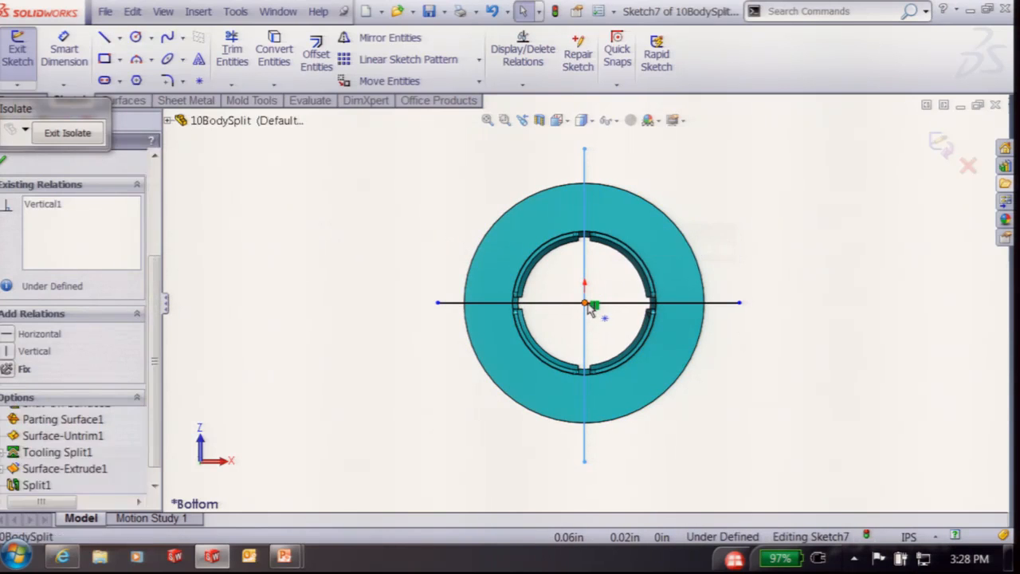
left_click(585, 303, "ctrl")
left_click(644, 240)
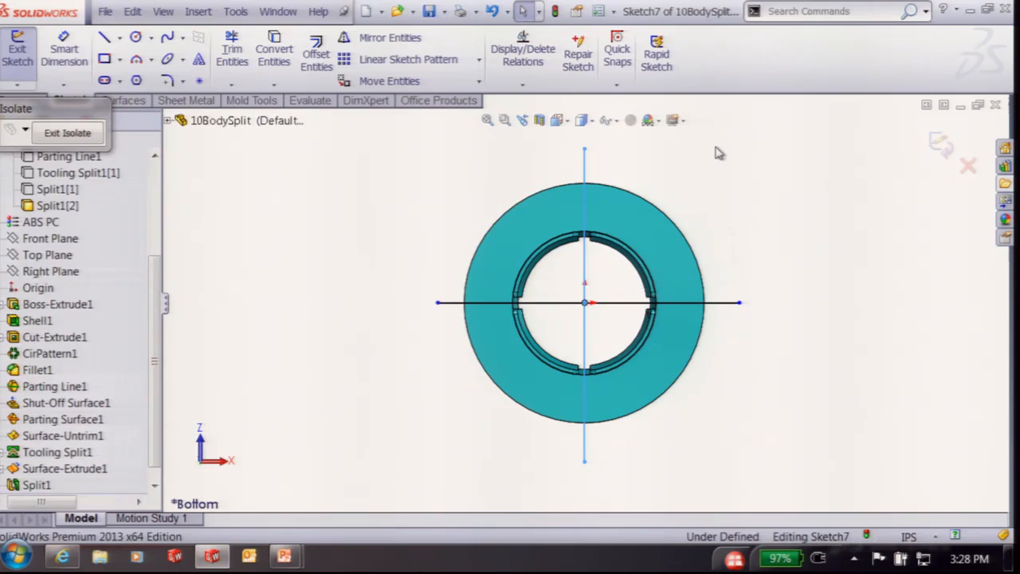
Split the ring with Sketch7's crossing lines into four kept bodies, Split2[1]–[4]
left_click(940, 141)
right_click(765, 169)
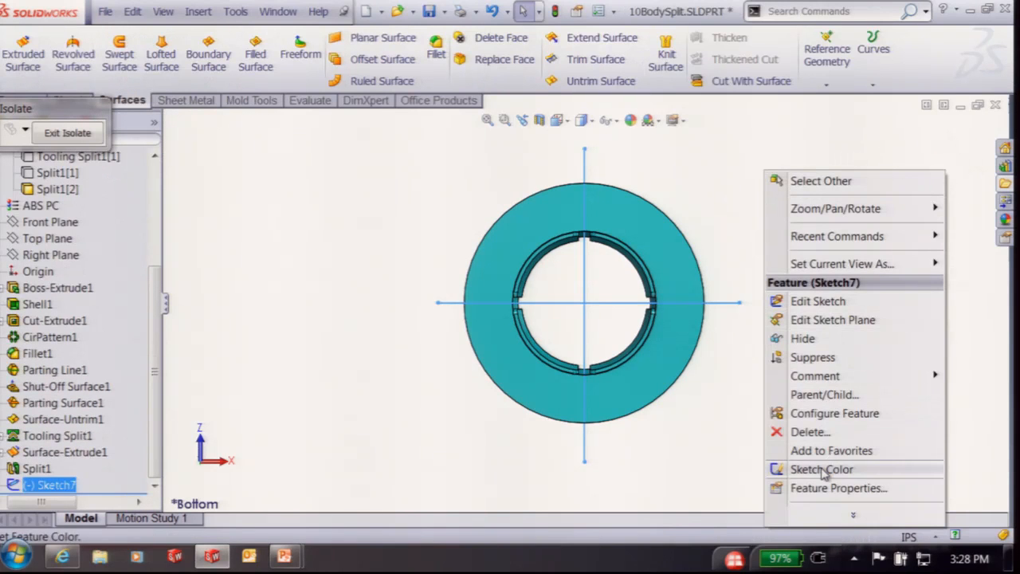
mouse_move(809, 238)
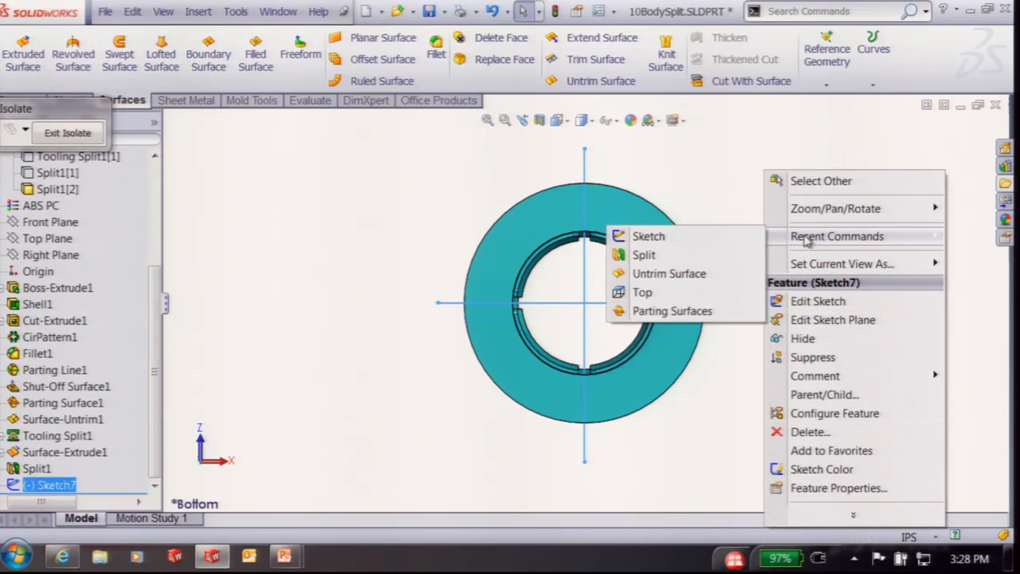
left_click(662, 256)
left_click(69, 345)
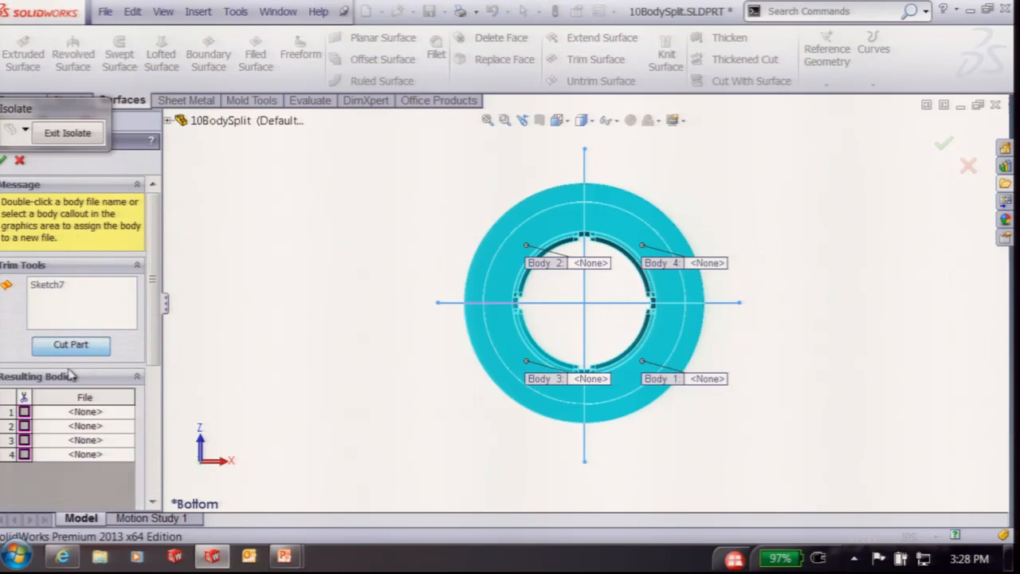
left_click(24, 411)
left_click(24, 426)
left_click(24, 440)
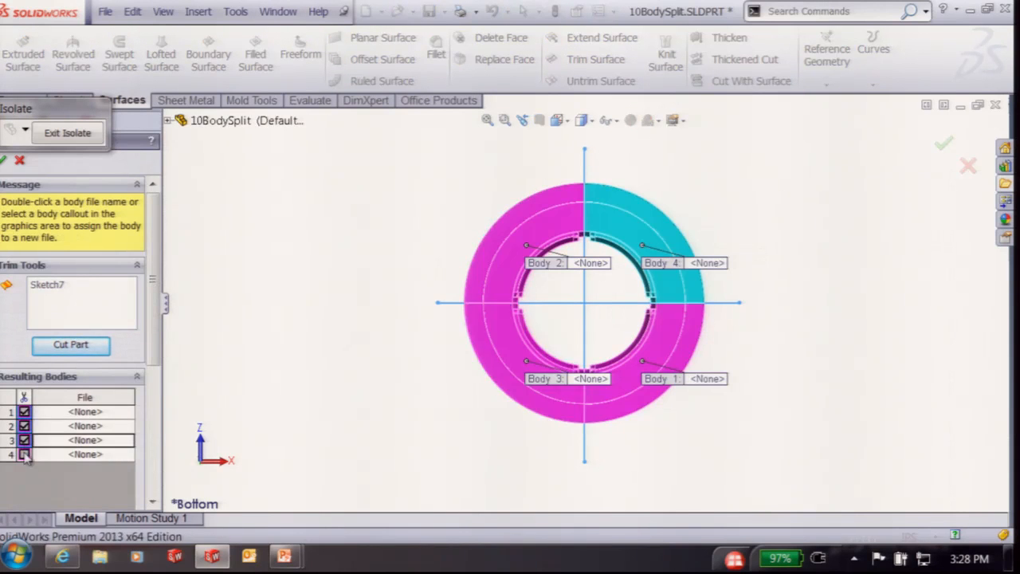
left_click(24, 454)
left_click(3, 160)
Orbit the quartered ring into an upright 3-D view and close 10BodySplit
middle_click_drag(399, 430, 460, 455)
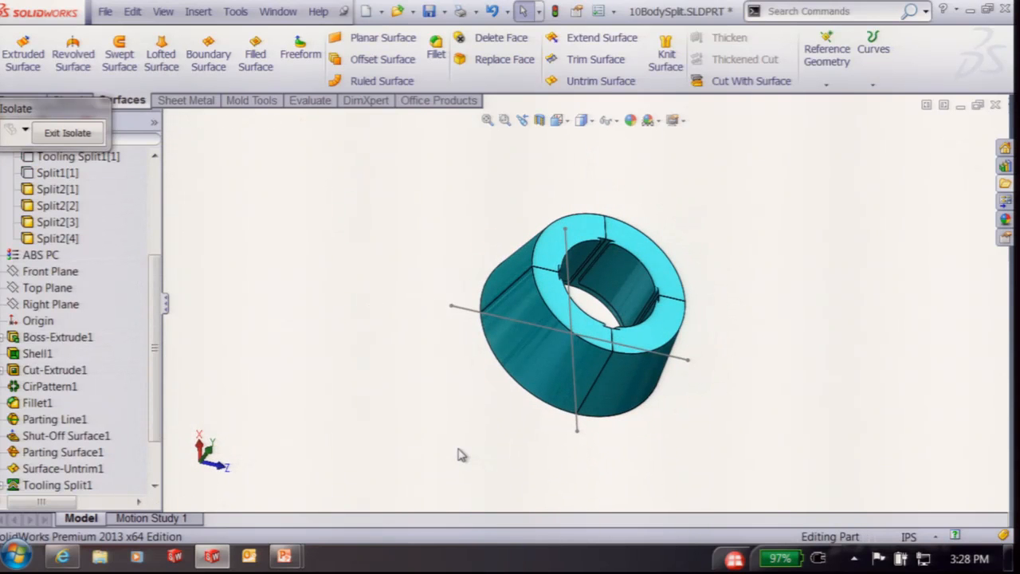
middle_click_drag(733, 236, 1011, 112)
left_click(995, 104)
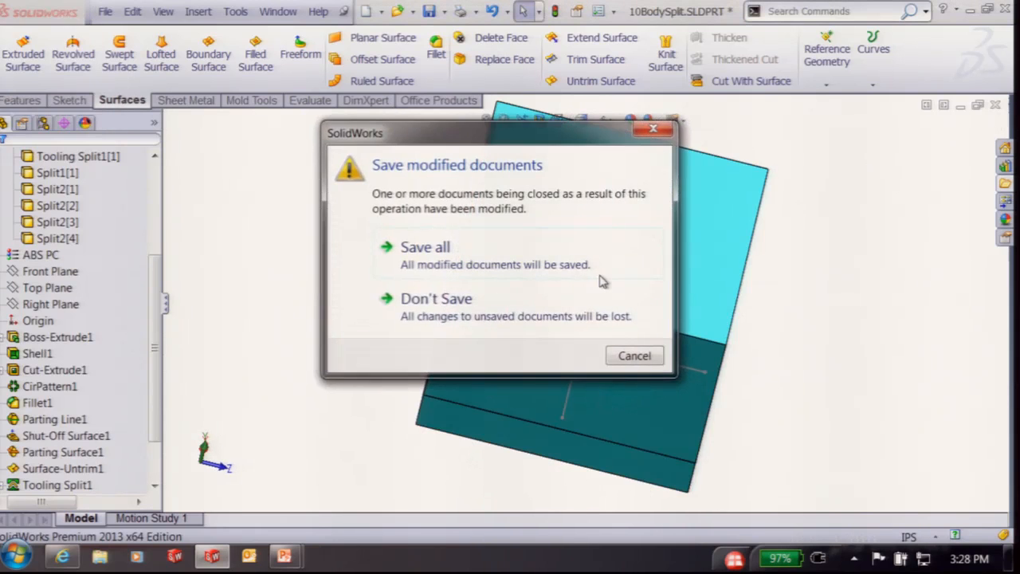
Discard changes to 10BodySplit and select 09Shutoff.SLDPRT in the Parts folder
left_click(458, 319)
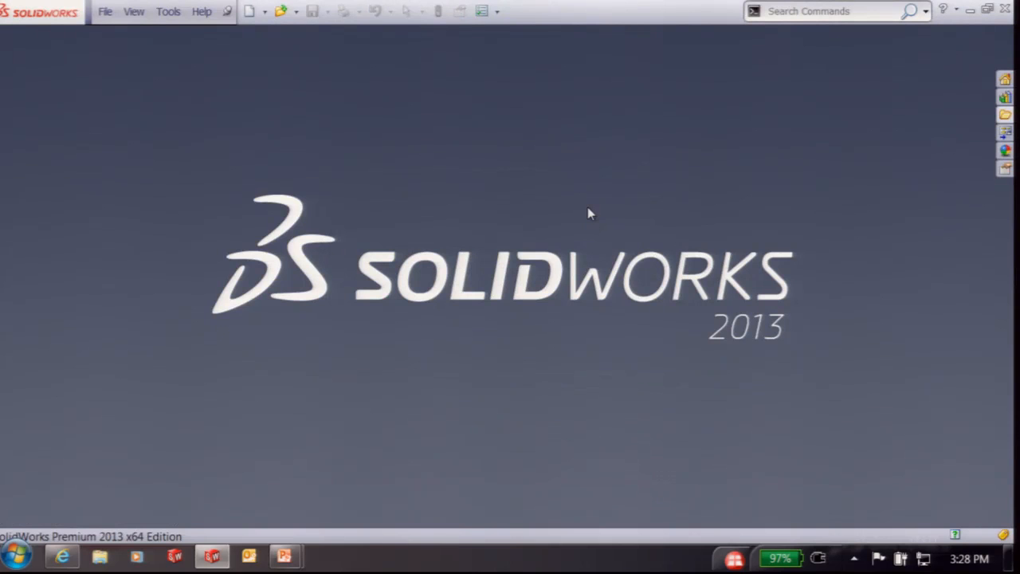
left_click(1005, 114)
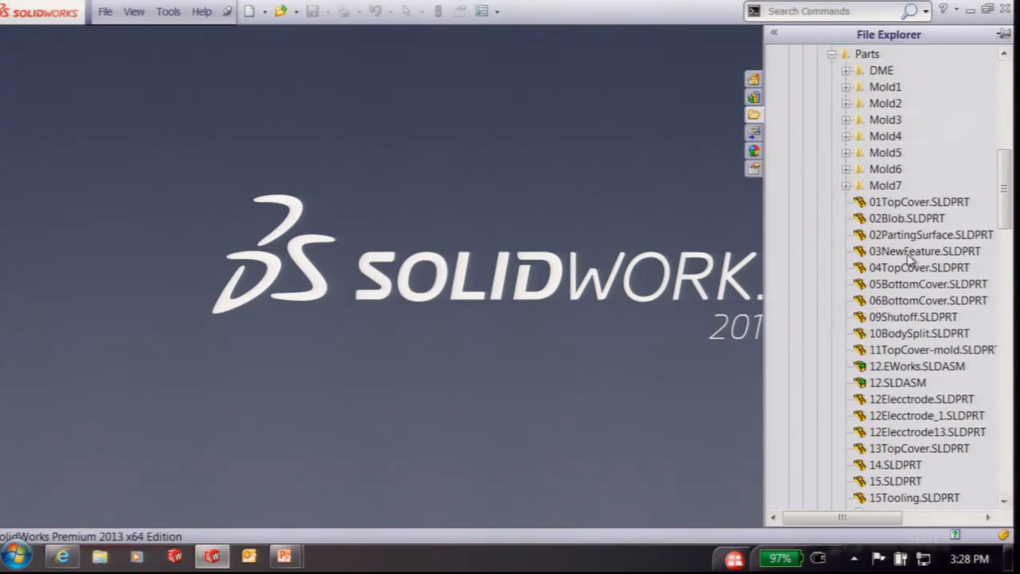
left_click(885, 318)
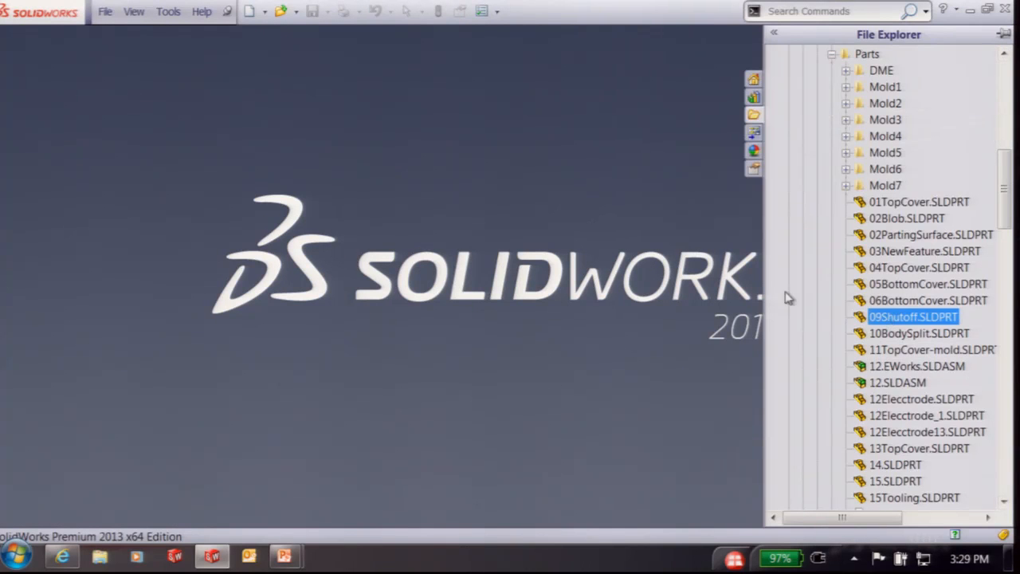
left_click(859, 316)
Open 09Shutoff.SLDPRT, roll back past Shut-Off Surface1, and re-accept its definition
double_click(863, 317)
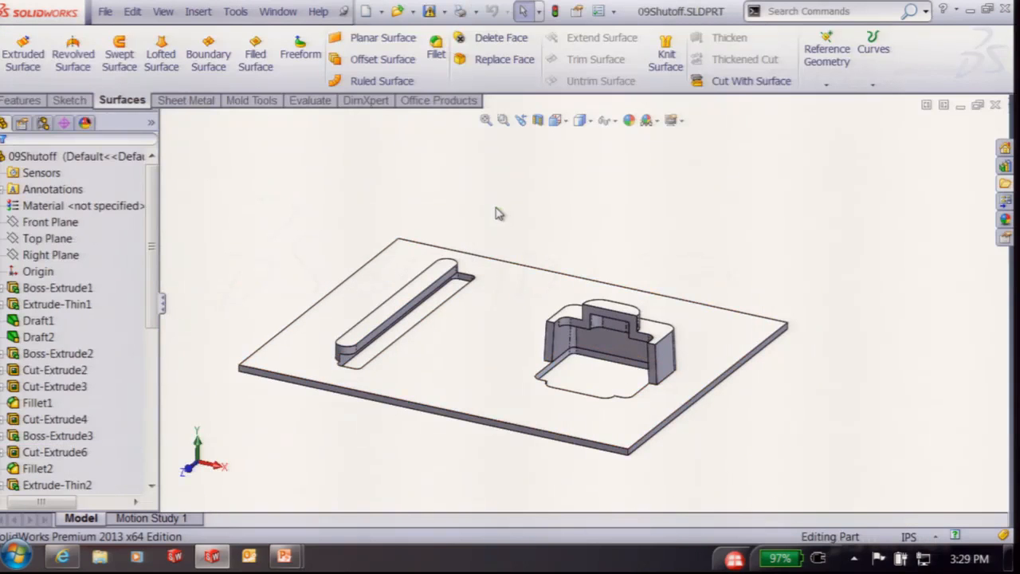
left_click_drag(151, 191, 191, 402)
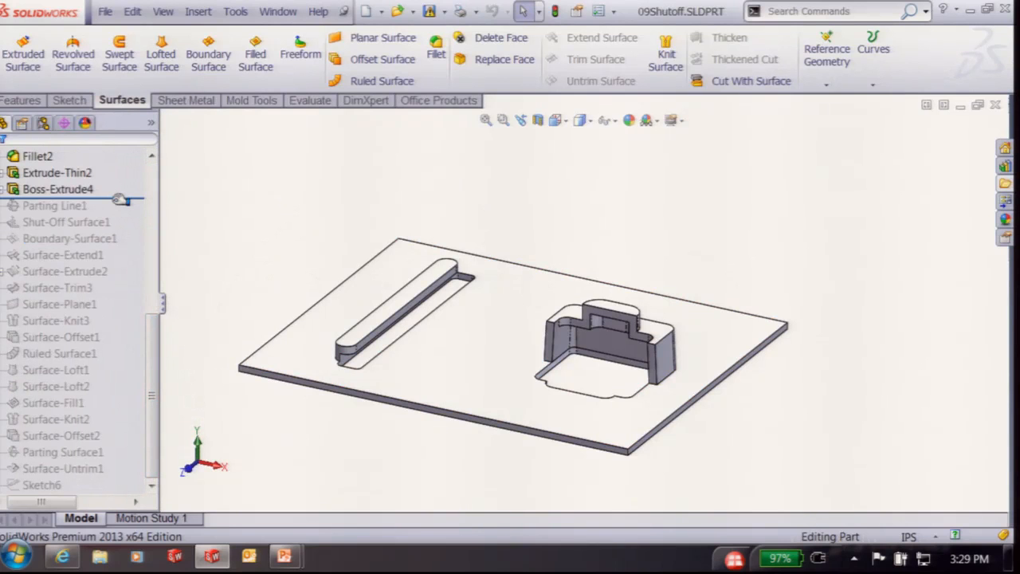
left_click_drag(122, 200, 120, 231)
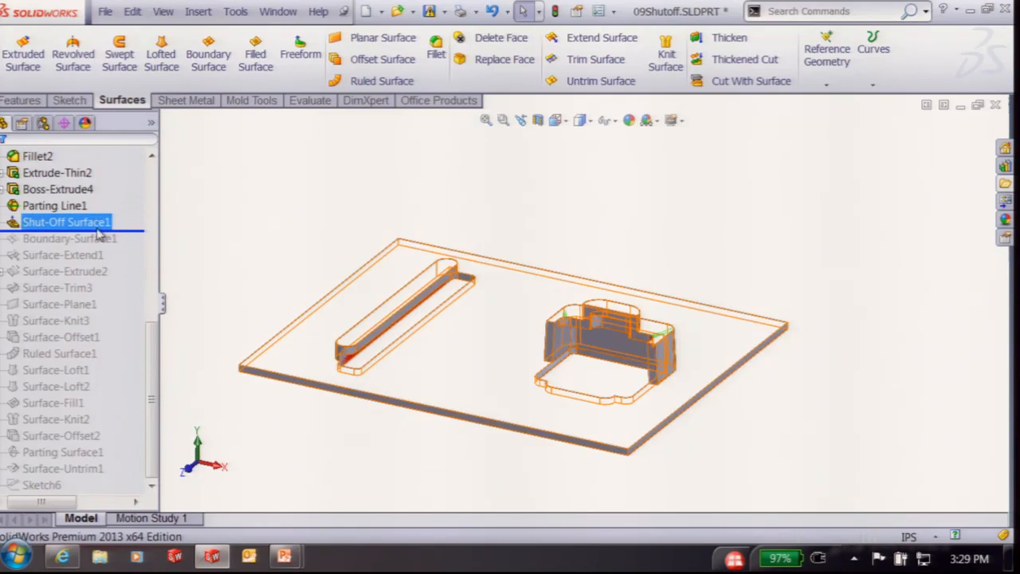
right_click(88, 223)
left_click(104, 181)
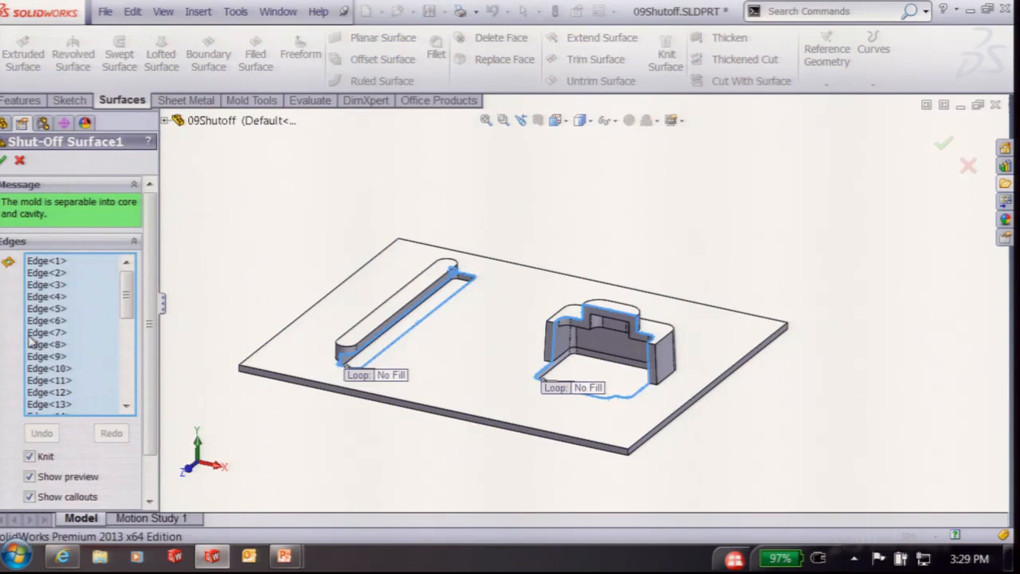
left_click_drag(122, 288, 142, 298)
left_click_drag(149, 310, 146, 348)
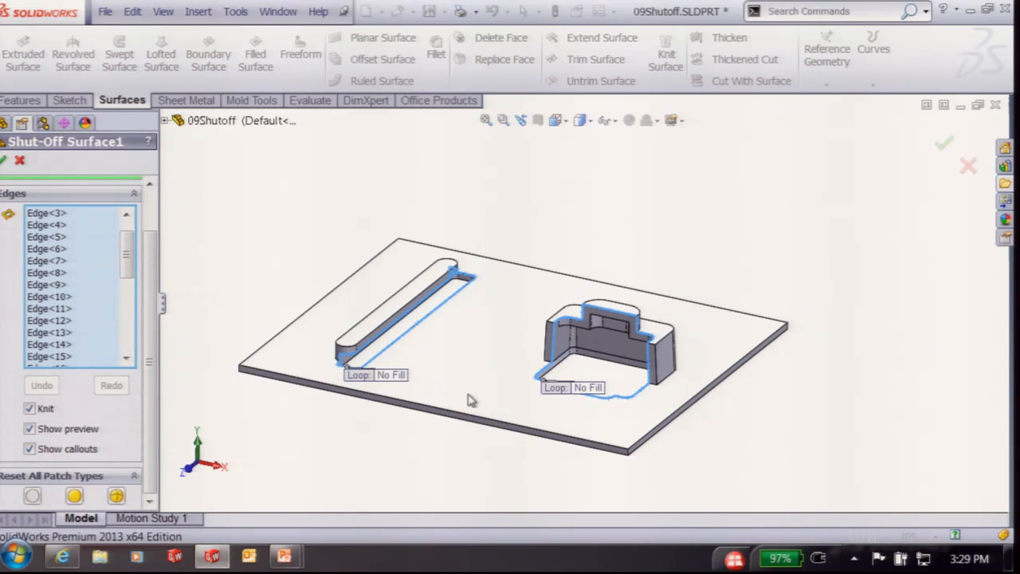
left_click(5, 161)
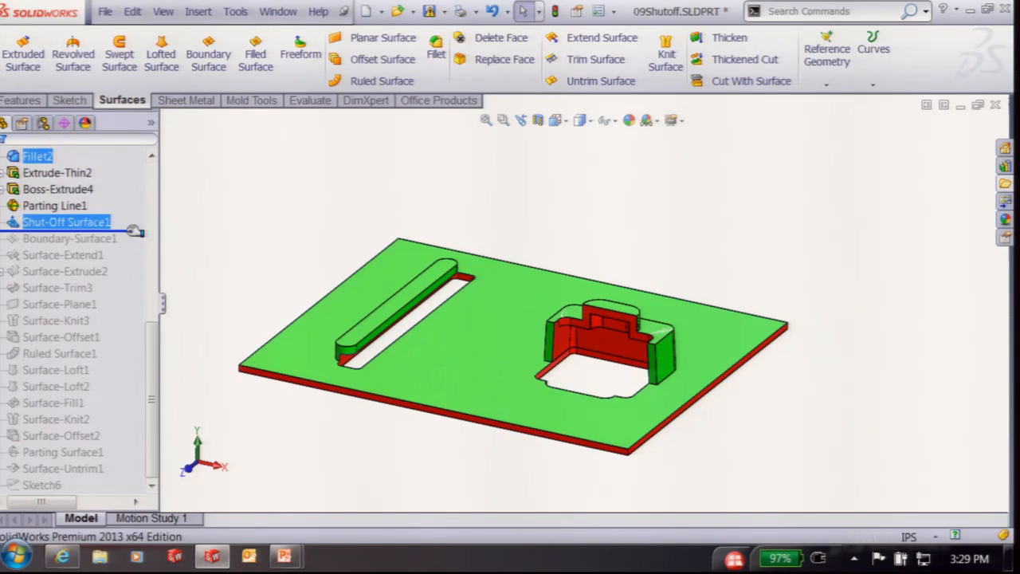
Roll the feature tree forward from Boundary-Surface1 through Surface-Knit3 to Surface-Offset1
key("Down")
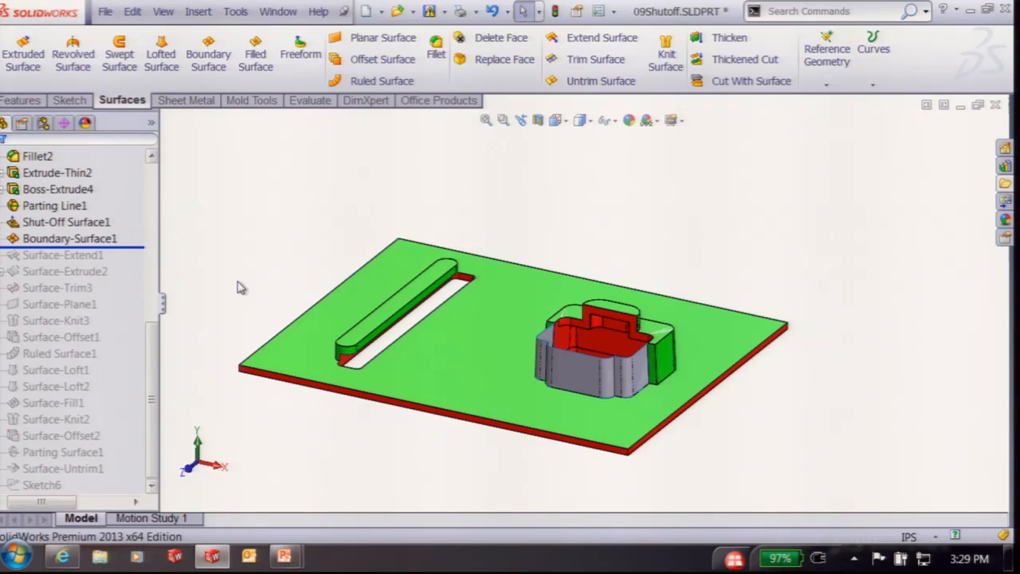
key("Down")
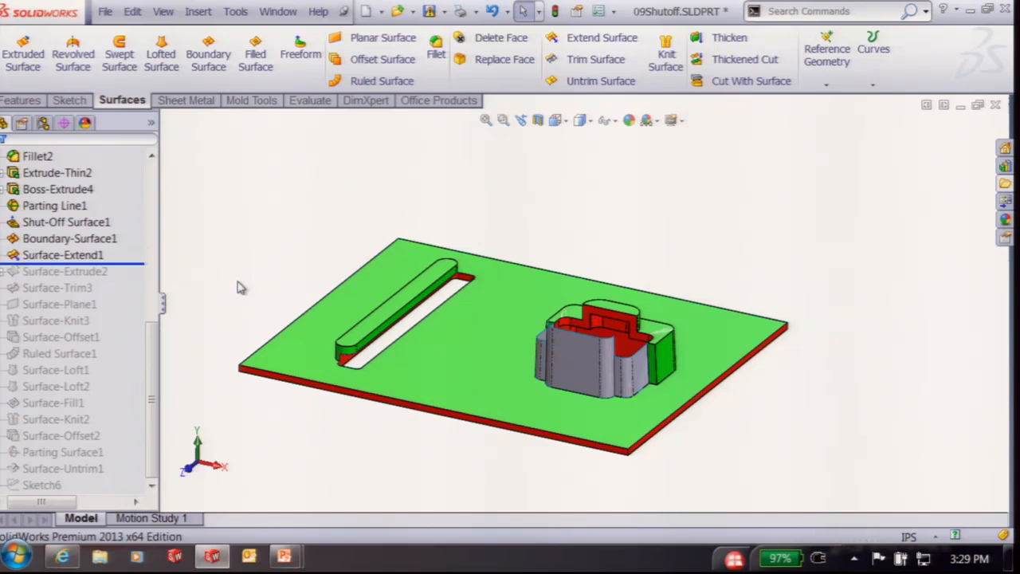
key("Down")
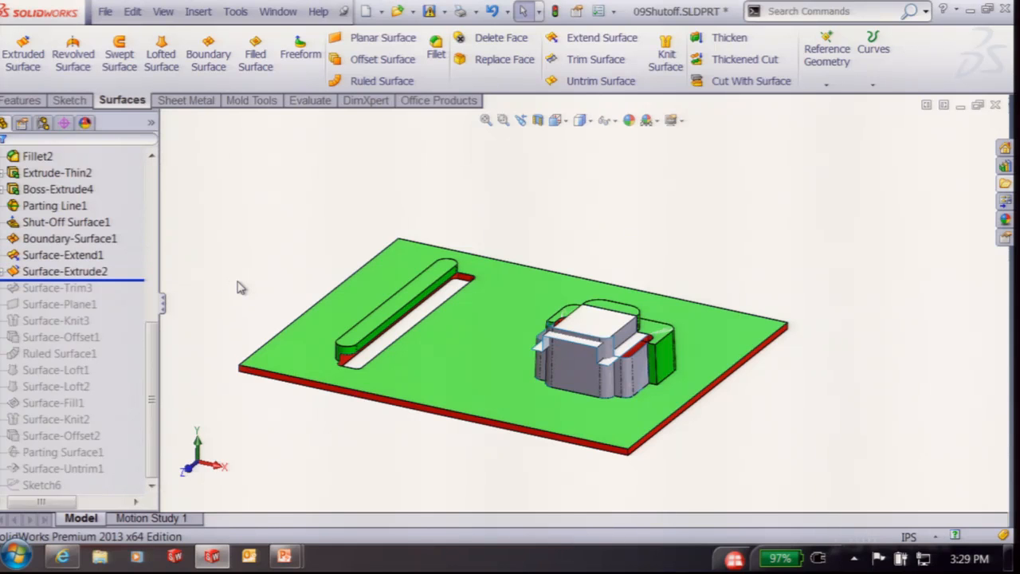
key("Down")
key("Down")
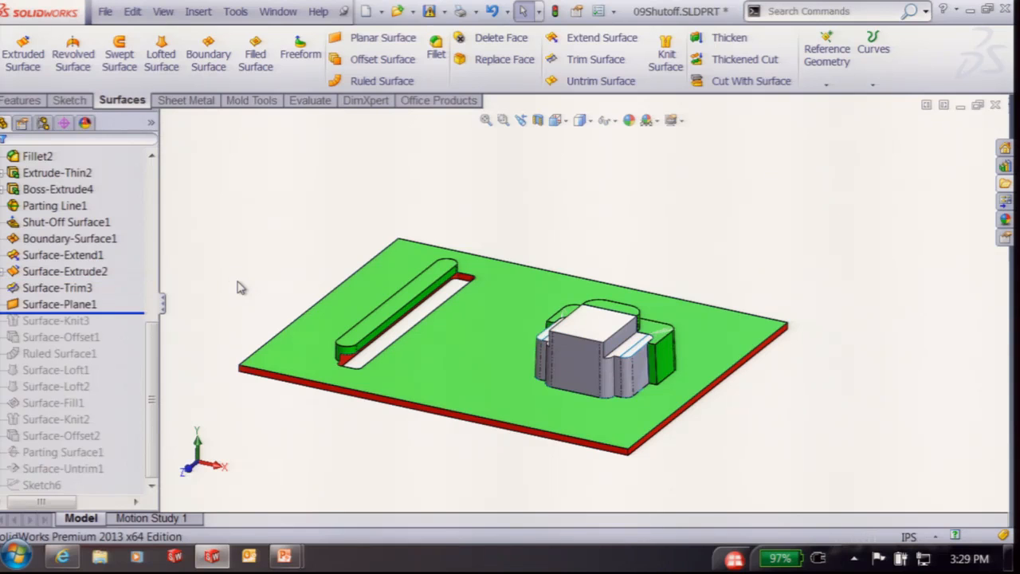
key("Down")
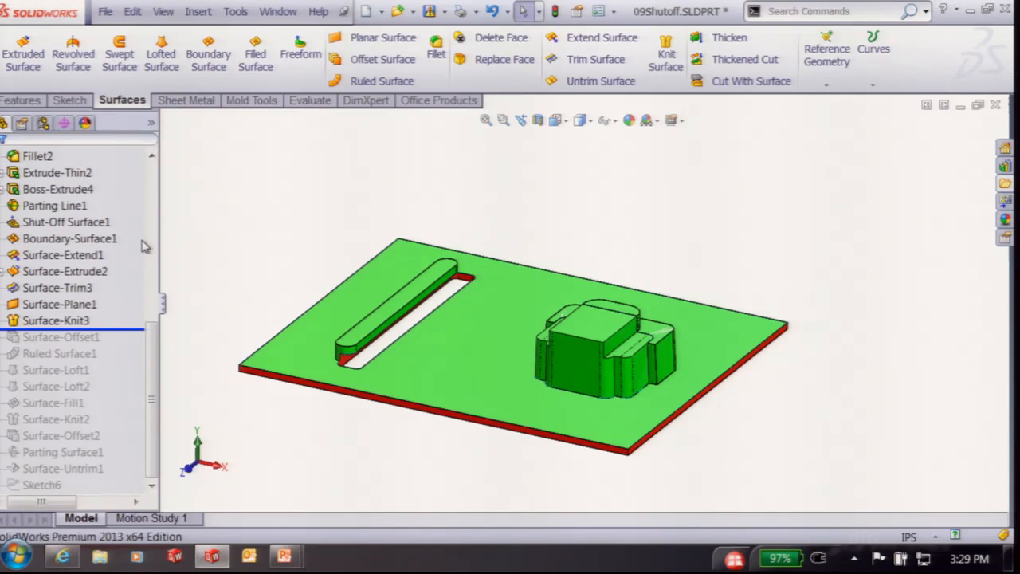
left_click(119, 328)
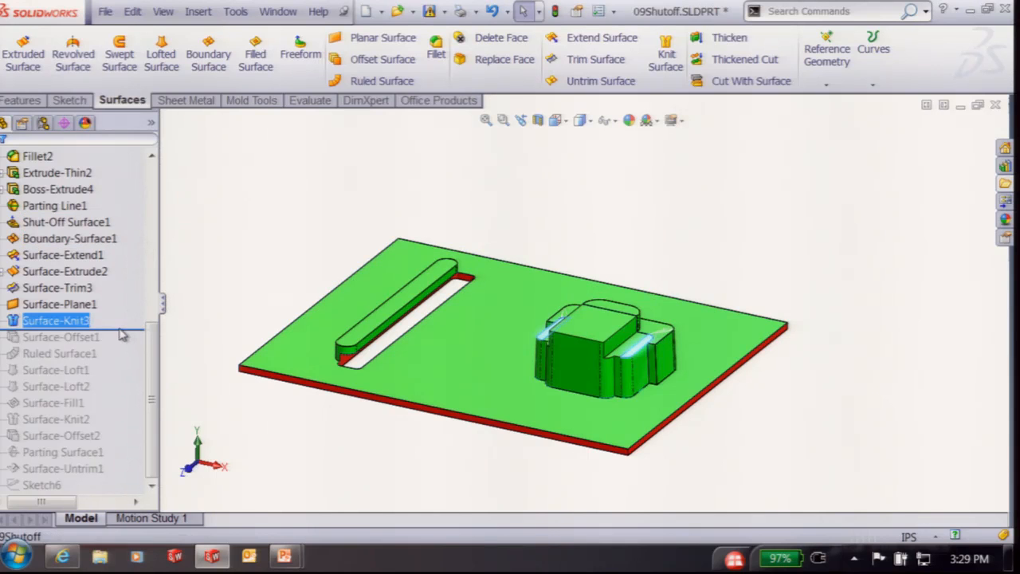
left_click_drag(128, 328, 127, 345)
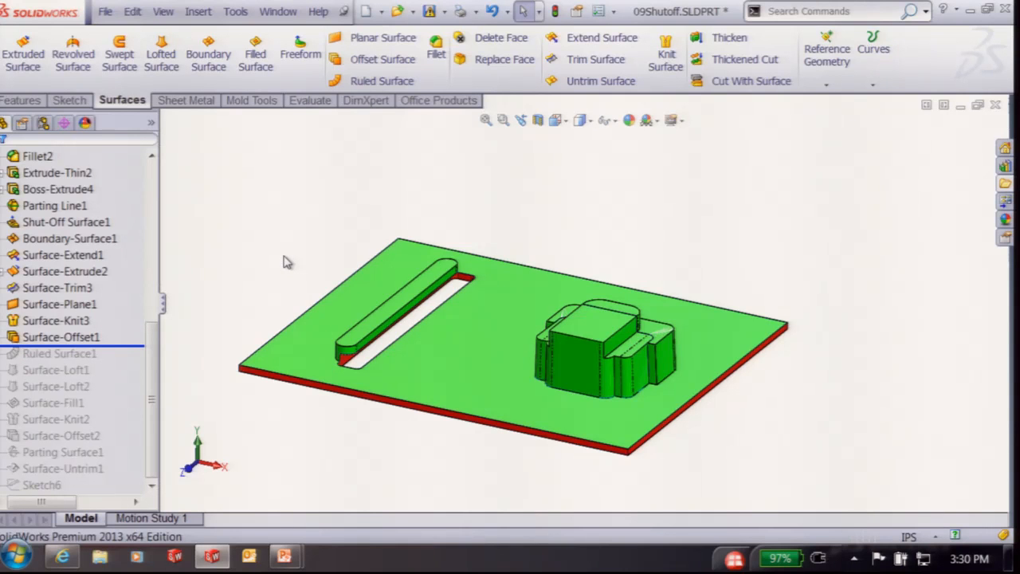
Drag Surface-Knit1 from Surface Bodies into the Cavity Surface Bodies folder
left_click_drag(151, 341, 157, 173)
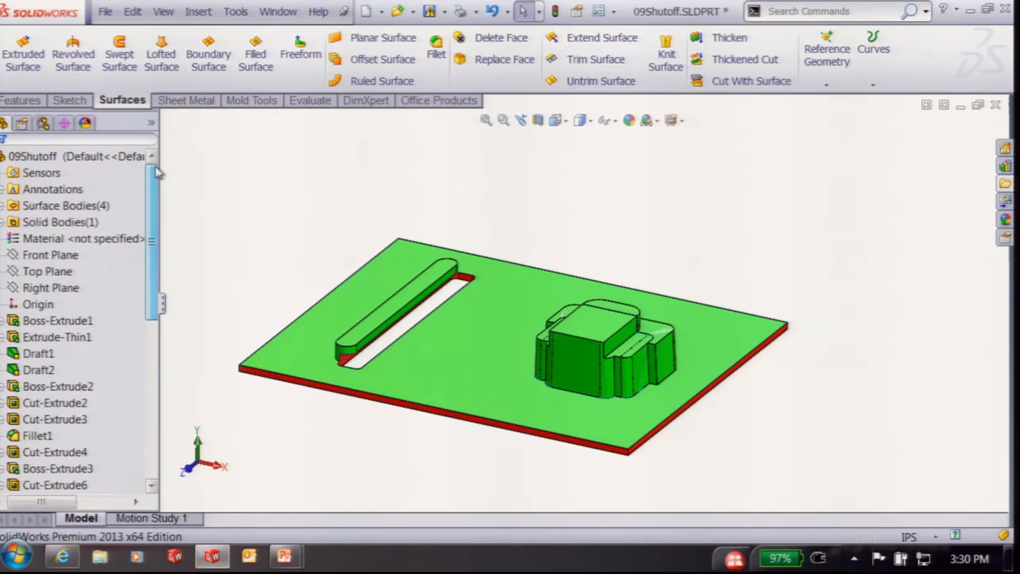
left_click(10, 206)
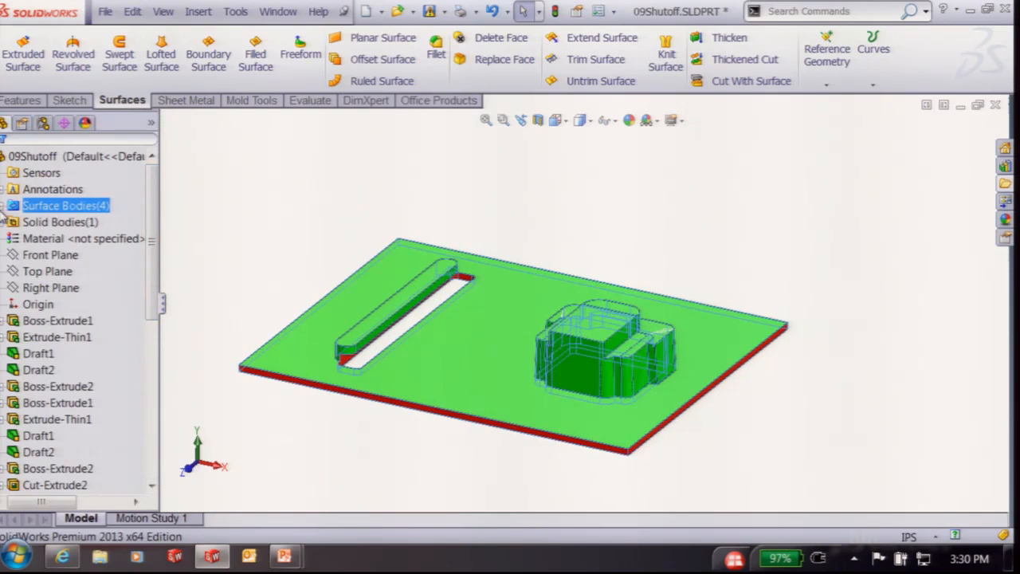
left_click(1, 207)
left_click_drag(55, 274, 63, 241)
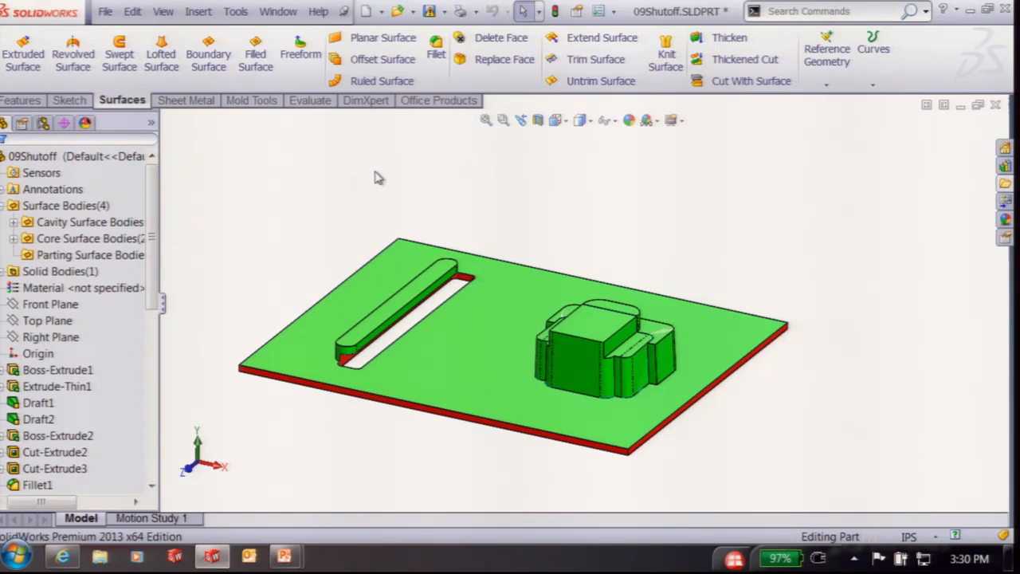
Roll forward through Ruled Surface1, both surface lofts and the fill surface
scroll(134, 271, "down", 7)
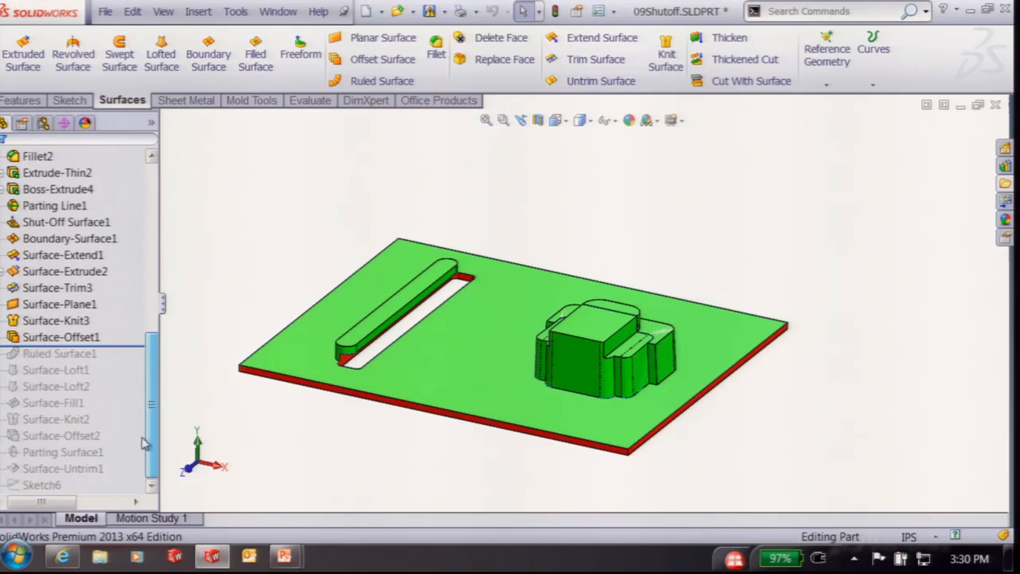
left_click_drag(120, 345, 131, 360)
scroll(468, 361, "down", 5)
middle_click_drag(469, 361, 532, 364)
middle_click_drag(301, 363, 386, 357)
scroll(388, 360, "down", 5)
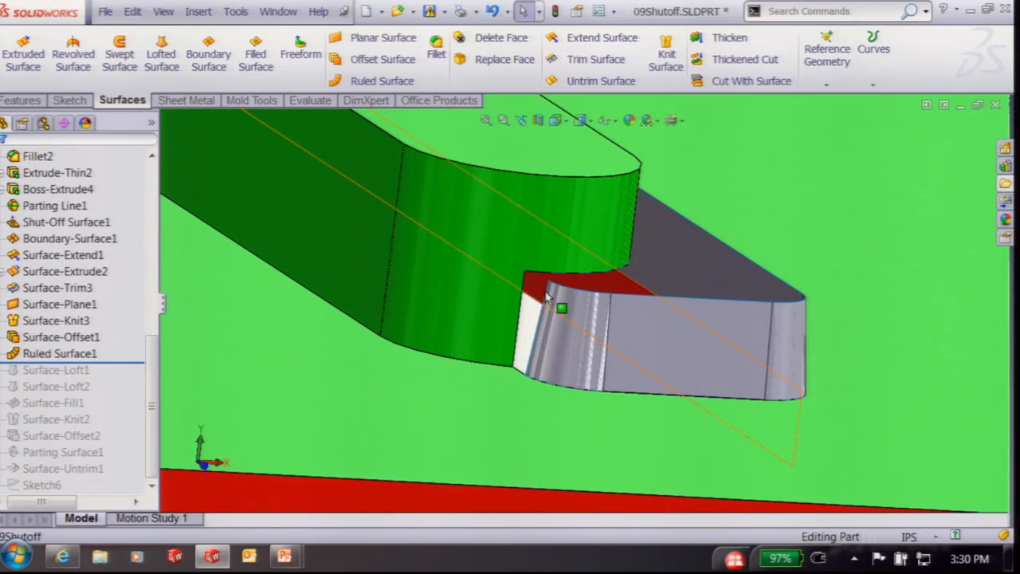
left_click_drag(109, 364, 109, 395)
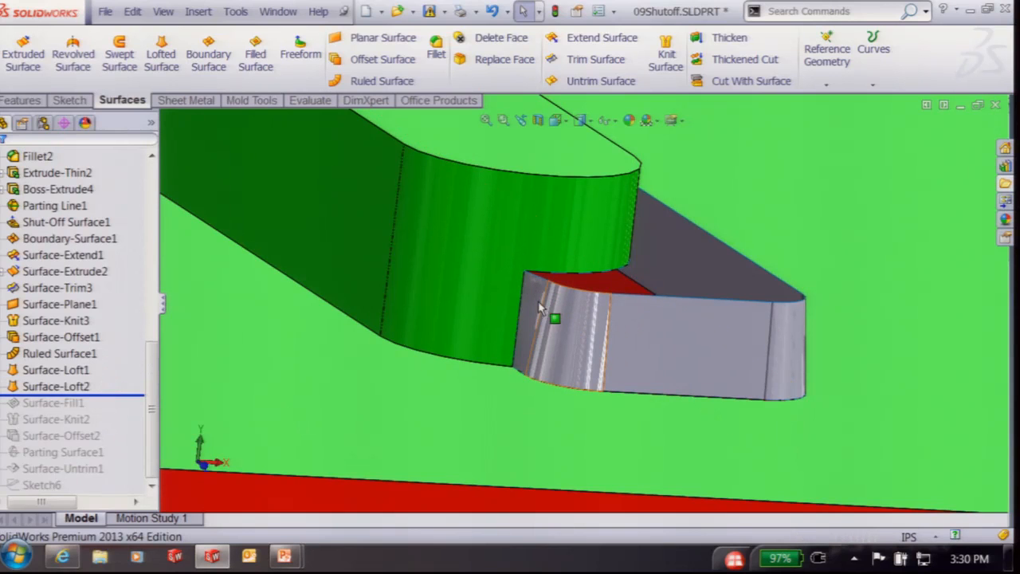
left_click_drag(130, 396, 124, 444)
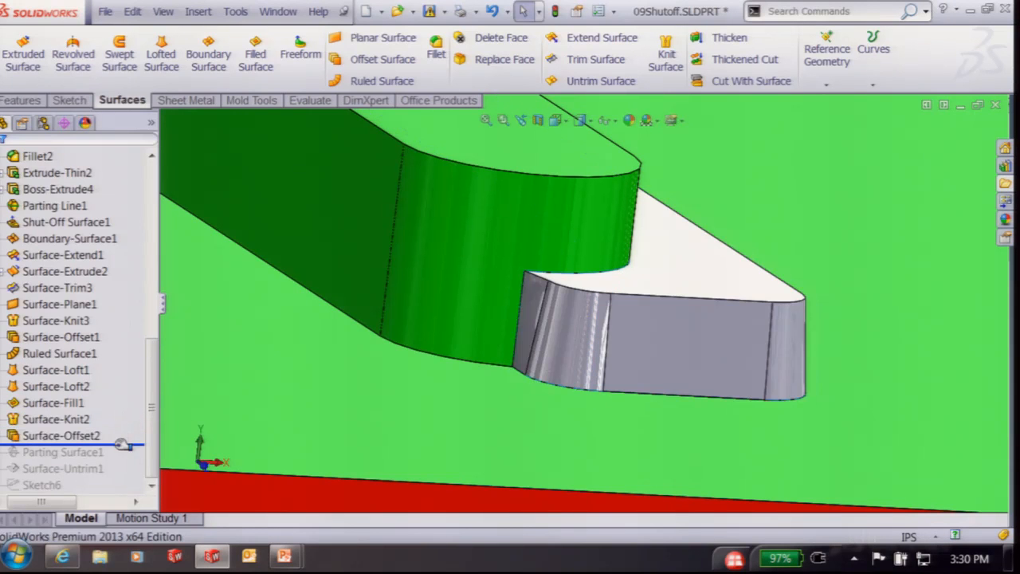
Move Surface-Knit2 into Cavity Surface Bodies and Surface-Offset2 into Core Surface Bodies
left_click_drag(149, 393, 170, 166)
left_click(41, 273)
left_click_drag(52, 222, 53, 222)
left_click_drag(43, 273, 44, 239)
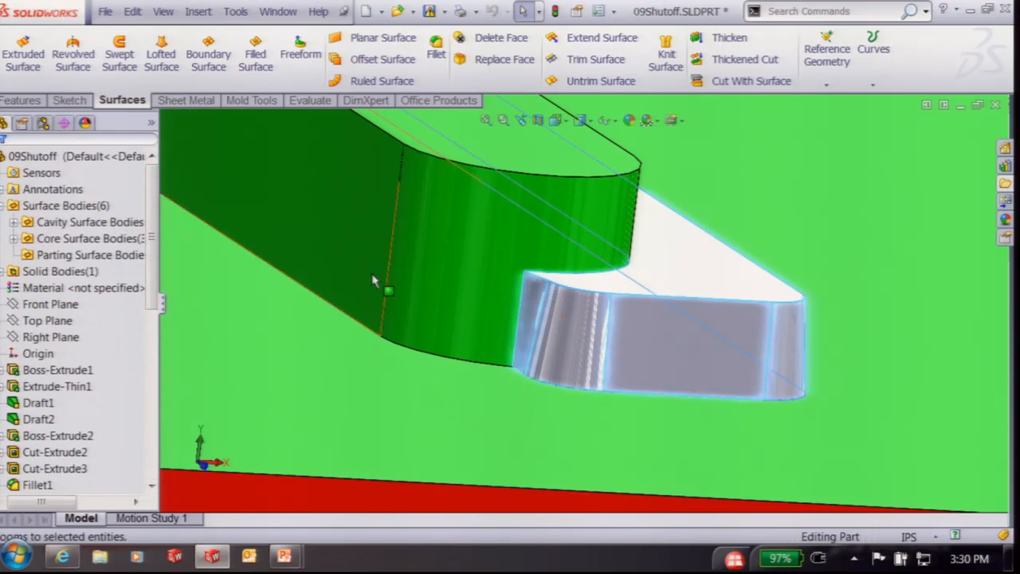
Close 09Shutoff without saving and return to the presentation slideshow
scroll(908, 232, "up", 2)
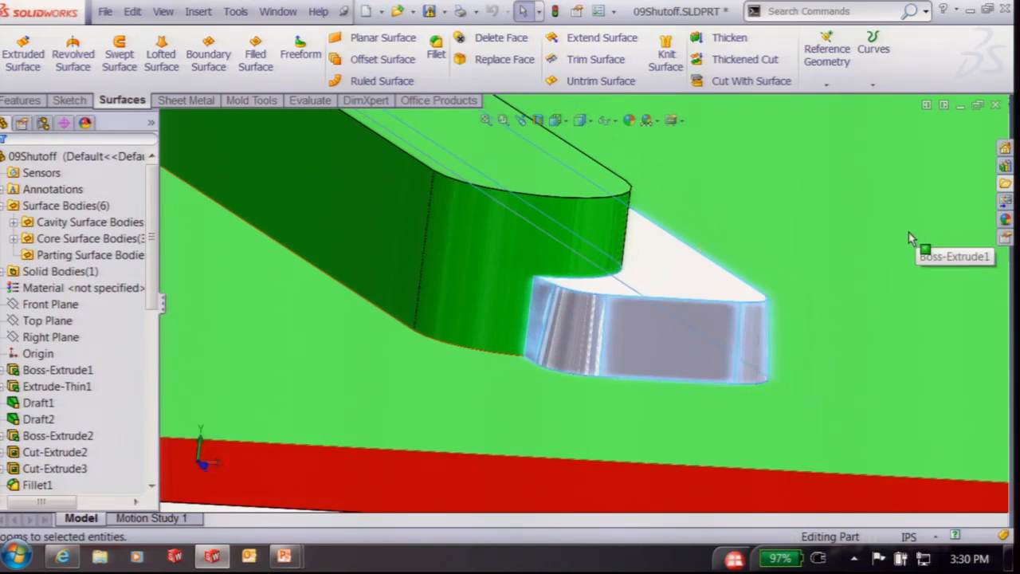
middle_click_drag(409, 231, 425, 279)
scroll(426, 279, "up", 5)
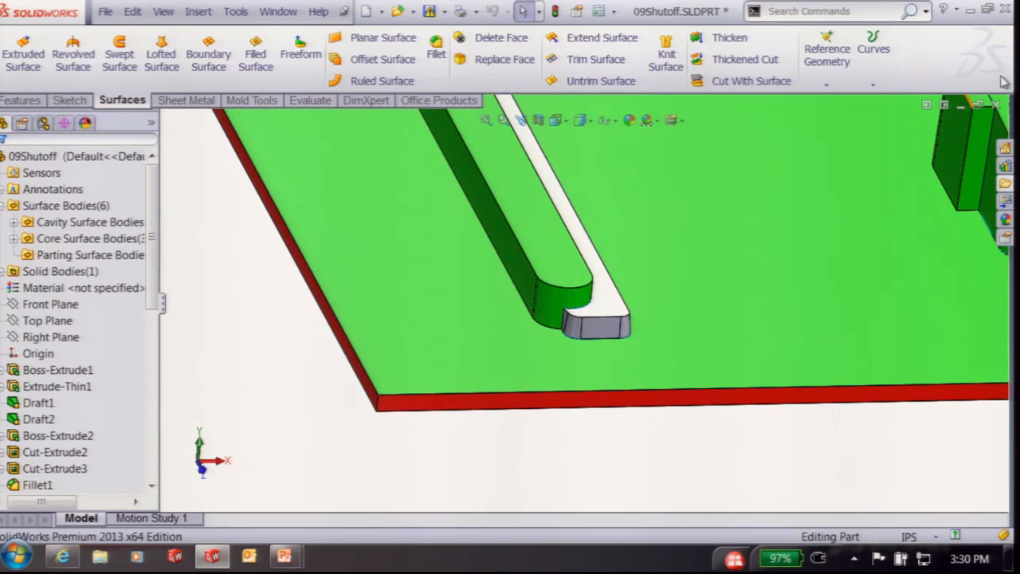
left_click(997, 106)
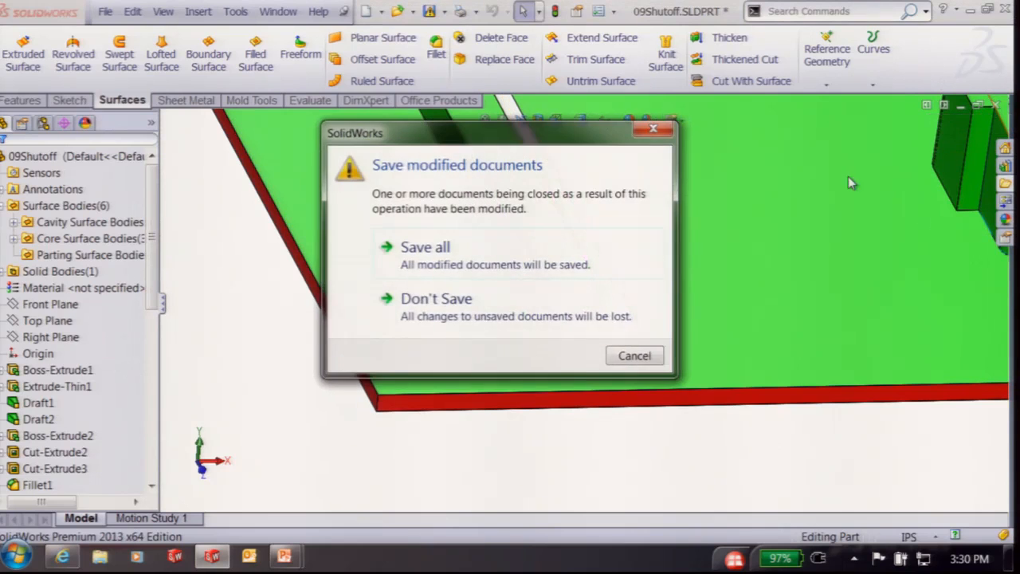
left_click(404, 371)
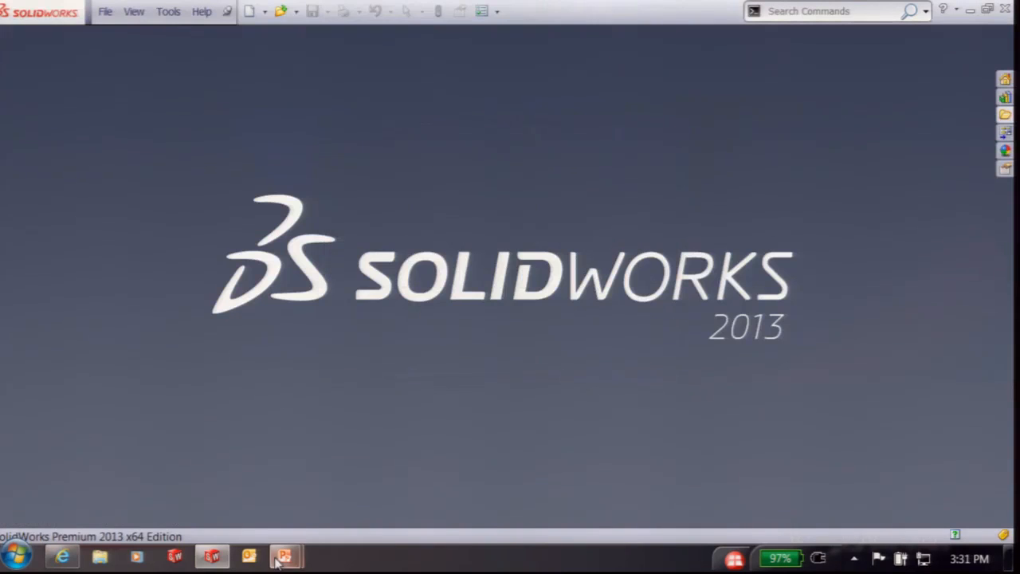
mouse_move(285, 555)
left_click(387, 463)
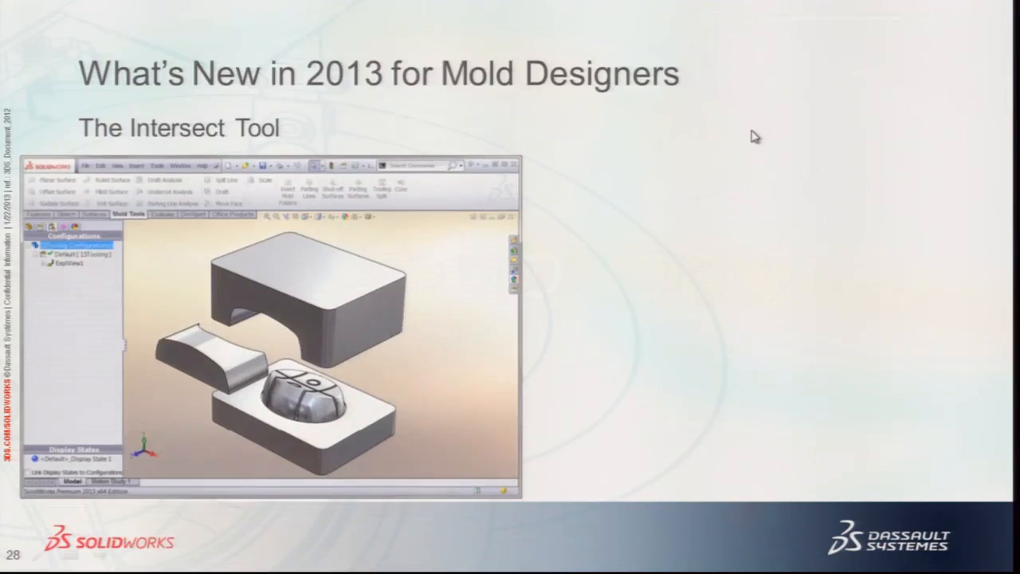
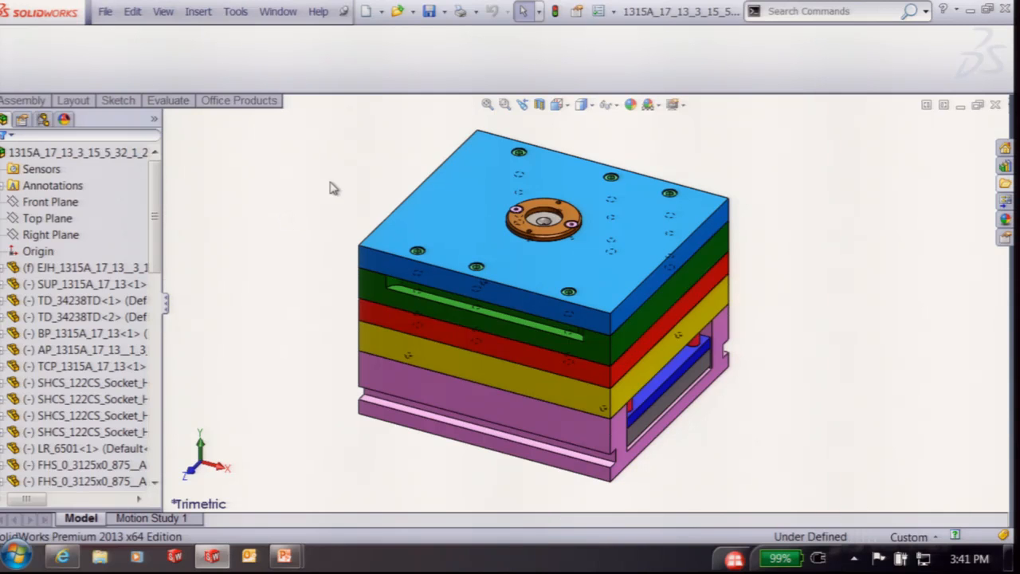
Look over the 1315A mold base assembly tree, then close the assembly
left_click_drag(160, 181, 237, 168)
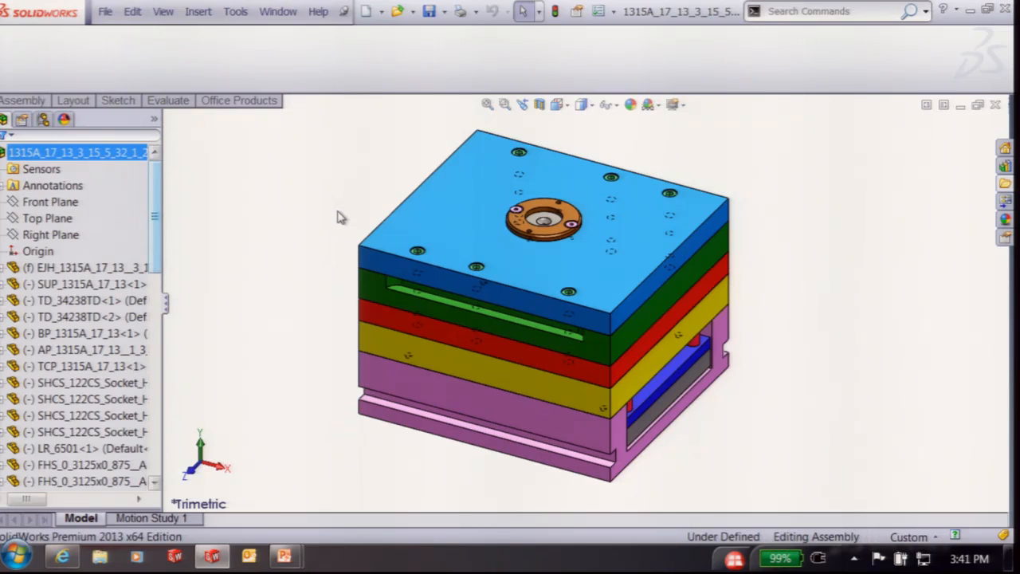
key("ctrl+w")
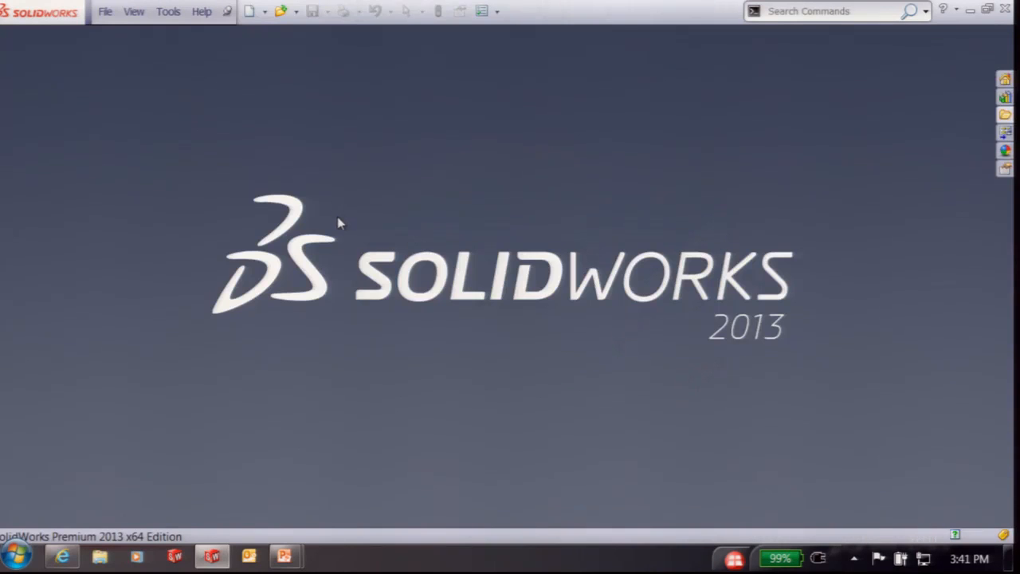
Reopen the 1315A mold base assembly from the DME parts folder and view it from the front
left_click(1005, 114)
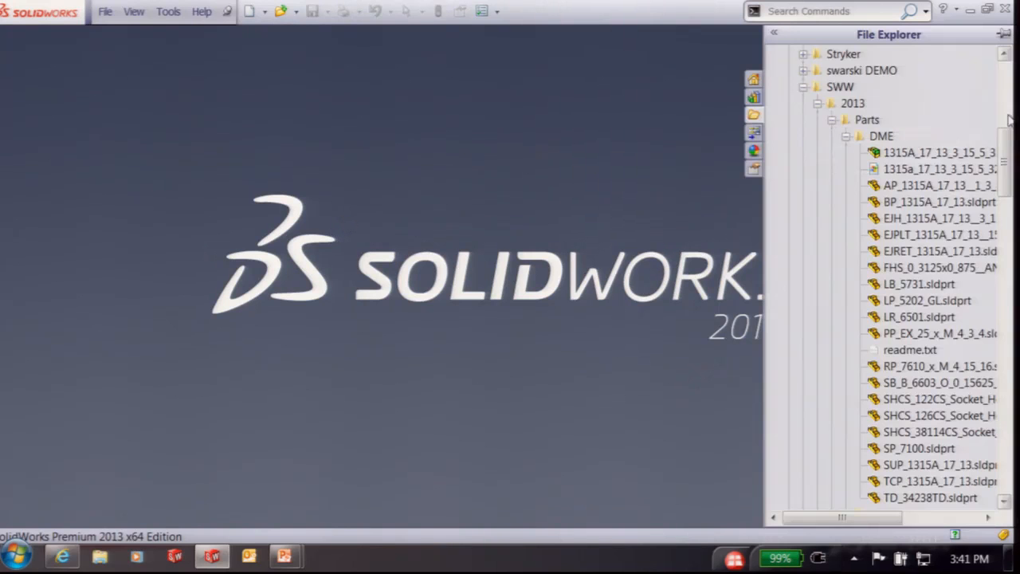
double_click(892, 153)
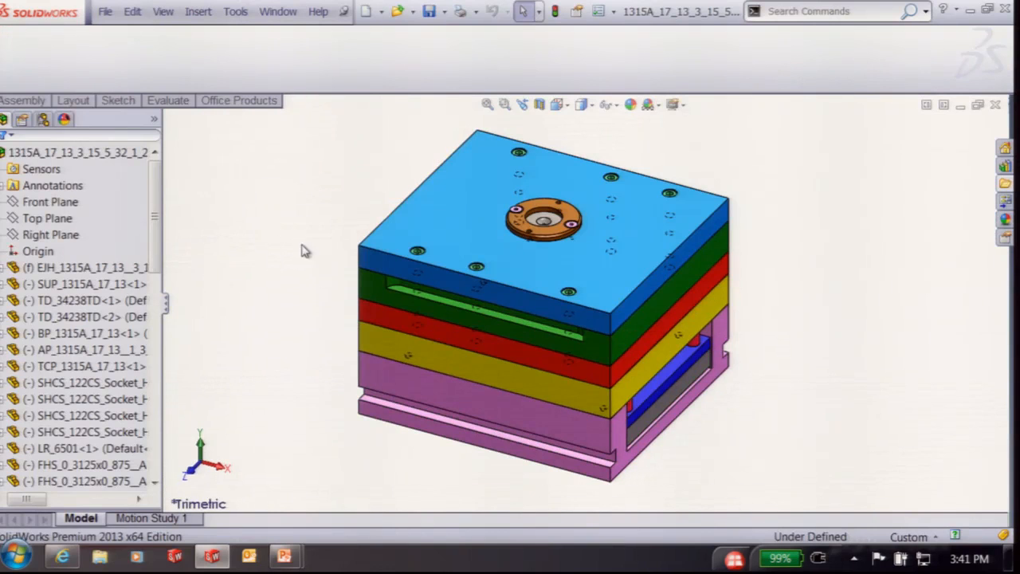
middle_click_drag(295, 255, 315, 230)
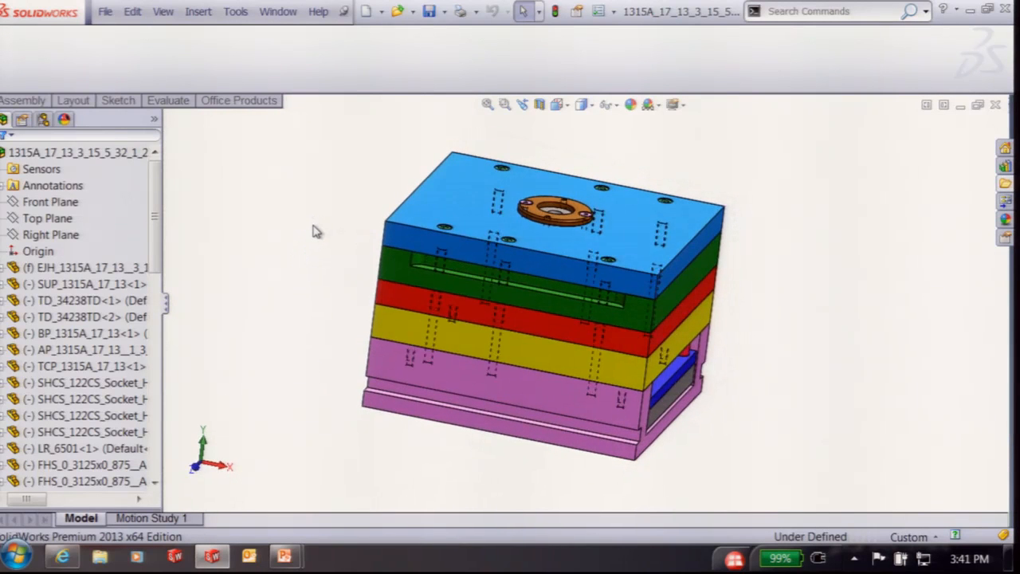
key("ctrl+1")
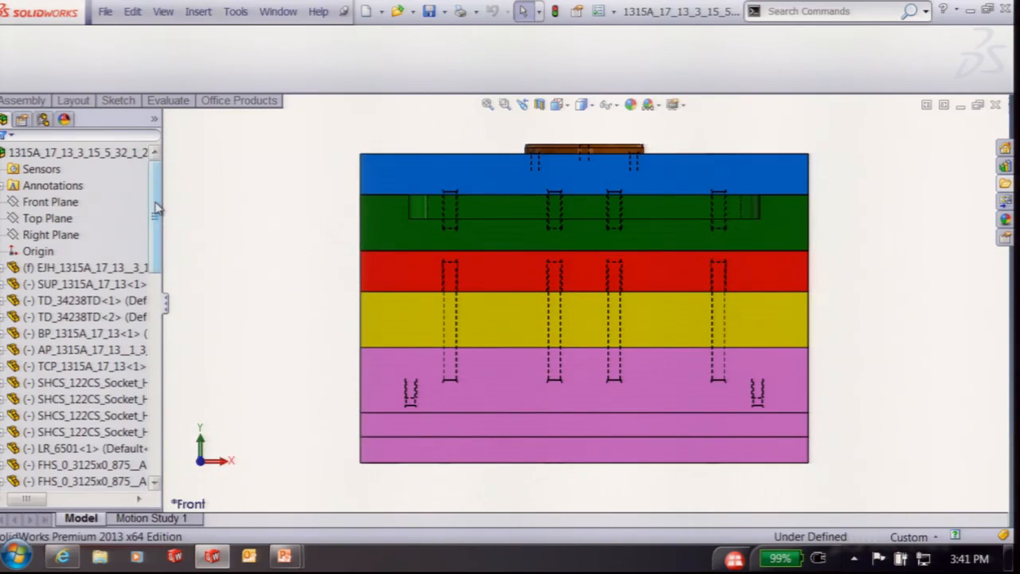
scroll(154, 209, "down", 2)
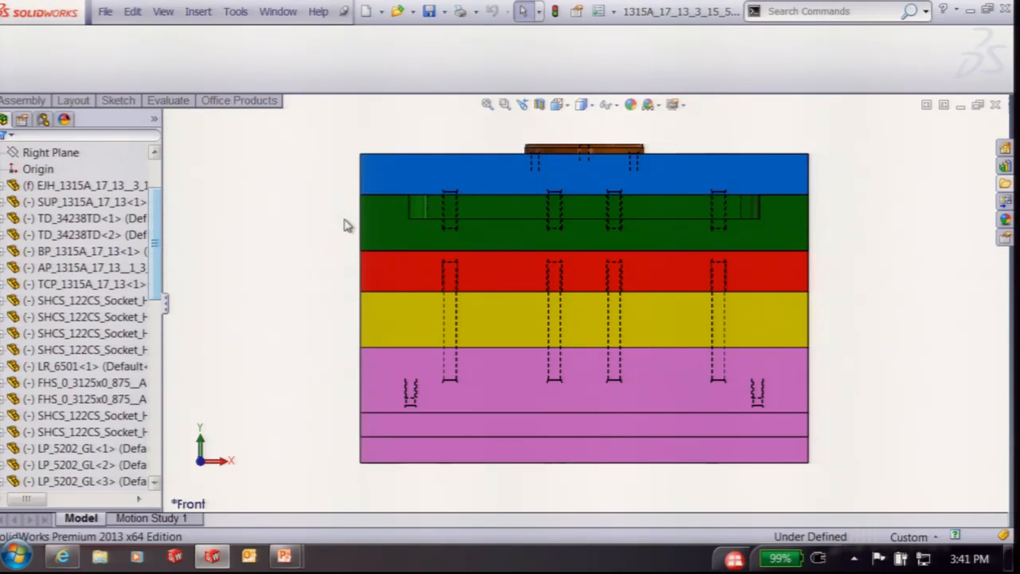
Form a new subassembly from the green AP_1315A plate
left_click(382, 231)
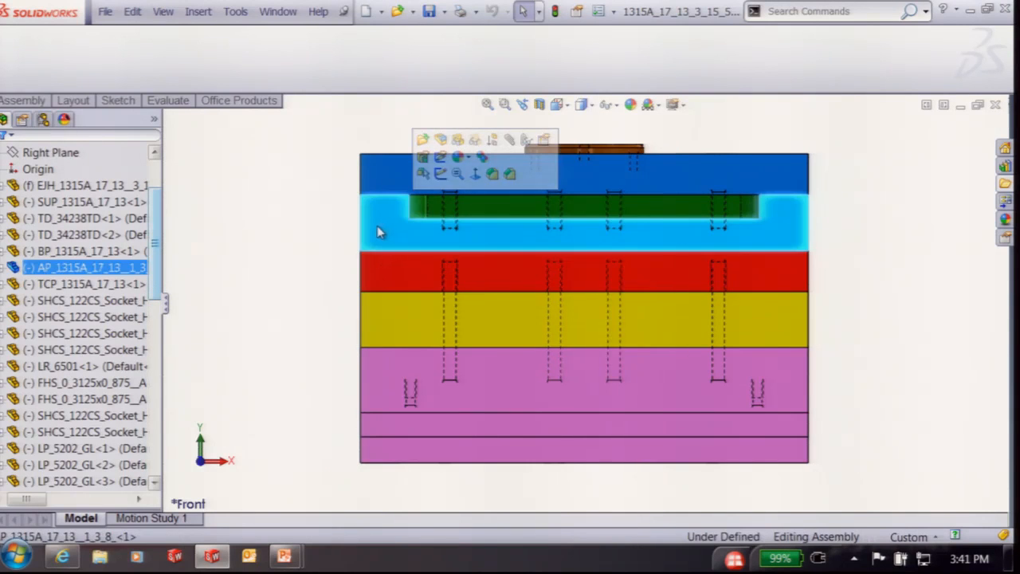
right_click(80, 271)
left_click(234, 560)
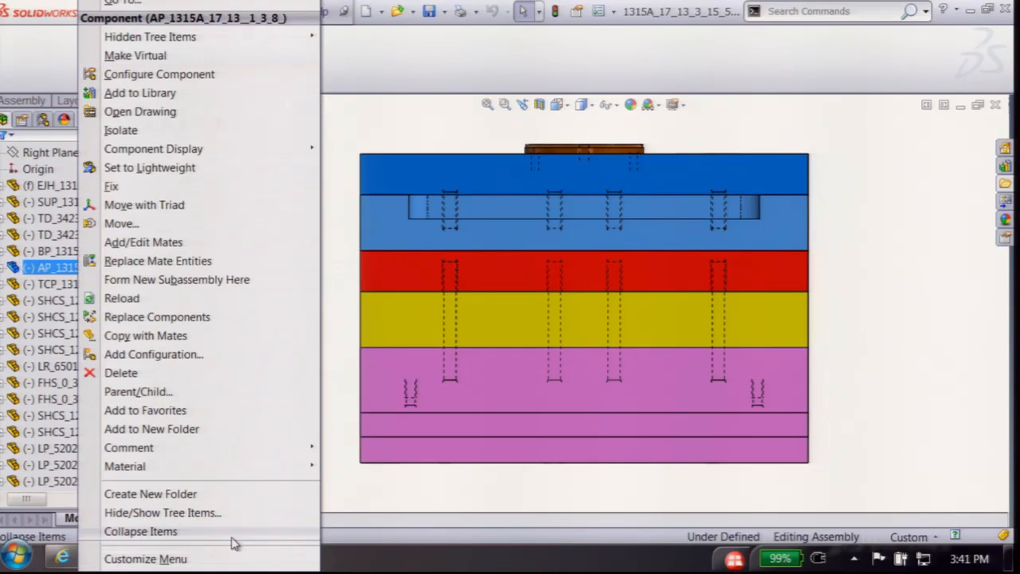
left_click(179, 283)
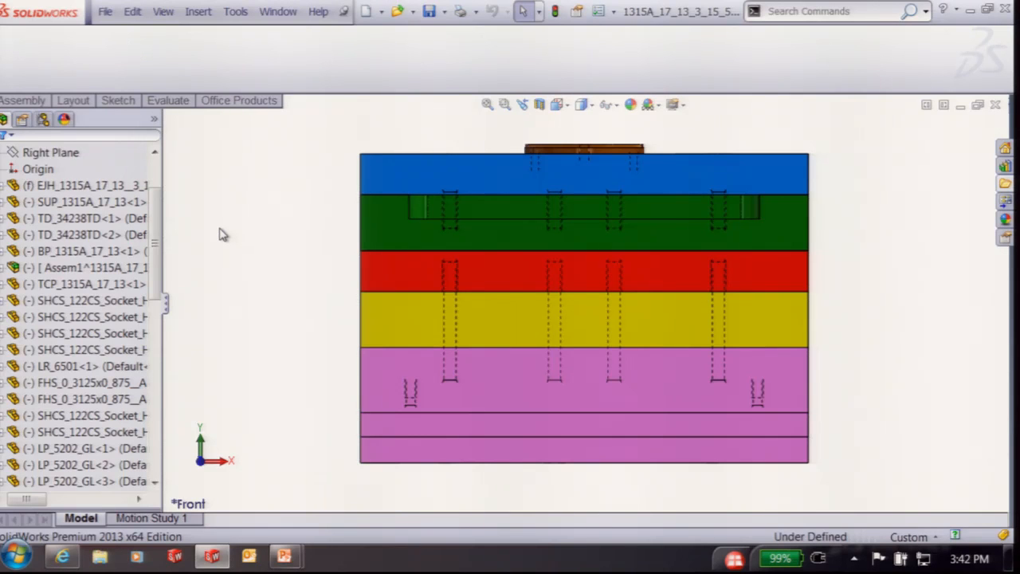
Rename the new Assem1 subassembly to 'A Side' and select a socket head cap screw
double_click(89, 268)
key("BackSpace")
type("Side")
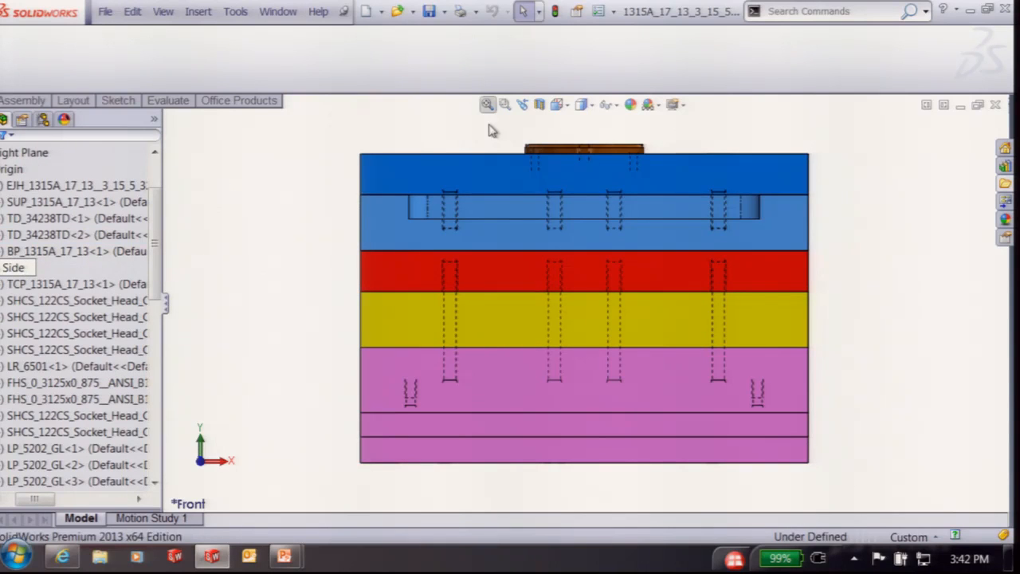
left_click(271, 238)
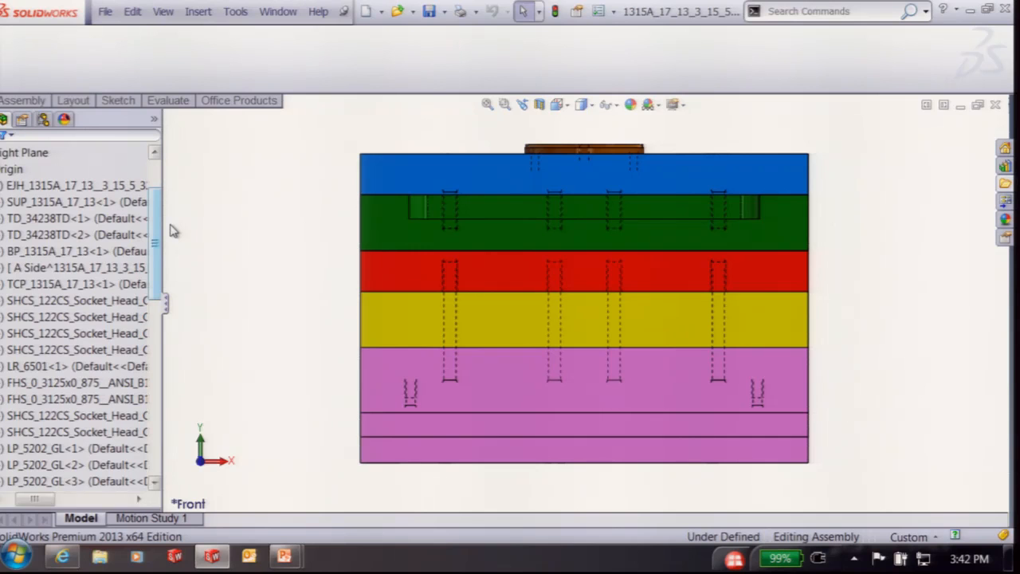
left_click(68, 300)
left_click_drag(37, 500, 27, 499)
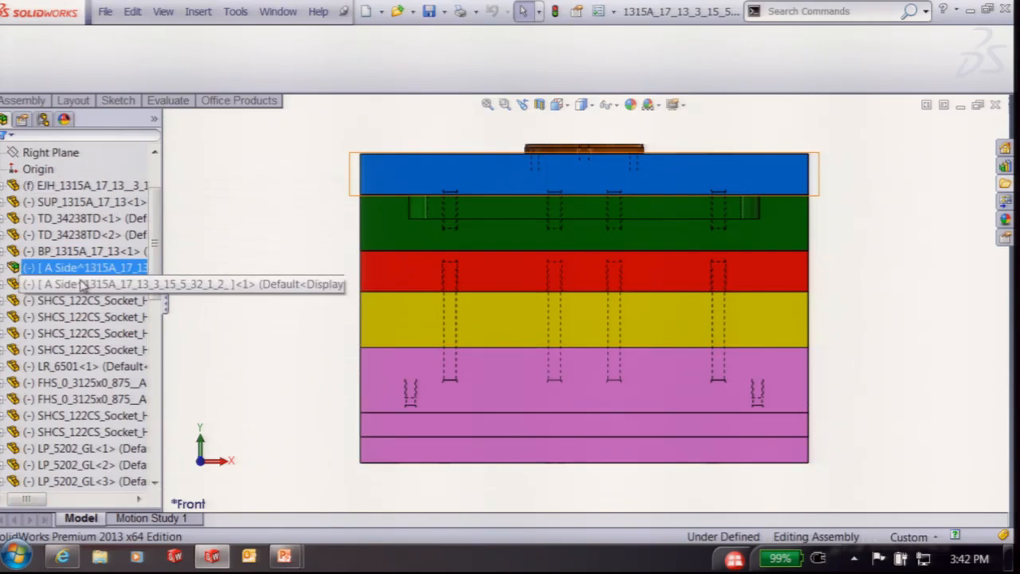
Hide A Side, then move the top plate, pins, cap screws and locate ring into it
right_click(60, 268)
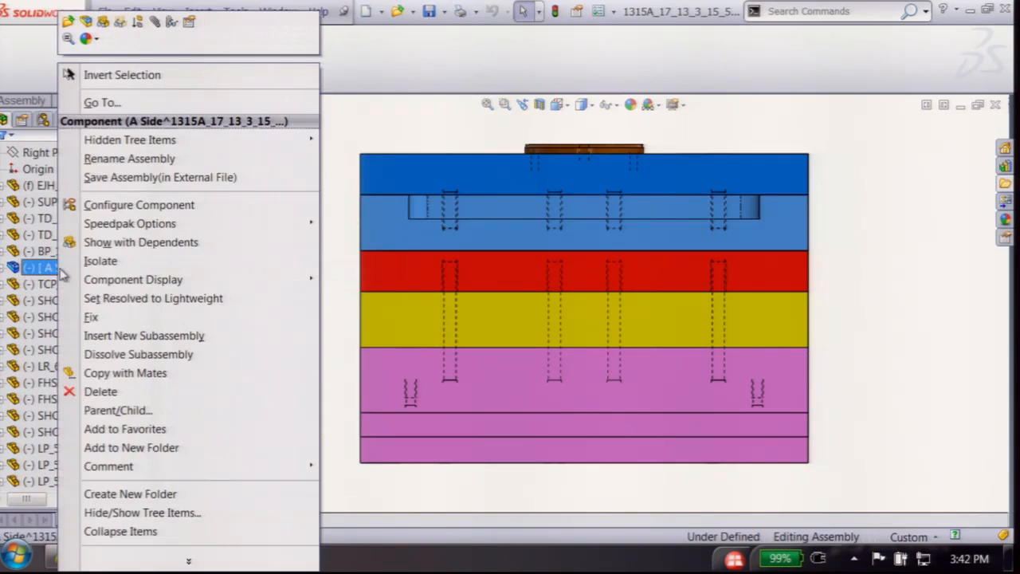
left_click(103, 23)
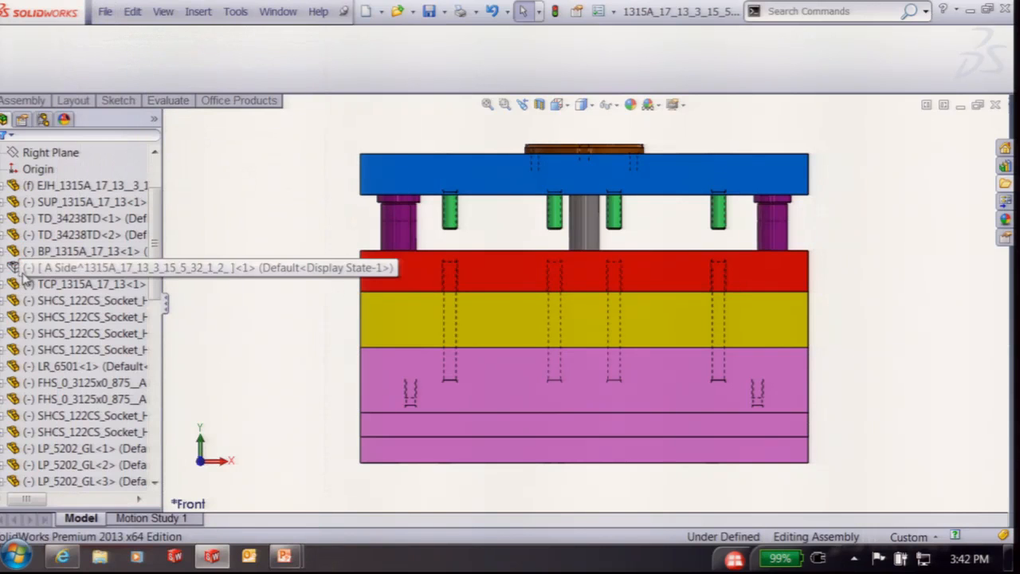
left_click(60, 251)
left_click_drag(856, 124, 337, 226)
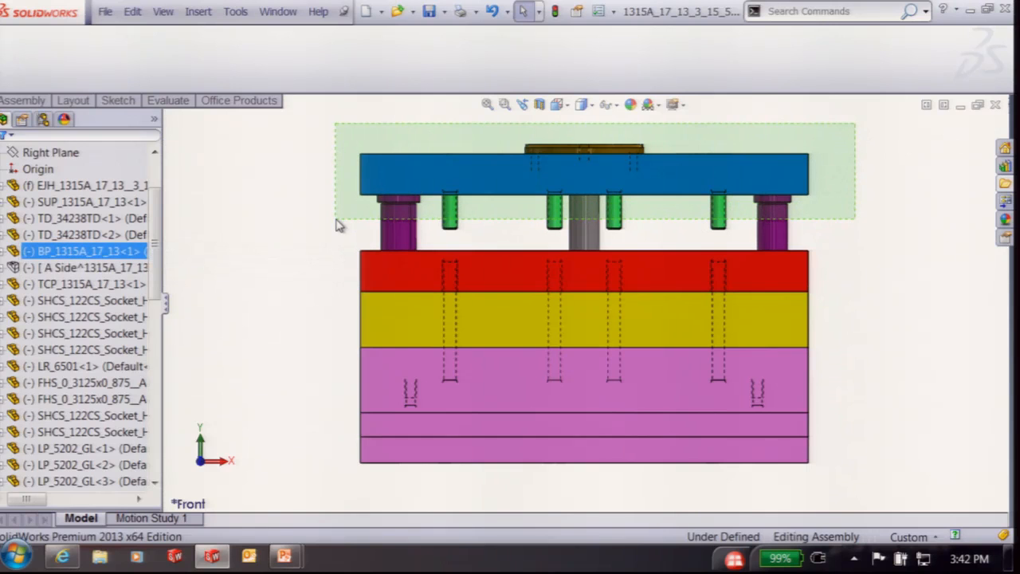
left_click_drag(336, 225, 338, 225)
left_click_drag(340, 225, 331, 226)
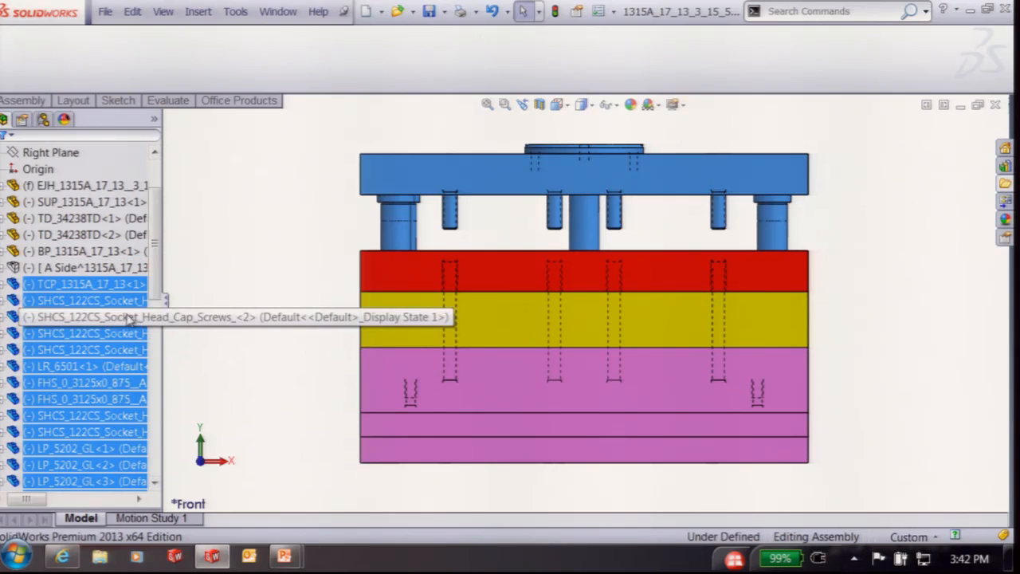
left_click_drag(50, 287, 46, 267)
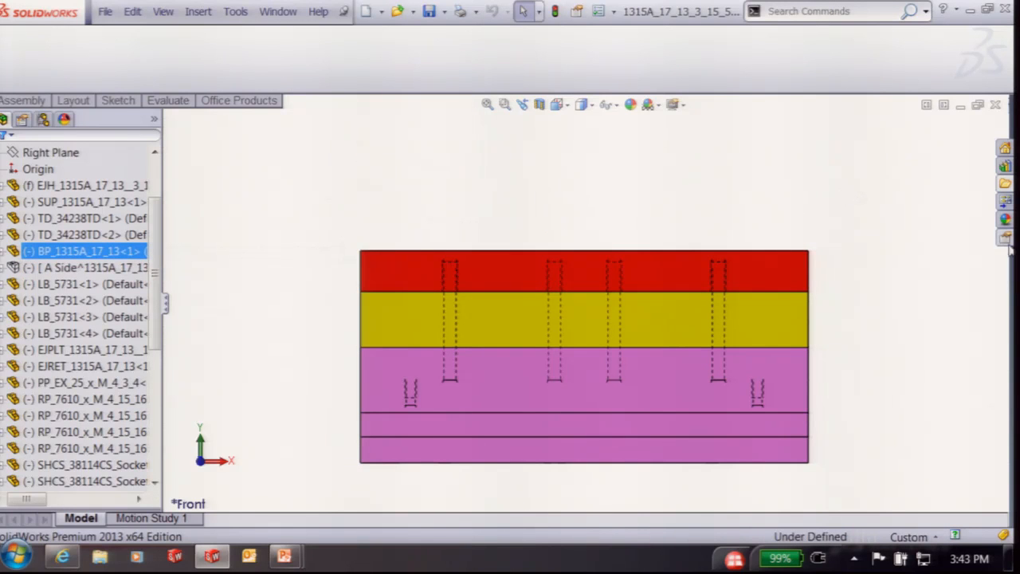
In Right view, form a new subassembly from the BP_1315A plate
left_click(440, 246)
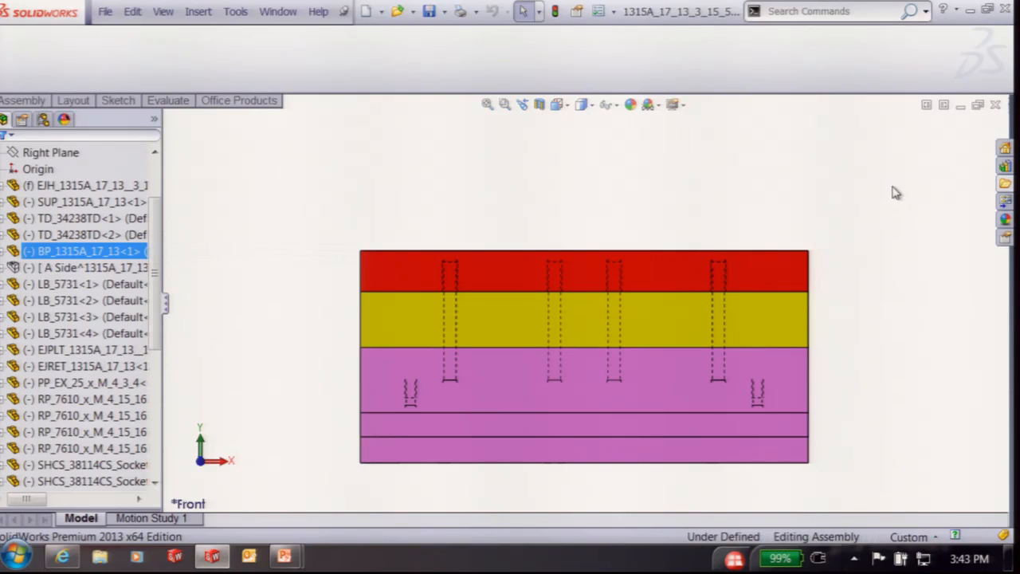
key("ctrl+4")
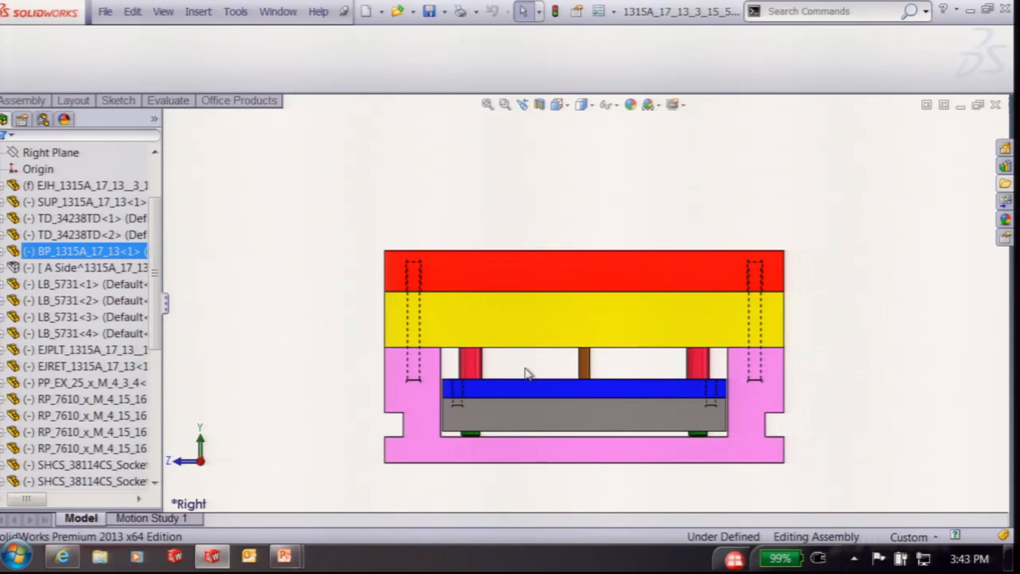
right_click(506, 326)
key("Escape")
right_click(124, 252)
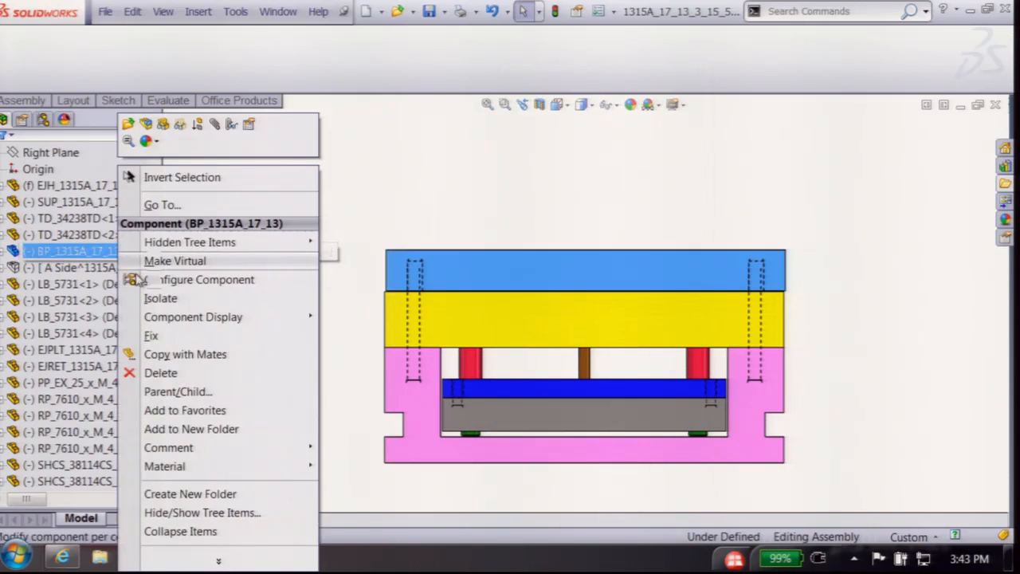
left_click(215, 561)
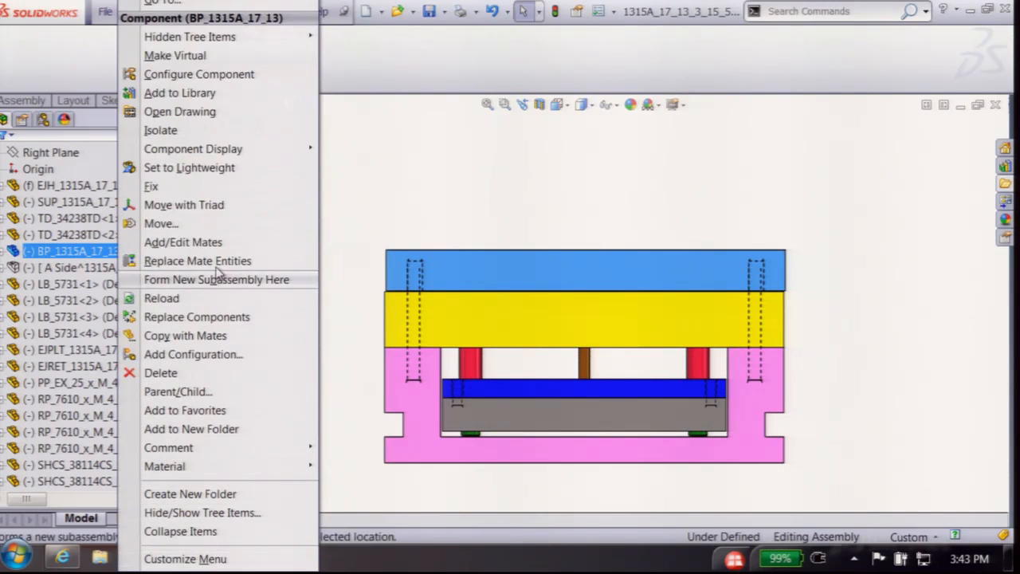
left_click(198, 280)
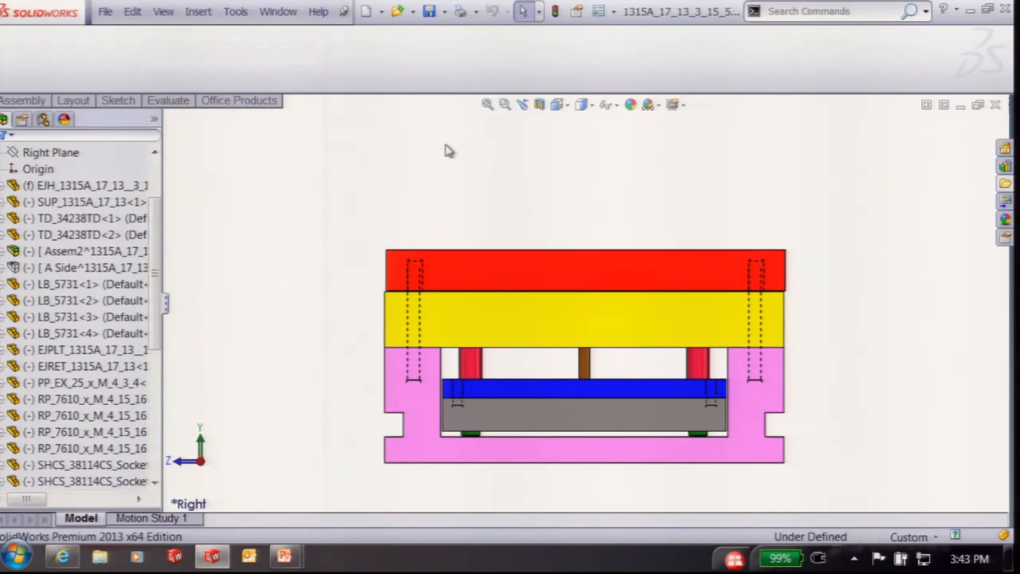
Rename the new Assem2 subassembly to 'B Side'
left_click(48, 251)
left_click(47, 252)
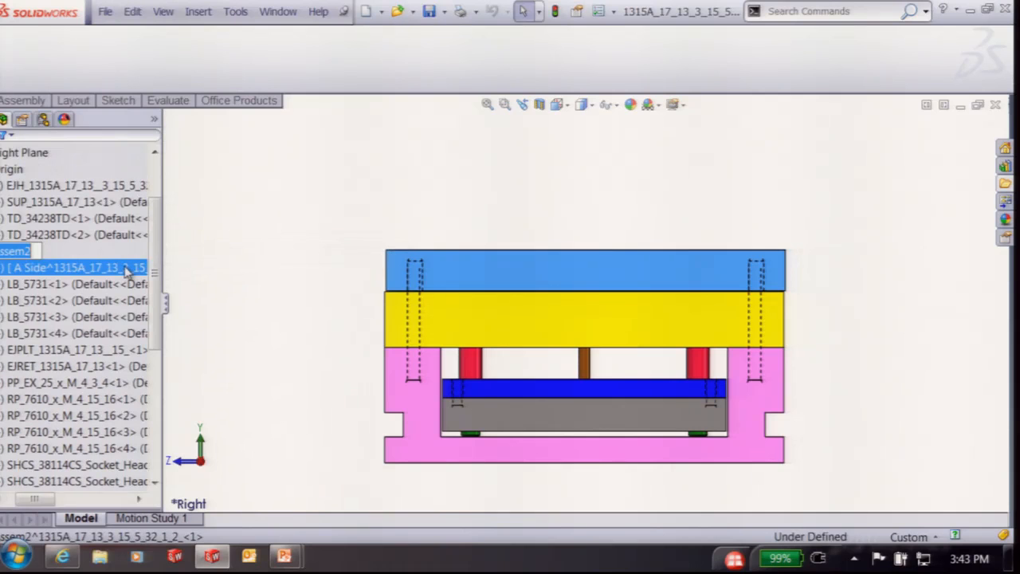
type("B Side")
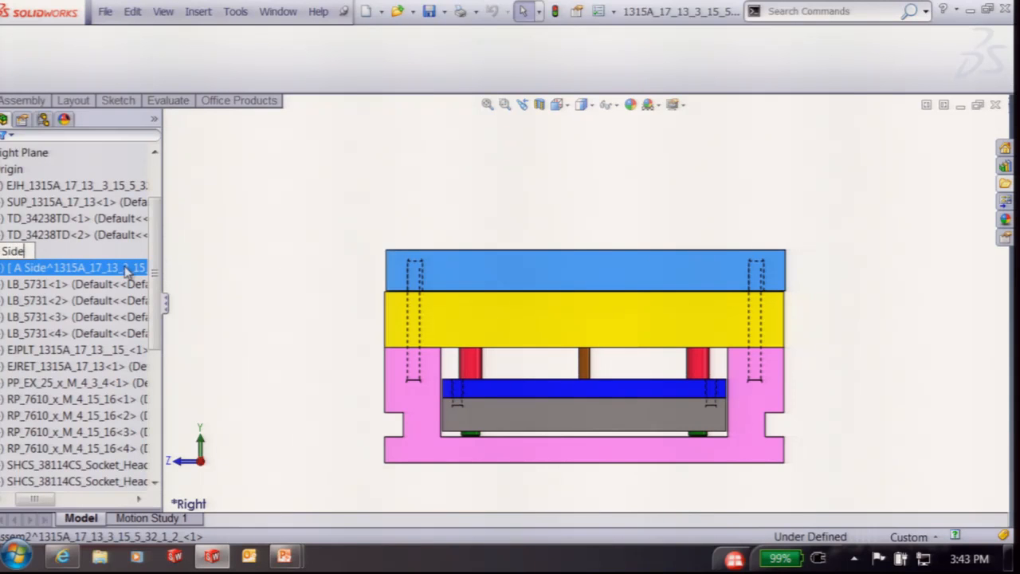
left_click(359, 239)
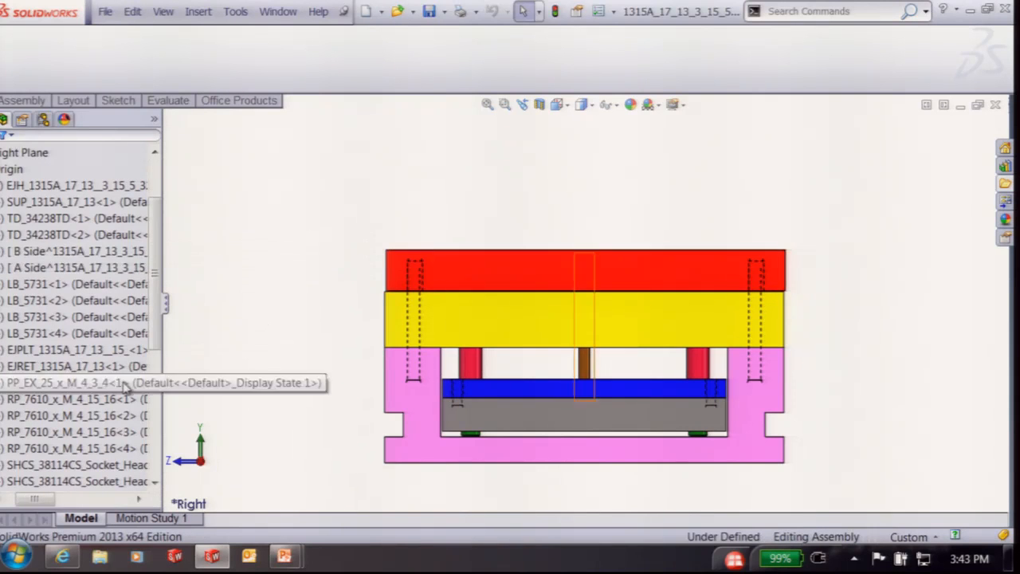
Hide B Side and box-select the left bushing with the plates it crosses
right_click(68, 254)
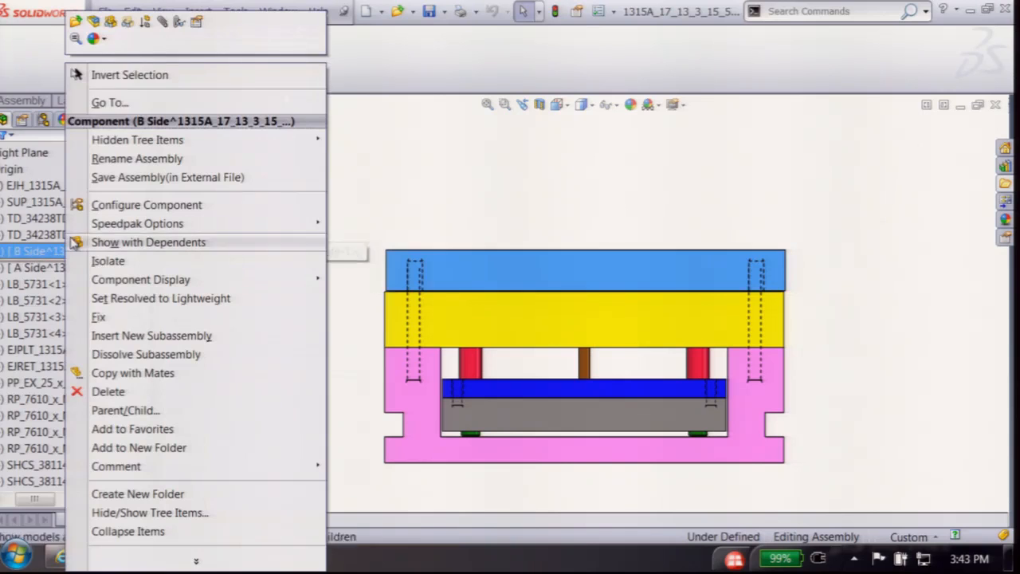
left_click(110, 23)
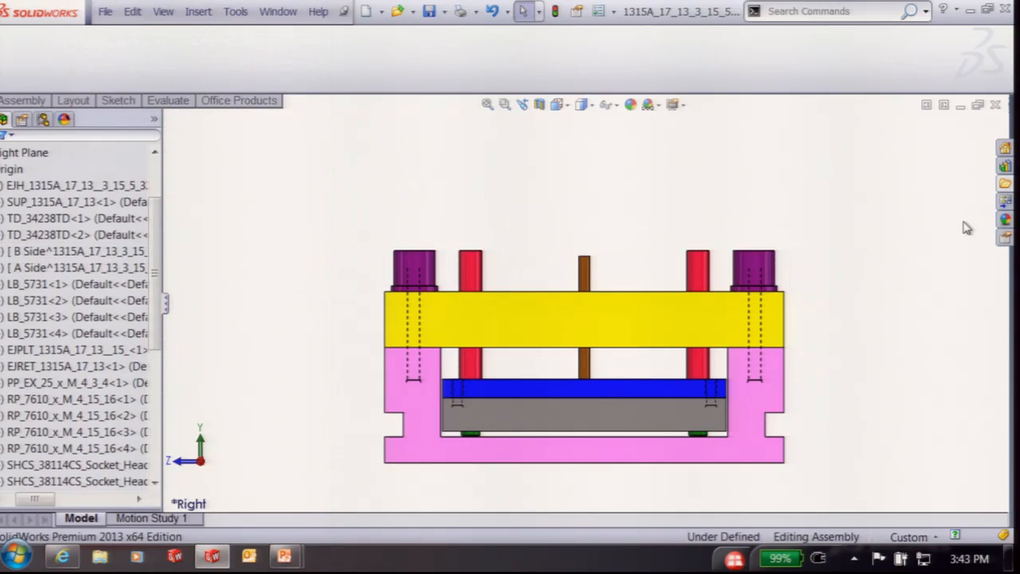
middle_click_drag(581, 274, 580, 254)
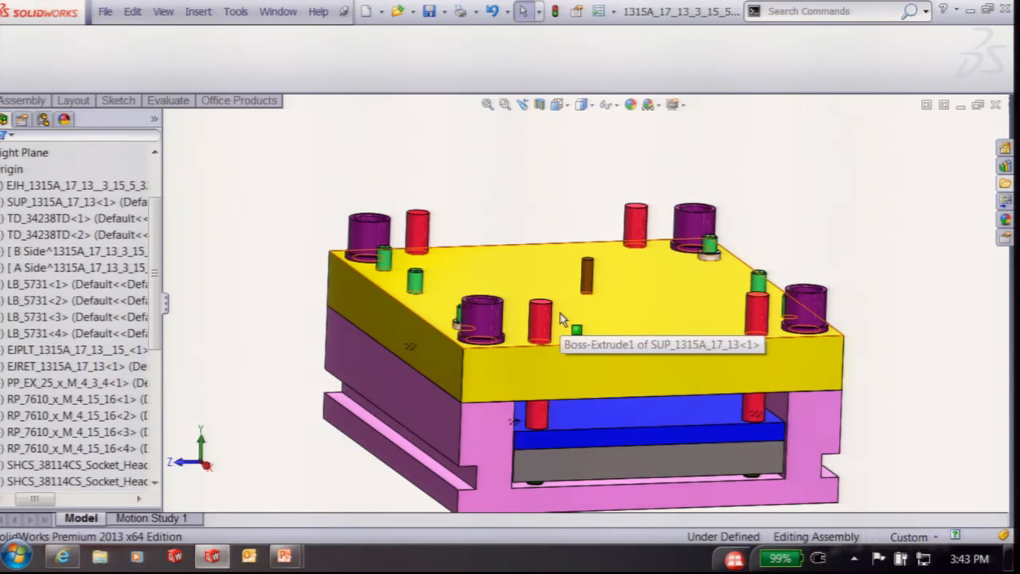
key("ctrl+4")
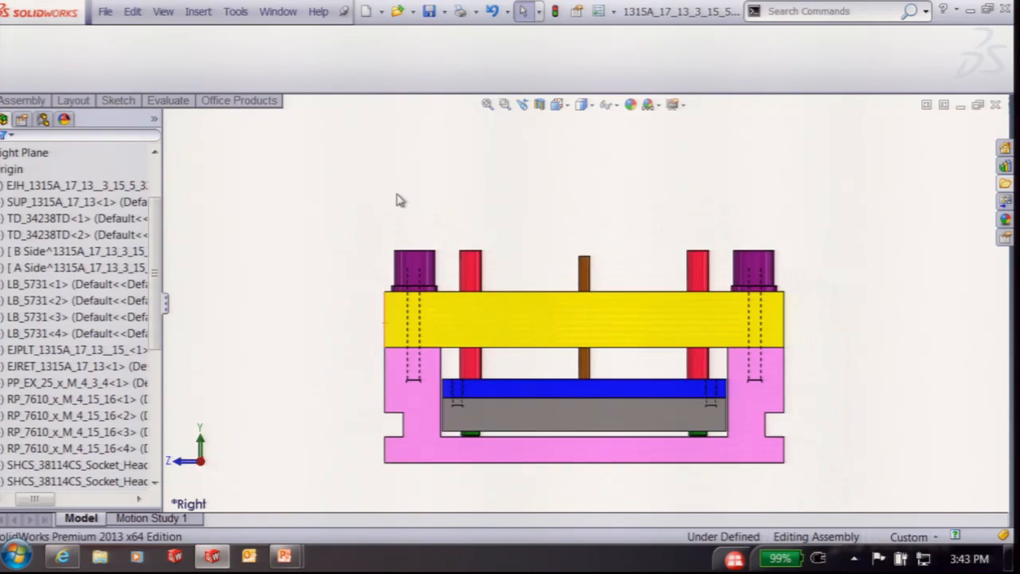
left_click_drag(436, 216, 384, 392)
Add the right bushing, plates and LB_5731<1> to the selection and move them into B Side
left_click_drag(785, 220, 758, 287)
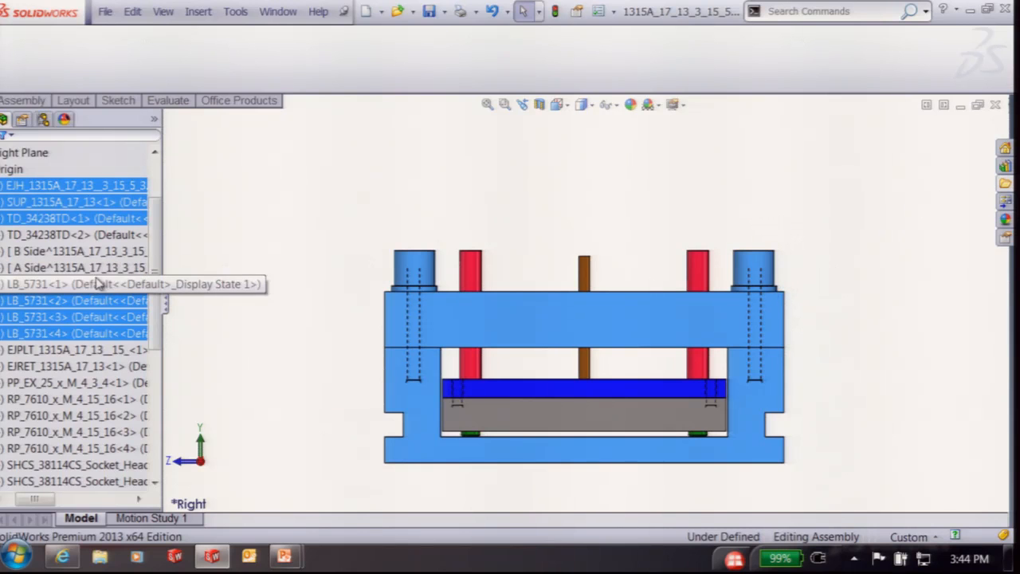
left_click(62, 301, "ctrl")
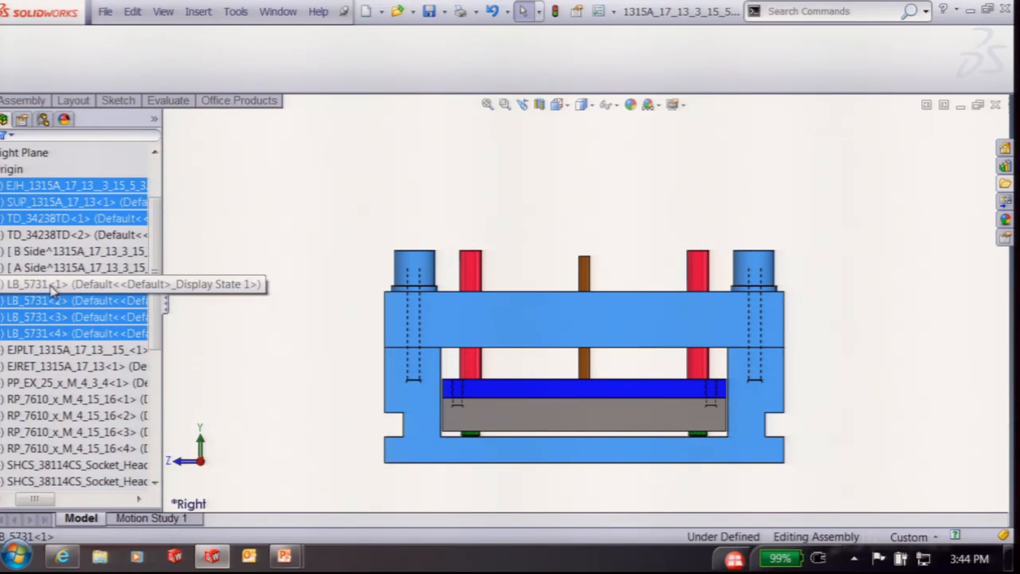
left_click(72, 270, "ctrl")
left_click_drag(74, 268, 78, 254)
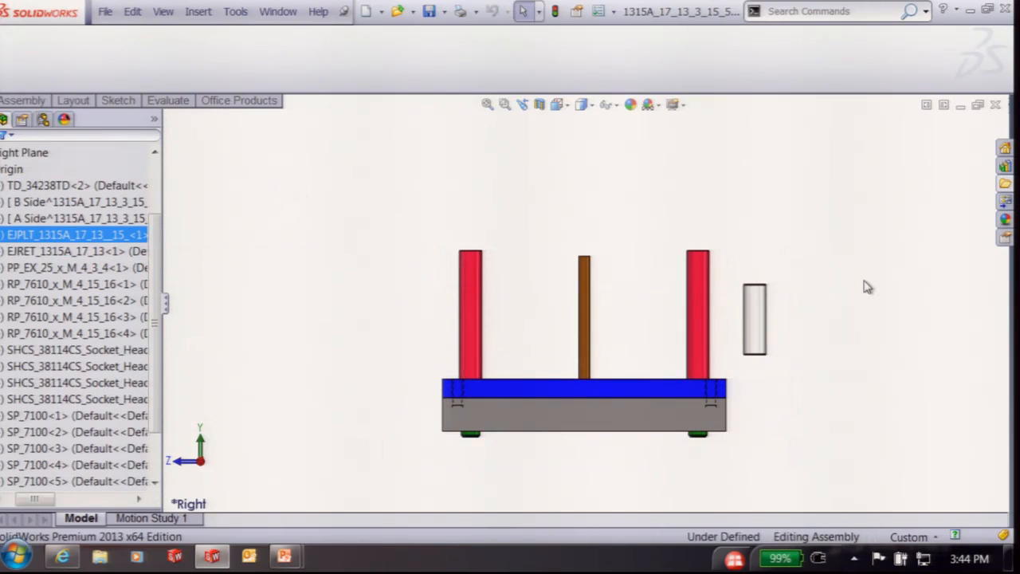
Move the lone TD_34238TD<2> bushing into the A Side subassembly
left_click_drag(801, 253, 739, 338)
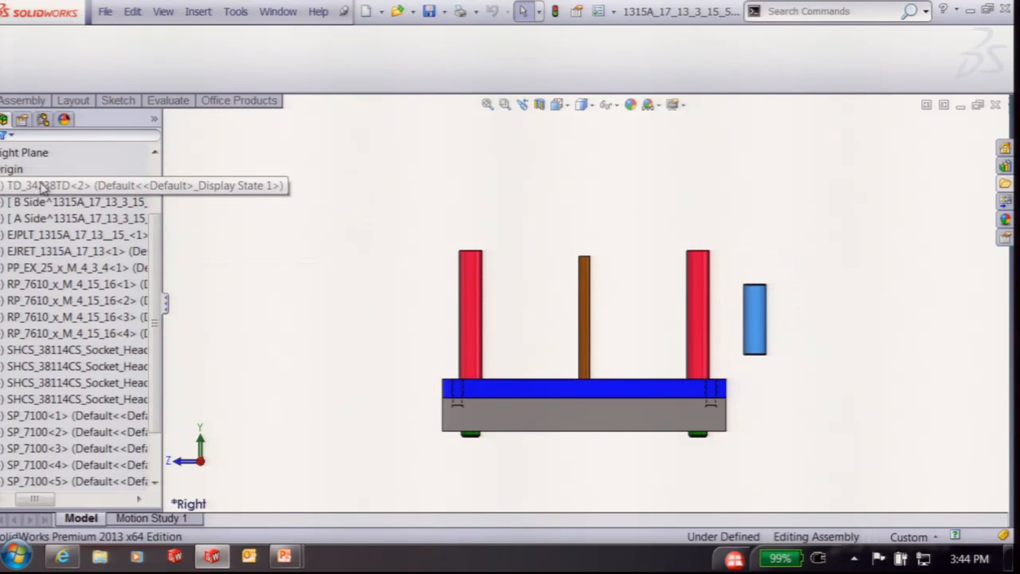
left_click_drag(42, 185, 44, 202)
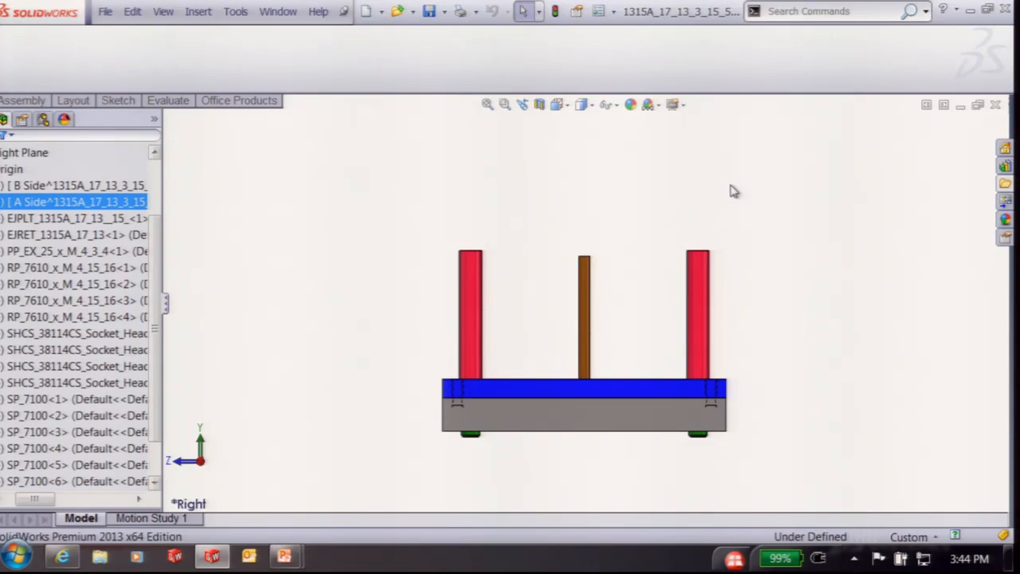
left_click_drag(41, 499, 26, 500)
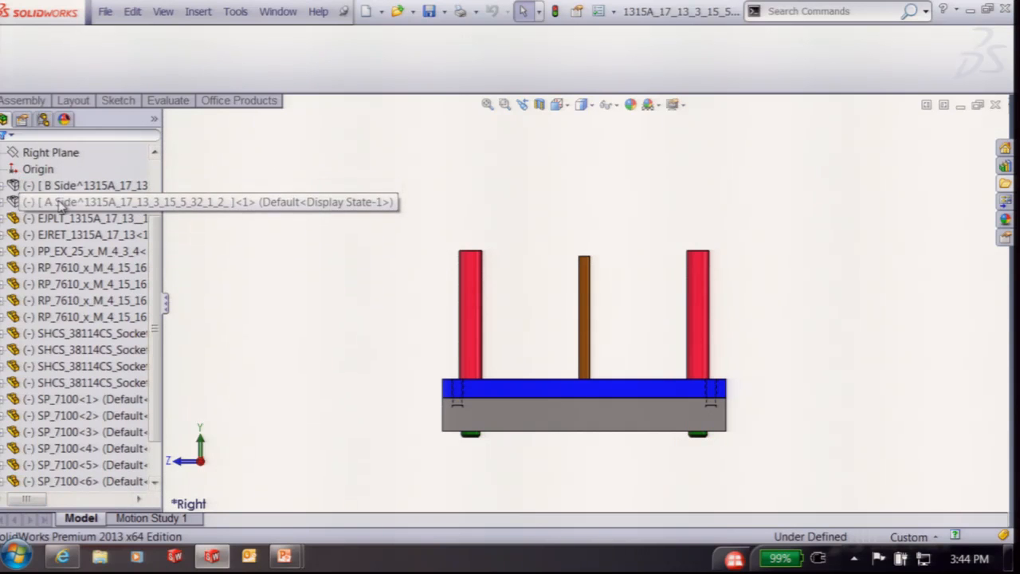
Isolate the A Side subassembly and orbit to inspect it
right_click(88, 202)
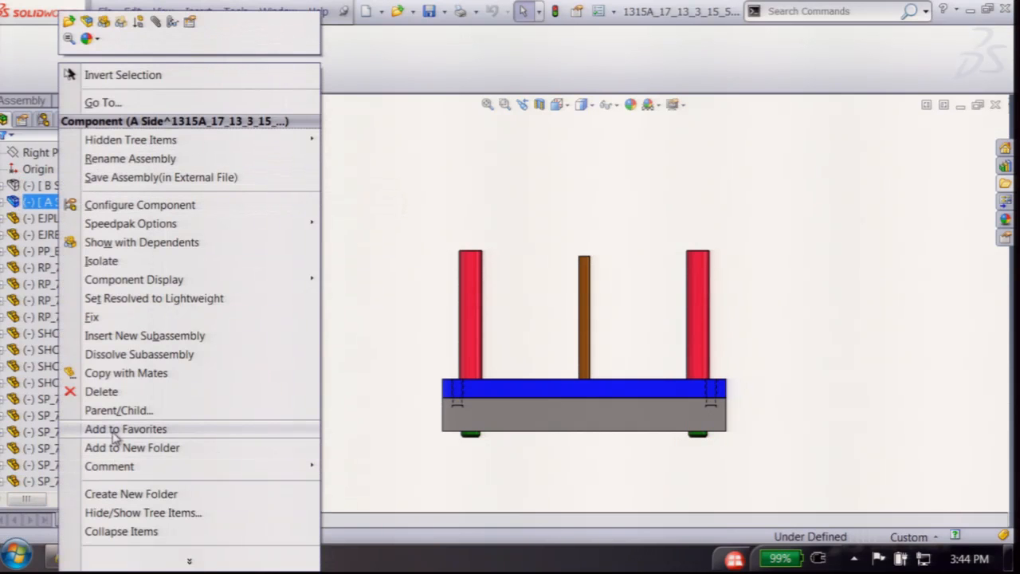
left_click(100, 262)
middle_click_drag(407, 266, 653, 207)
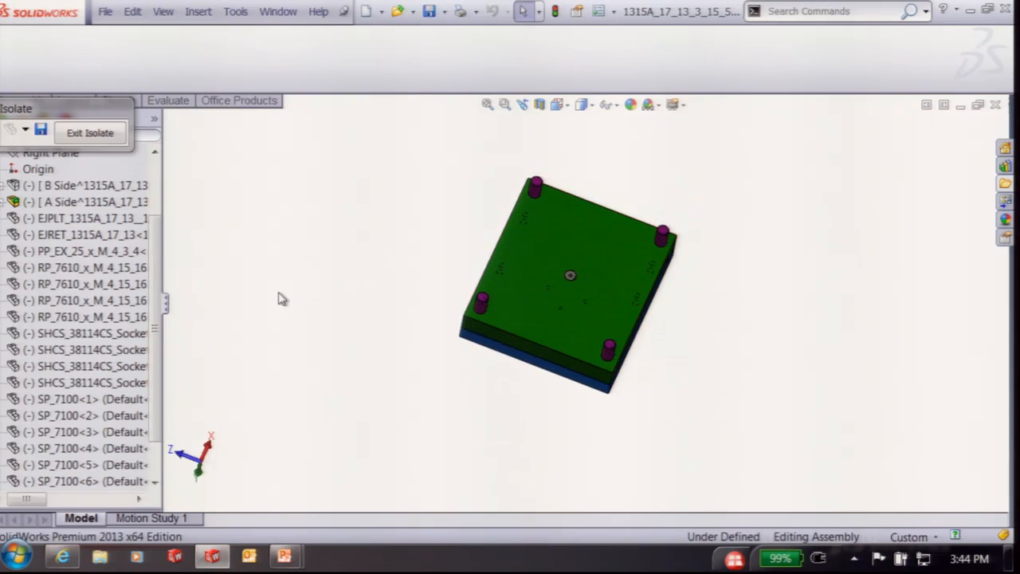
Exit isolation, orbit to an oblique view and select the EJPLT ejector plate
left_click(93, 136)
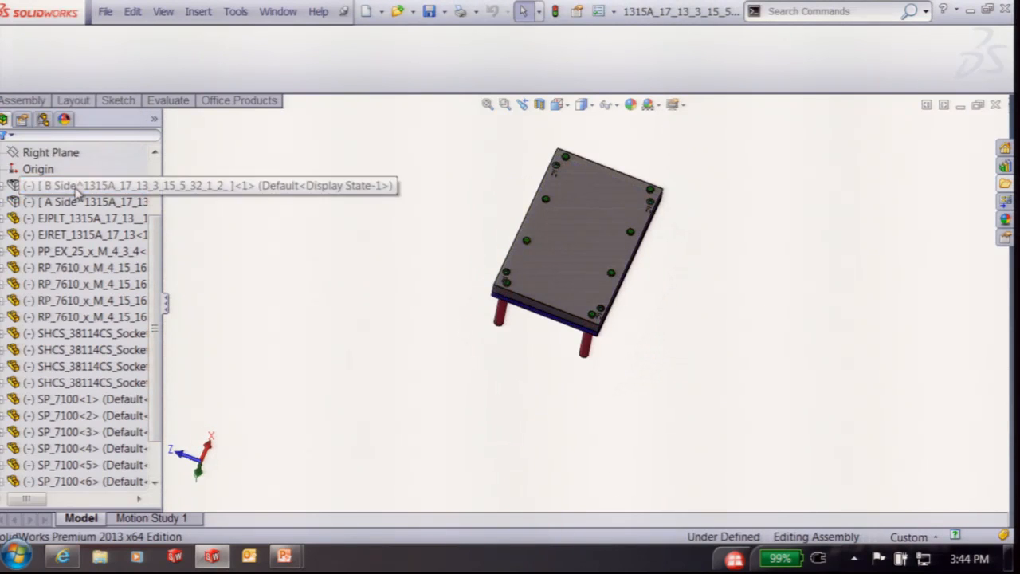
middle_click_drag(411, 264, 706, 276)
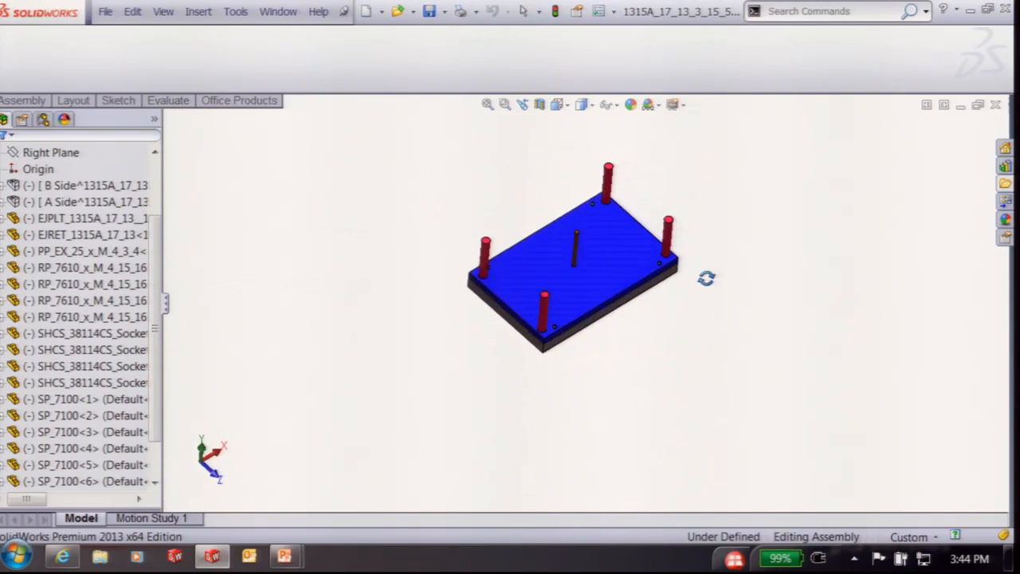
left_click(68, 220)
scroll(38, 472, "down", 1)
Group components EJPLT through SP_7100<8> into a new subassembly named EjPlate
left_click(46, 468, "shift")
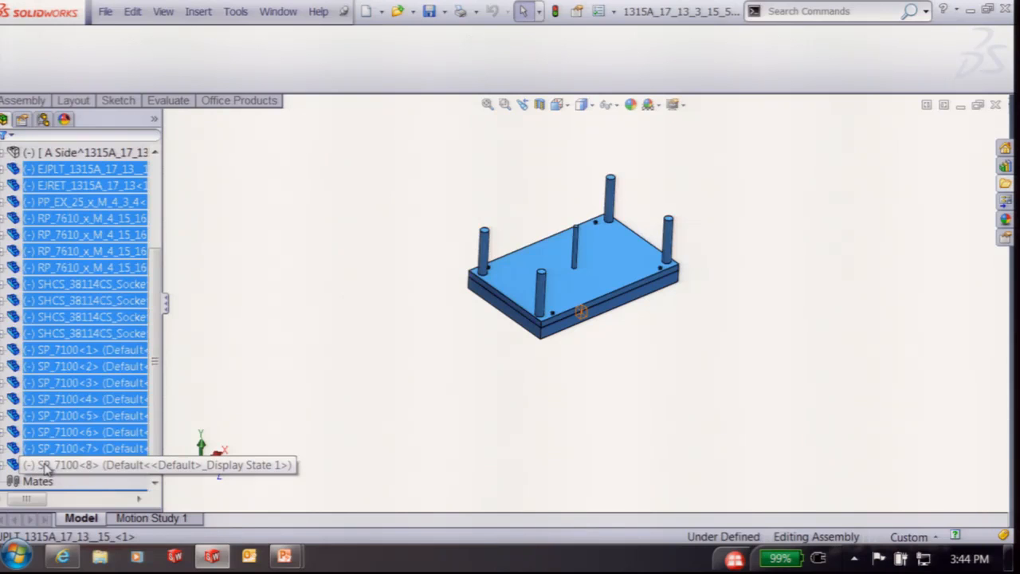
right_click(45, 466)
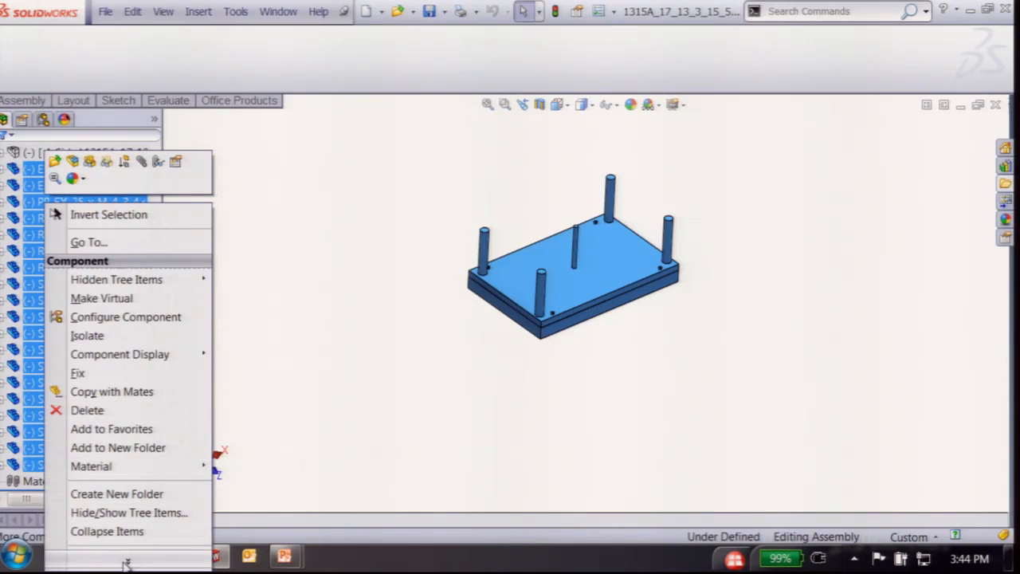
left_click(127, 561)
left_click(149, 318)
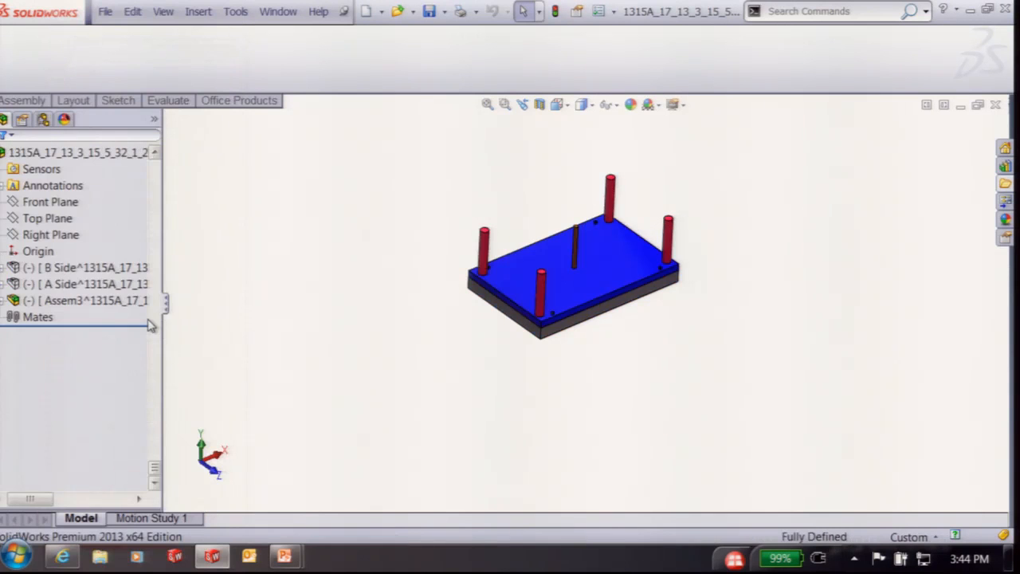
double_click(70, 307)
key("BackSpace")
type("Plate")
key("Return")
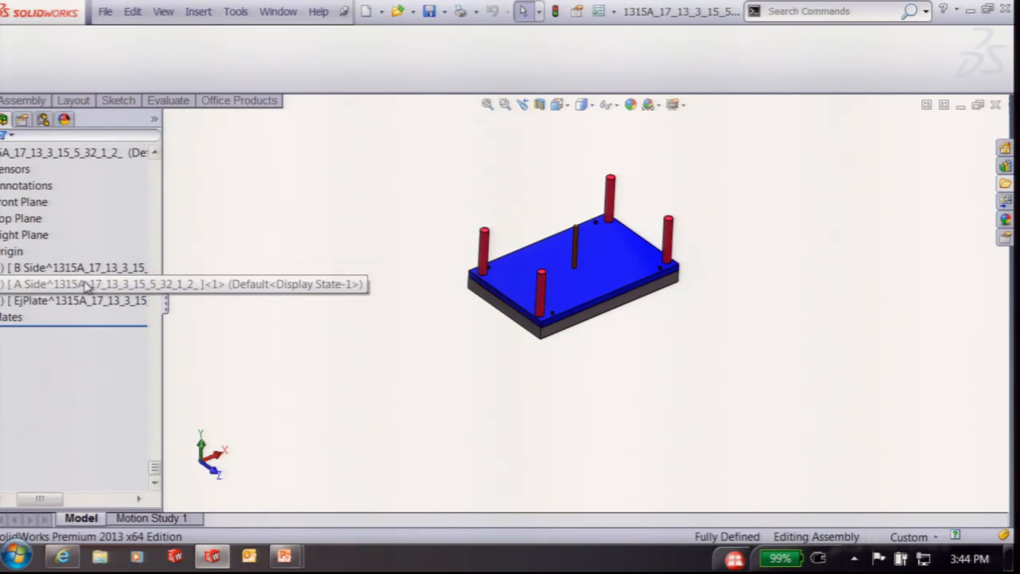
left_click_drag(64, 496, 54, 495)
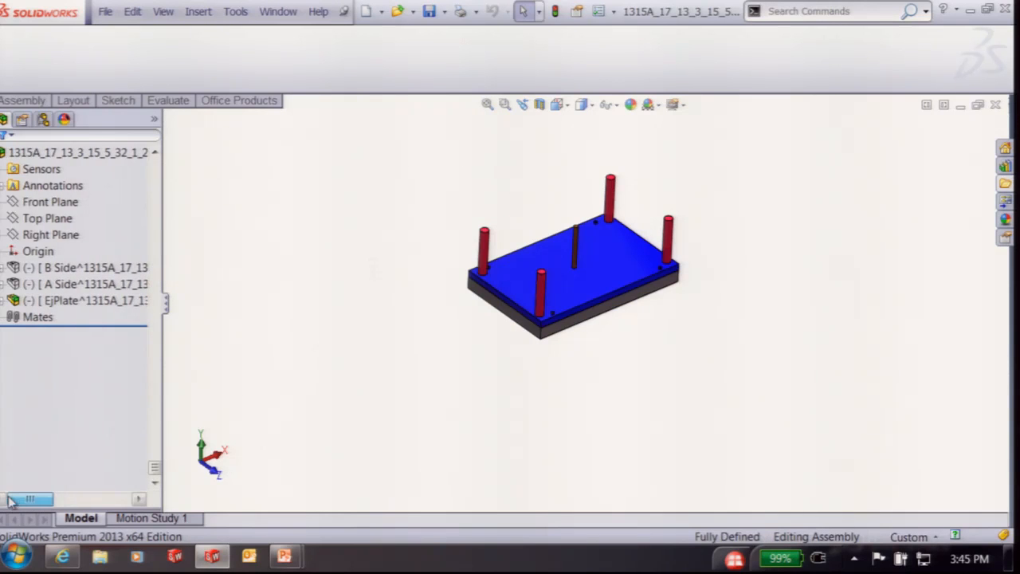
Fix the B Side, A Side and EjPlate subassemblies in place
left_click(71, 273)
left_click(72, 274)
left_click(64, 284, "ctrl")
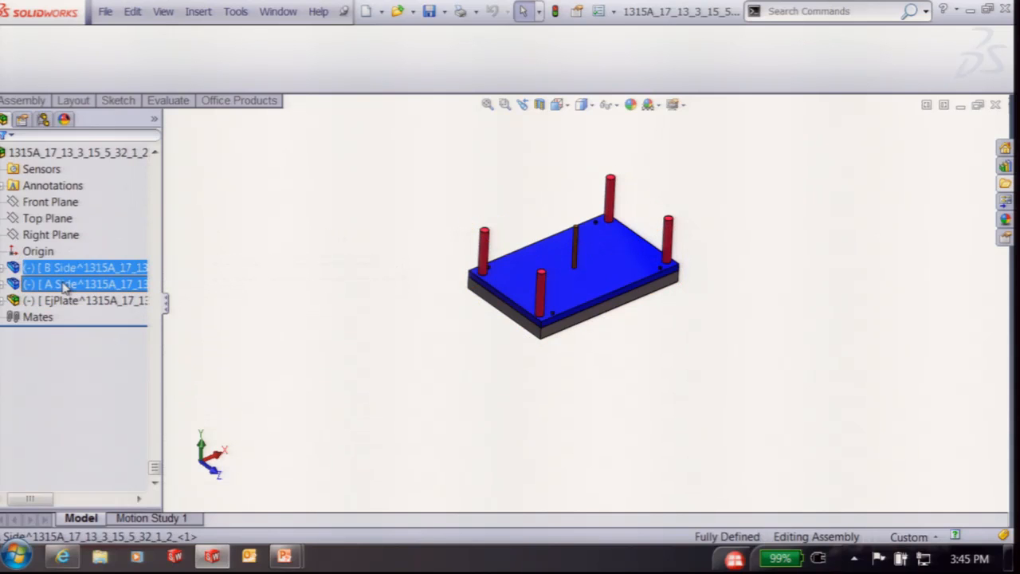
right_click(64, 287)
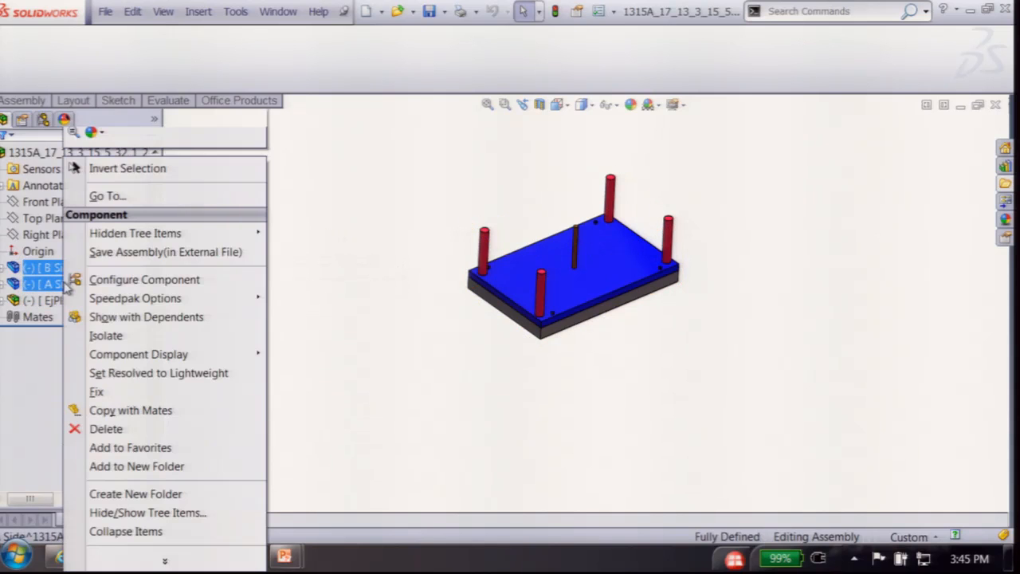
left_click(96, 394)
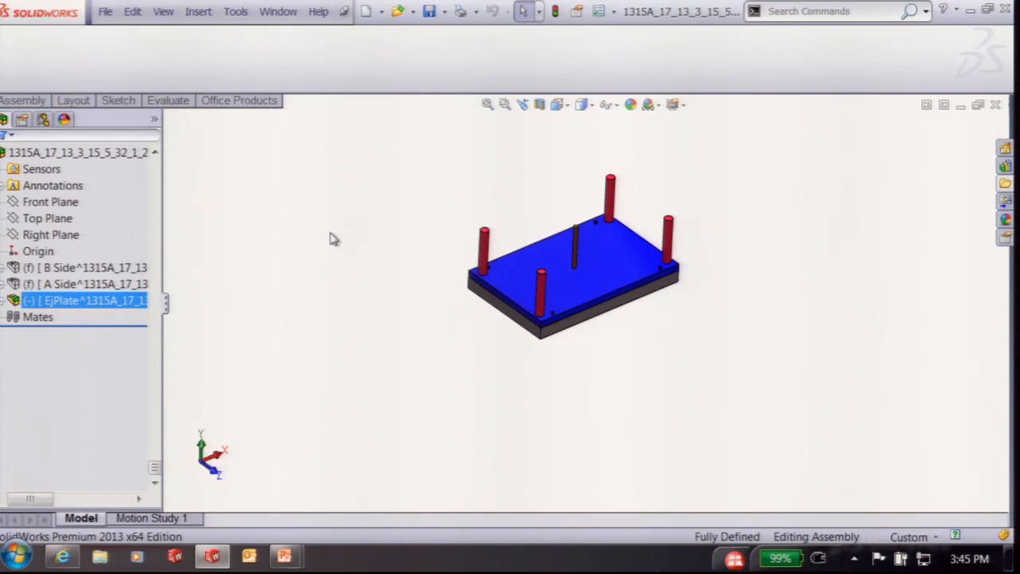
right_click(54, 300)
left_click(118, 318)
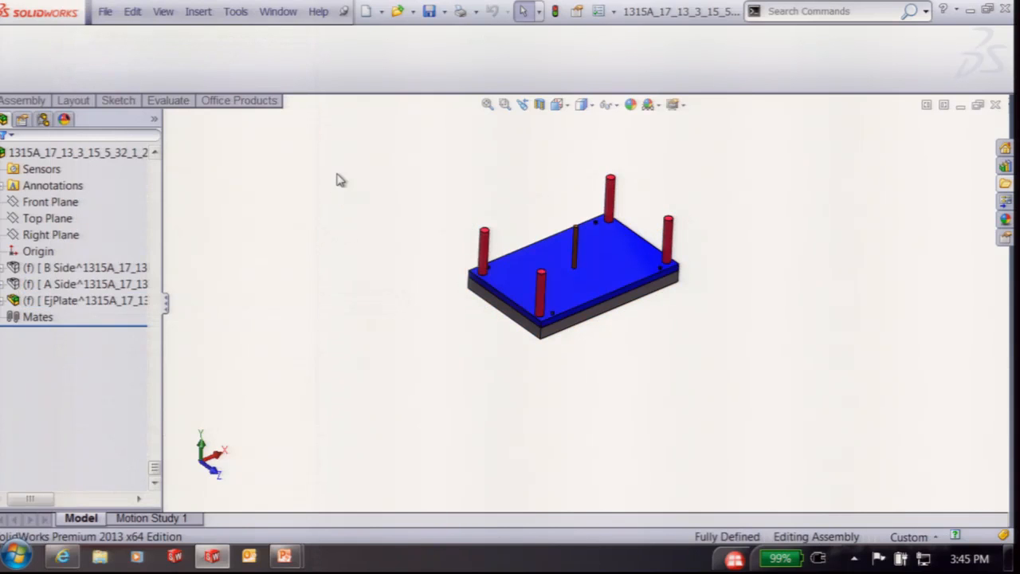
Show the hidden B Side and A Side subassemblies again
left_click(52, 268)
left_click(83, 241)
left_click(71, 282)
left_click(108, 244)
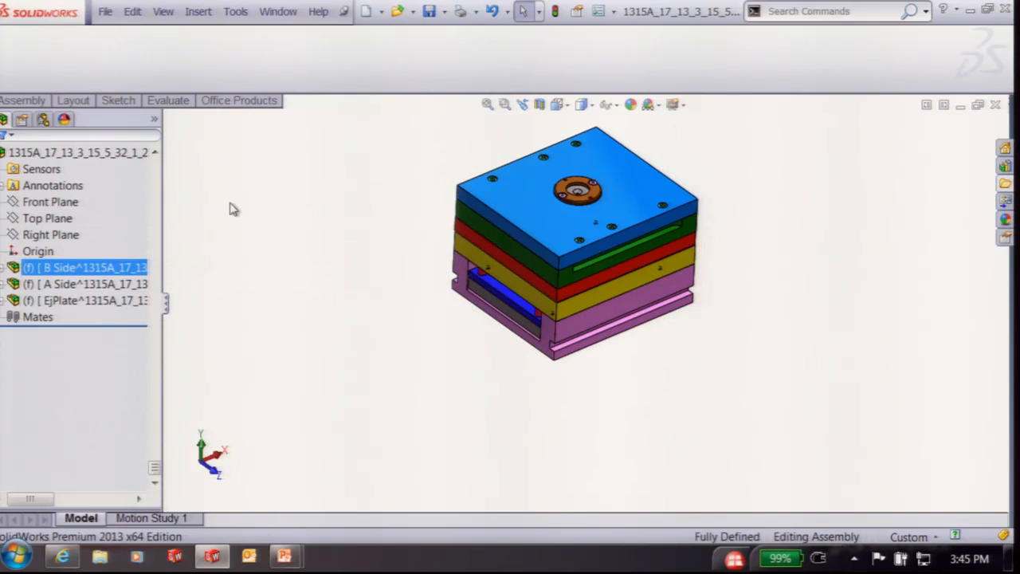
Expand the Display Pane with its display states column beside the FeatureManager tree
scroll(369, 231, "up", 2)
scroll(498, 227, "down", 1)
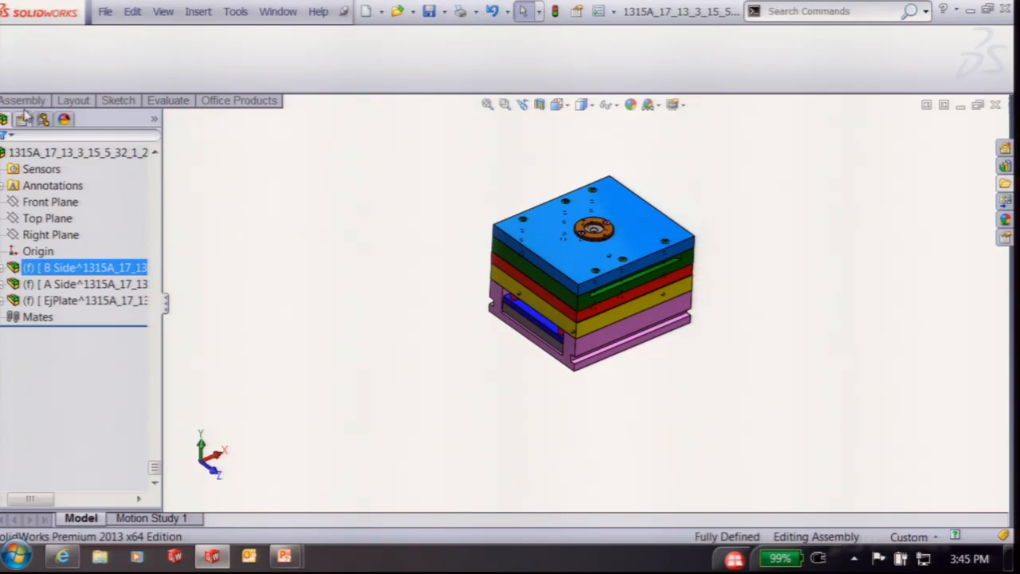
left_click(155, 120)
left_click(188, 283, "ctrl")
left_click(186, 267)
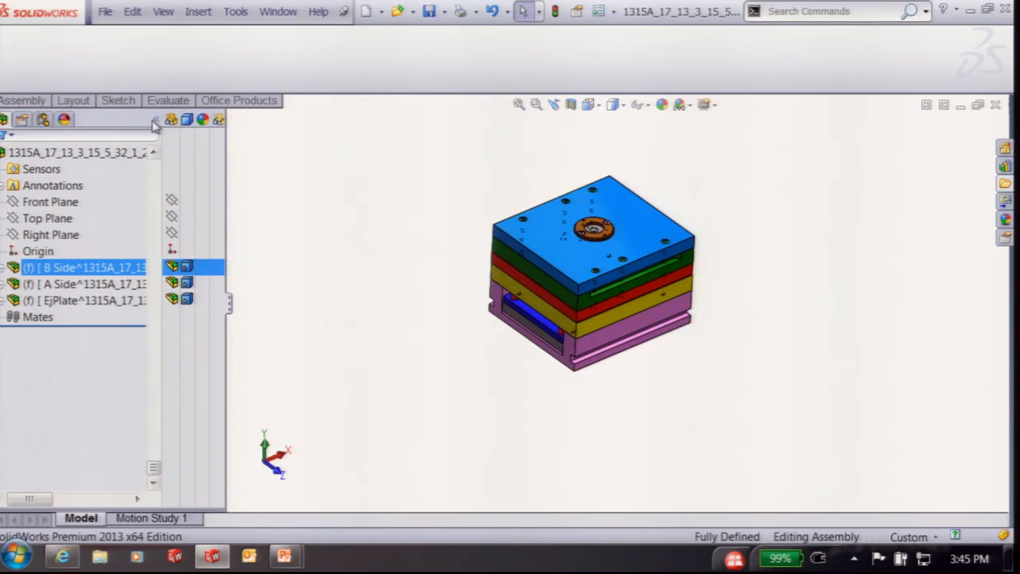
right_click(203, 195)
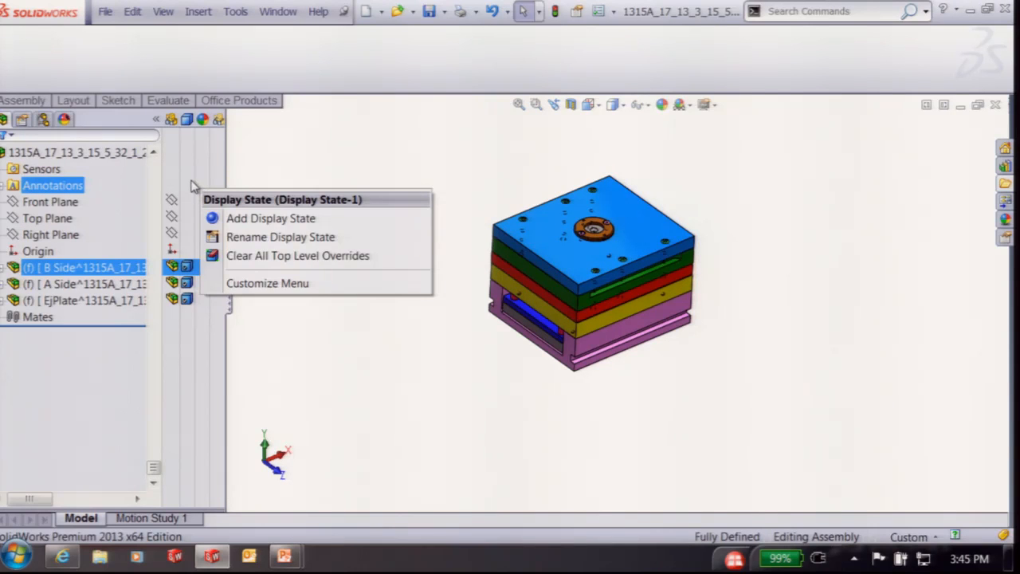
left_click(153, 118)
left_click(156, 119)
left_click(156, 119)
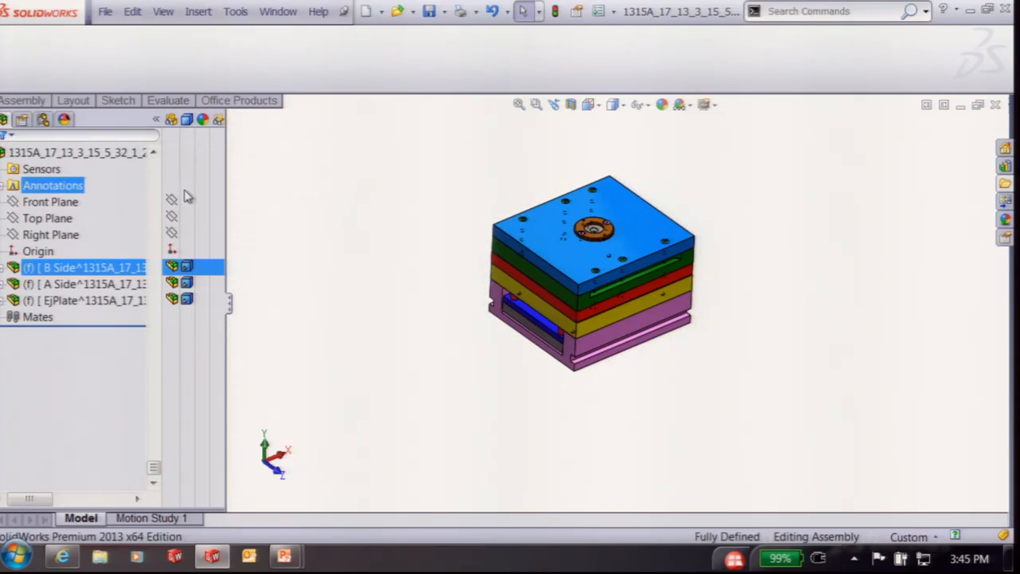
Add a display state named BSide with A Side and EjPlate hidden
right_click(198, 206)
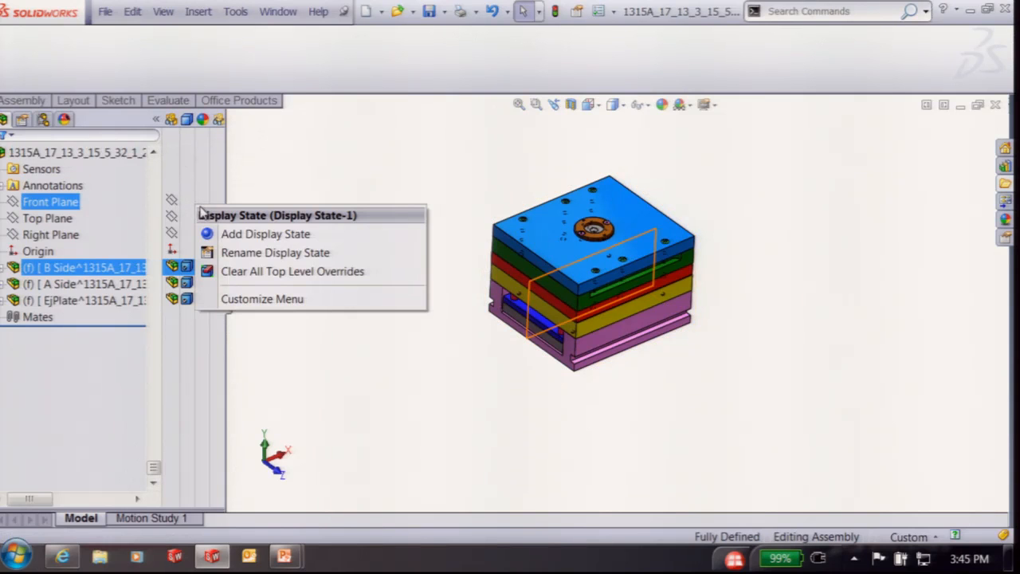
left_click(237, 235)
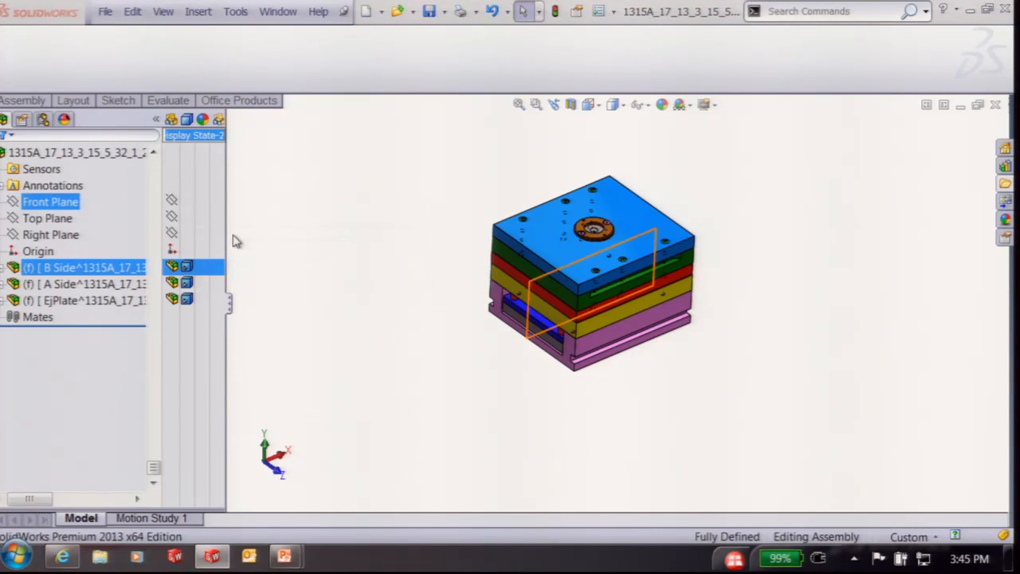
type("B")
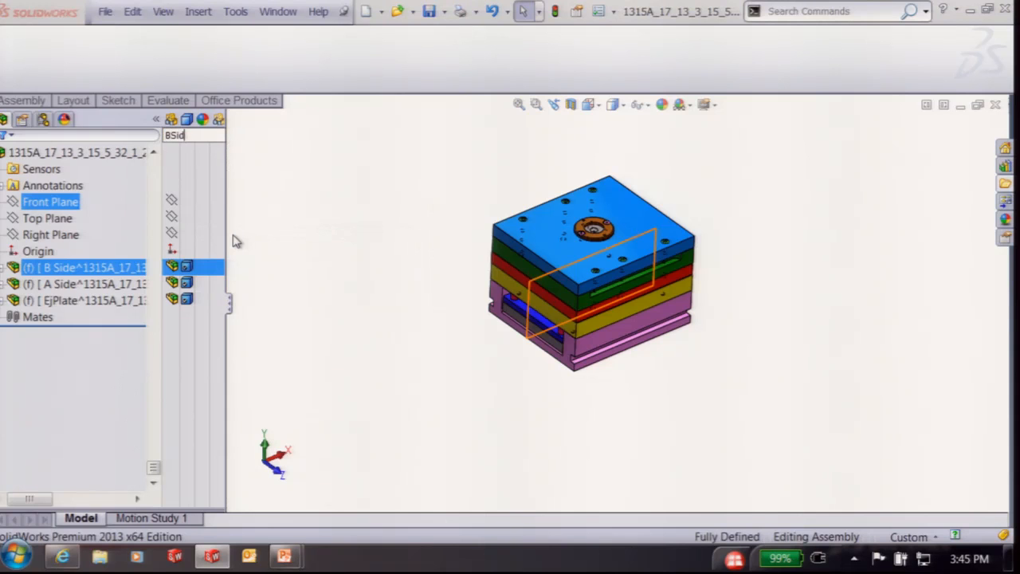
left_click(61, 293)
left_click(64, 300, "ctrl")
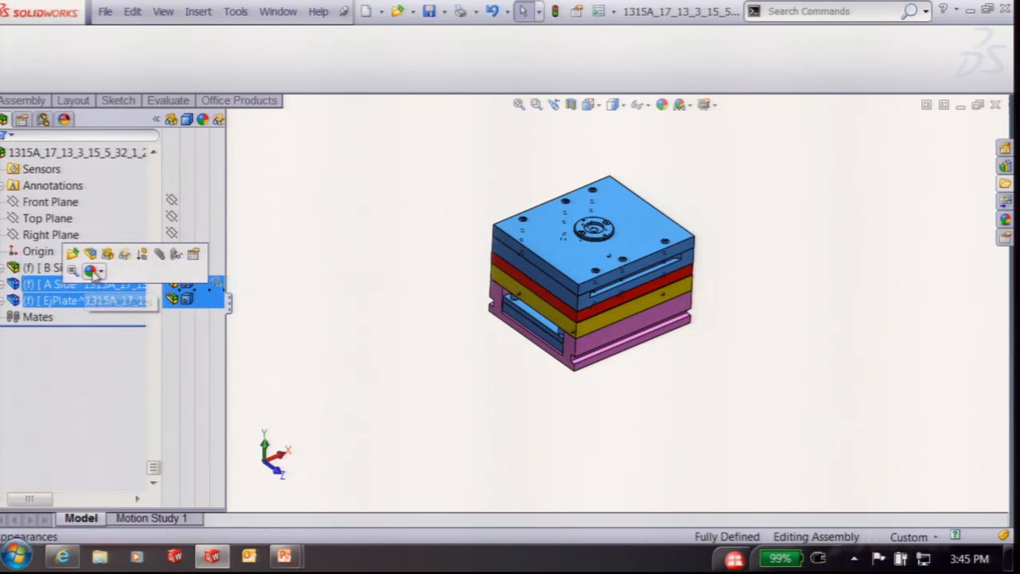
left_click(109, 255)
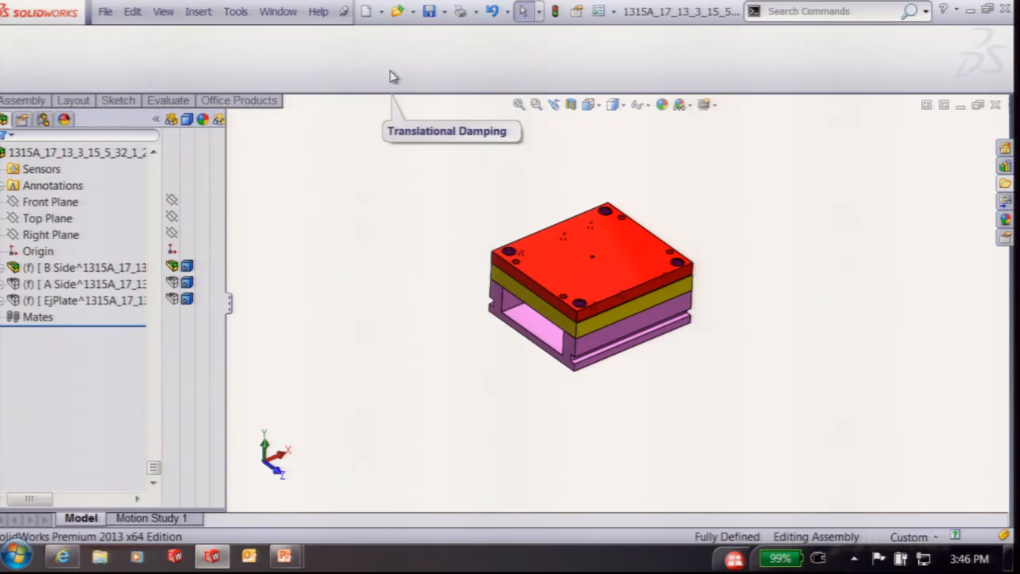
Activate Display State-1 in ConfigurationManager so all mold plates are shown
left_click(157, 120)
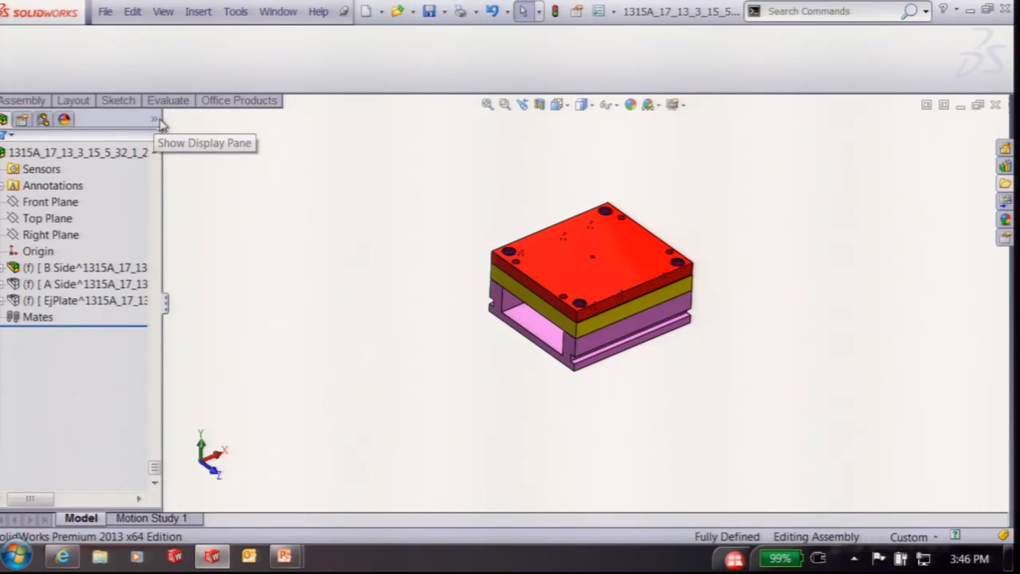
left_click(44, 119)
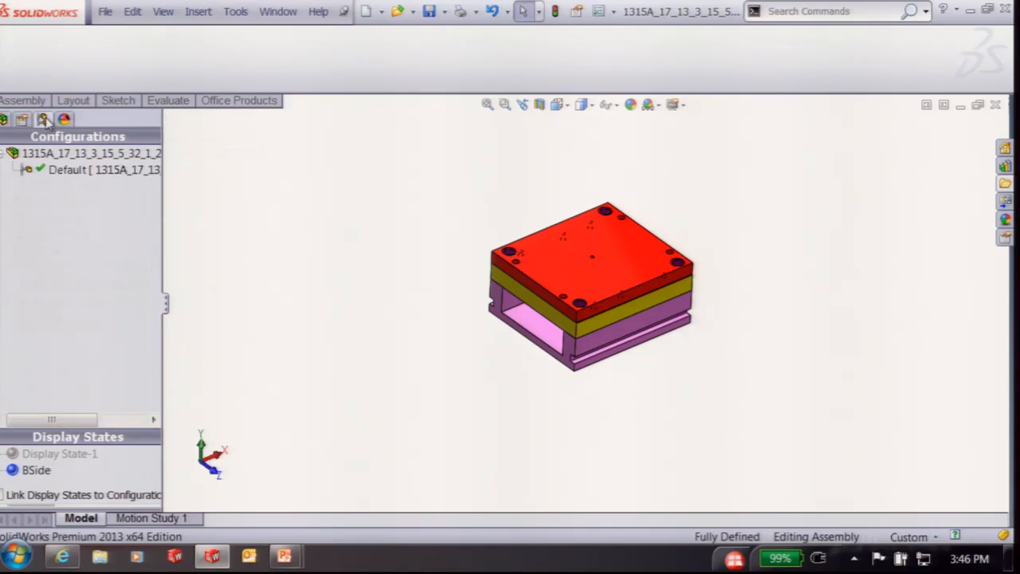
double_click(48, 453)
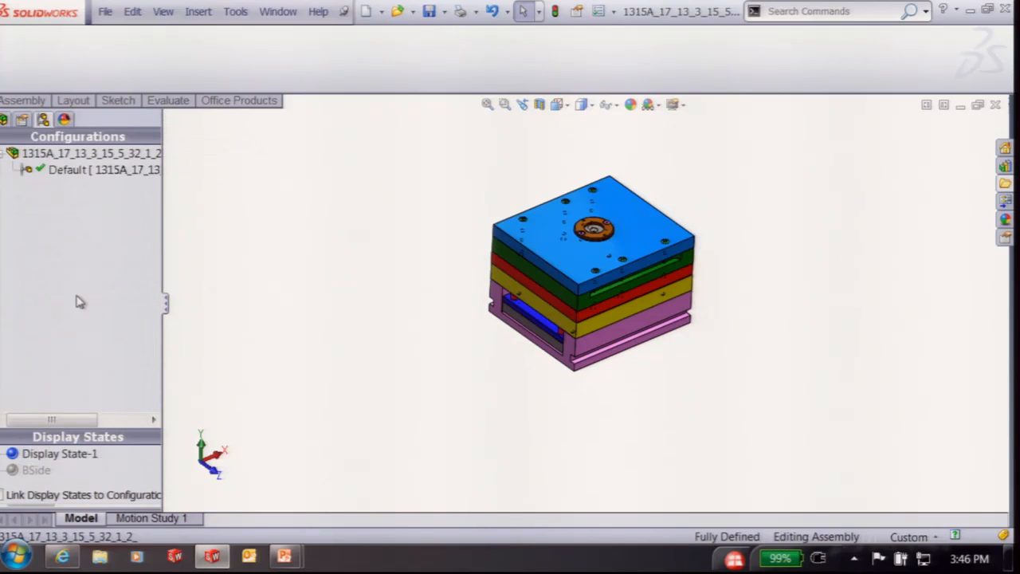
left_click(4, 119)
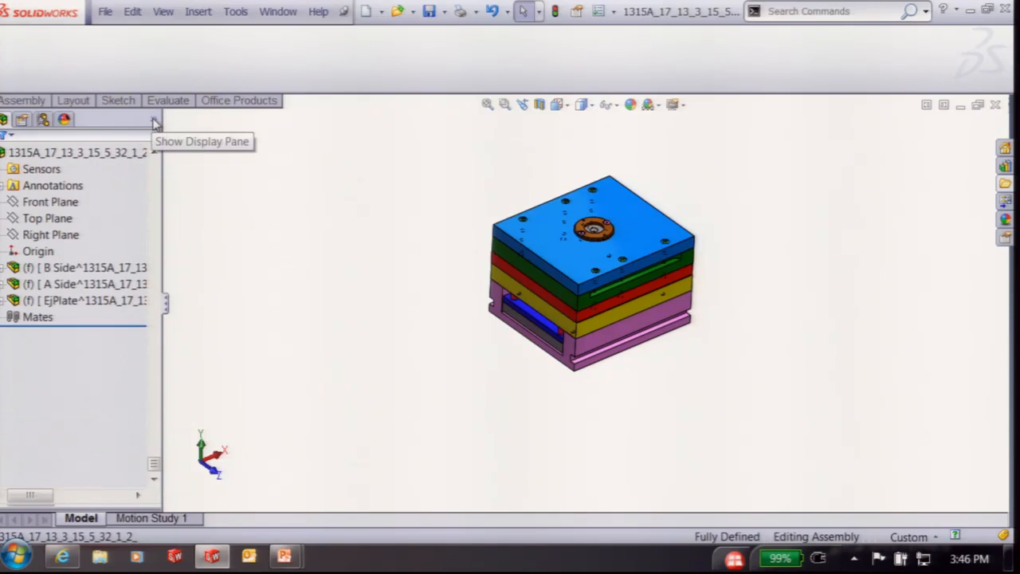
Switch to the BSide display state, then back to Display State-1
left_click(153, 124)
left_click(154, 124)
right_click(153, 124)
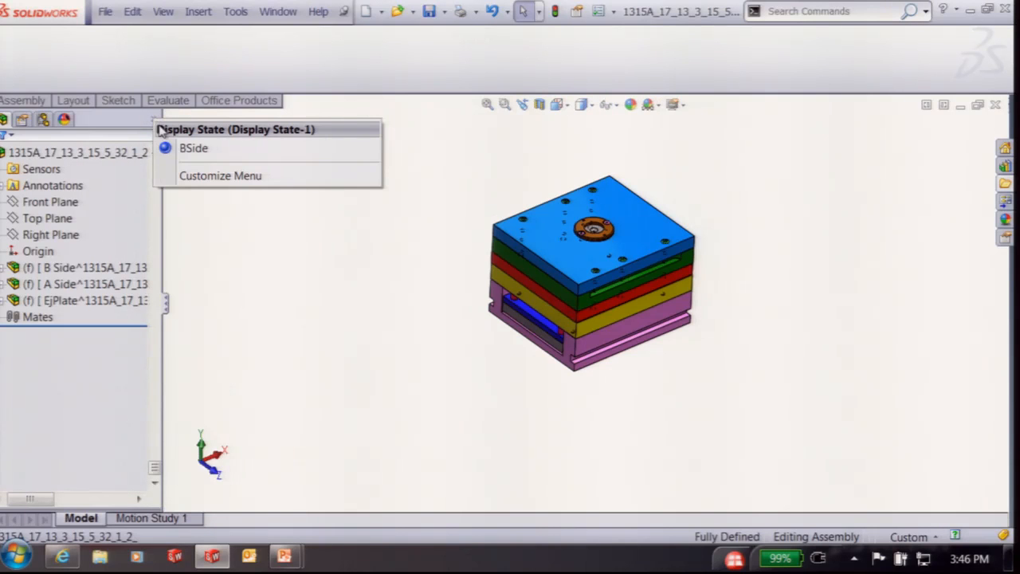
left_click(194, 149)
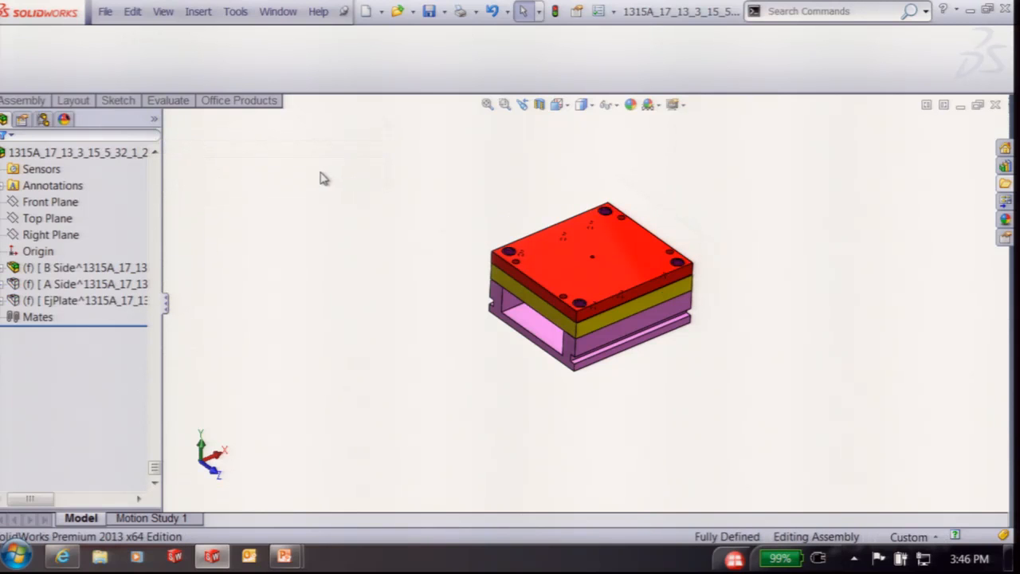
right_click(155, 122)
left_click(213, 149)
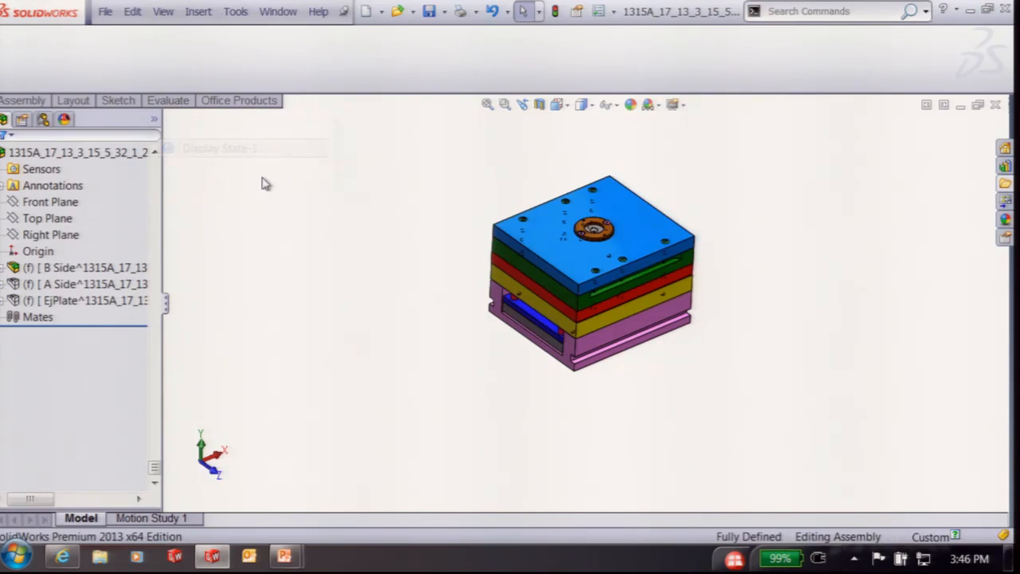
Add a new display state named ASide
left_click(154, 119)
right_click(195, 188)
left_click(229, 212)
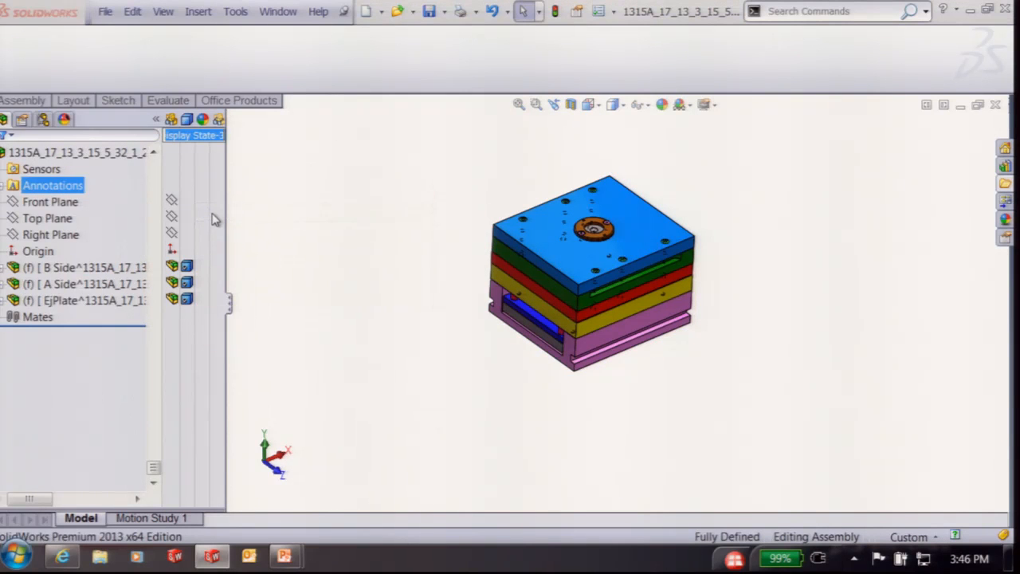
type("ASide")
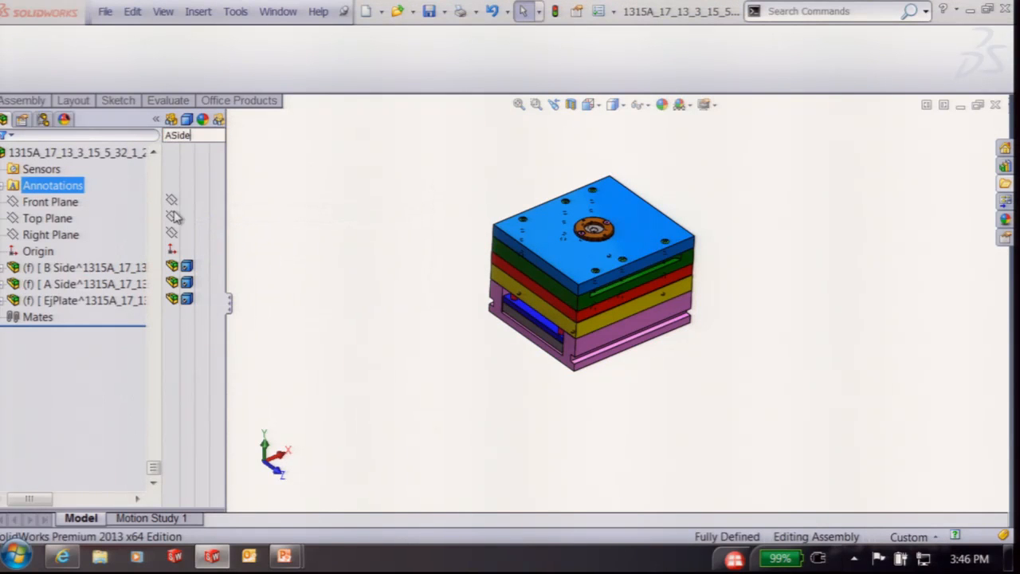
left_click(287, 153)
Hide the B Side and EjPlate subassemblies in the ASide display state
left_click(73, 269)
left_click(71, 300, "ctrl")
right_click(70, 302)
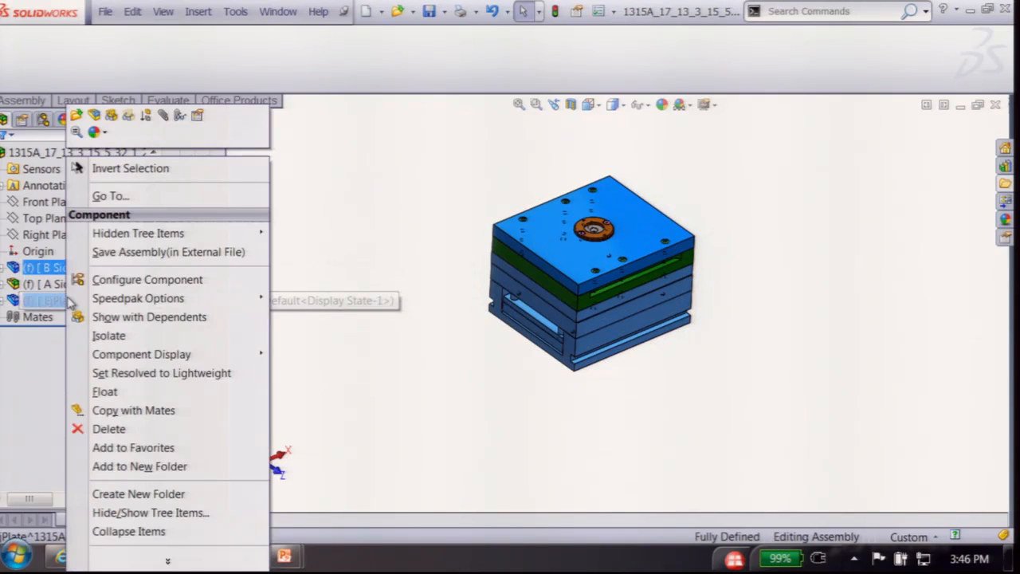
left_click(111, 116)
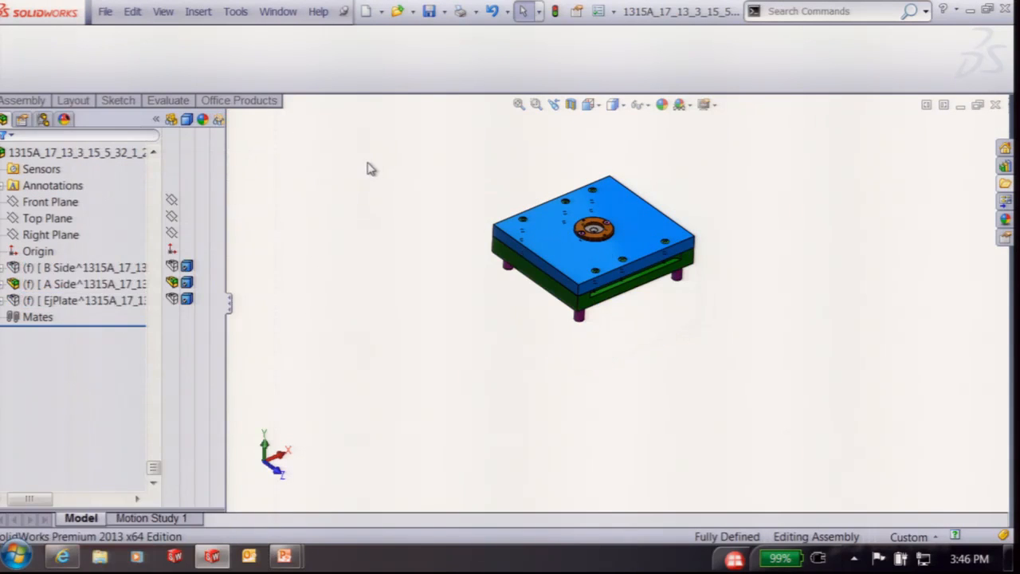
Compare the BSide and ASide display states, ending on ASide
left_click(155, 119)
right_click(156, 119)
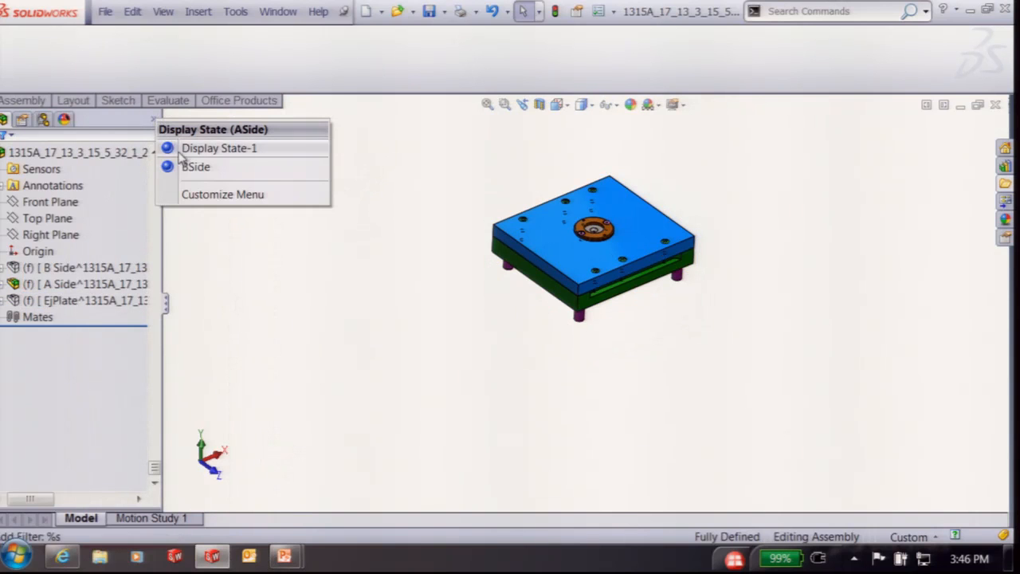
left_click(191, 169)
right_click(158, 126)
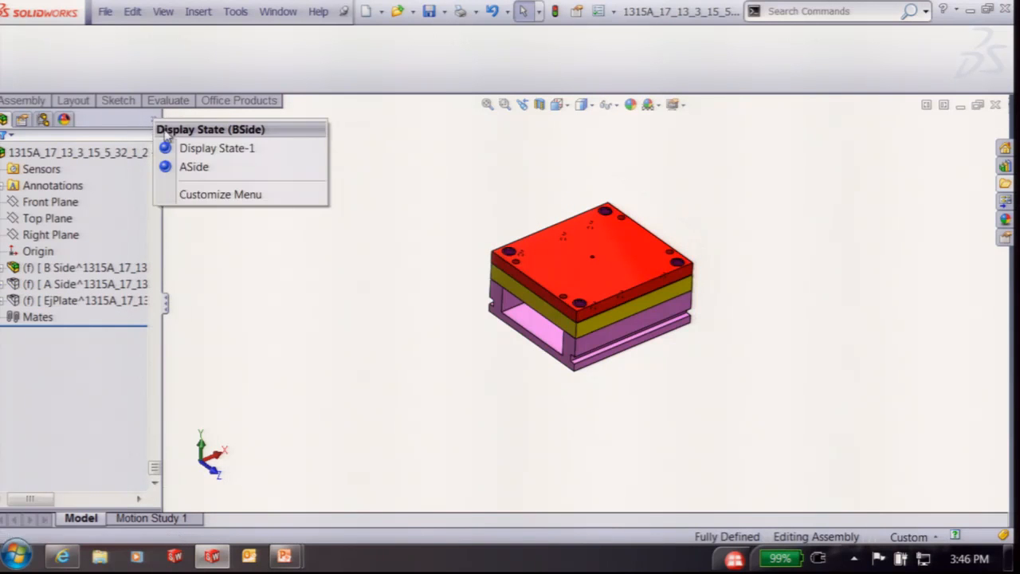
left_click(196, 168)
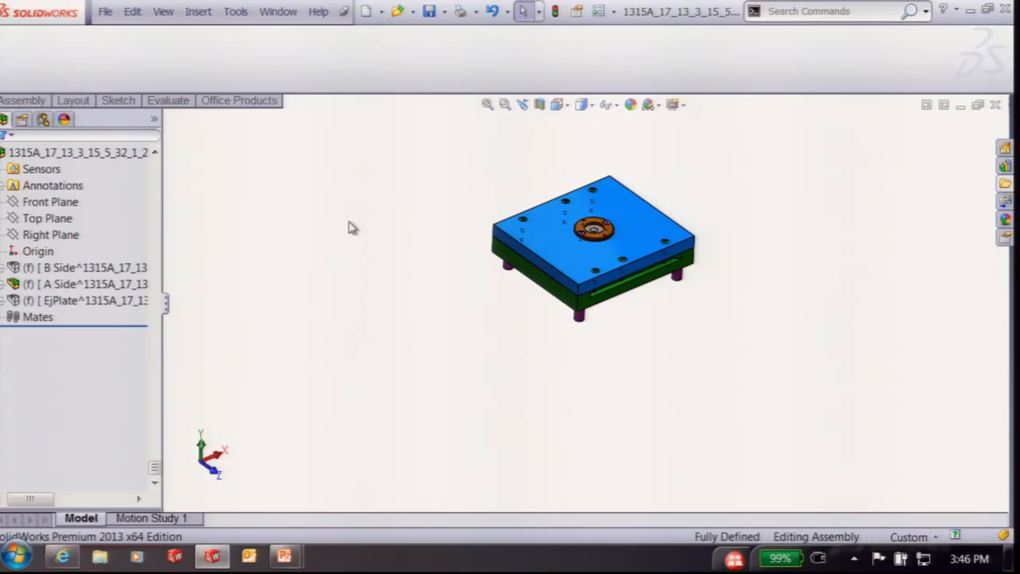
key("super+Tab")
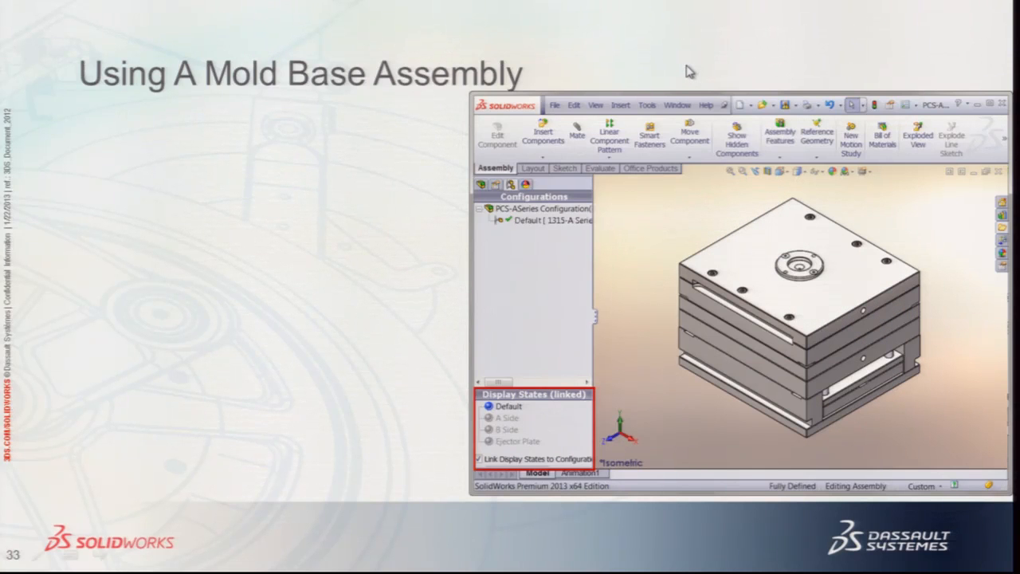
Advance to slide 34 on placing Tooling Split inserts into the mold base
key("Right")
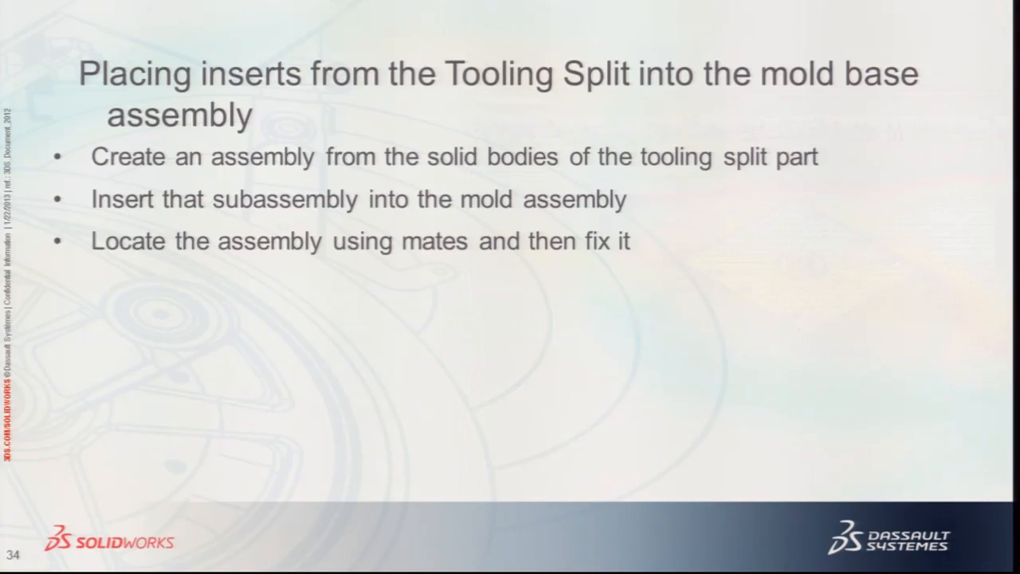